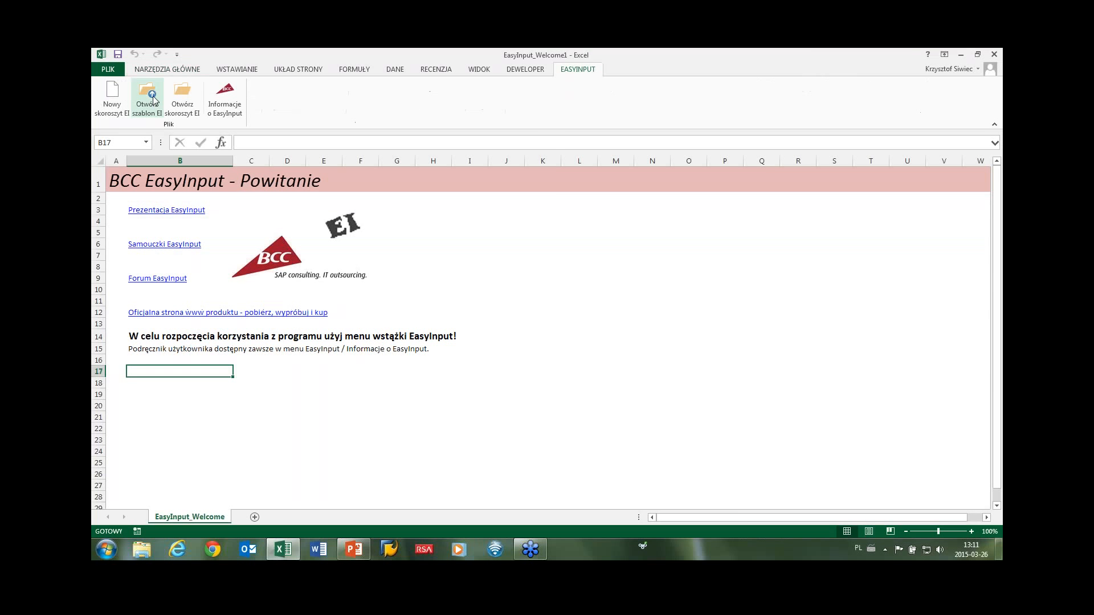
Browse to EasyInput_Examples\1_ReadyToBeUsed and open EI_FM_Example_FI_GL_Posting_200.xlsx.
left_click(153, 97)
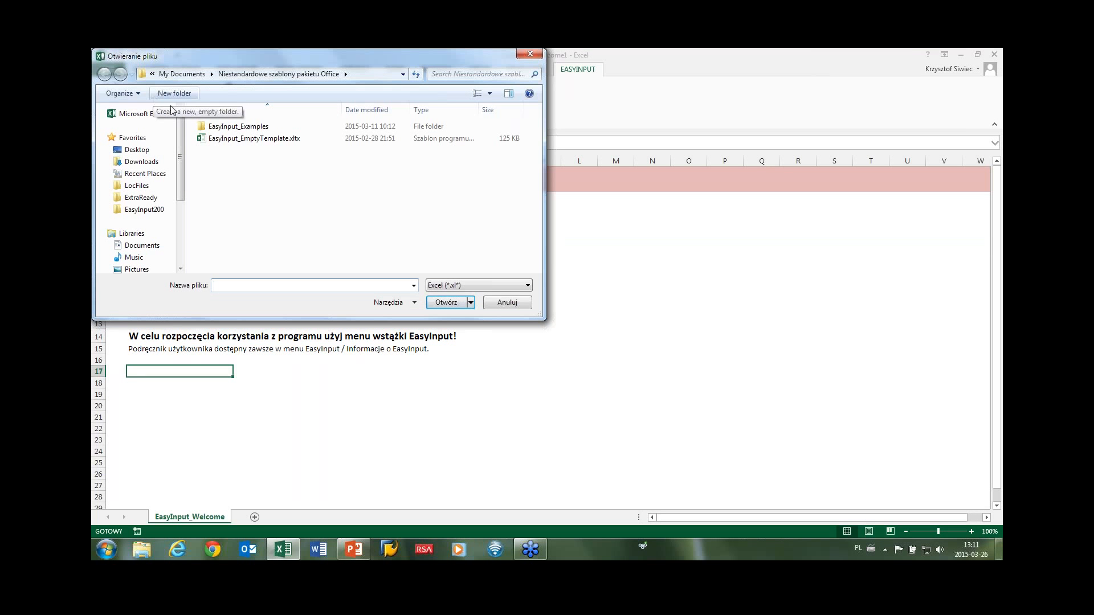
double_click(233, 126)
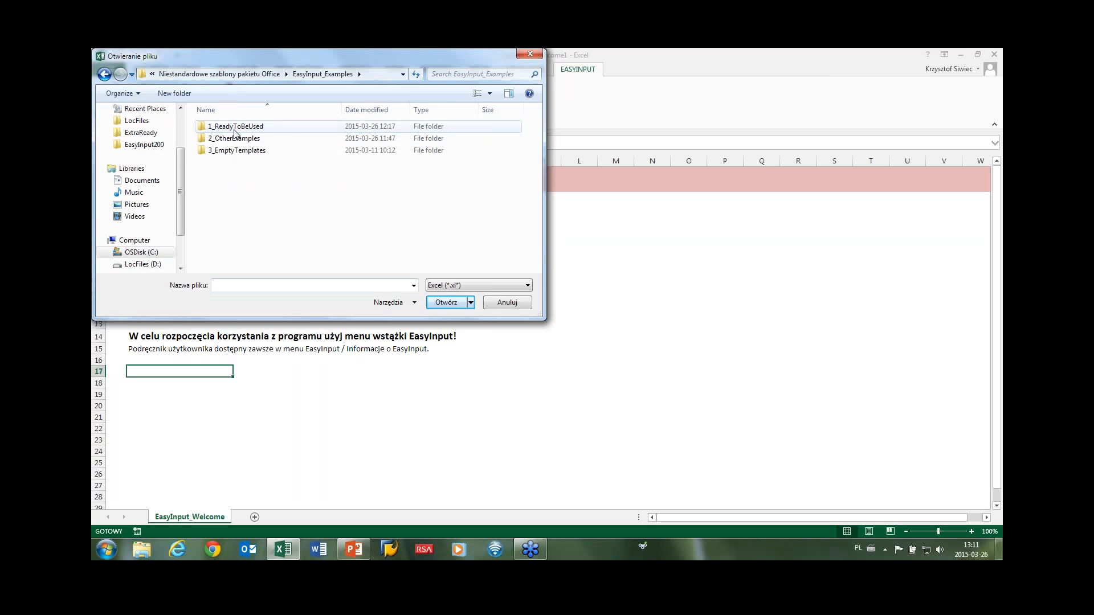
double_click(234, 130)
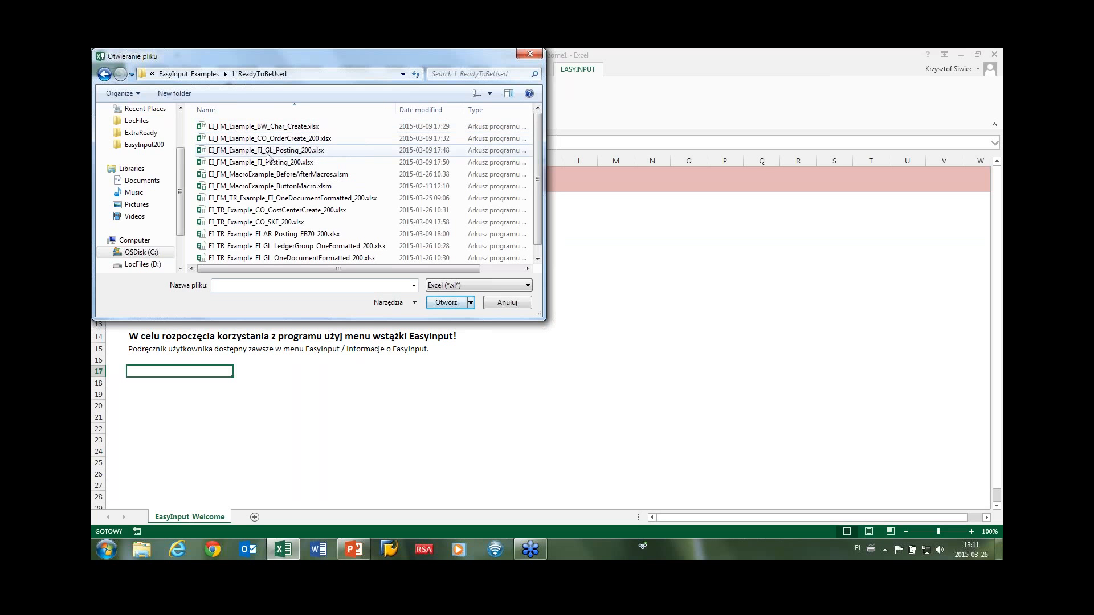
double_click(267, 151)
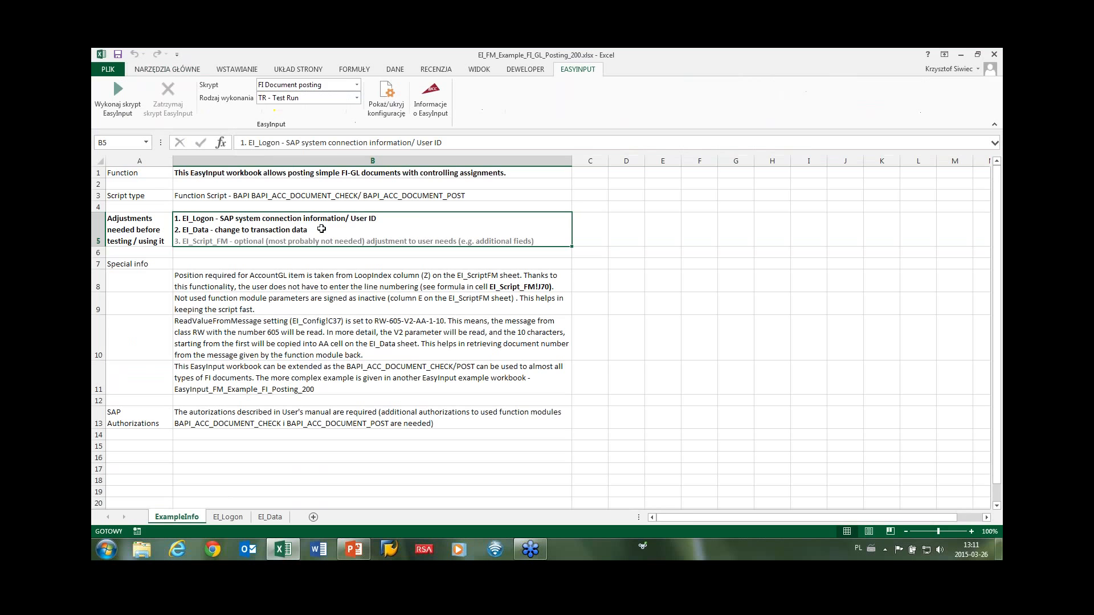
Reveal the configuration sheets, look through EI_Config and EI_ScriptName, then hide them again.
left_click(386, 98)
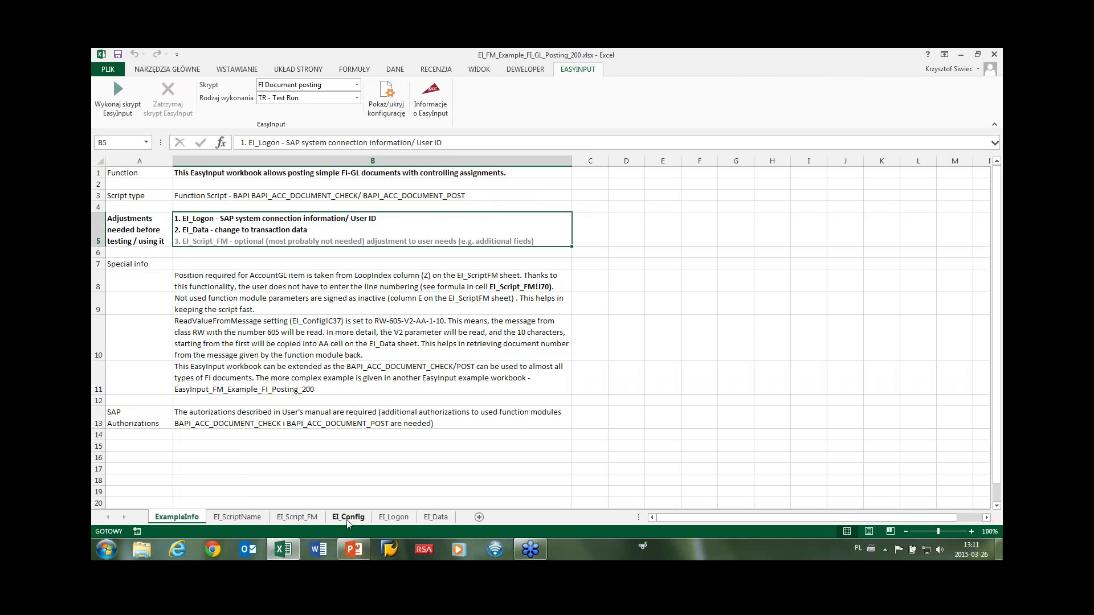
left_click(348, 517)
left_click(647, 185)
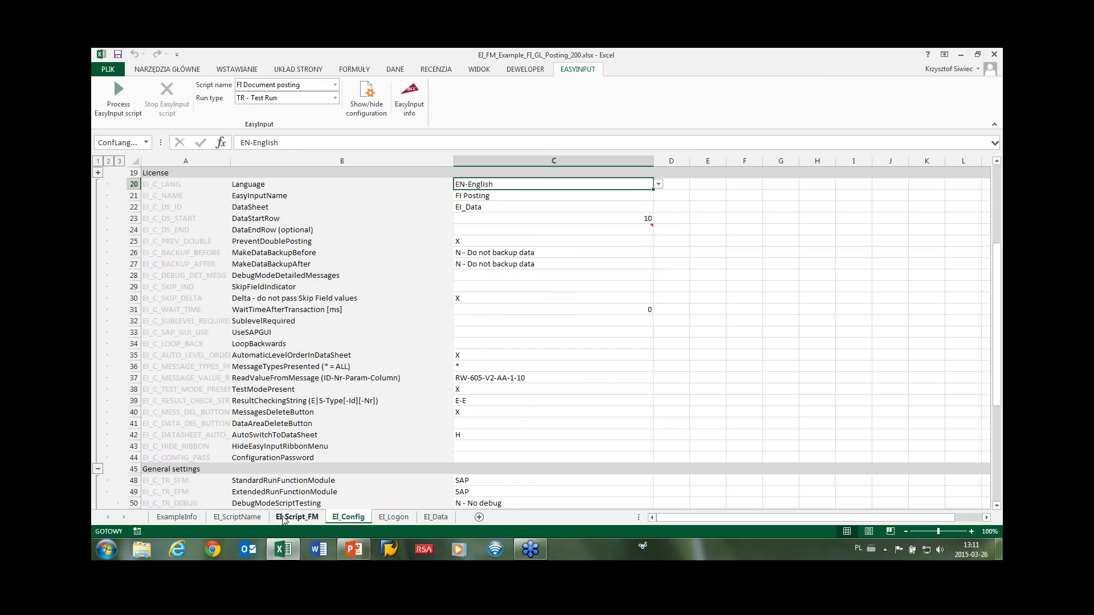
left_click(244, 517)
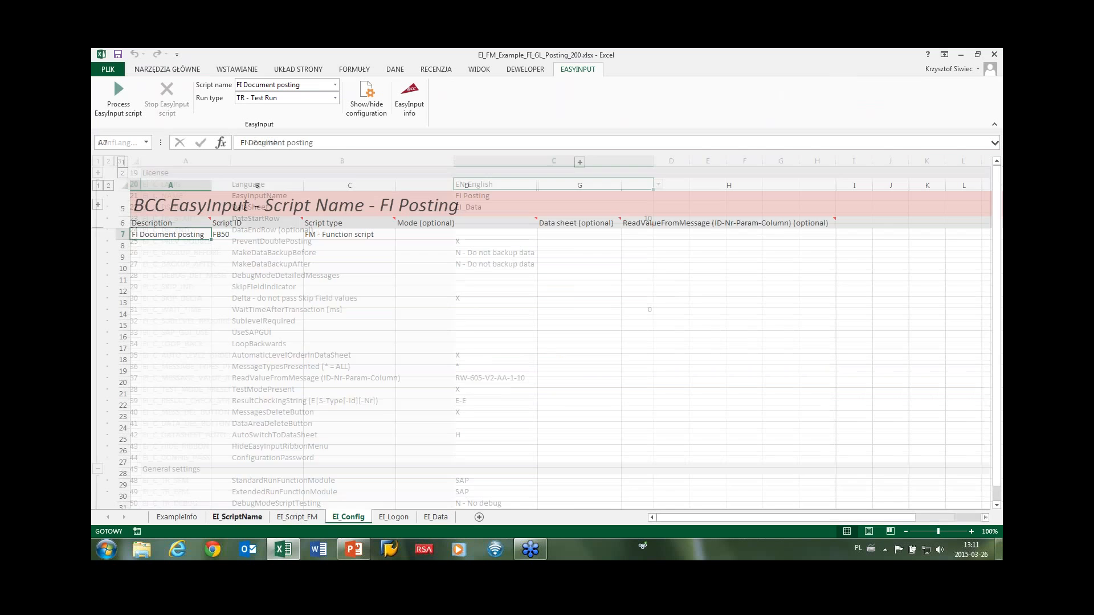
left_click(369, 107)
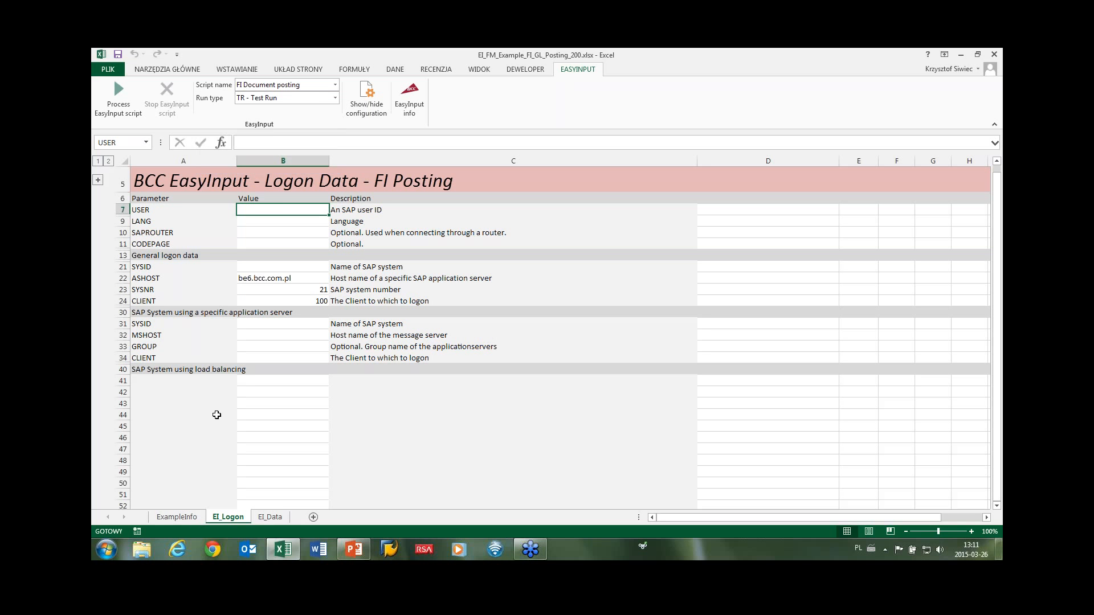
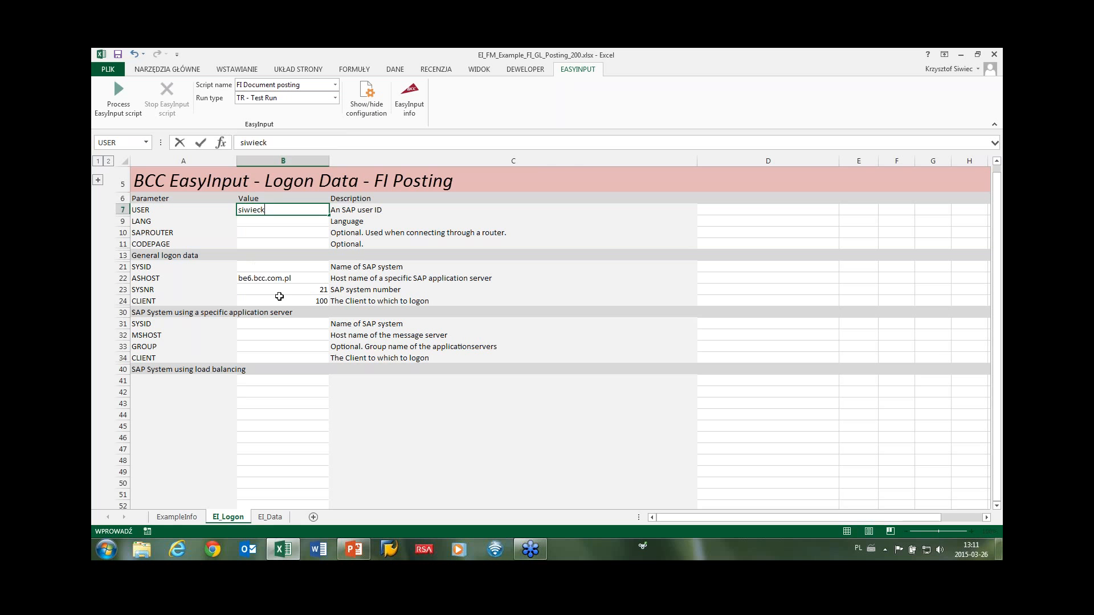
Enter the SAP user ID on the EI_Logon sheet and switch to EI_Data.
left_click(279, 292)
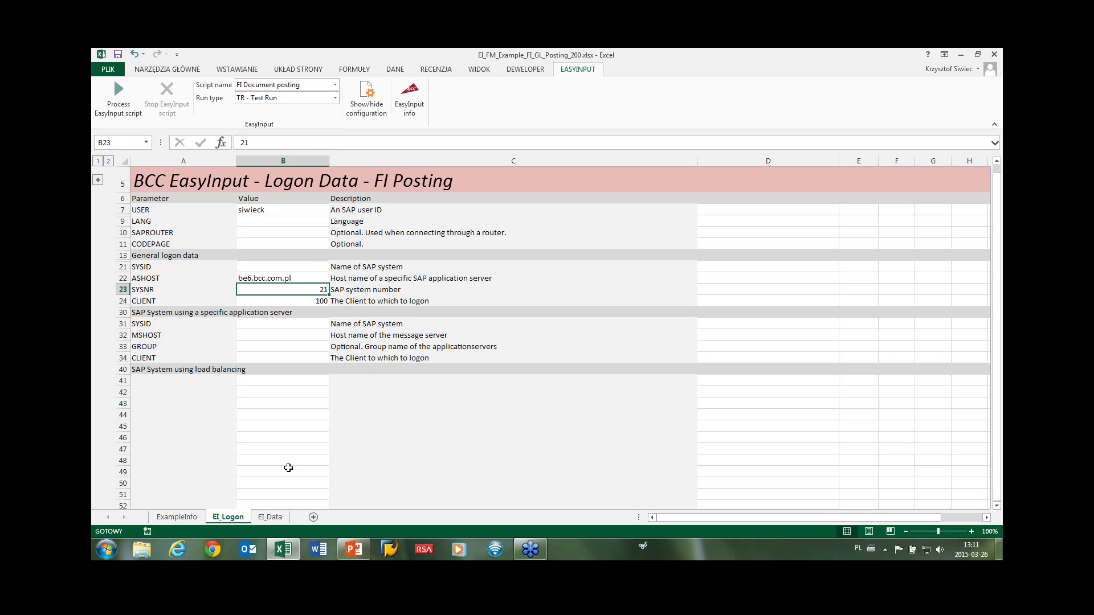
left_click(270, 516)
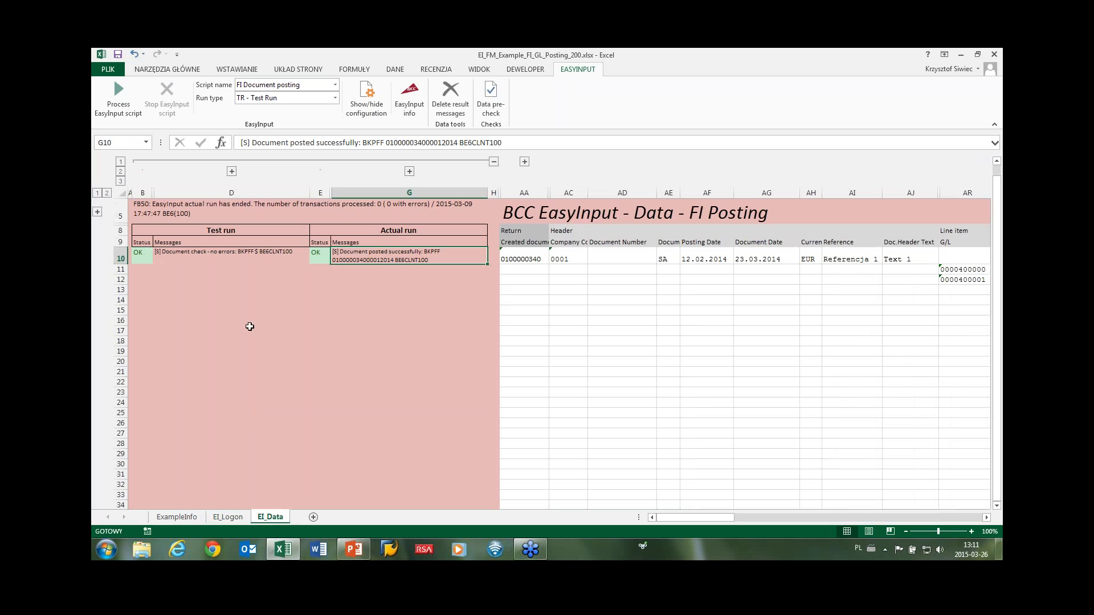
Copy the document block AA10:BD12 to row 14 and clear the copied document number in AA14.
left_click(512, 261)
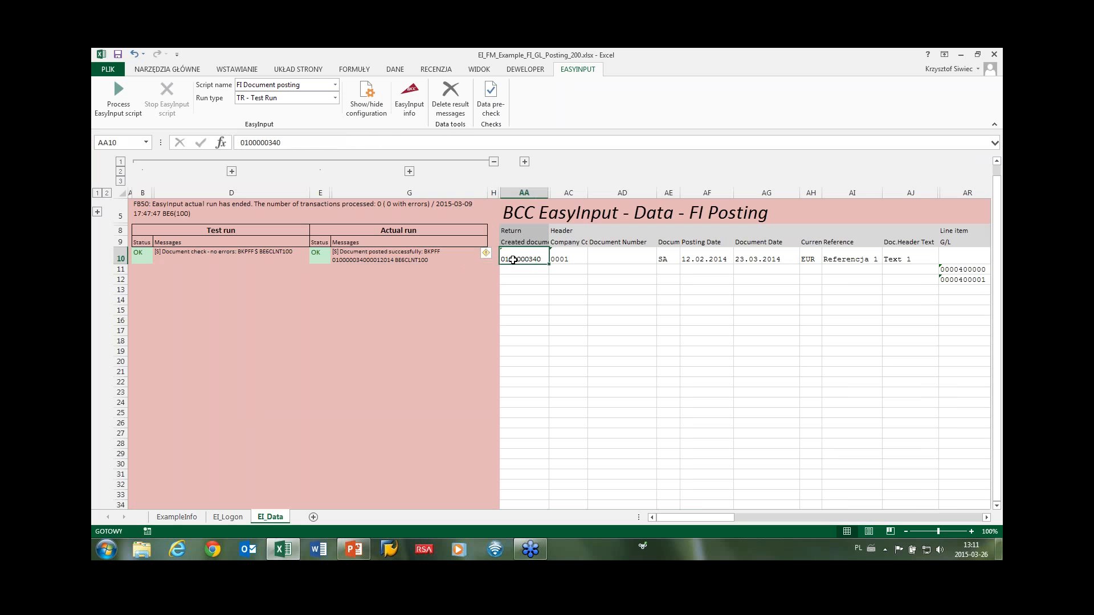
left_click_drag(513, 260, 966, 283)
key("ctrl+c")
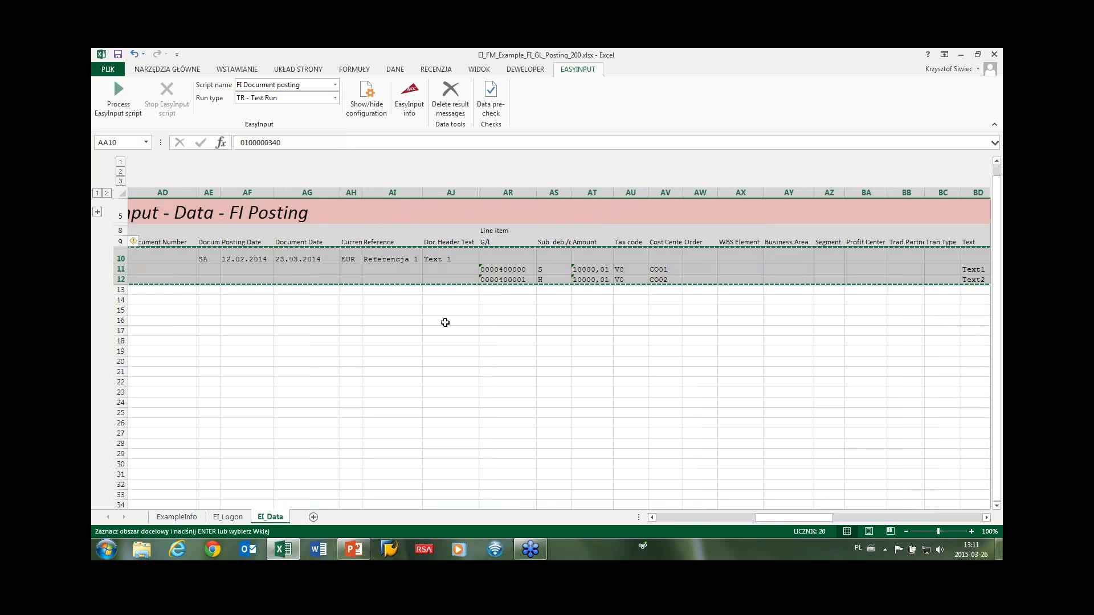
left_click(685, 516)
left_click(685, 516)
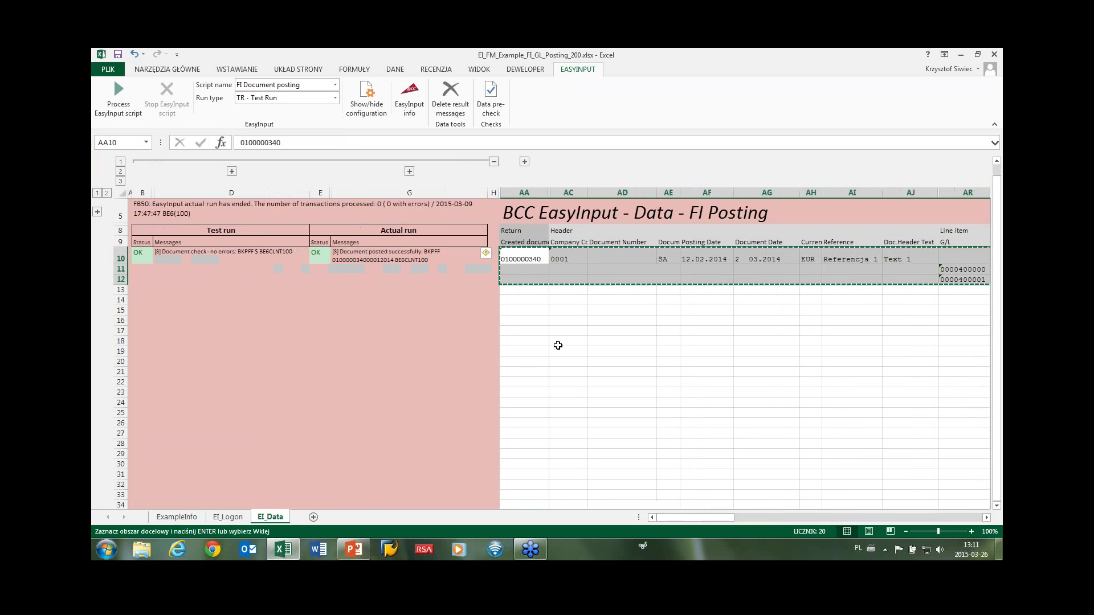
left_click(526, 300)
key("ctrl+v")
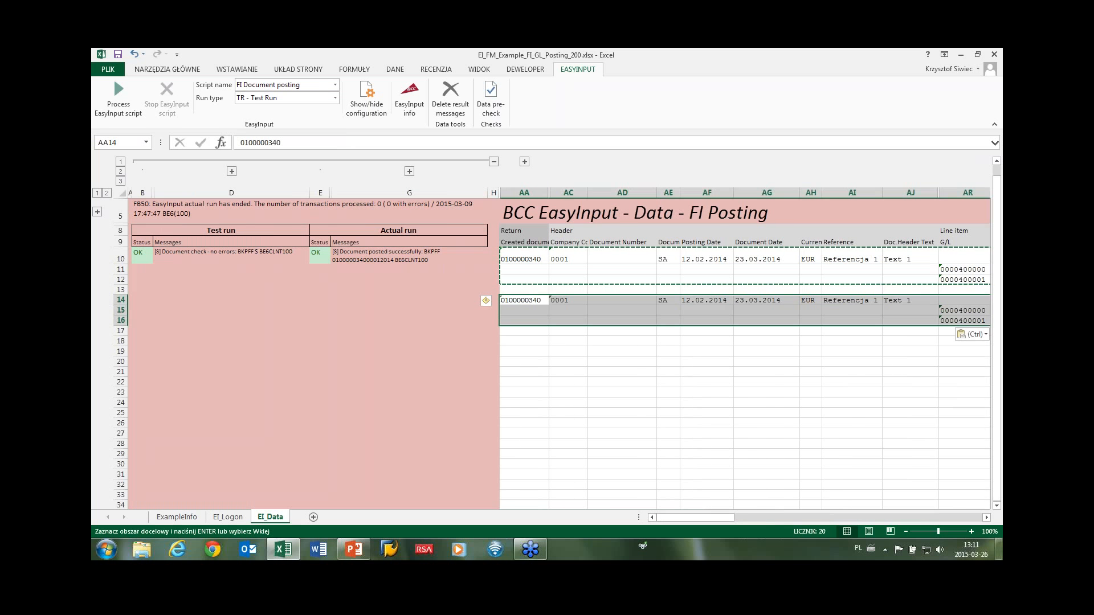
key("Escape")
left_click(534, 300)
key("BackSpace")
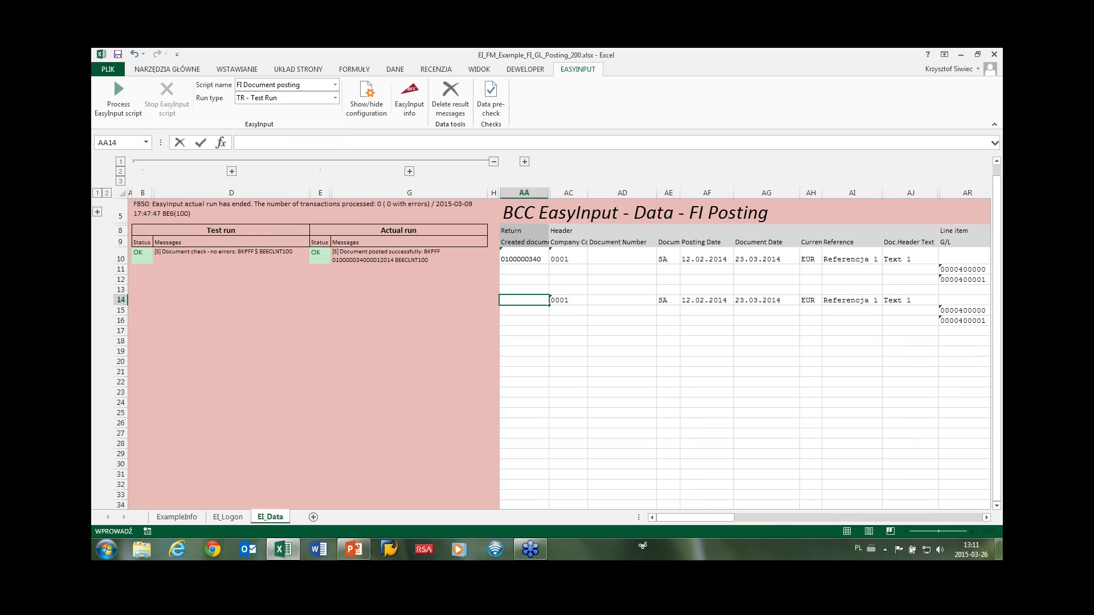
left_click(570, 268)
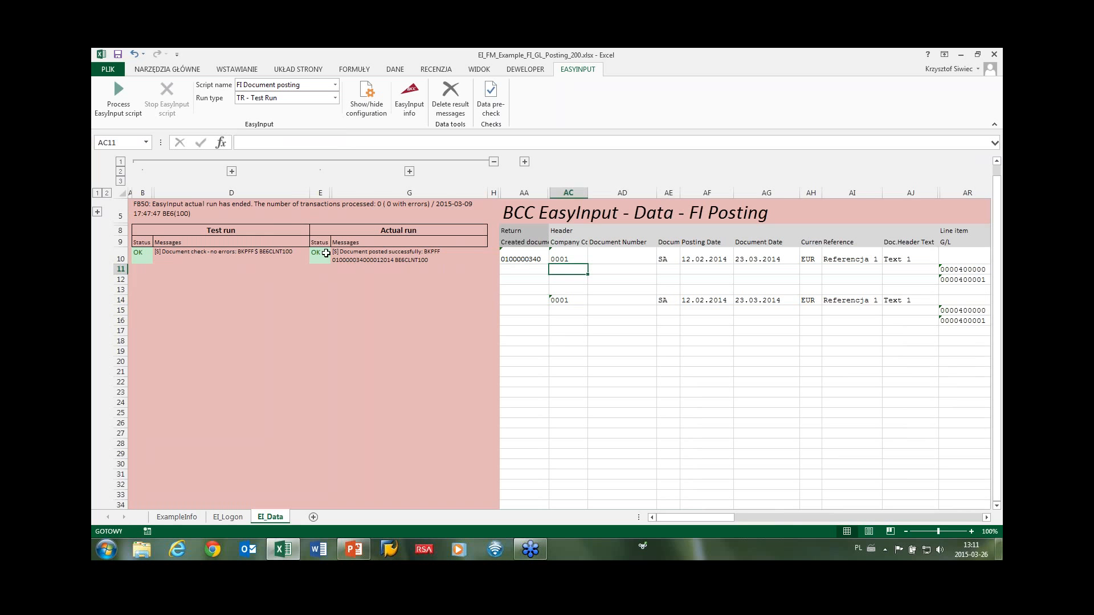
Change the copied document's type in AE14 from SA to SX.
left_click_drag(326, 253, 473, 254)
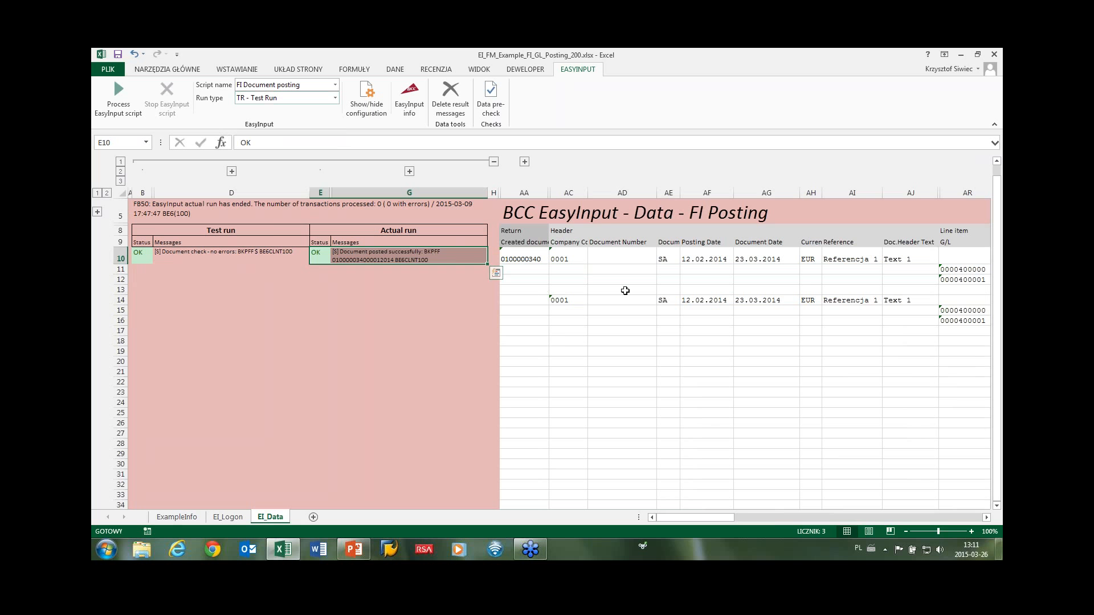
double_click(671, 301)
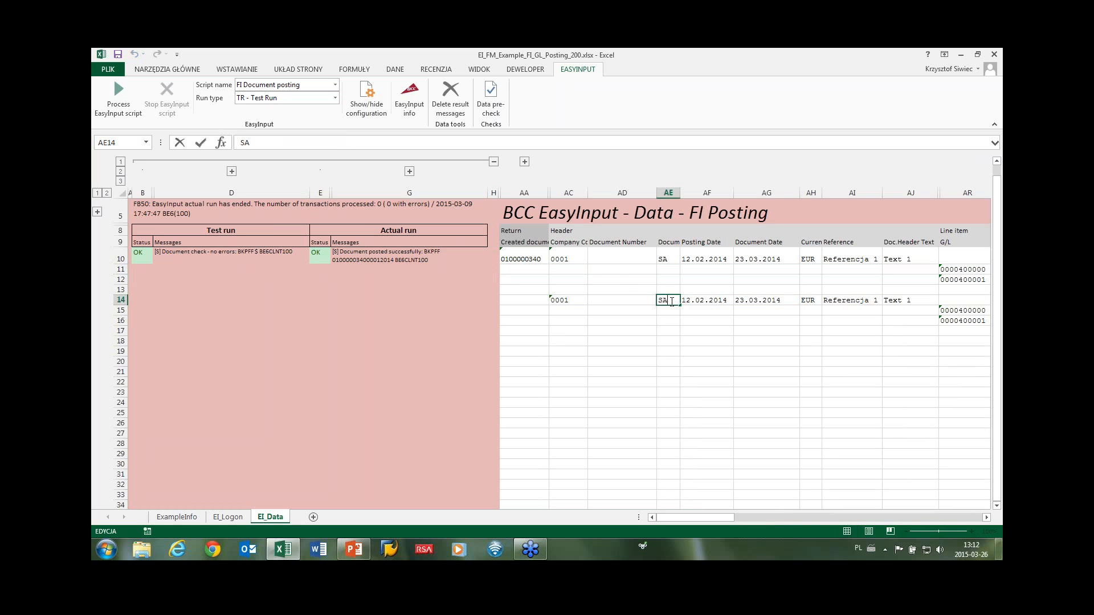
key("BackSpace")
type("X")
left_click(622, 331)
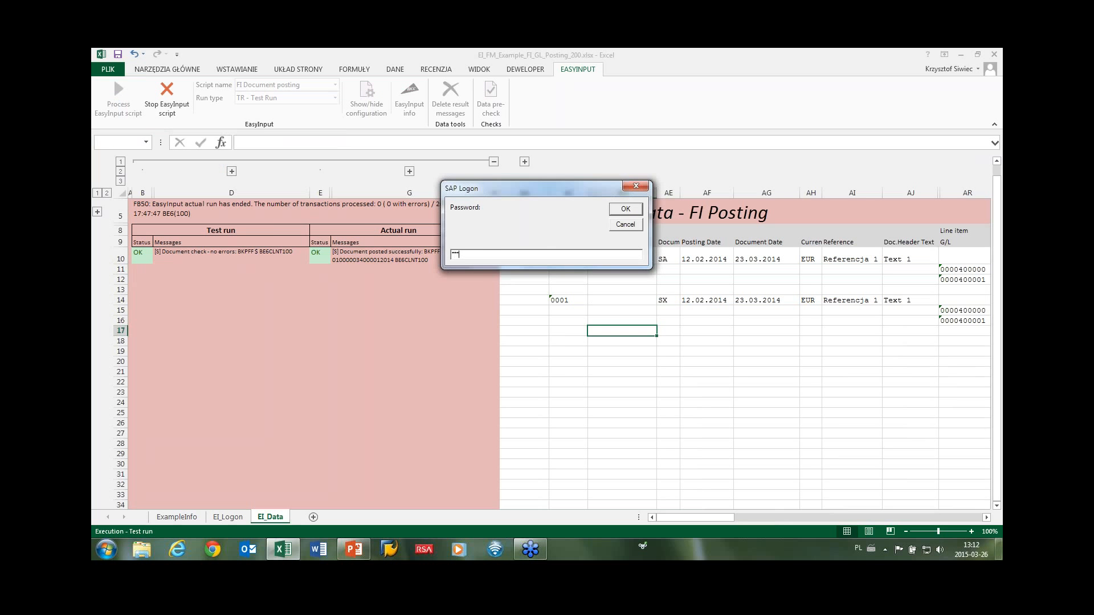
Submit the SAP password, read row 14's error, change AE14 back to SA and rerun the test.
key("Return")
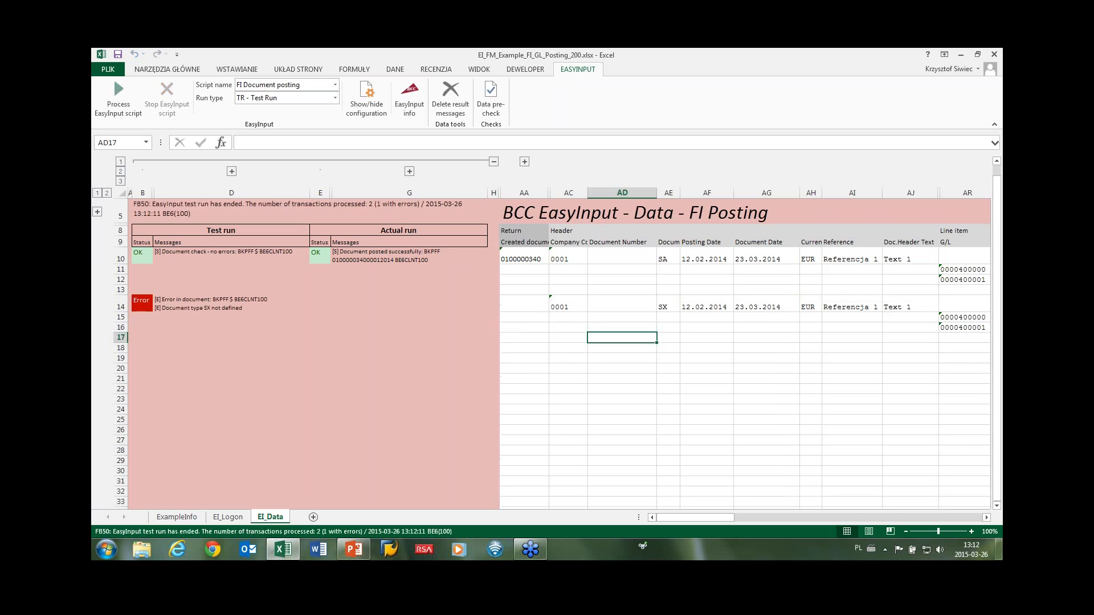
left_click(176, 308)
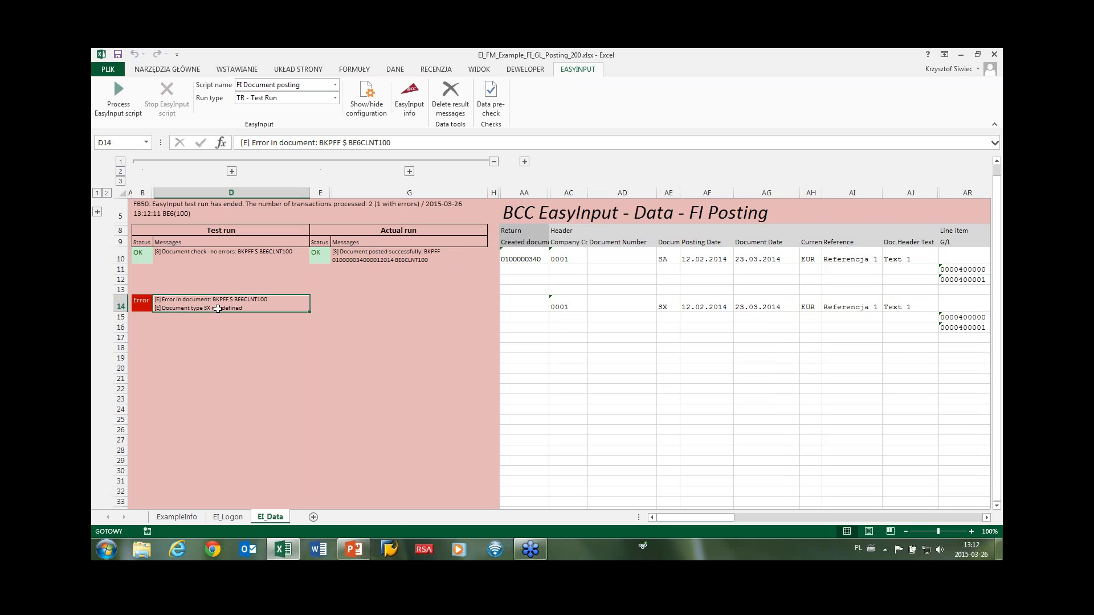
double_click(667, 308)
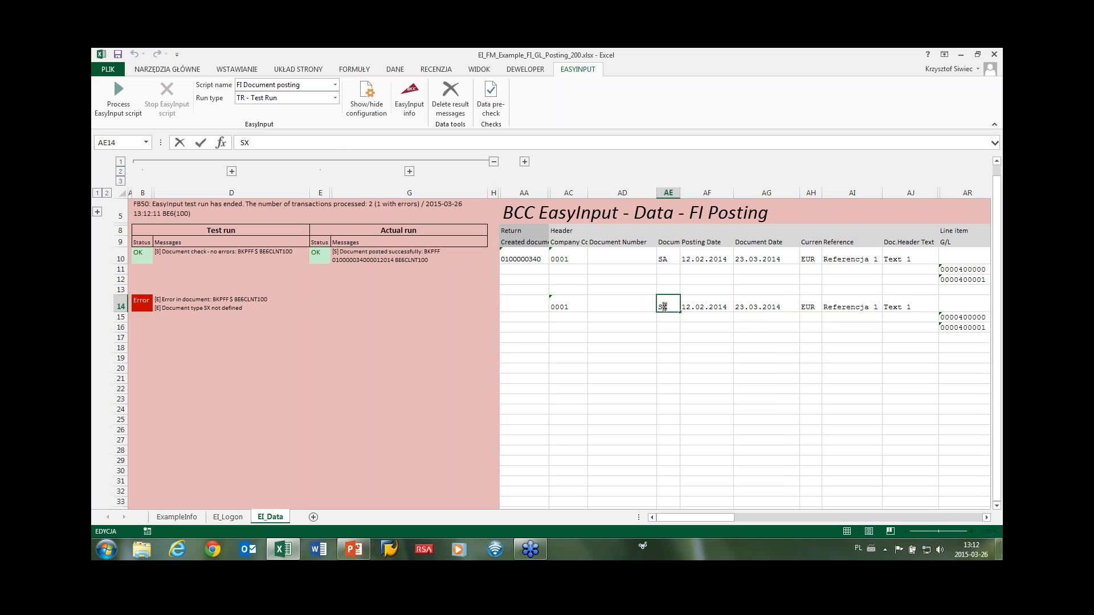
key("BackSpace")
type("A")
left_click(653, 339)
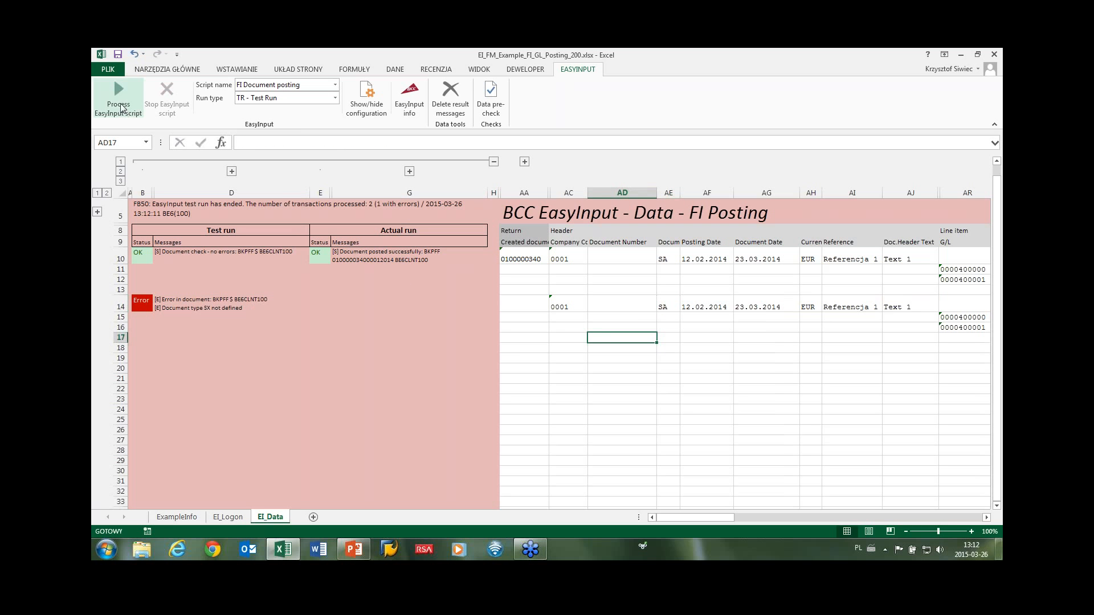
left_click(118, 102)
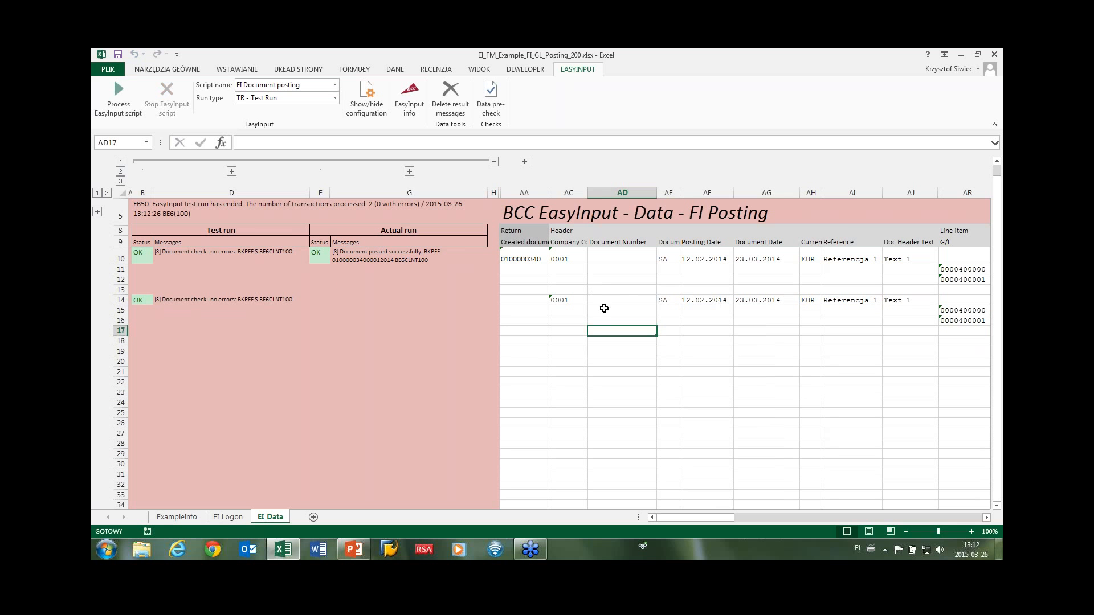
left_click(335, 98)
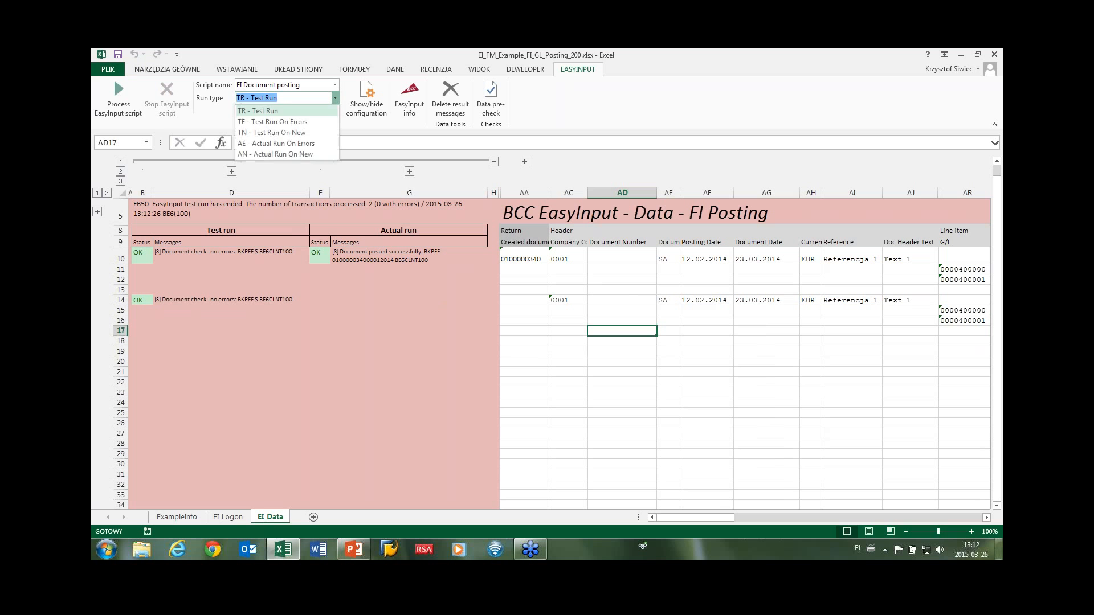
left_click(279, 155)
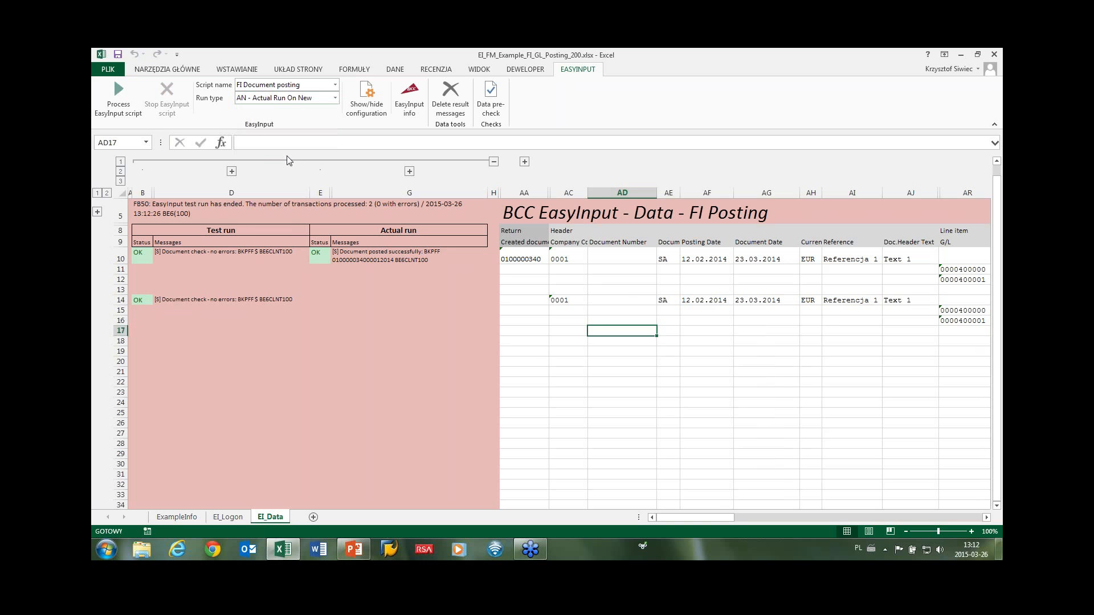
left_click(117, 95)
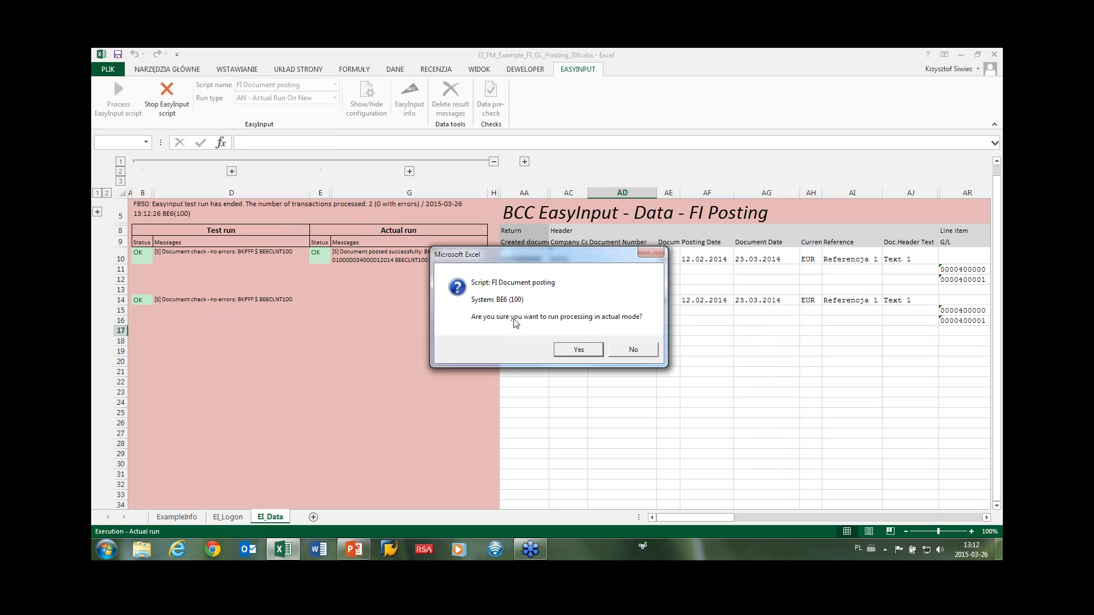
left_click(568, 350)
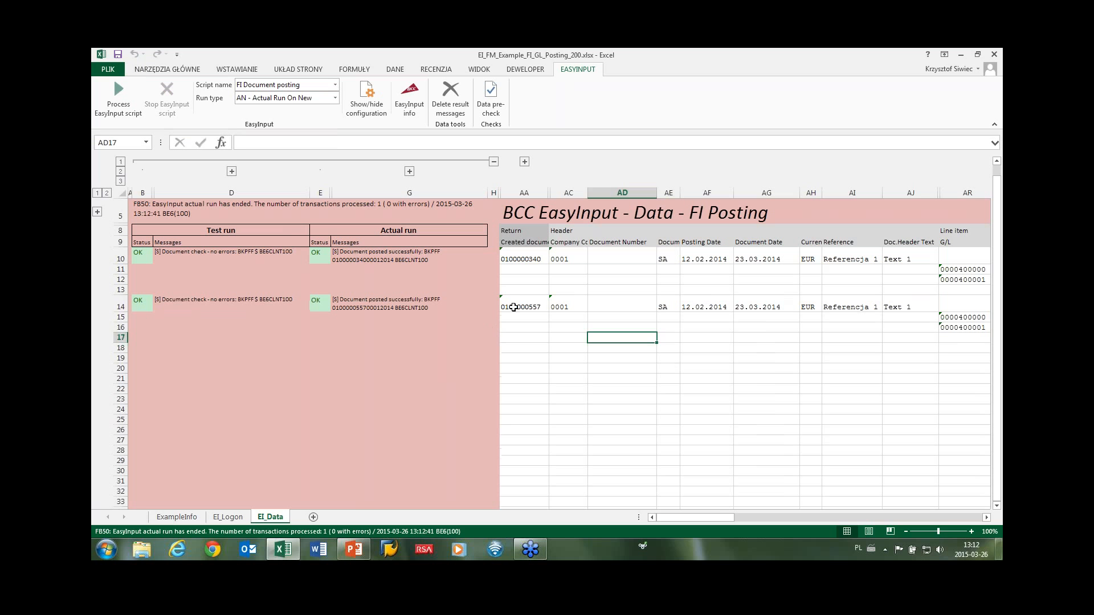
left_click(518, 304)
double_click(533, 306)
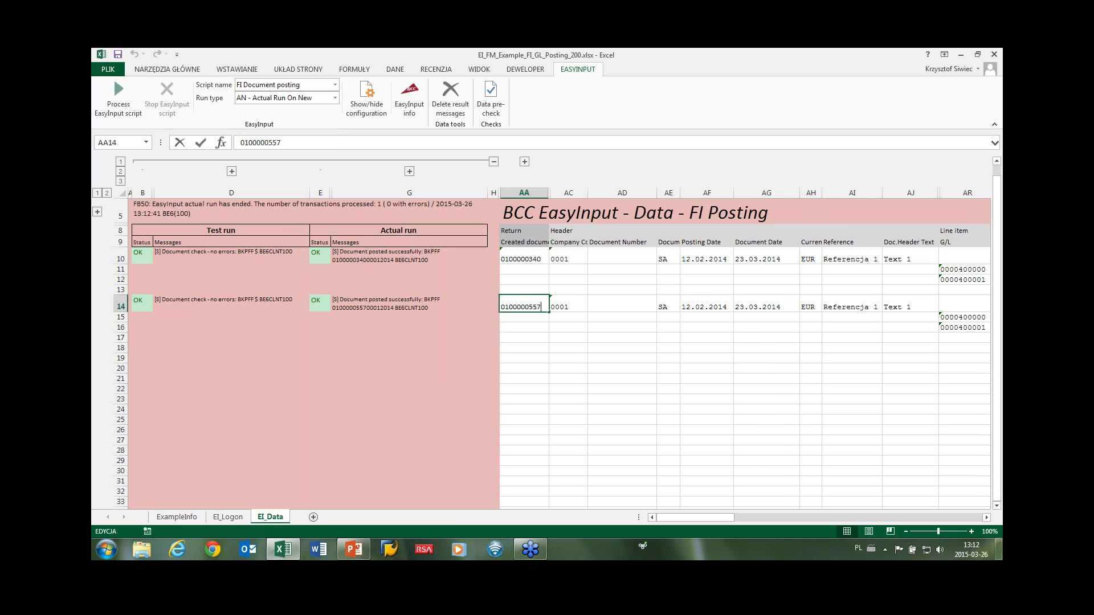
mouse_move(531, 306)
left_mouse_down()
mouse_move(504, 307)
mouse_move(541, 308)
left_mouse_up()
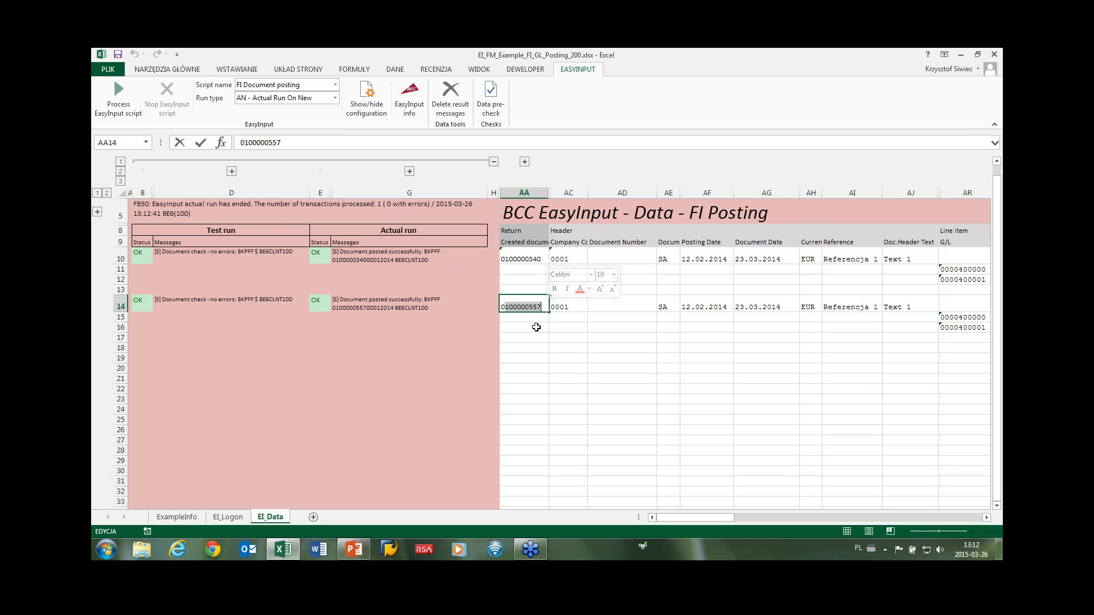
left_click(536, 327)
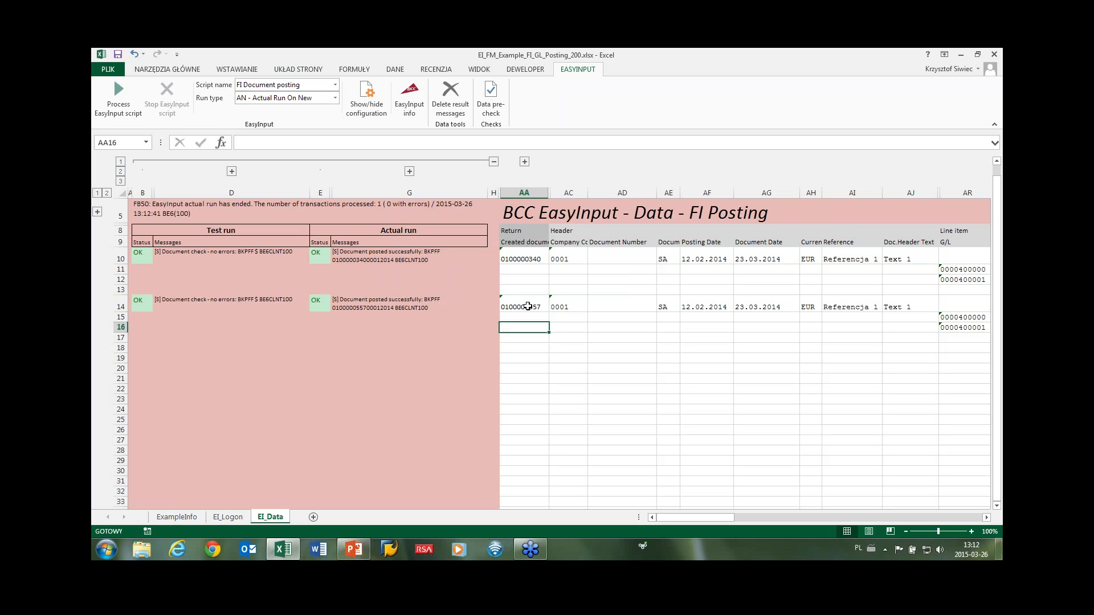
left_click_drag(528, 307, 946, 327)
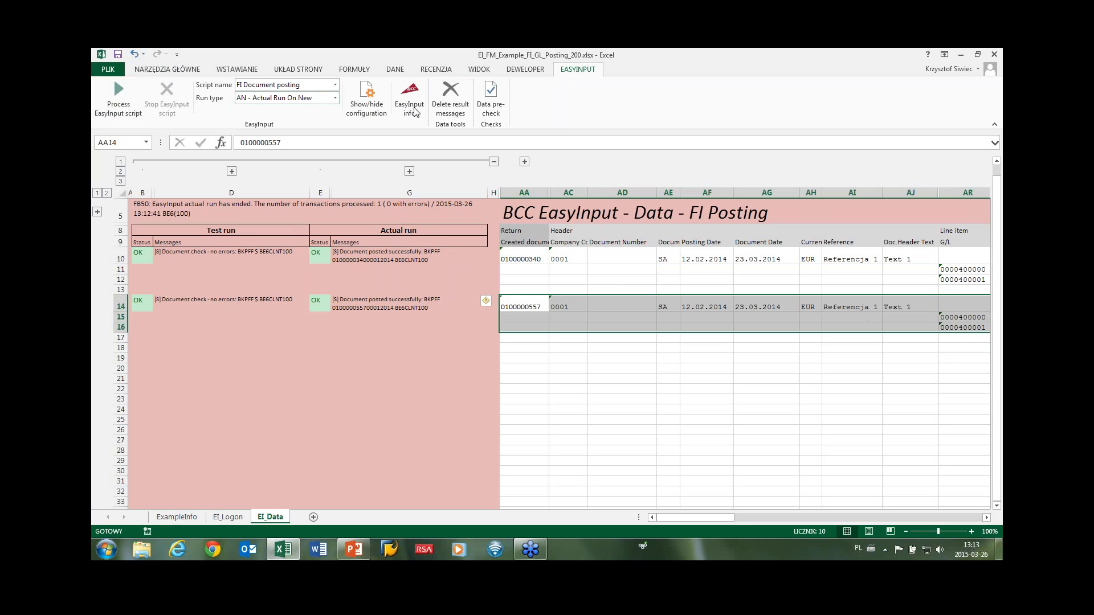
key("alt+Tab")
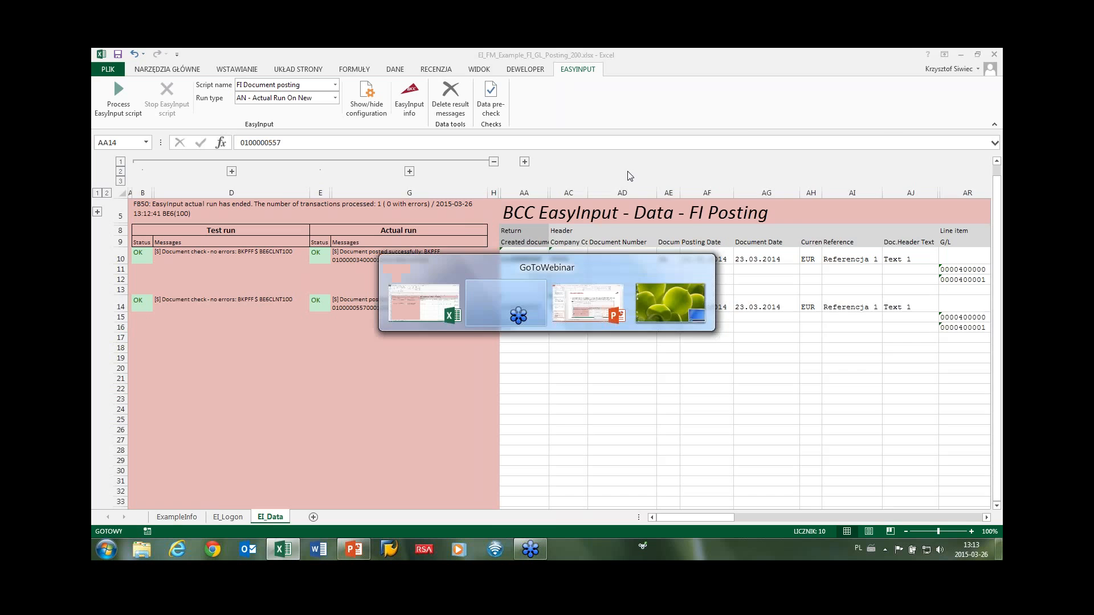
key("alt+Tab")
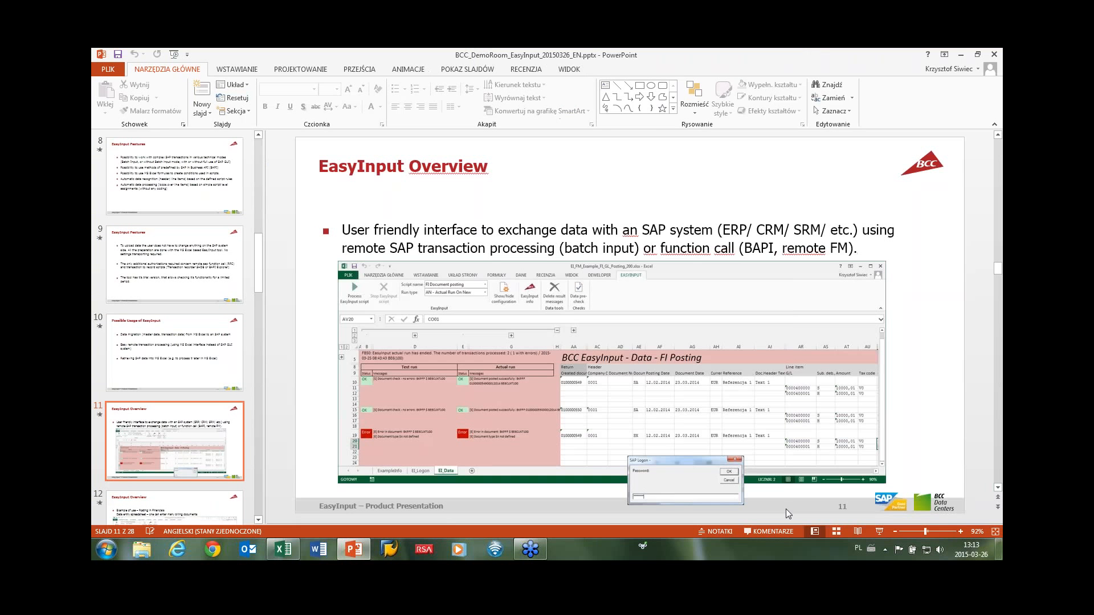
left_click(879, 531)
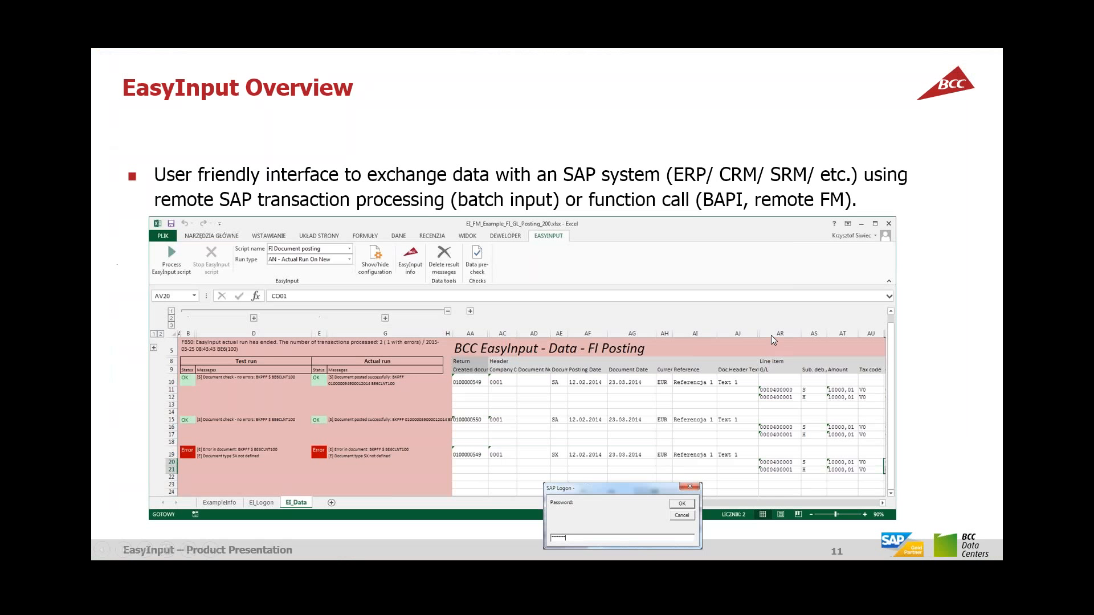
left_click(772, 337)
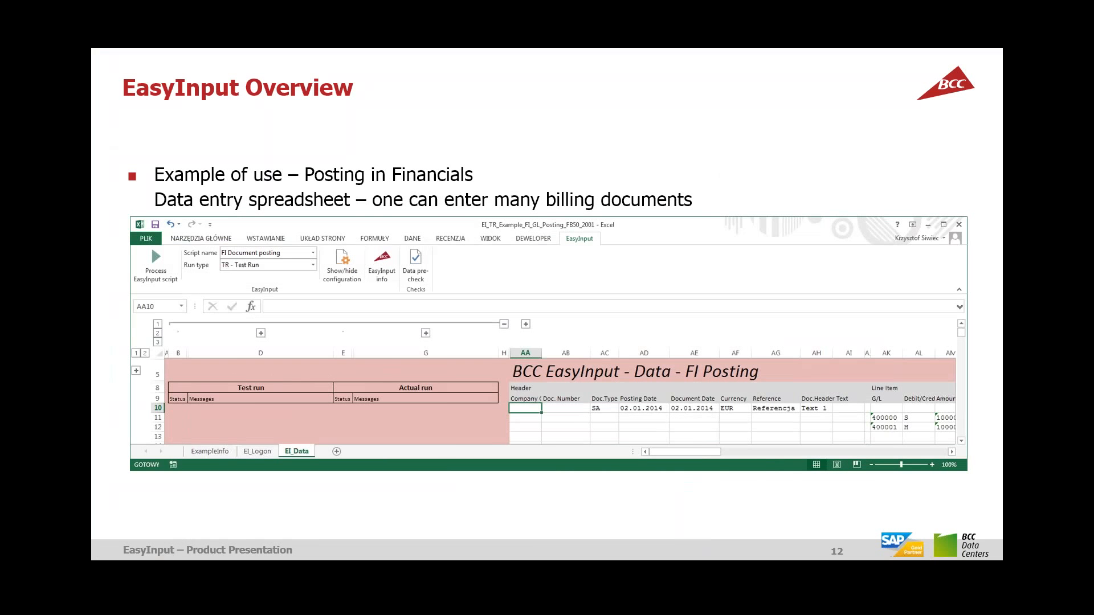
key("Right")
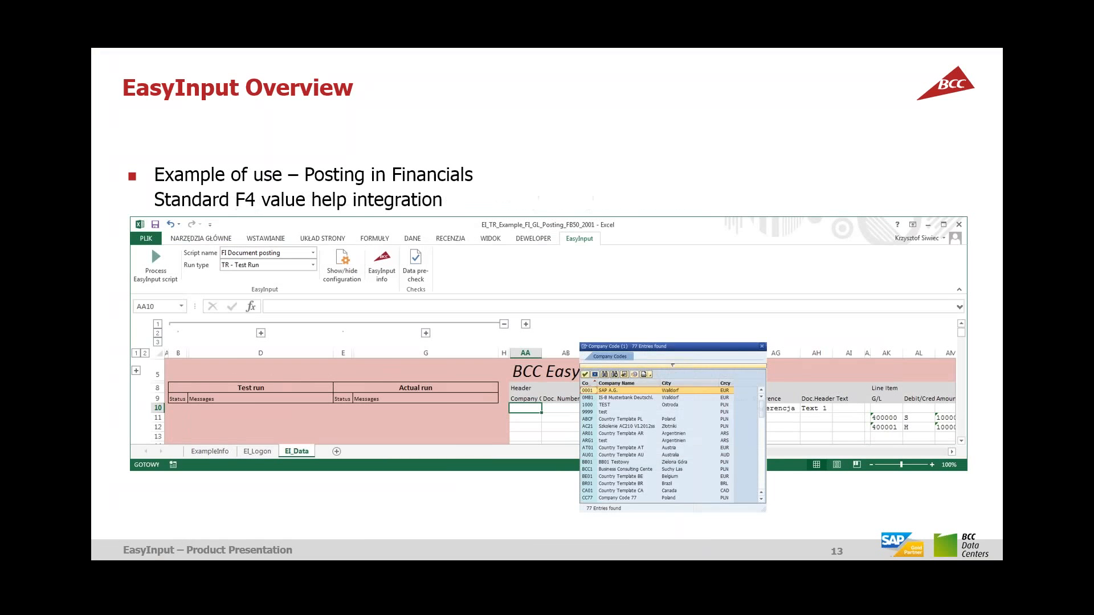
key("alt+Tab")
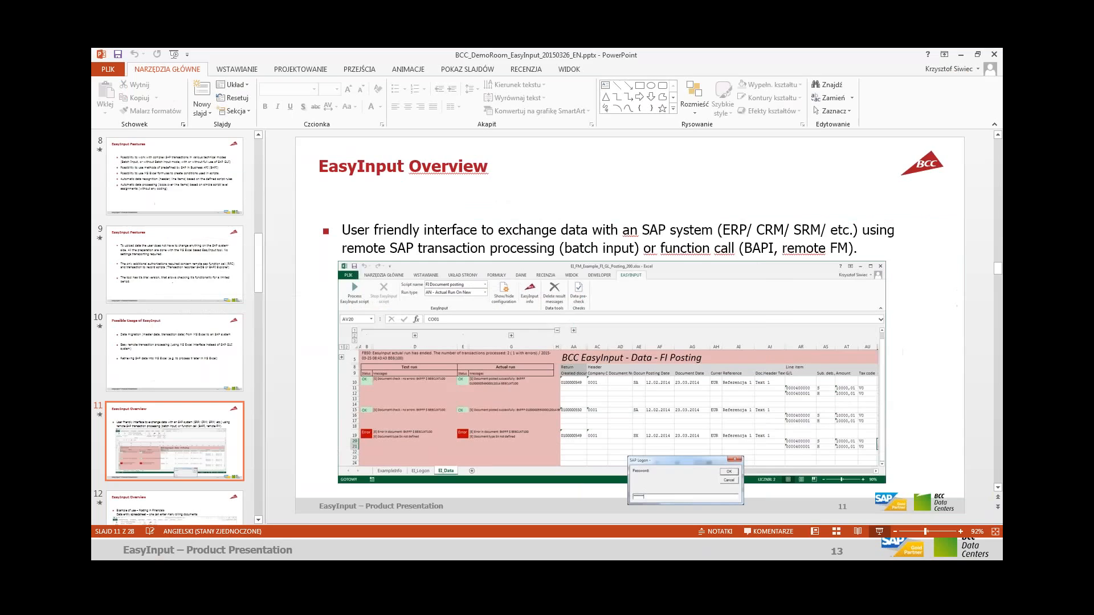
key("alt+Tab")
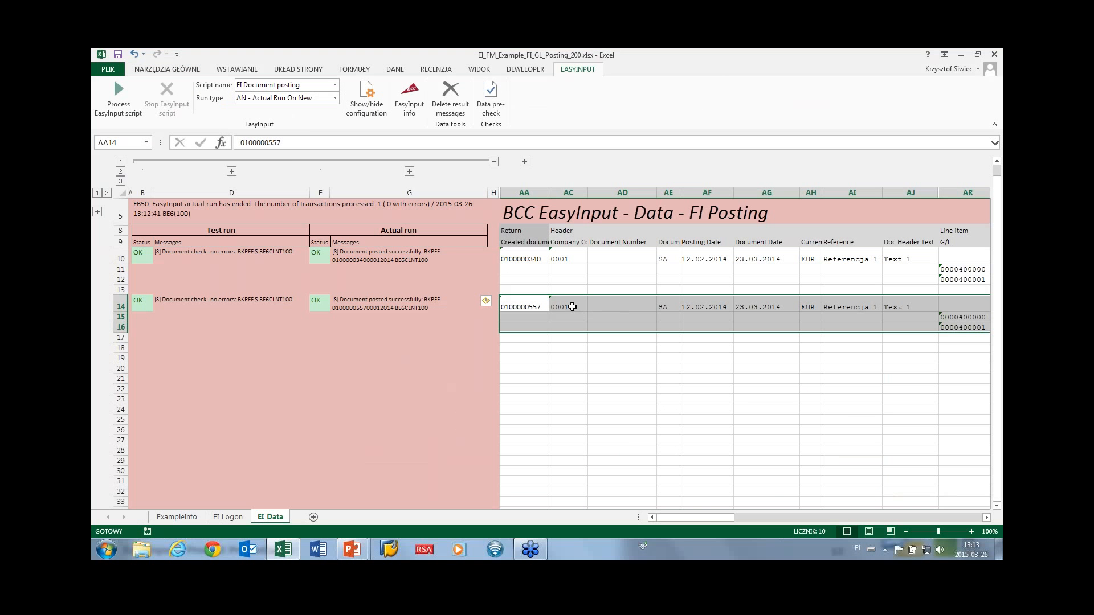
Set company code 0MB1 in AC18 and posting and document dates AF18/AG18 to 10.12.2014.
left_click(569, 348)
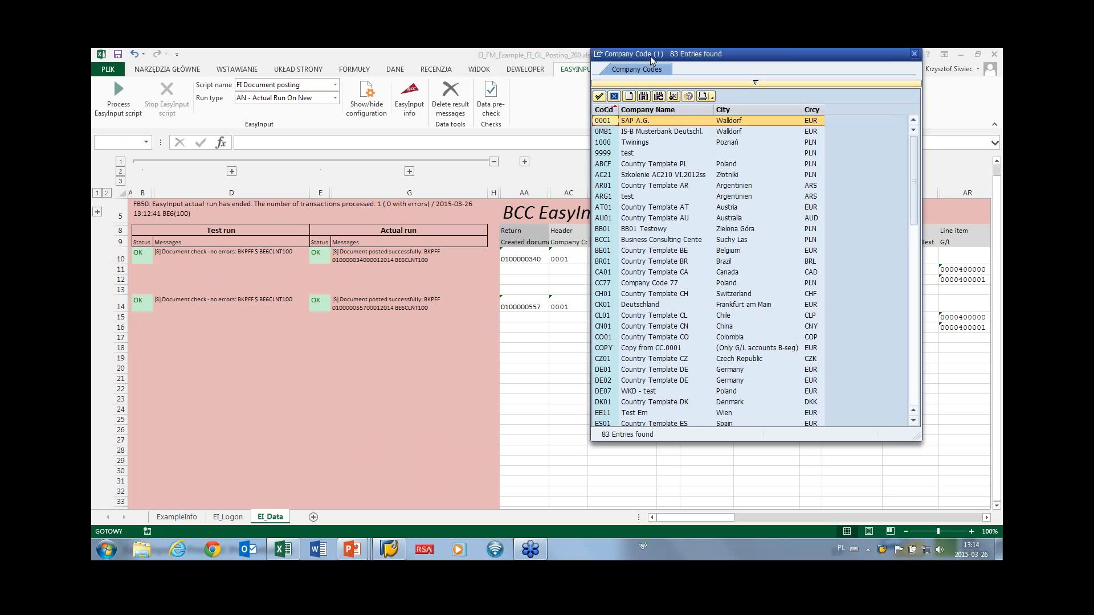
left_click_drag(651, 56, 660, 87)
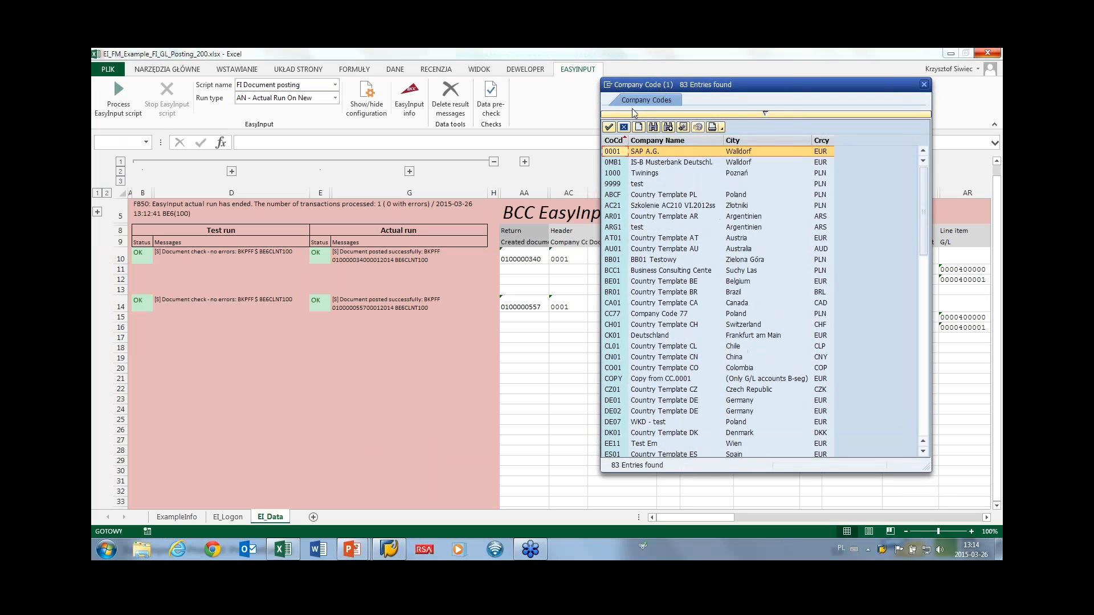
double_click(642, 163)
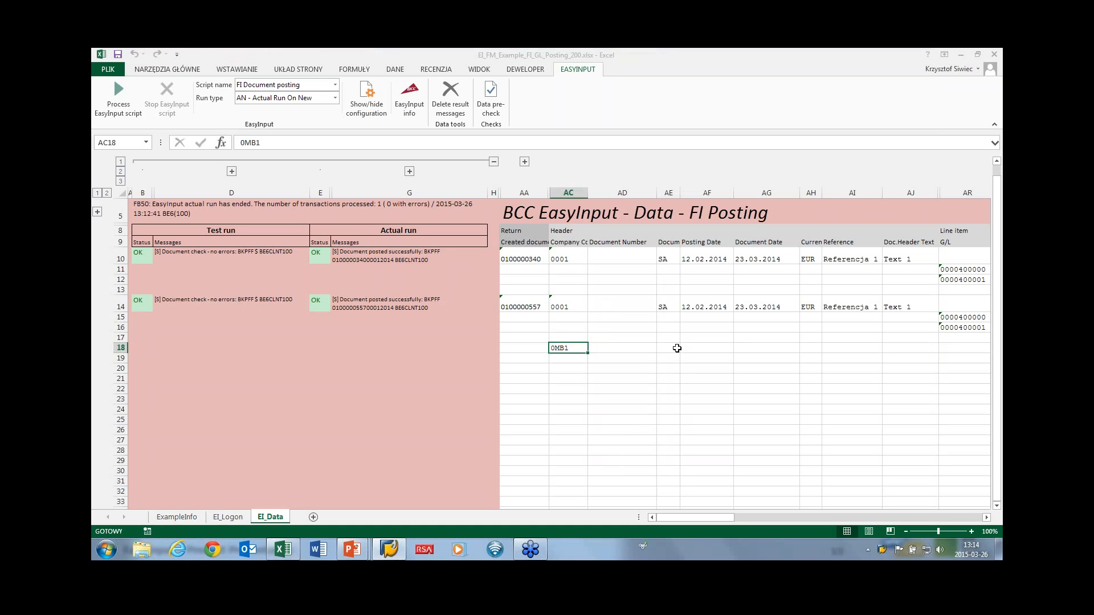
left_click(696, 349)
double_click(696, 348)
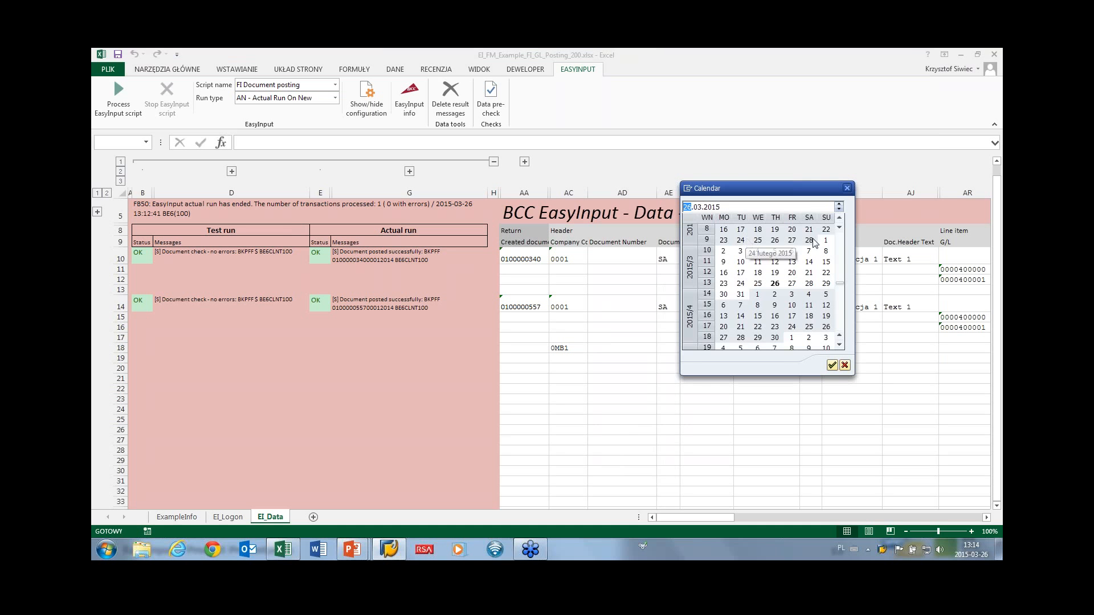
scroll(764, 246, "up", 4)
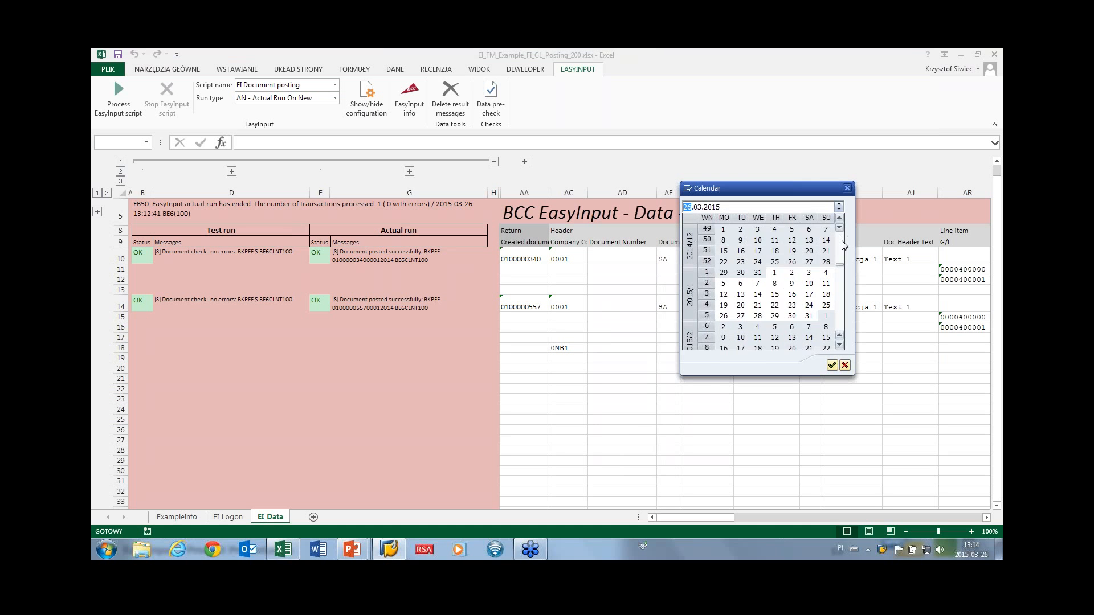
double_click(758, 241)
left_click(744, 245)
left_click(697, 345)
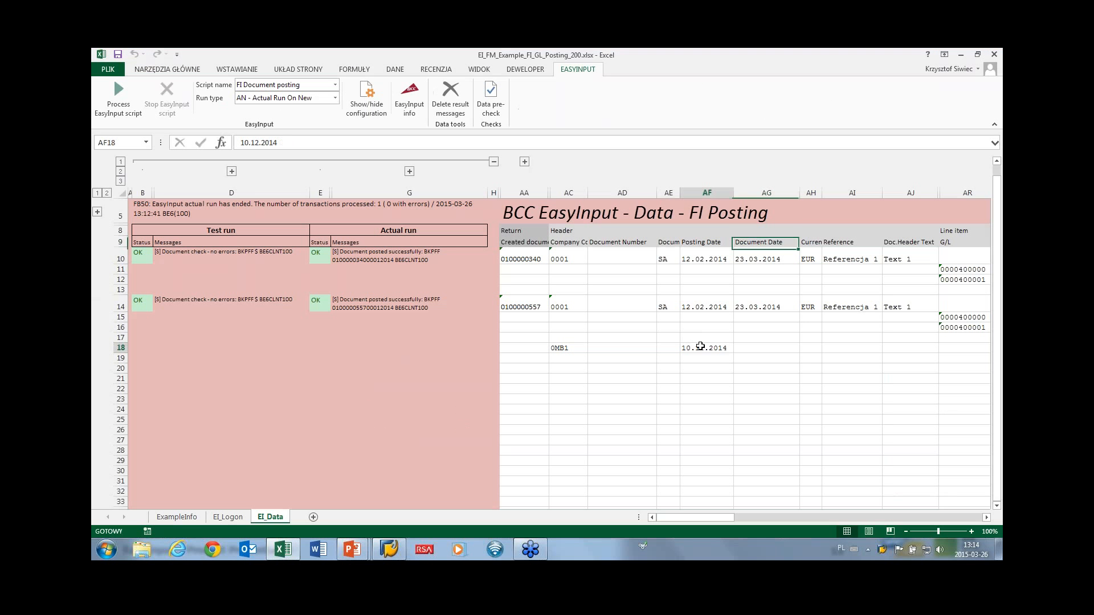
key("ctrl+c")
left_click(759, 348)
key("ctrl+v")
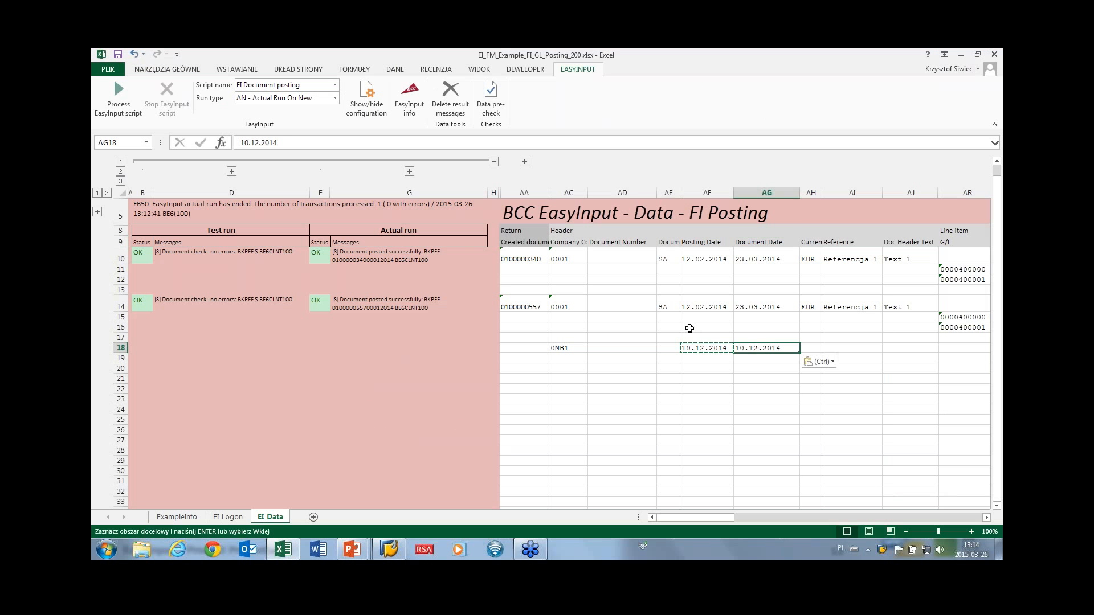
Copy document type SA into AE18 and the previous header and line items into AH18.
left_click(665, 306)
key("ctrl+c")
left_click(673, 346)
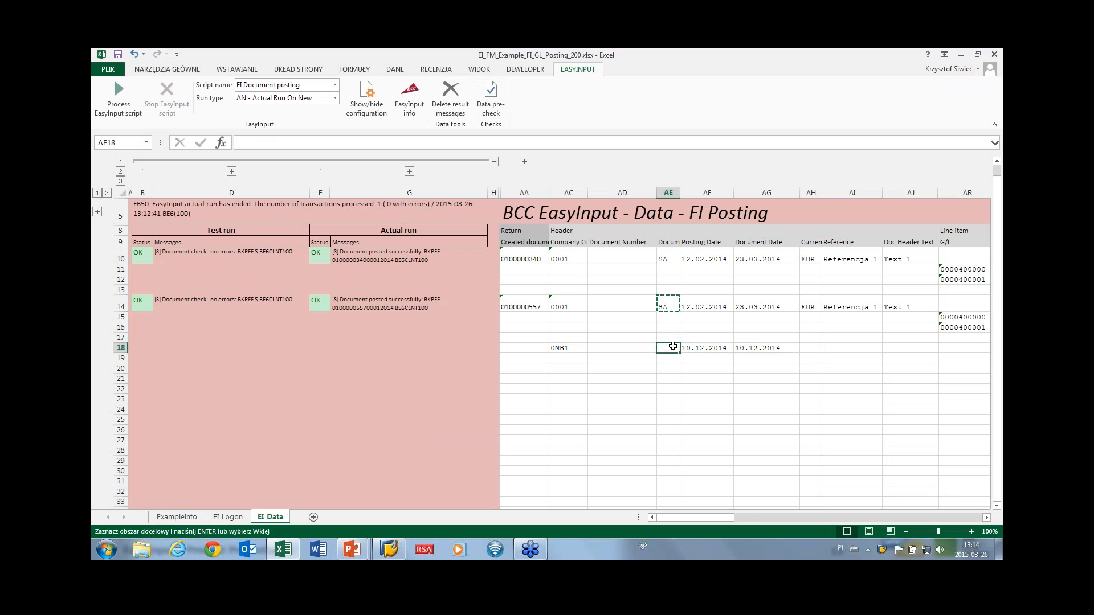
key("ctrl+v")
left_click_drag(809, 304, 906, 327)
key("ctrl+c")
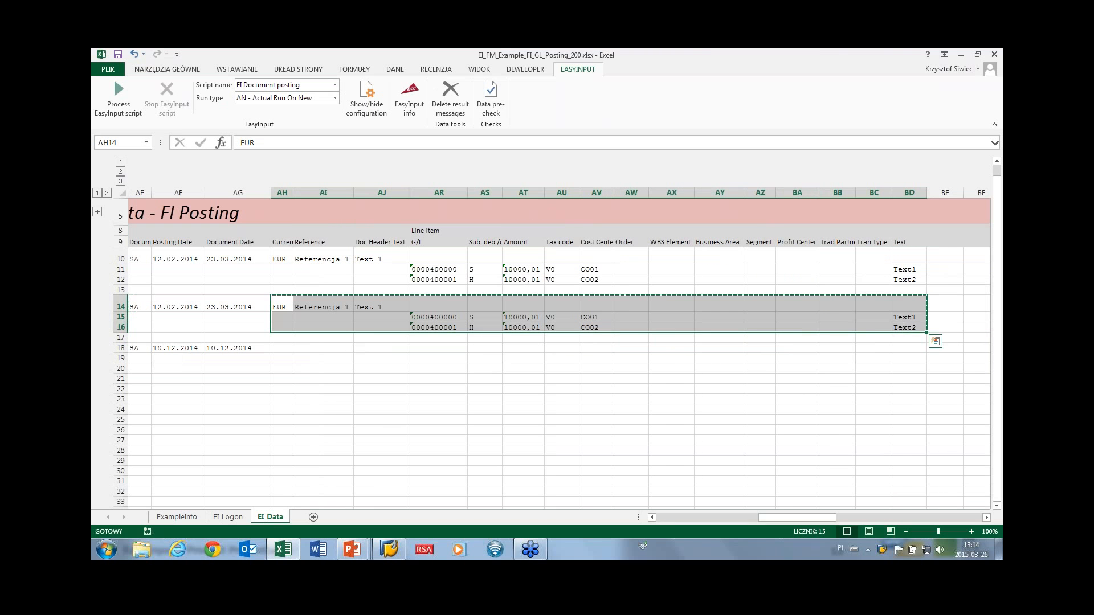
left_click(291, 345)
key("ctrl+v")
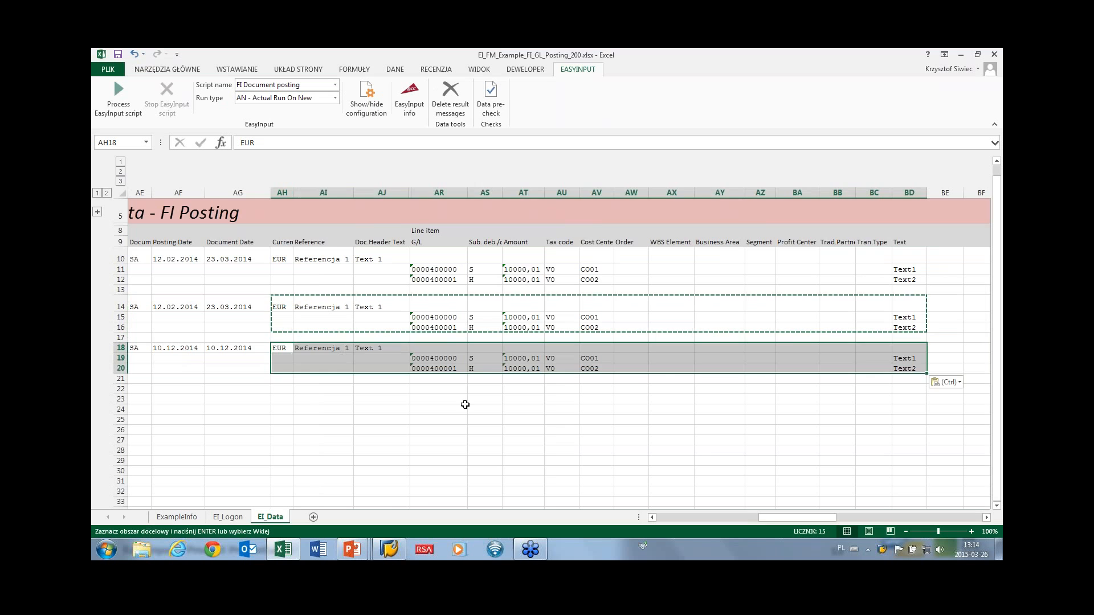
left_click_drag(775, 522, 675, 522)
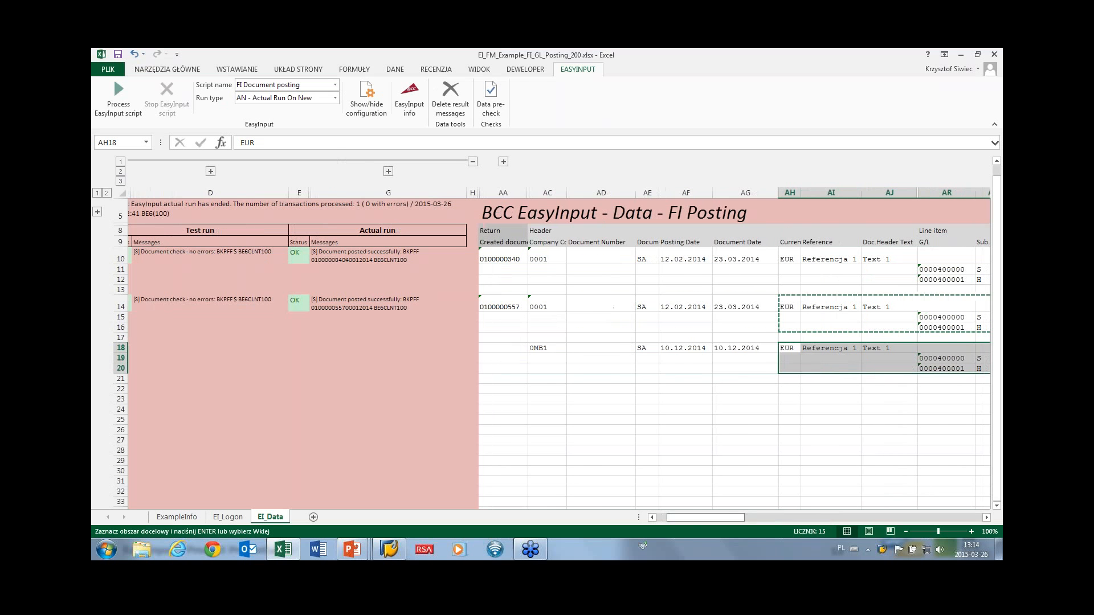
key("Escape")
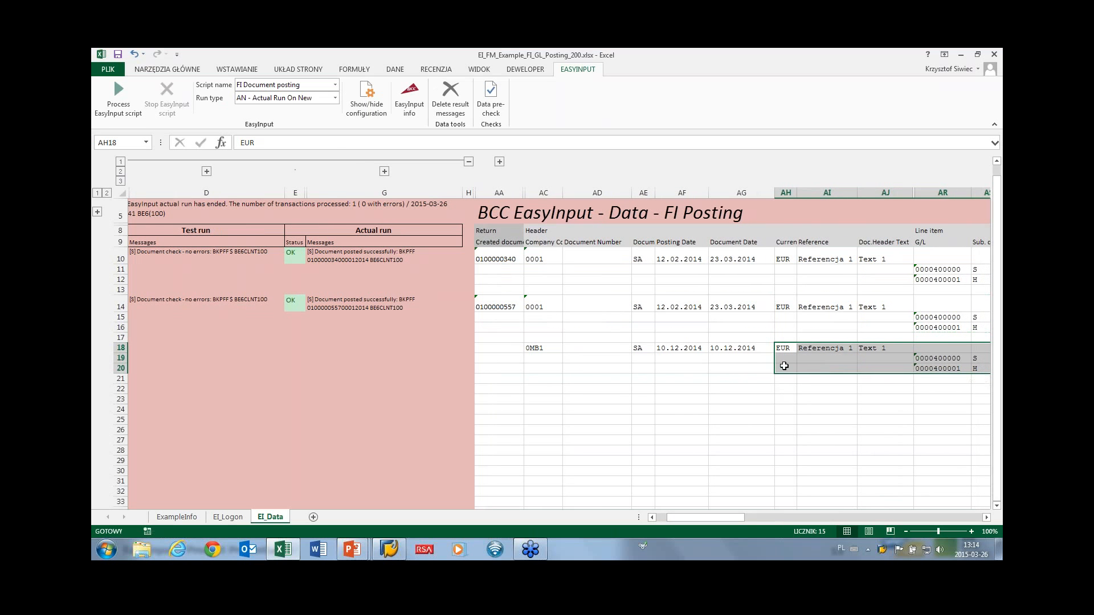
left_click(786, 349)
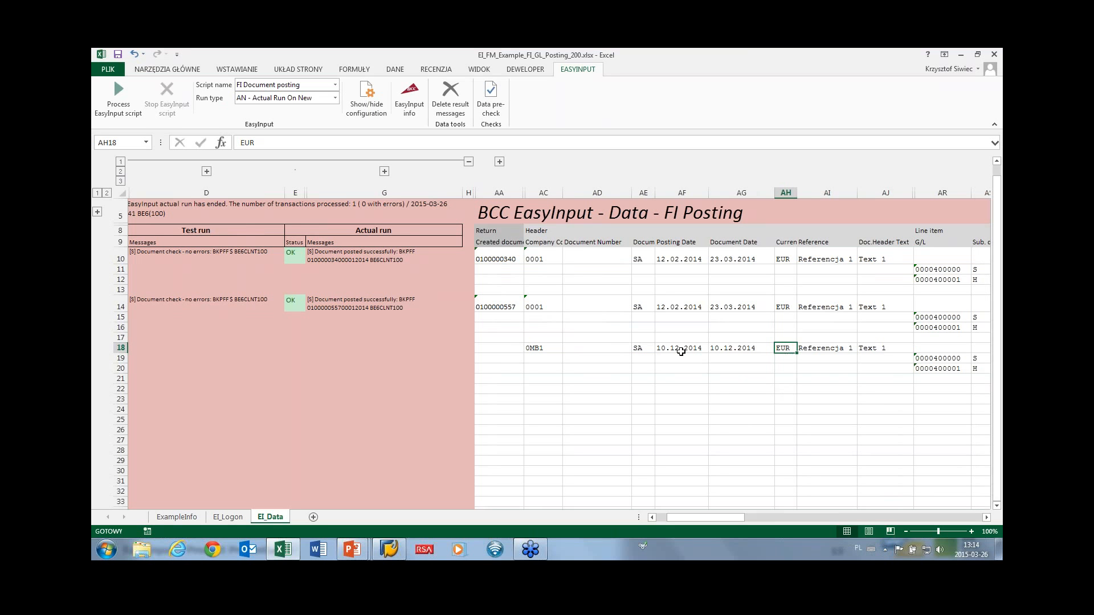
left_click(642, 347)
type("sss")
left_click(648, 376)
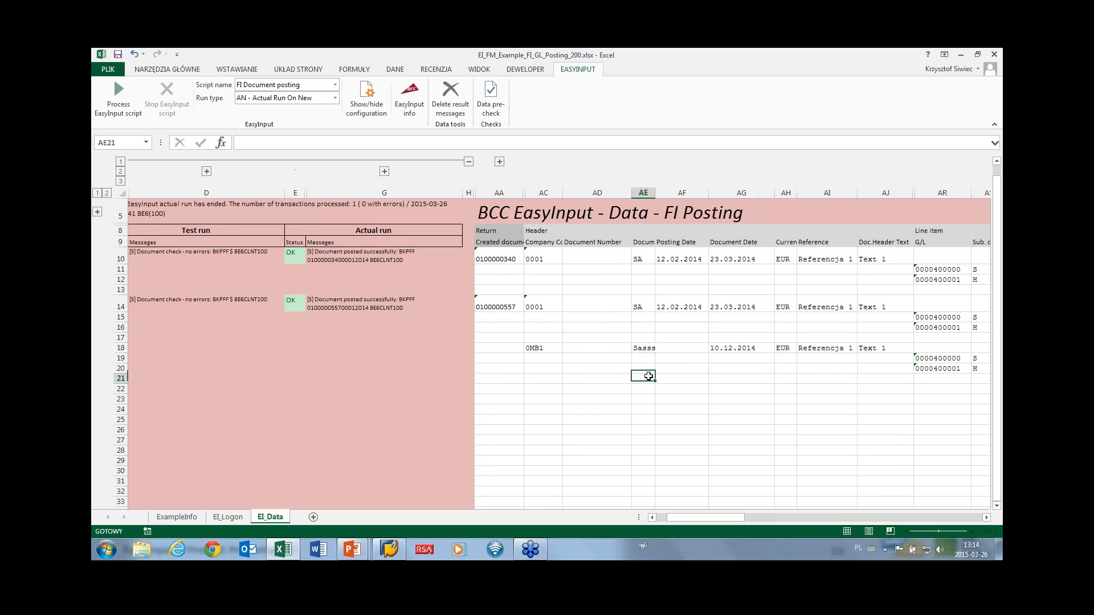
left_click(491, 96)
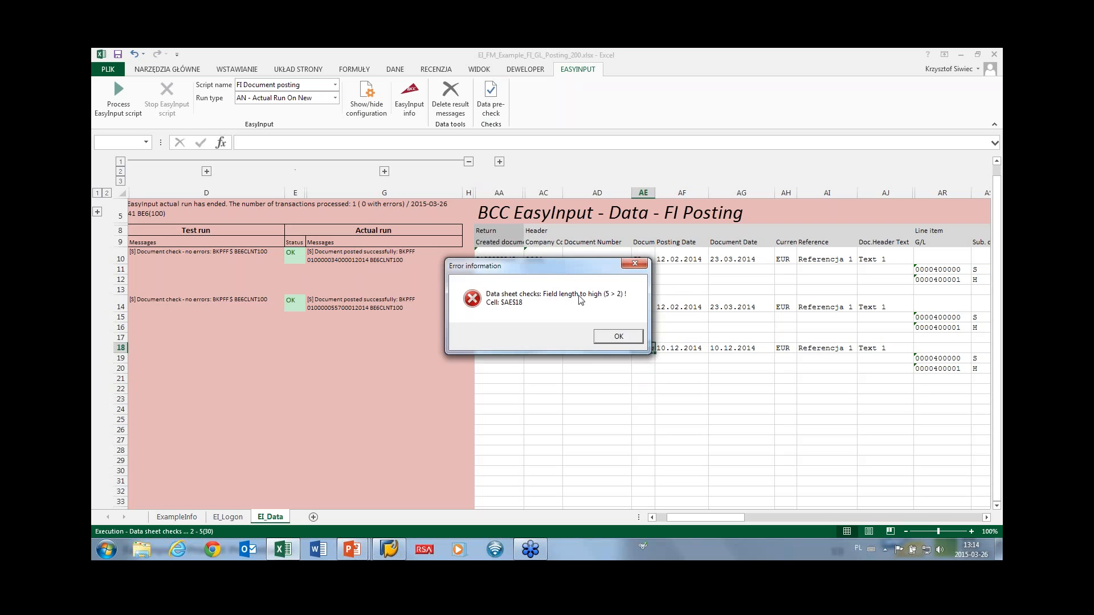
left_click(613, 336)
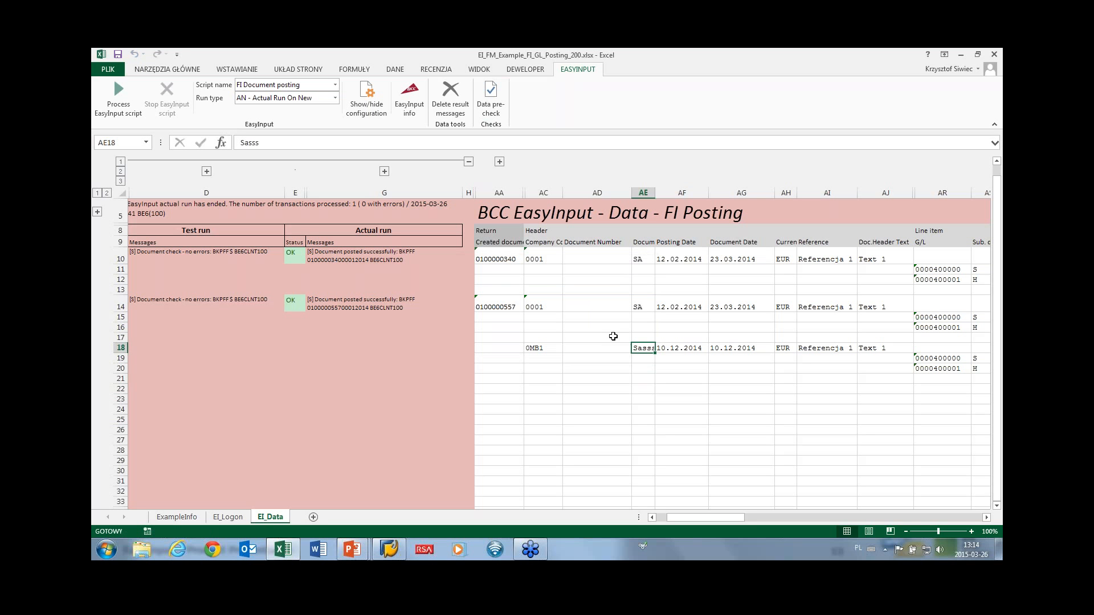
double_click(644, 349)
left_click_drag(638, 348, 660, 347)
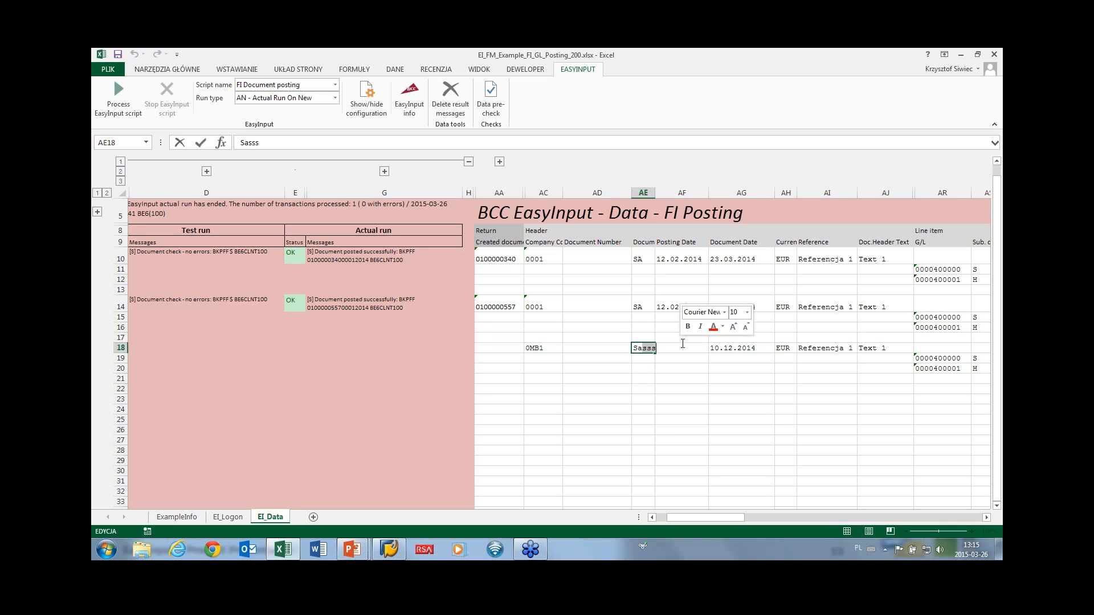
key("BackSpace")
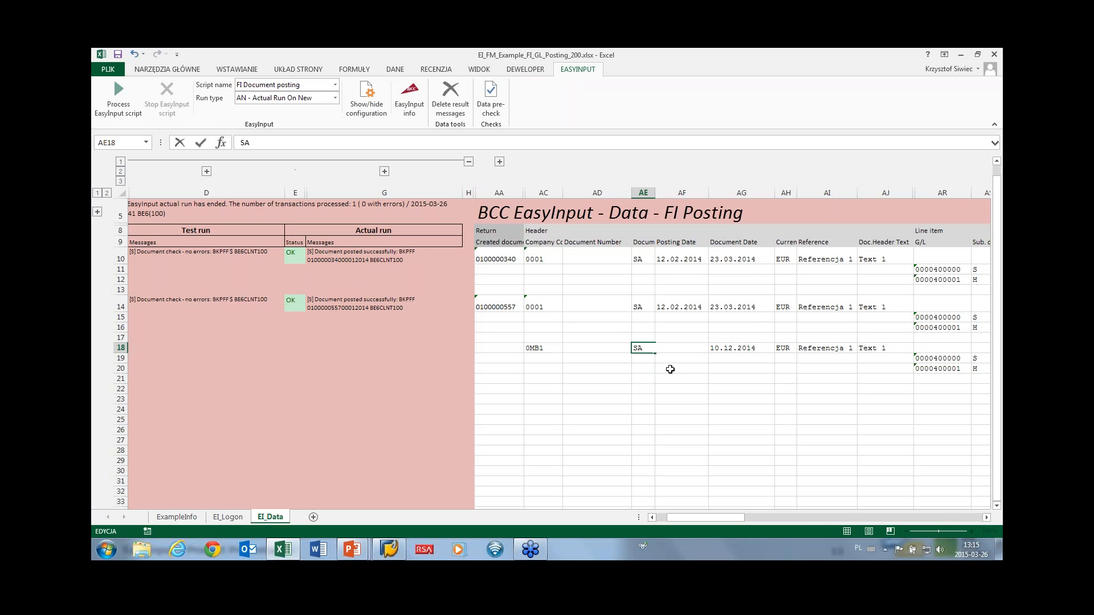
left_click_drag(656, 376, 653, 375)
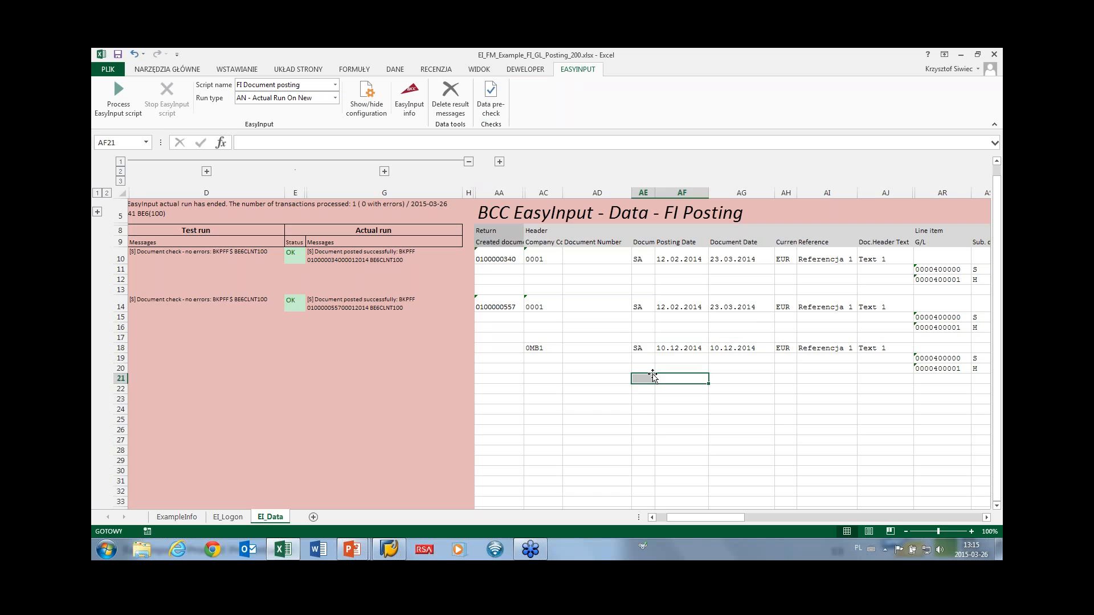
left_click(641, 351)
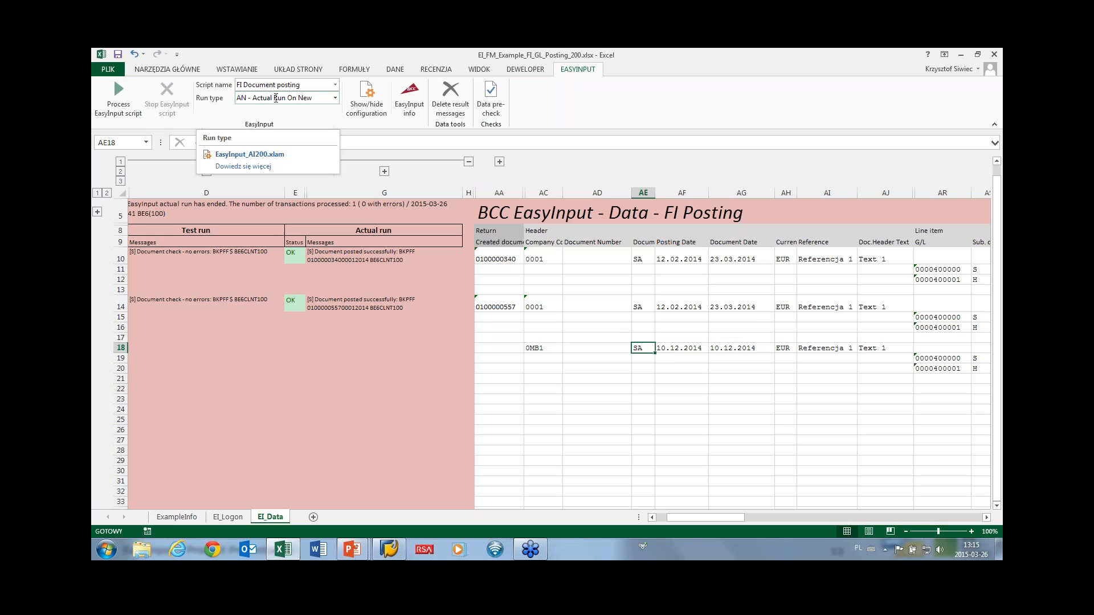
Post the documents in actual mode and review row 18's undefined G/L account errors in chart 0MB1.
left_click_drag(311, 255, 368, 302)
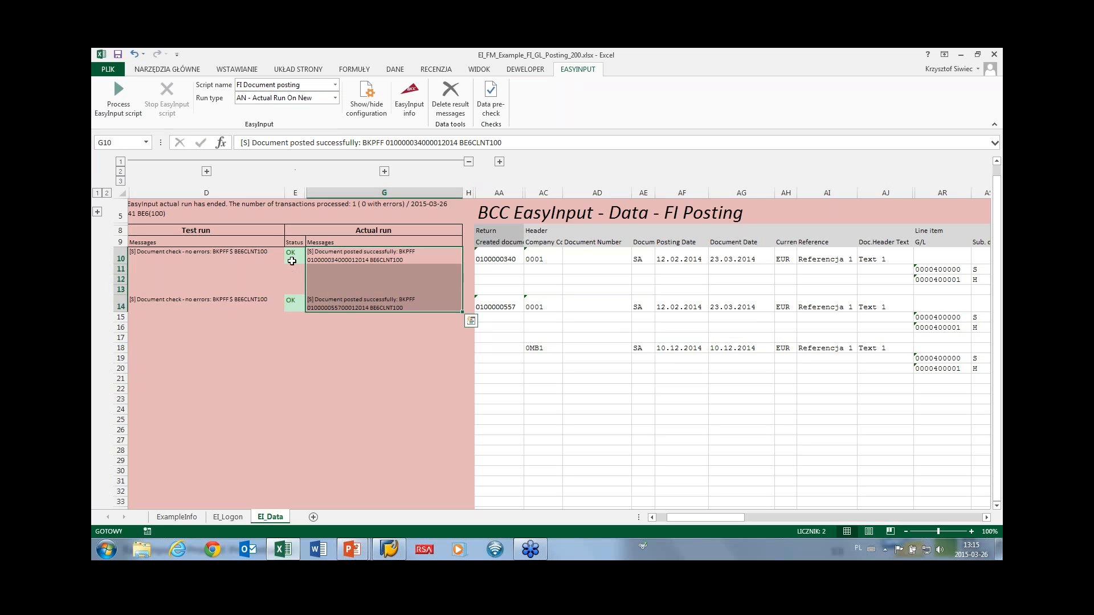
left_click_drag(291, 258, 337, 310)
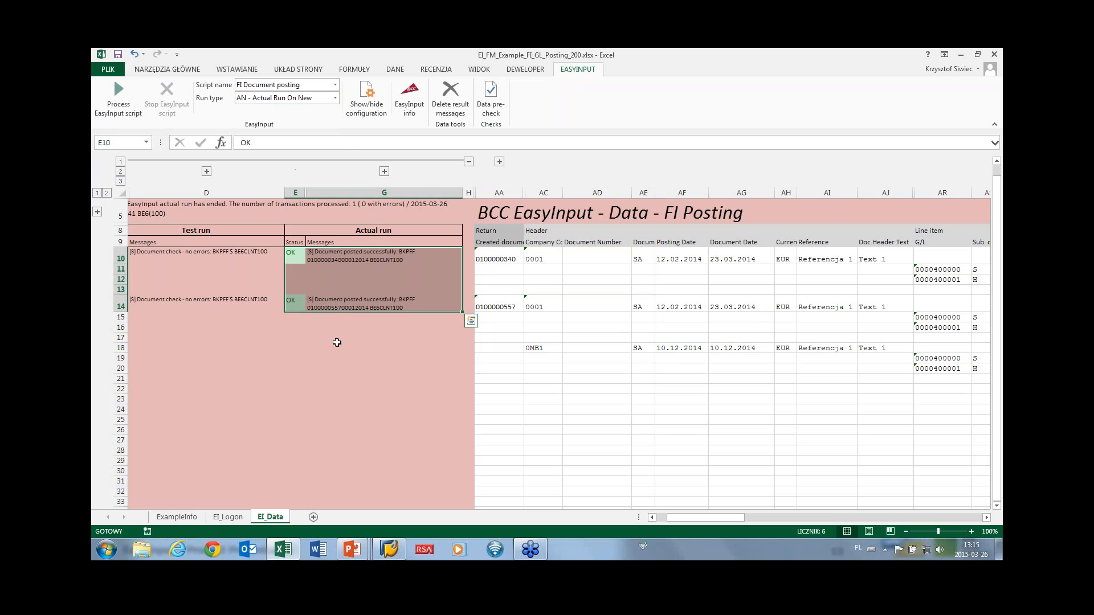
left_click(119, 105)
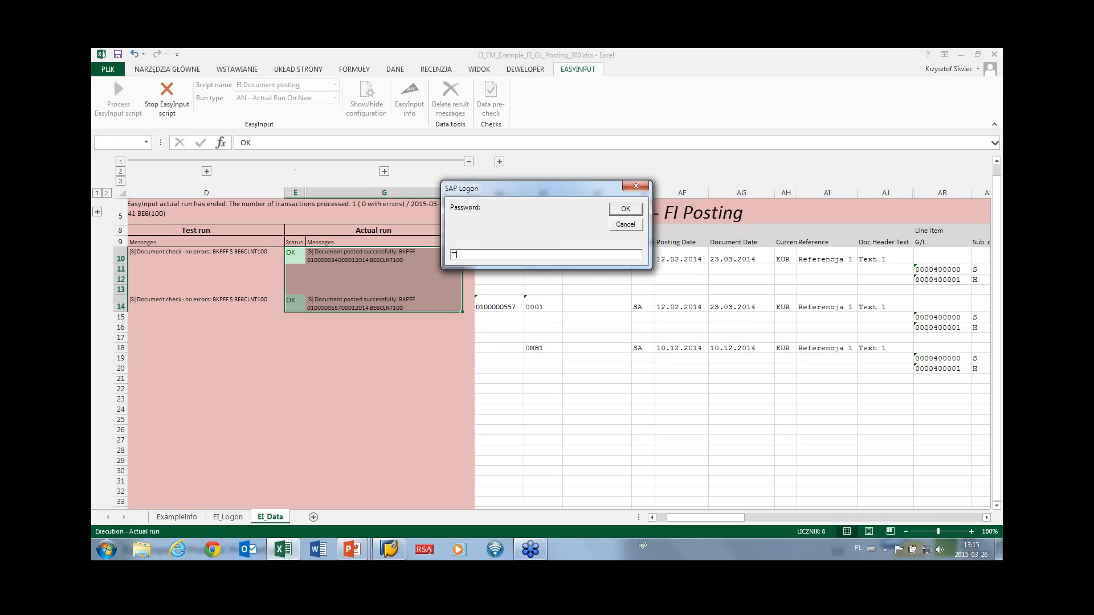
key("Return")
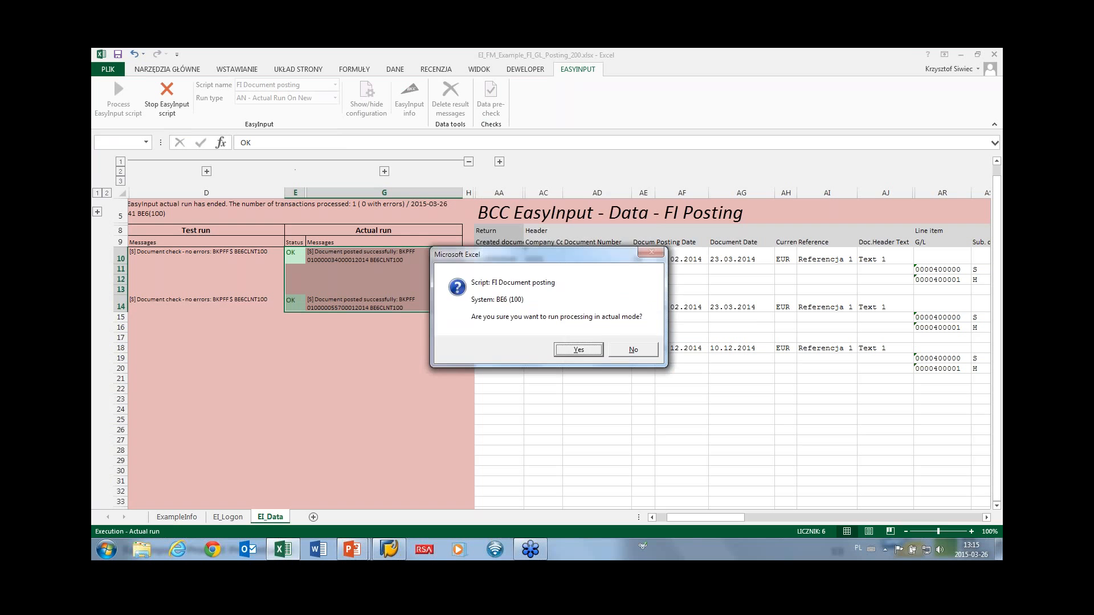
left_click(573, 351)
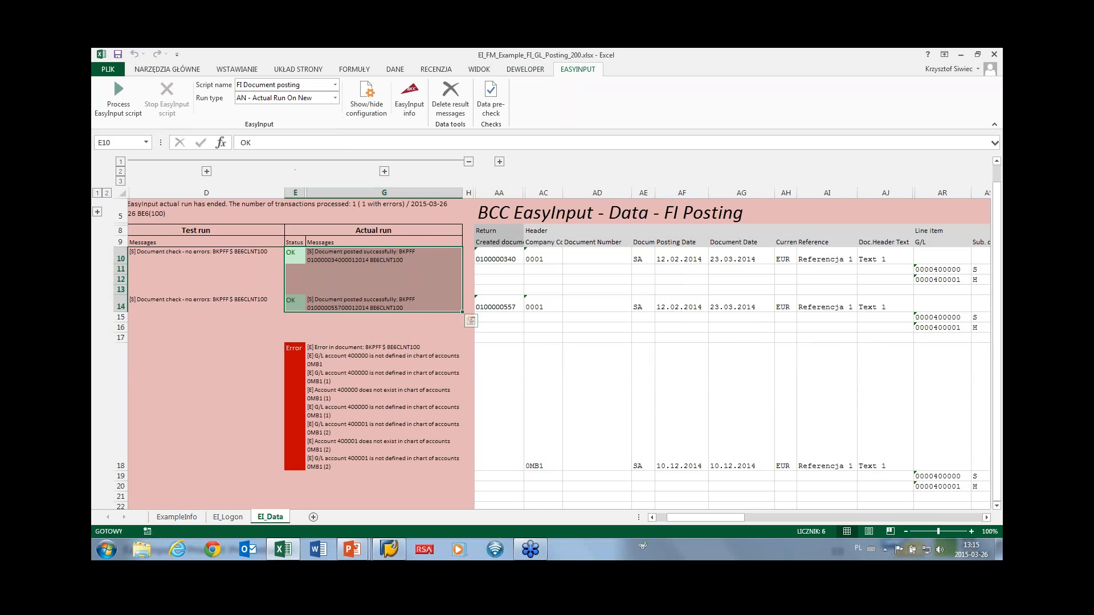
left_click(347, 367)
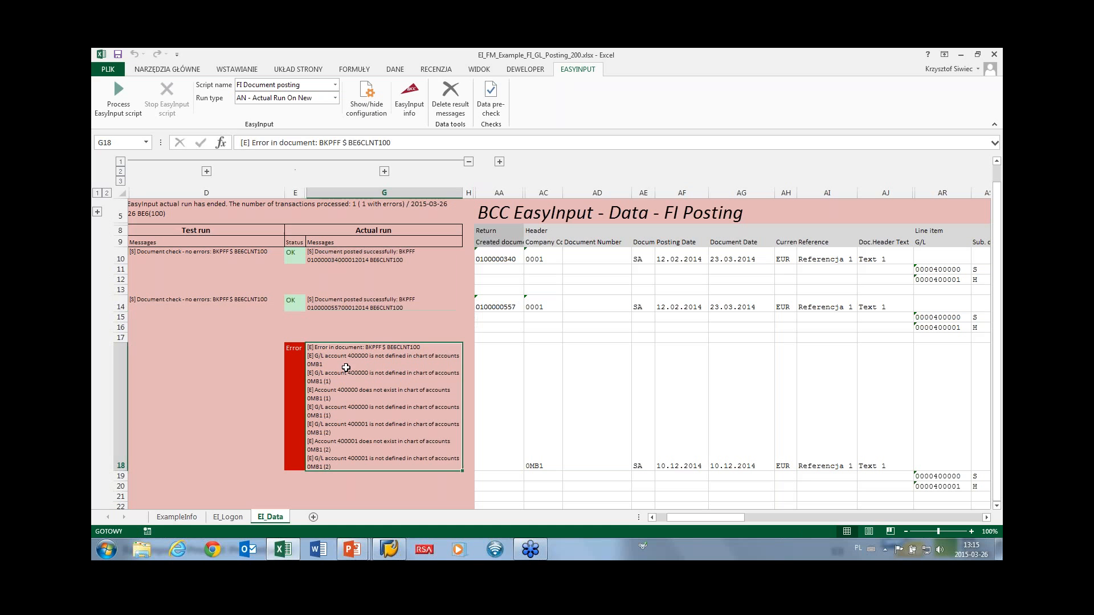
Change row 18's company code in AC18 from 0MB1 to 0001.
left_click(526, 463)
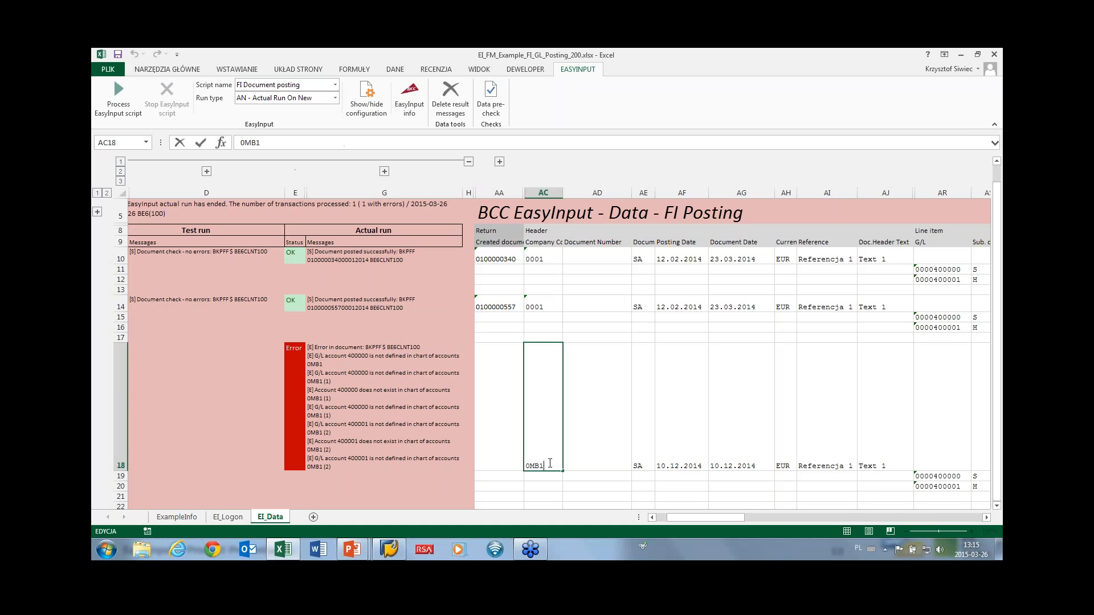
double_click(532, 466)
type("0001")
key("Return")
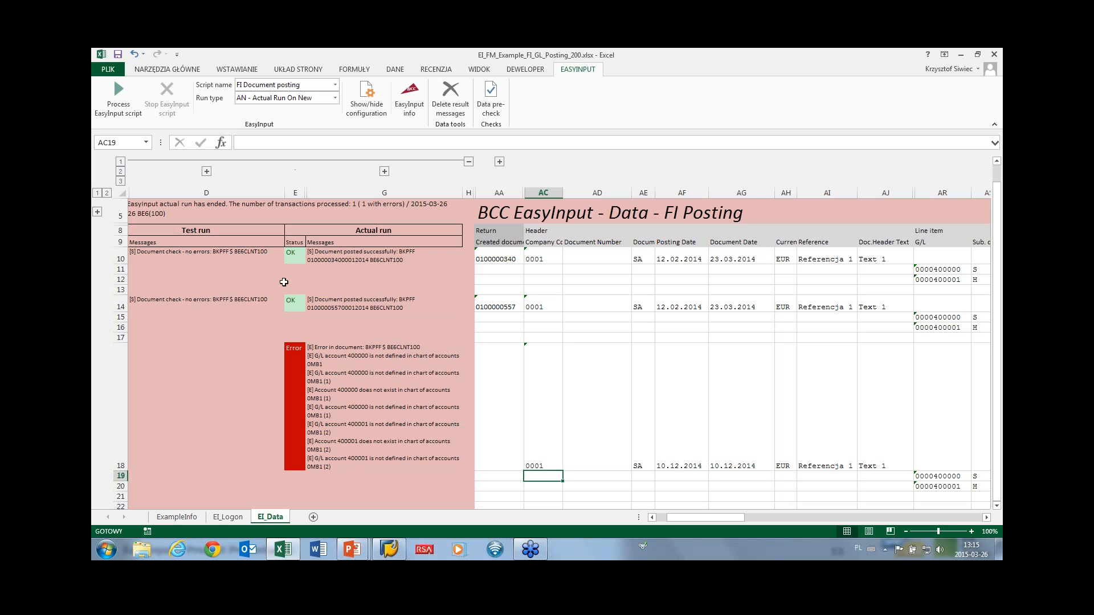
left_click(335, 98)
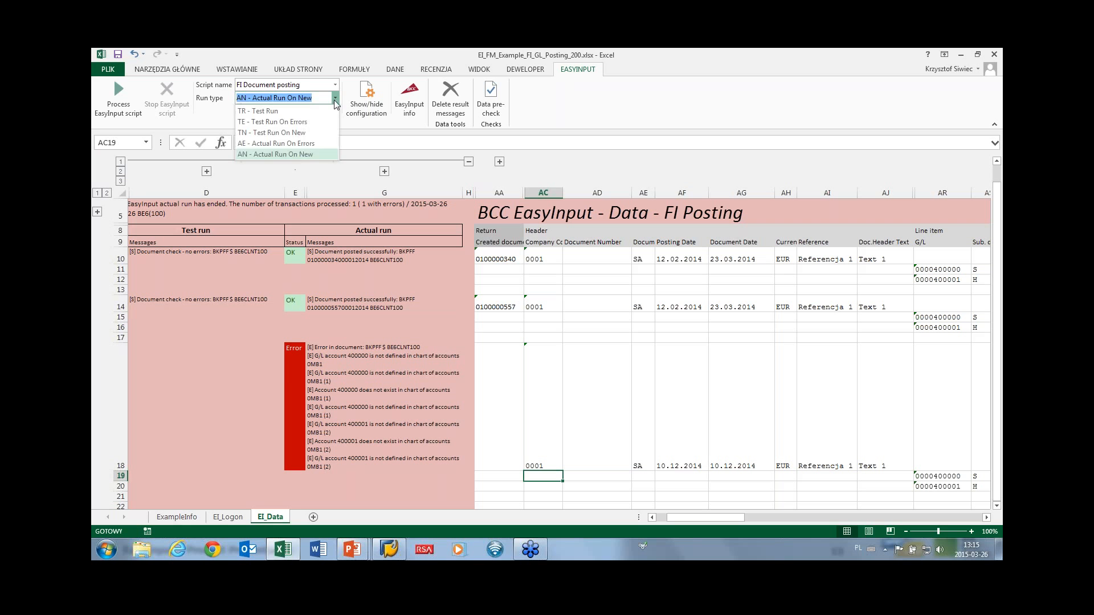
left_click(320, 146)
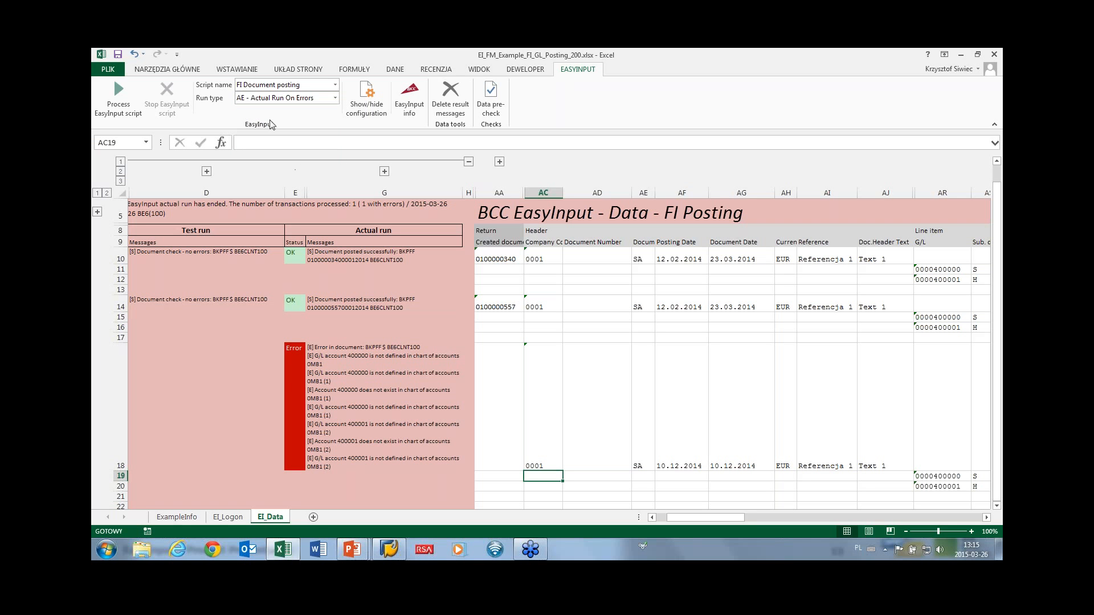
left_click(118, 96)
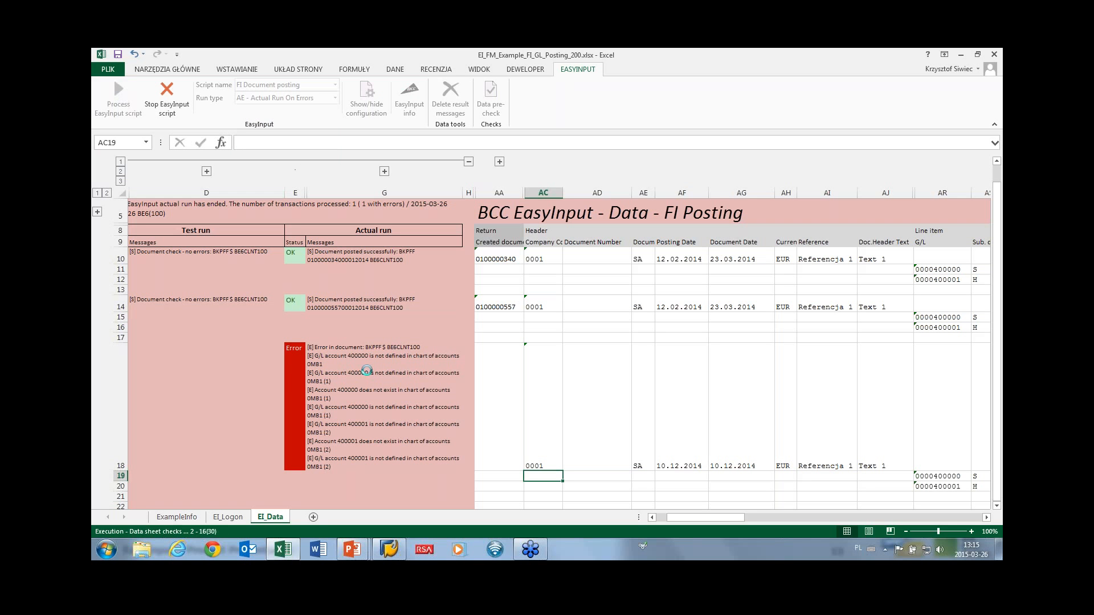
type("*")
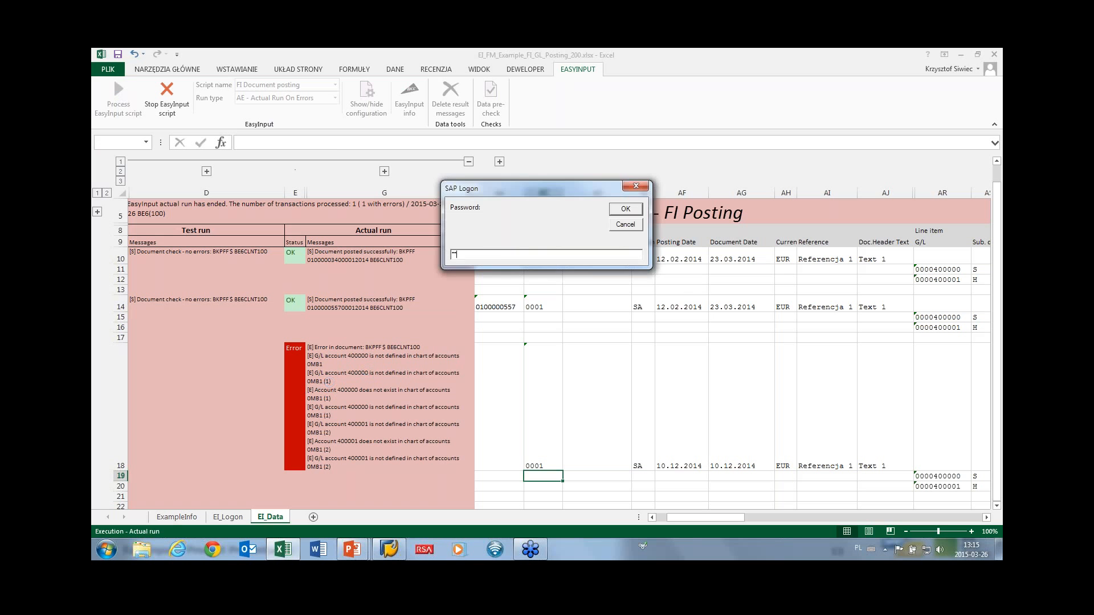
type("*******")
key("Return")
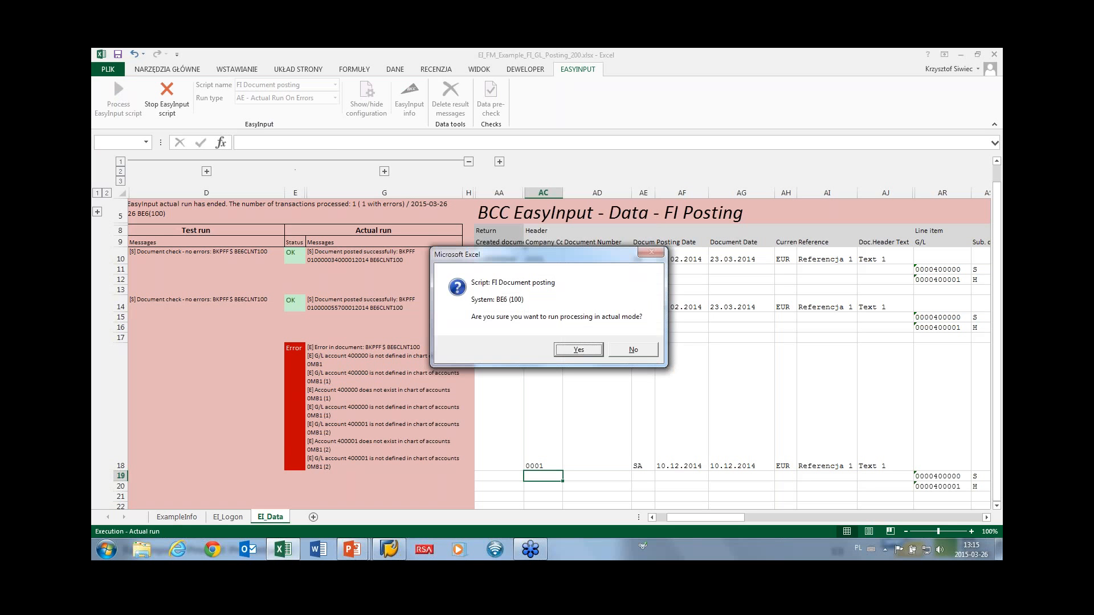
left_click(580, 350)
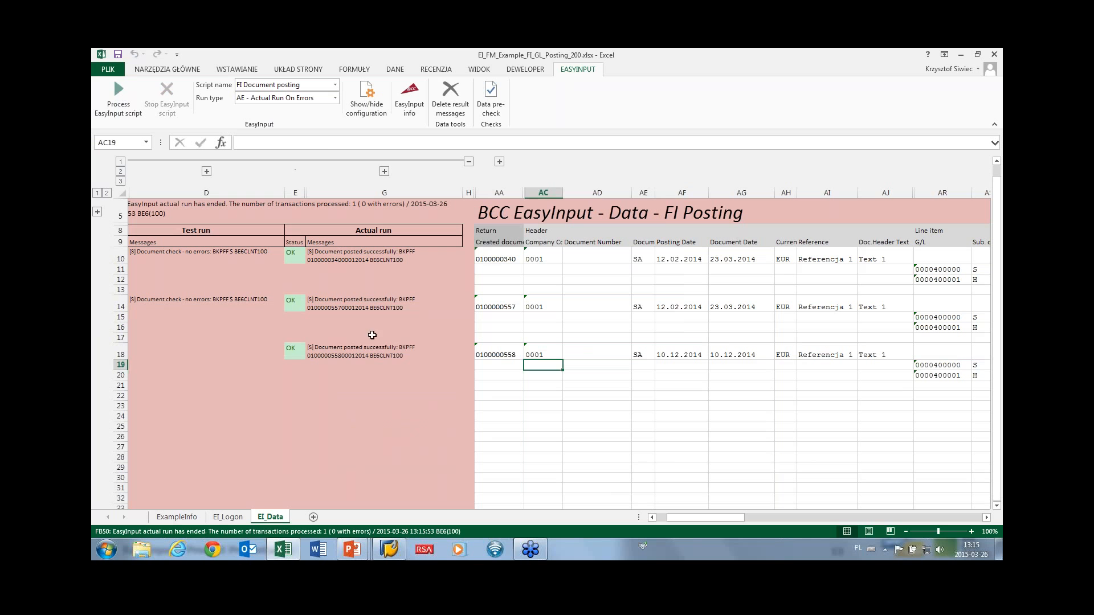
left_click_drag(293, 351, 443, 357)
left_click(504, 352)
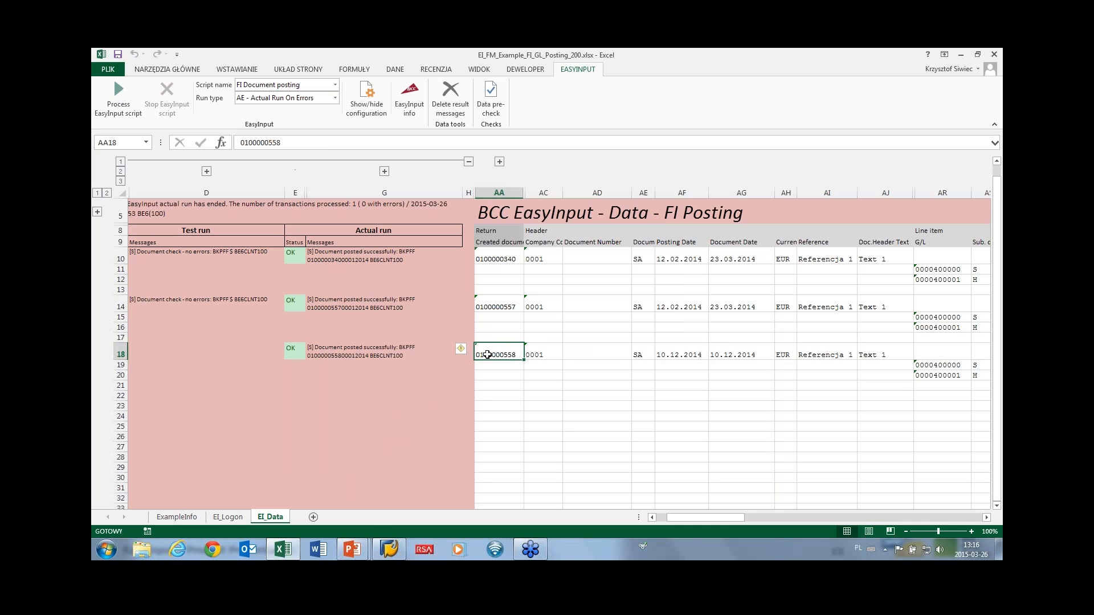
key("alt+Tab")
key("alt+Tab")
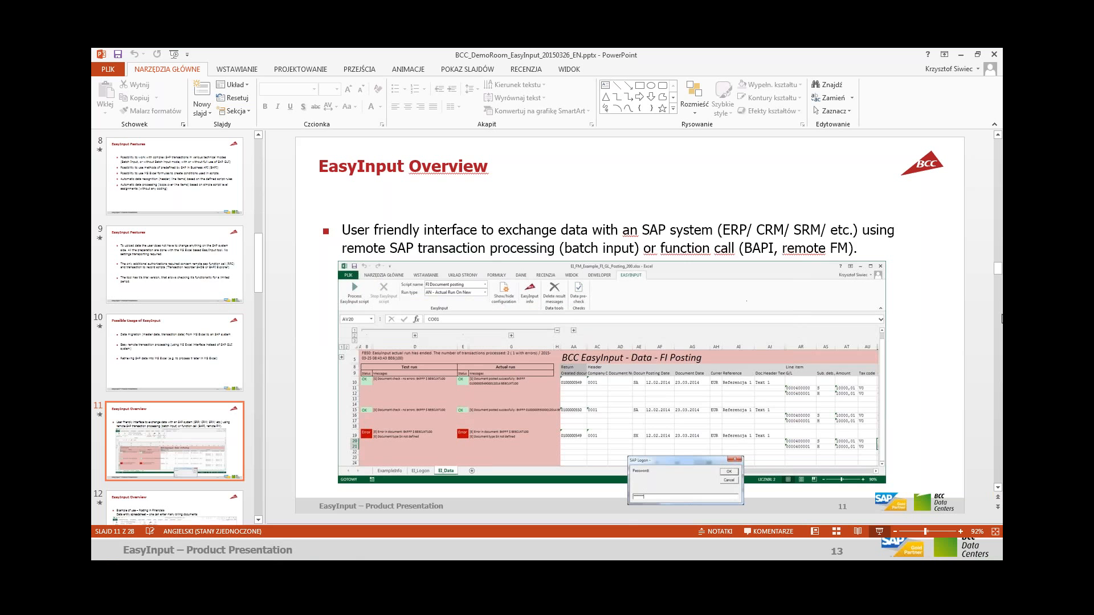
left_click(878, 531)
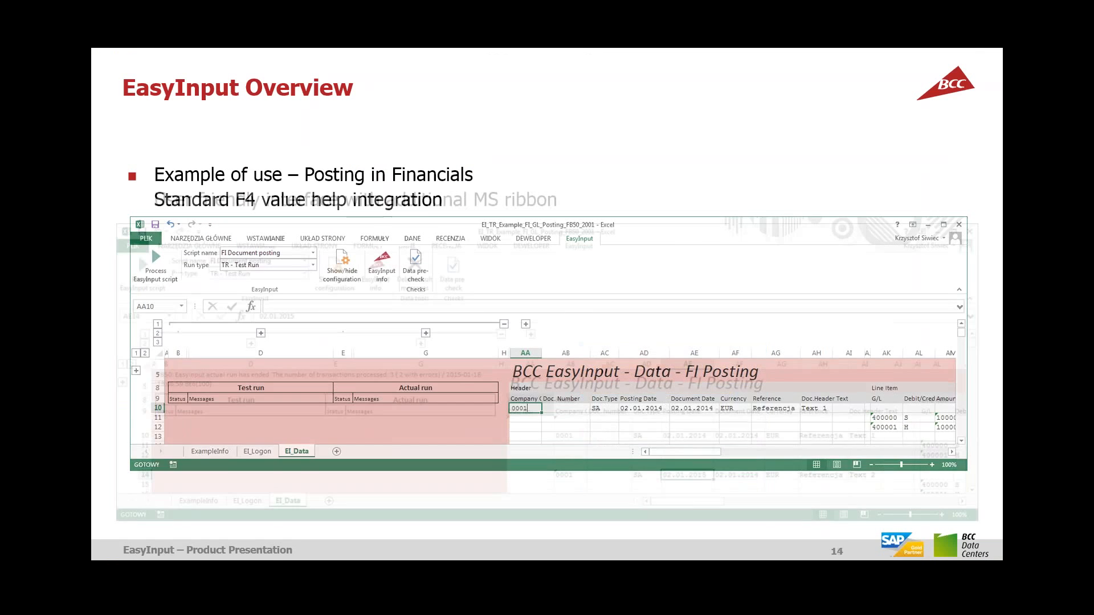
key("Right")
key("Right")
key("Right")
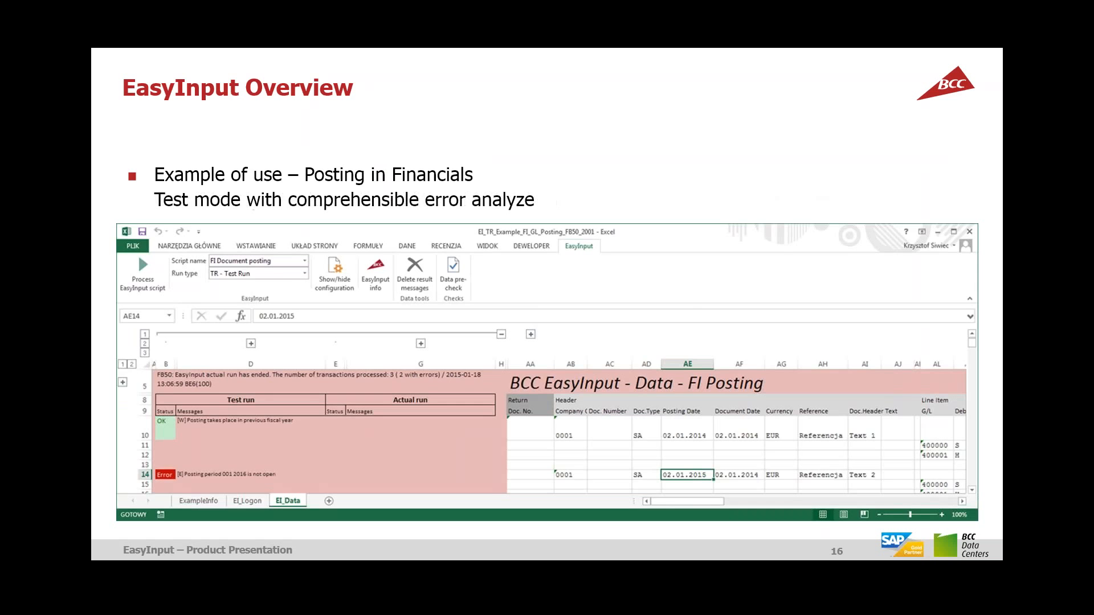
key("Right")
key("Right")
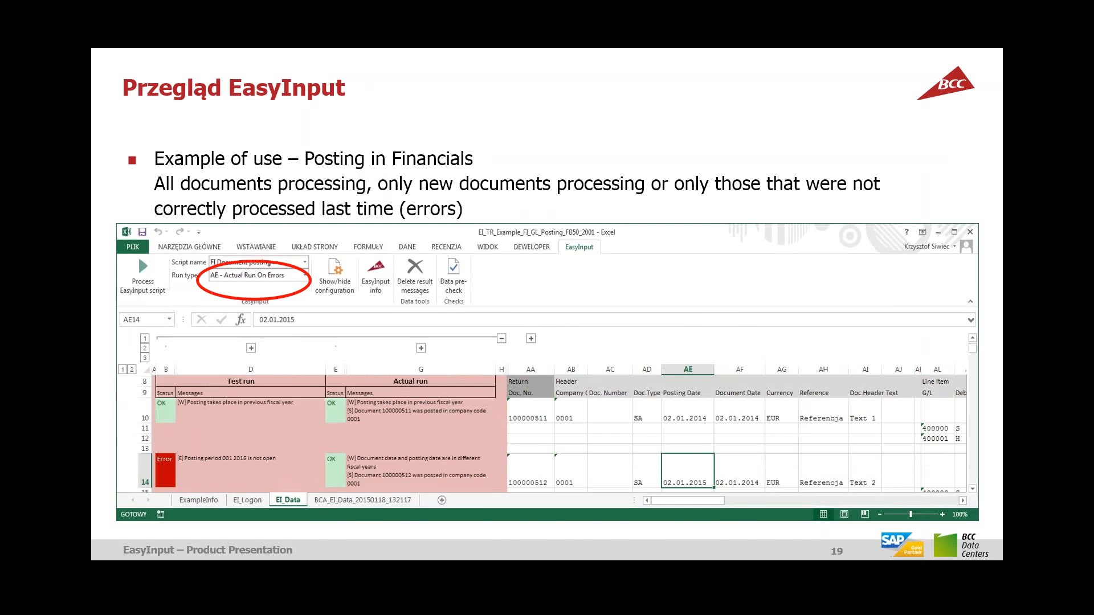
key("Right")
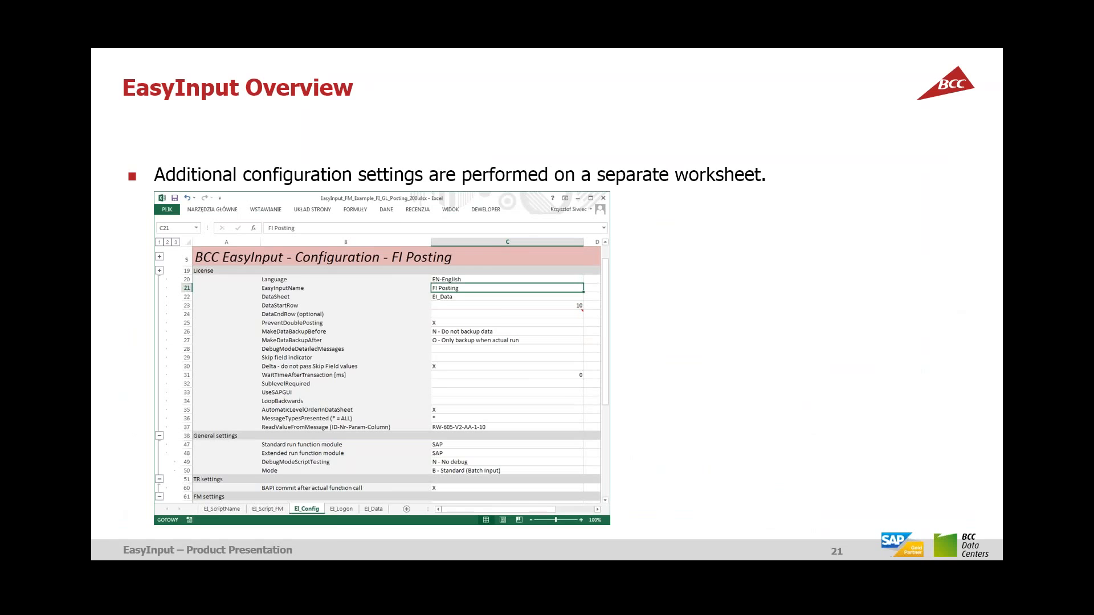
key("alt+Tab")
key("Tab")
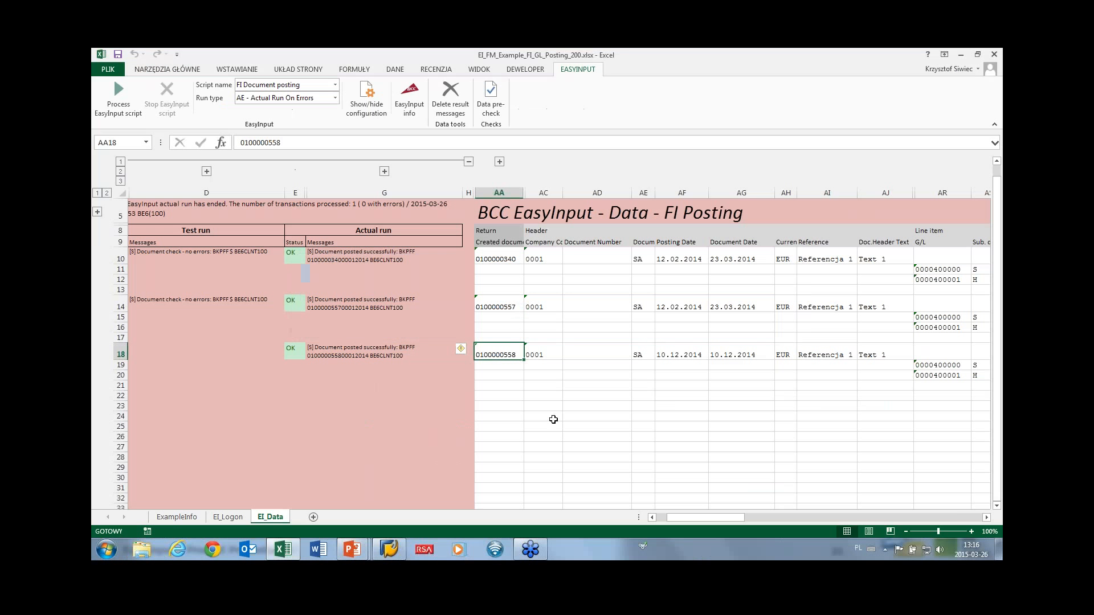
Delete the ExampleInfo sheet, confirm, and return to the EI_Data sheet.
left_click(174, 518)
right_click(170, 517)
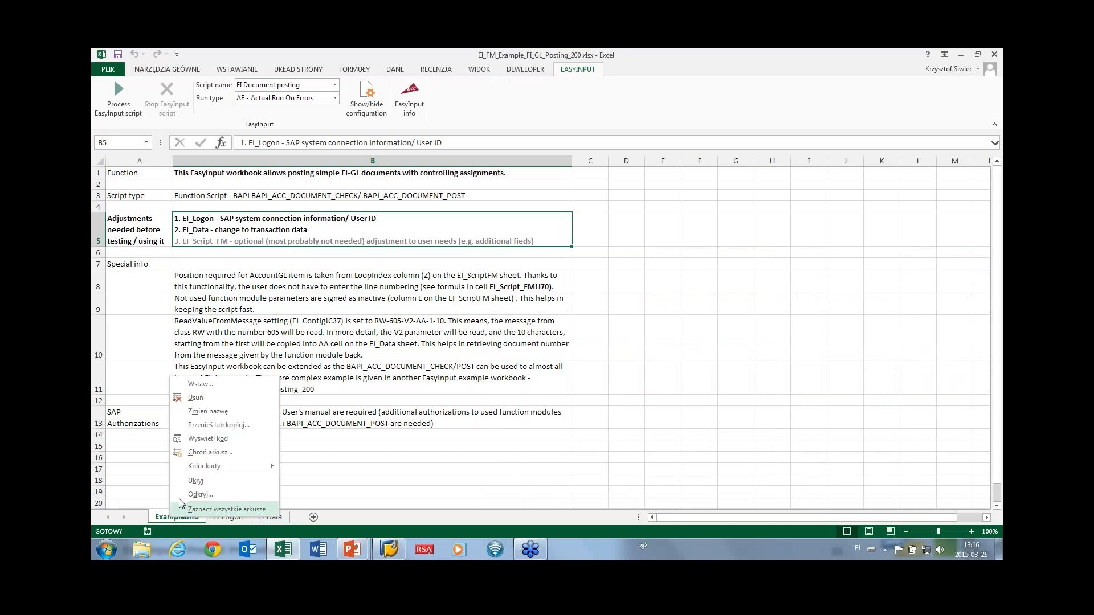
left_click(195, 397)
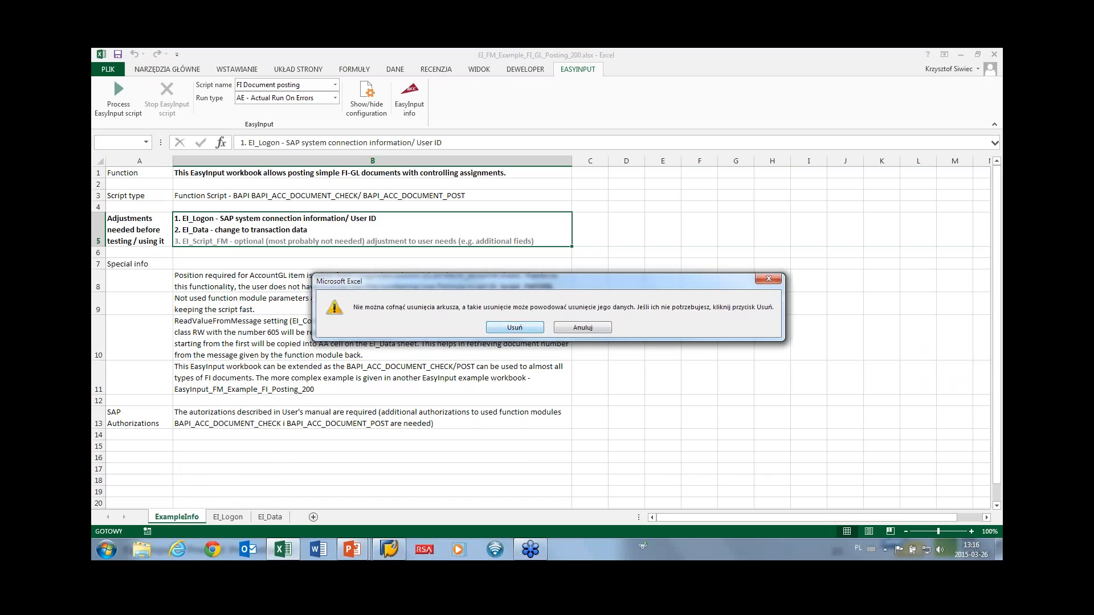
key("Return")
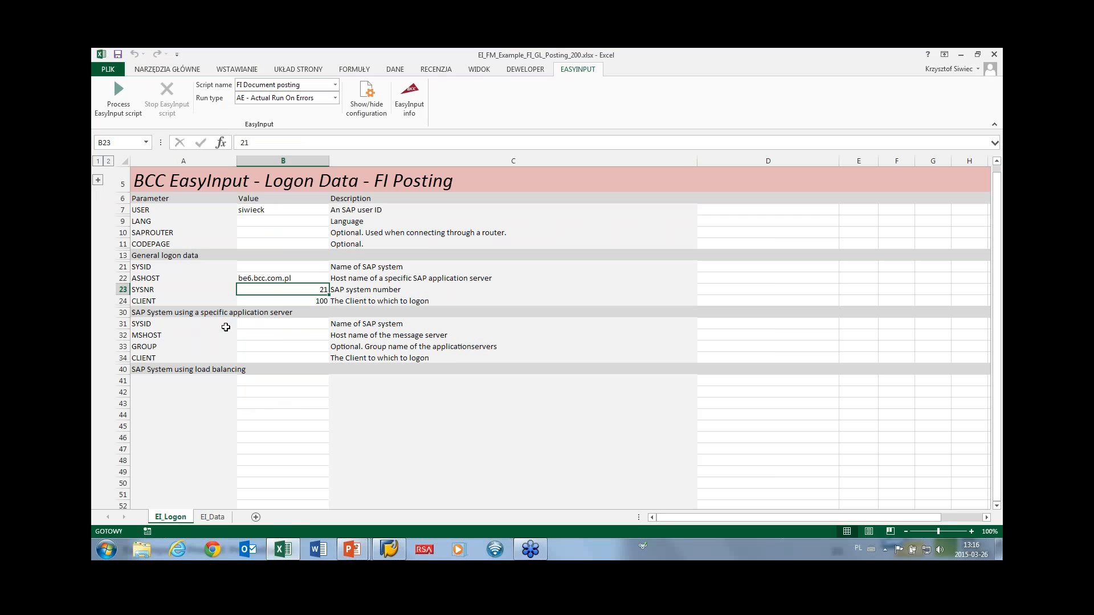
left_click(210, 517)
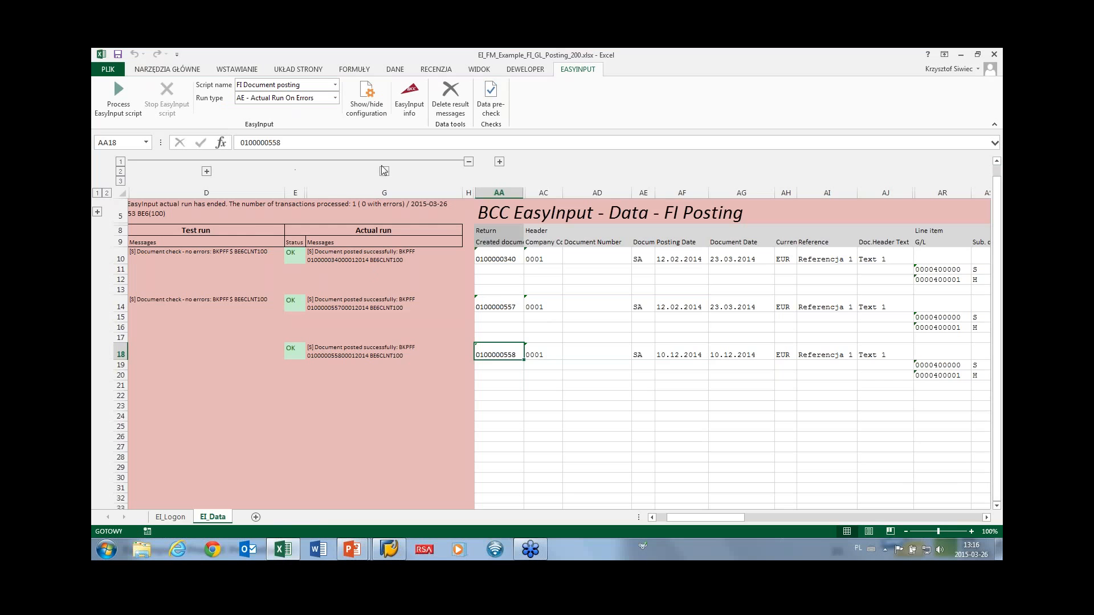
Reveal the configuration sheets and review EI_ScriptName, EI_Script_FM and EI_Config.
left_click(370, 105)
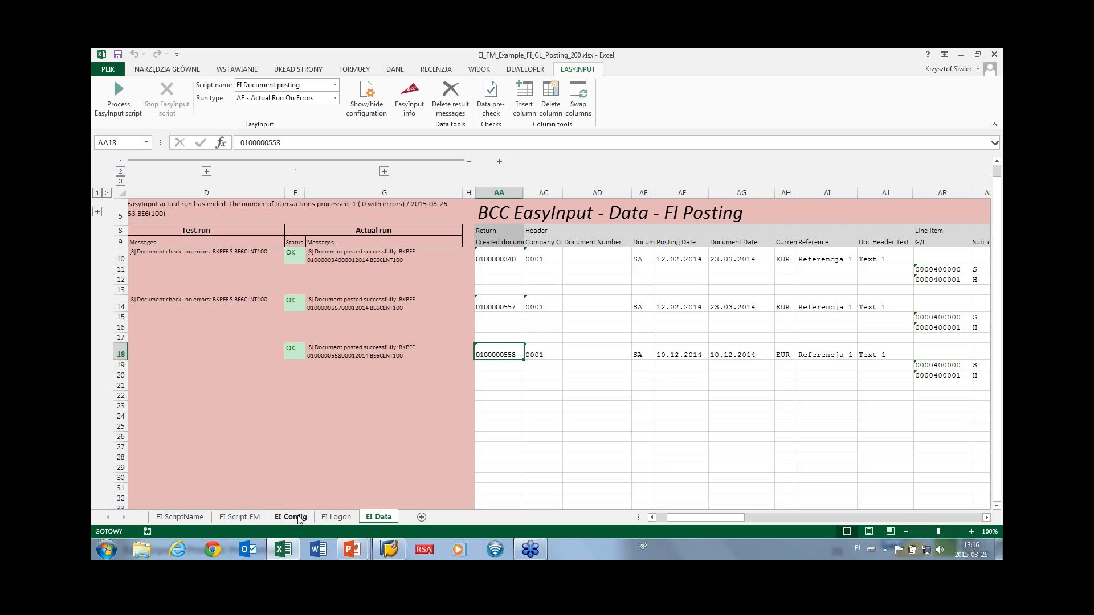
left_click(175, 518)
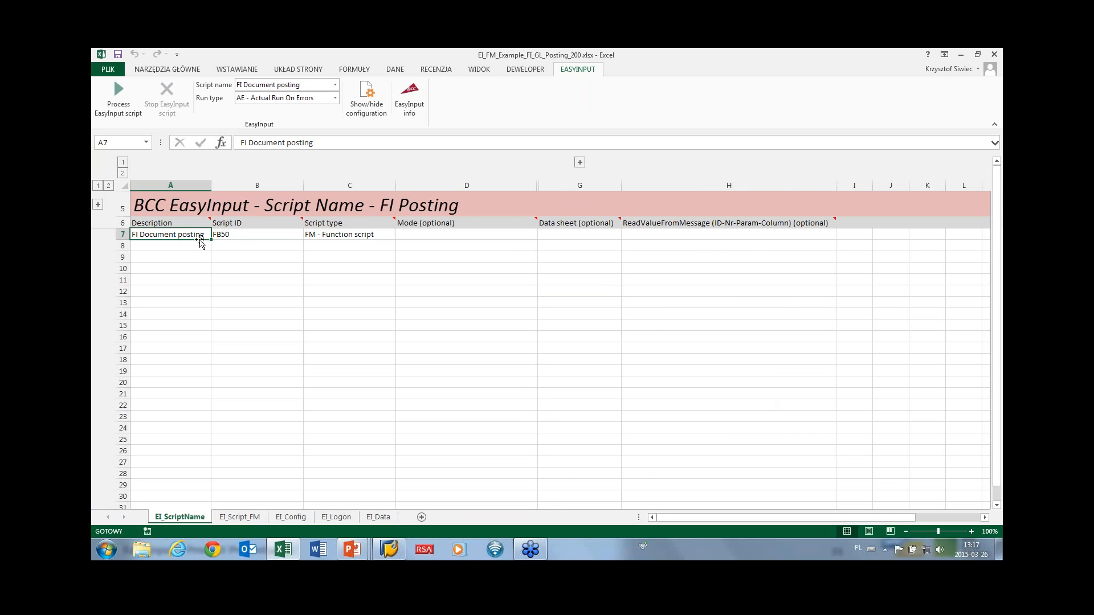
left_click(231, 517)
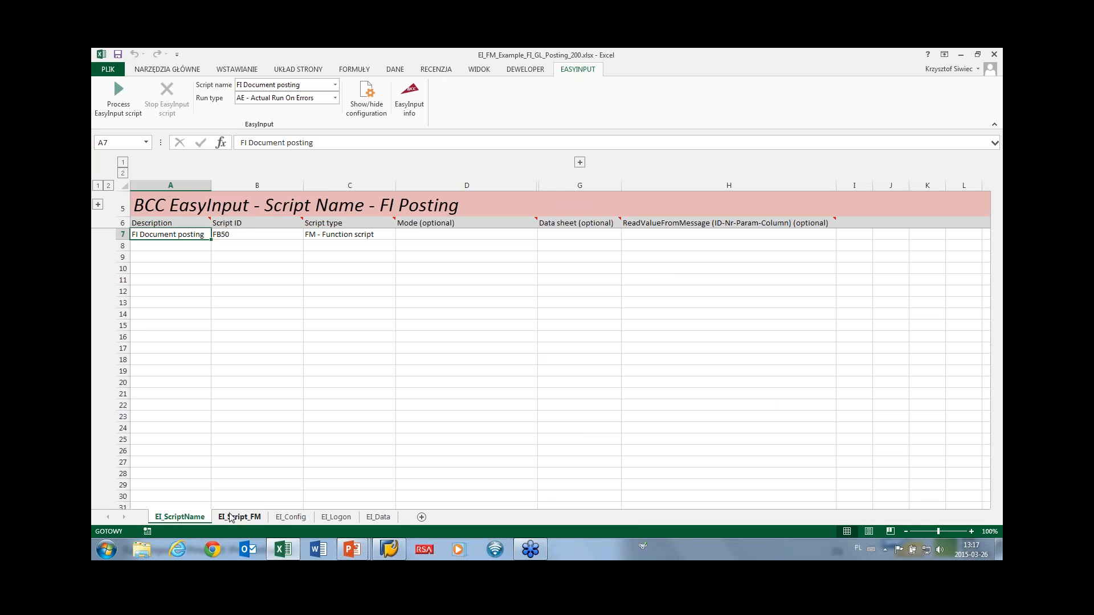
left_click(291, 517)
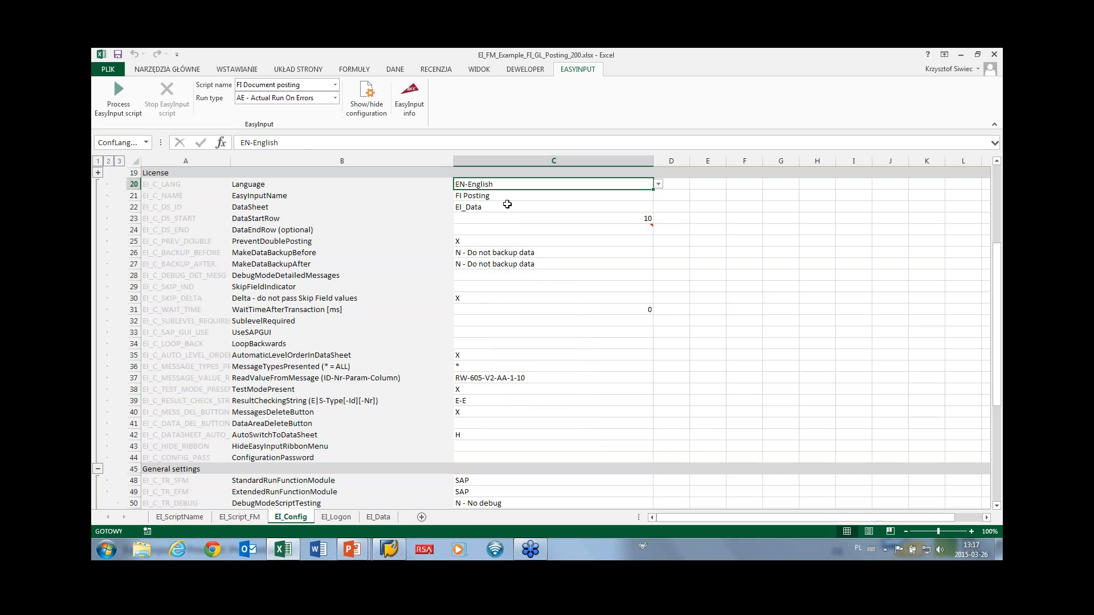
scroll(507, 205, "down", 2)
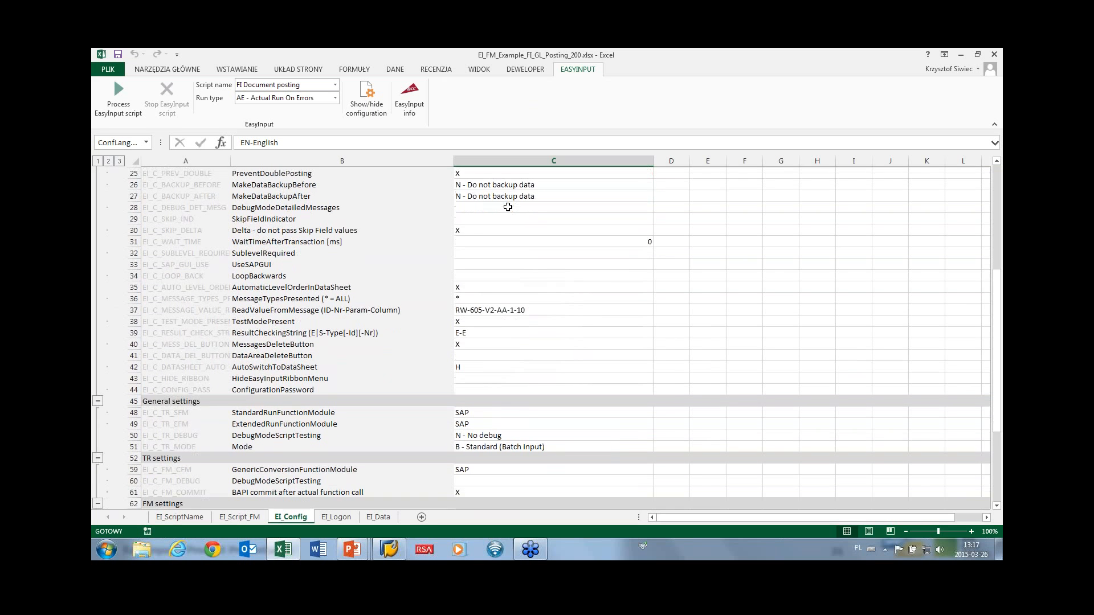
scroll(507, 206, "up", 3)
scroll(430, 319, "down", 3)
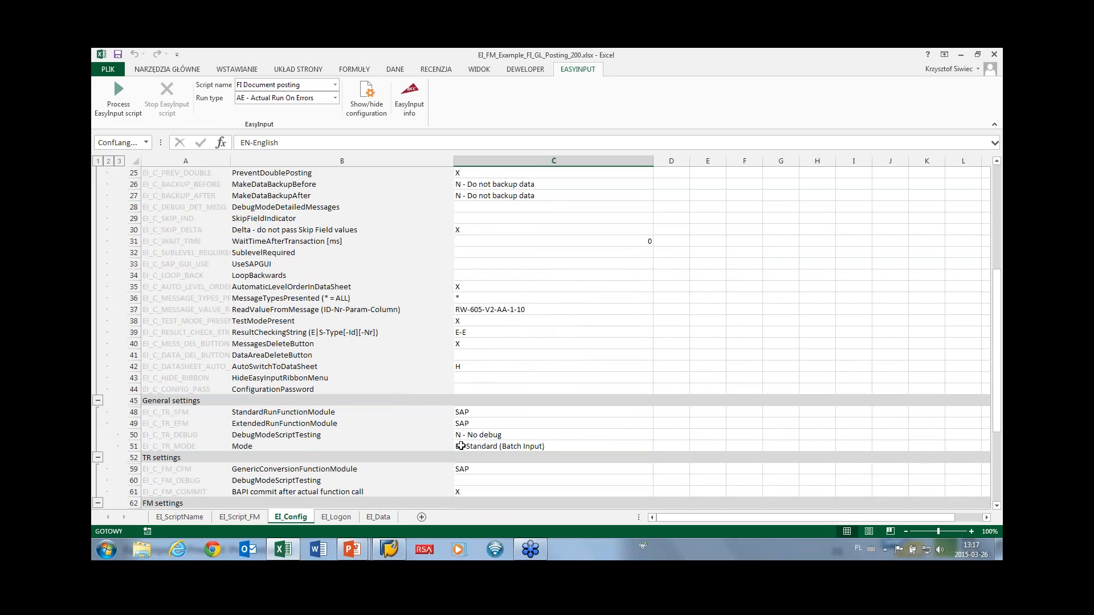
scroll(427, 434, "down", 1)
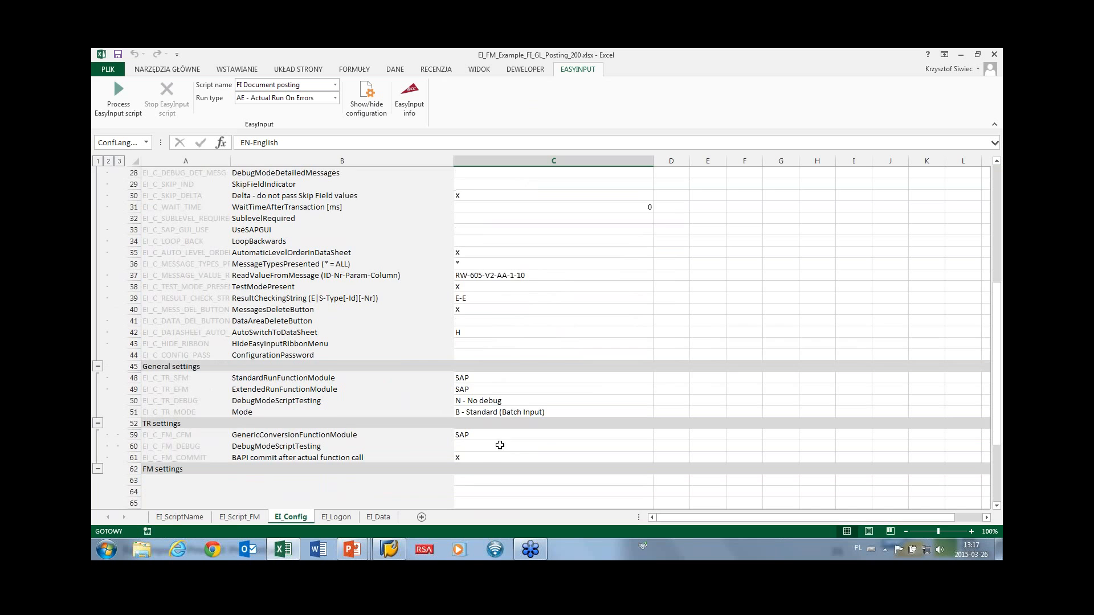
scroll(498, 439, "up", 4)
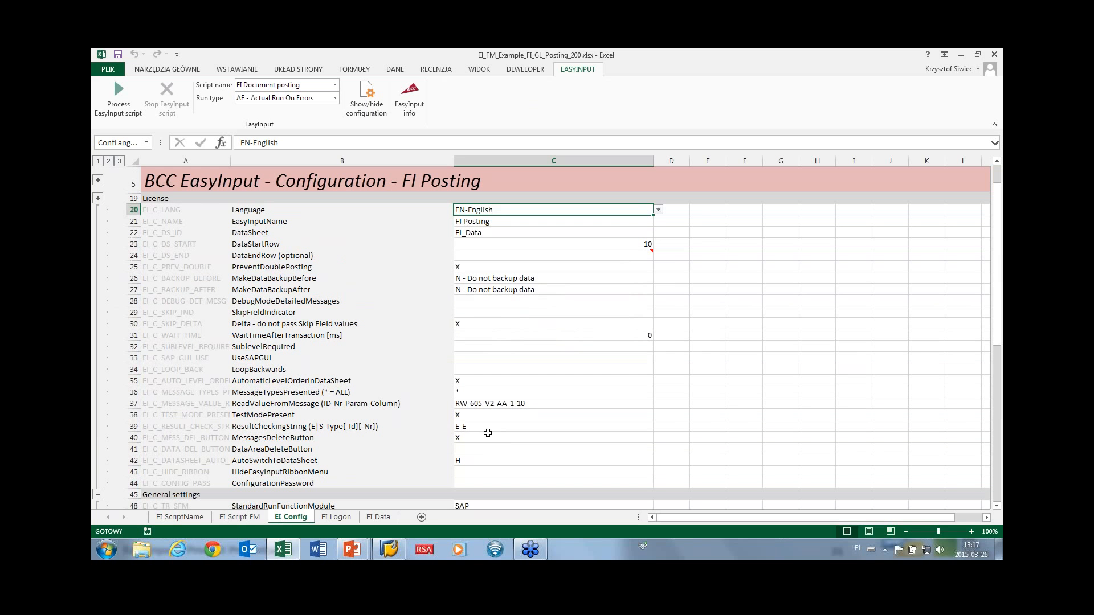
Hide the configuration sheets again and return to the EI_Data run results.
left_click(365, 107)
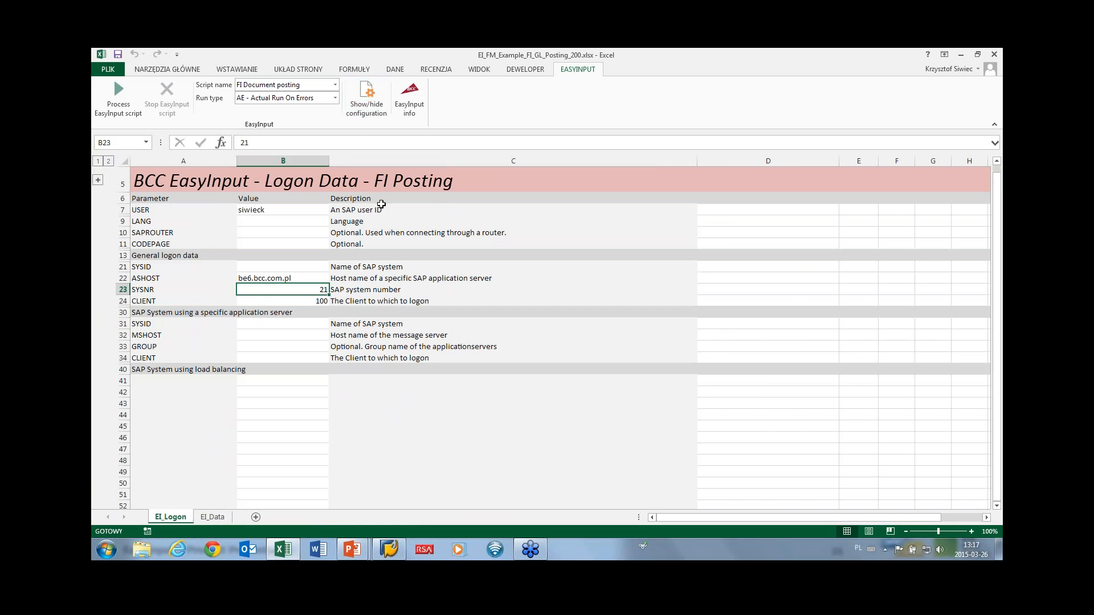
left_click(213, 517)
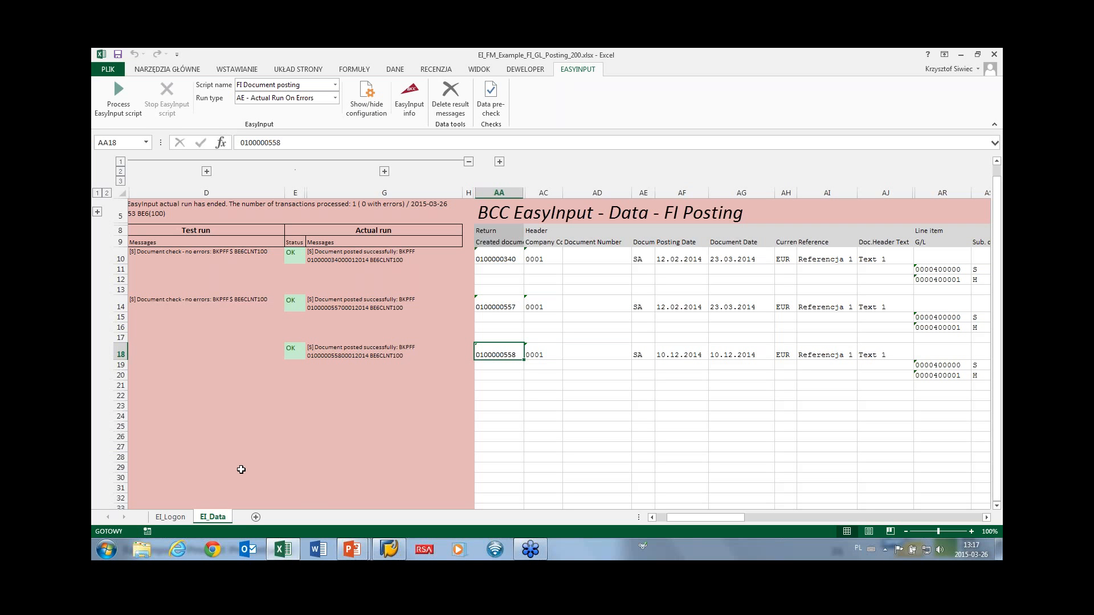
key("alt+Tab")
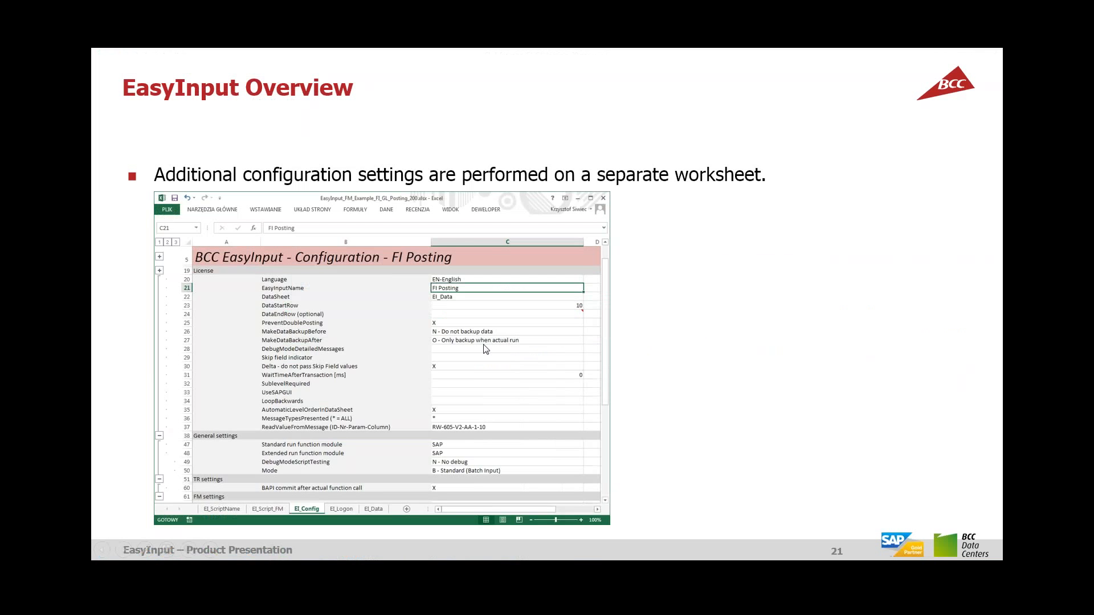
Page through the slides on the manual and forum, configuration settings and recorded scripts.
left_click(485, 348)
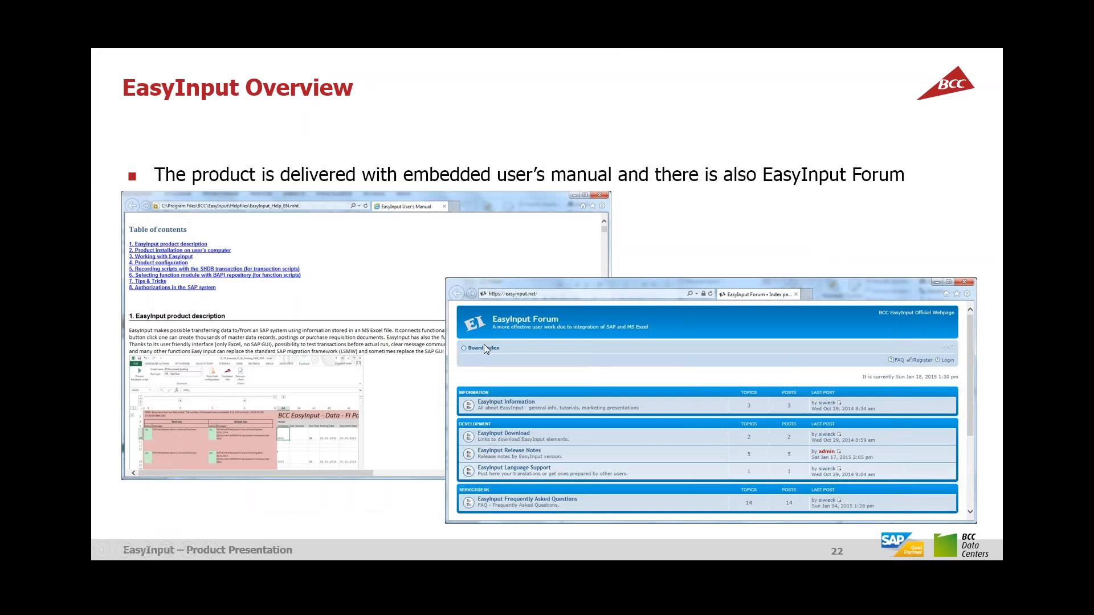
key("Left")
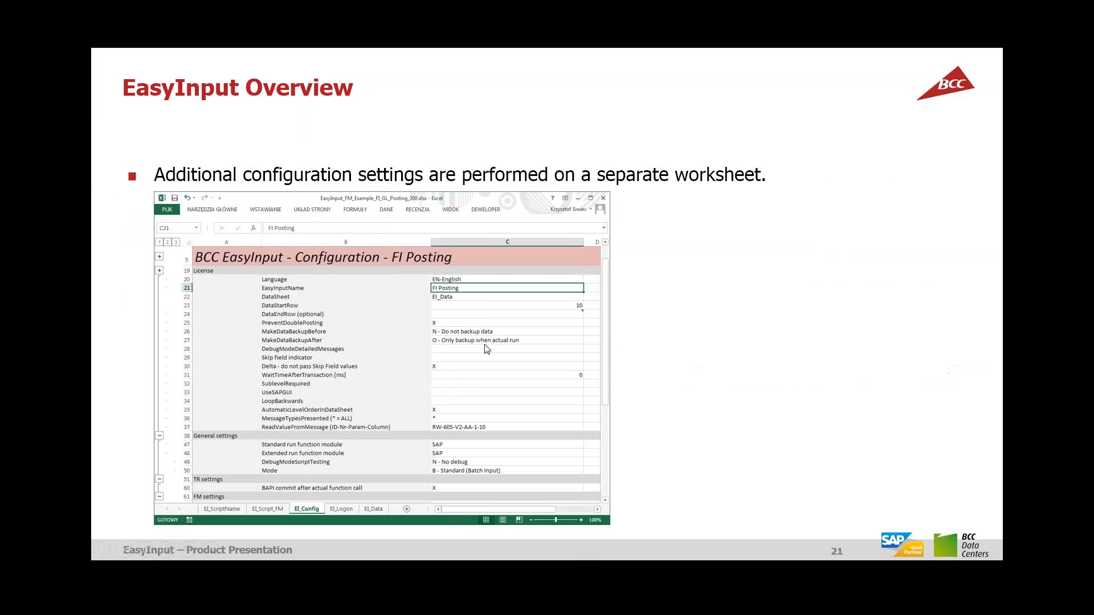
key("Left")
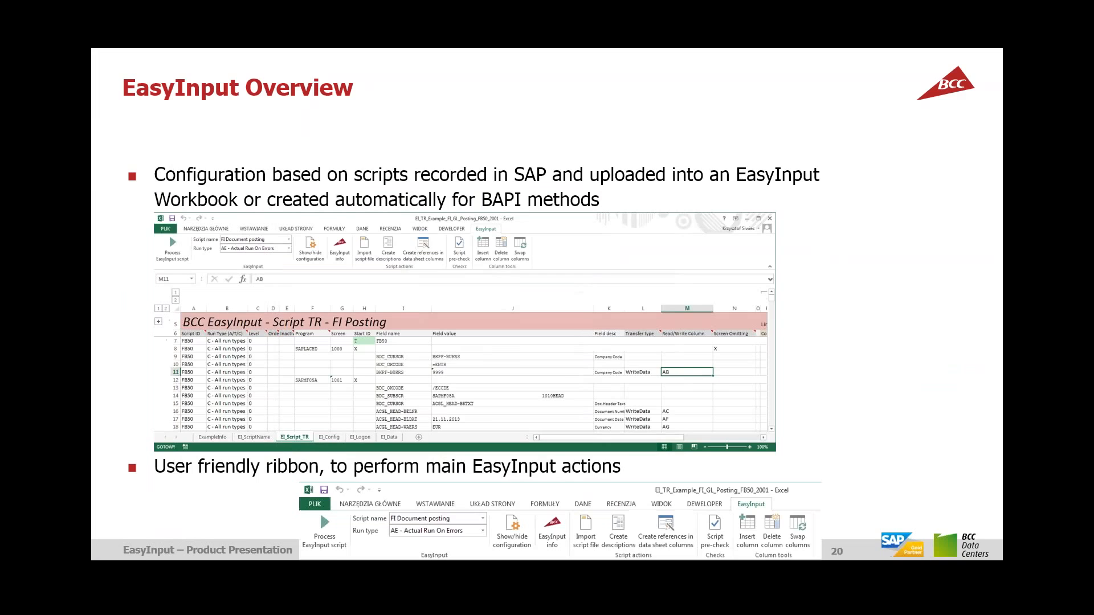
Close the Excel workbook without saving (Nie zapisuj) and end the slideshow.
key("alt+Tab")
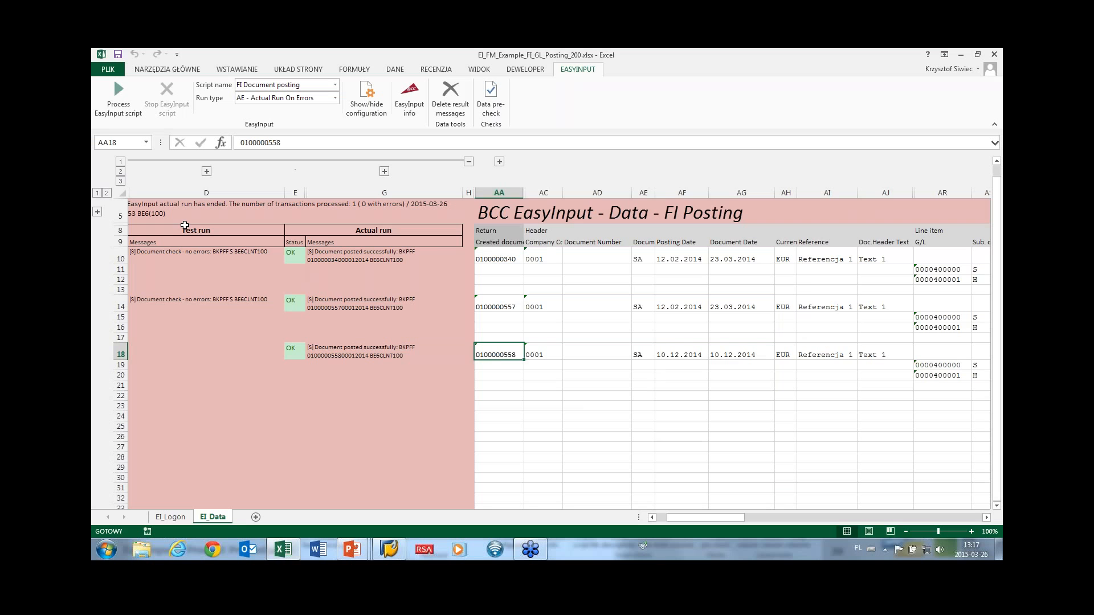
left_click_drag(154, 207, 959, 375)
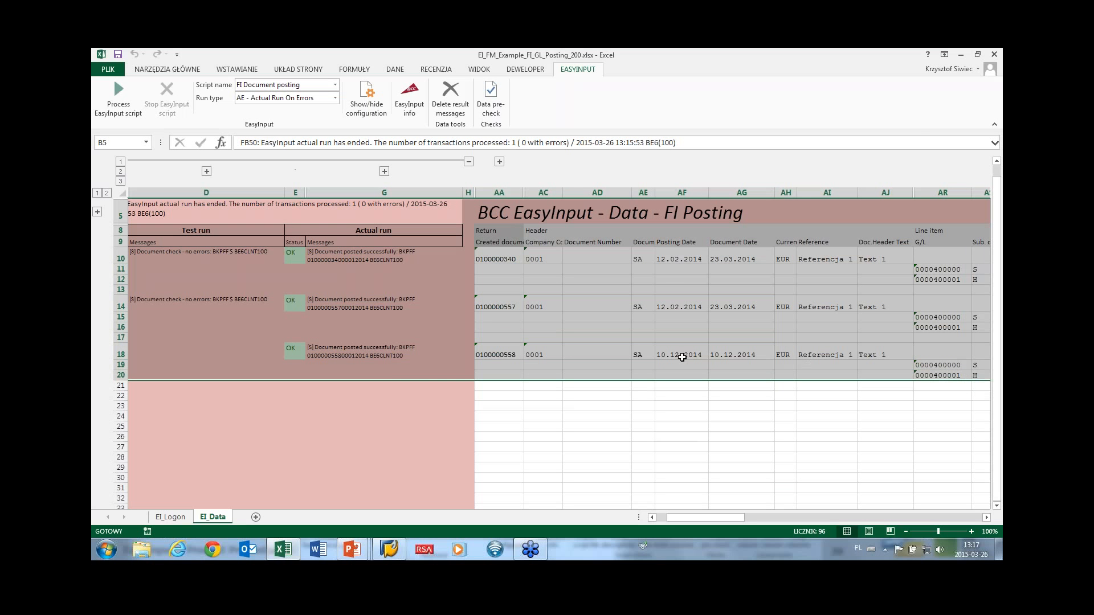
left_click(999, 57)
left_click(546, 313)
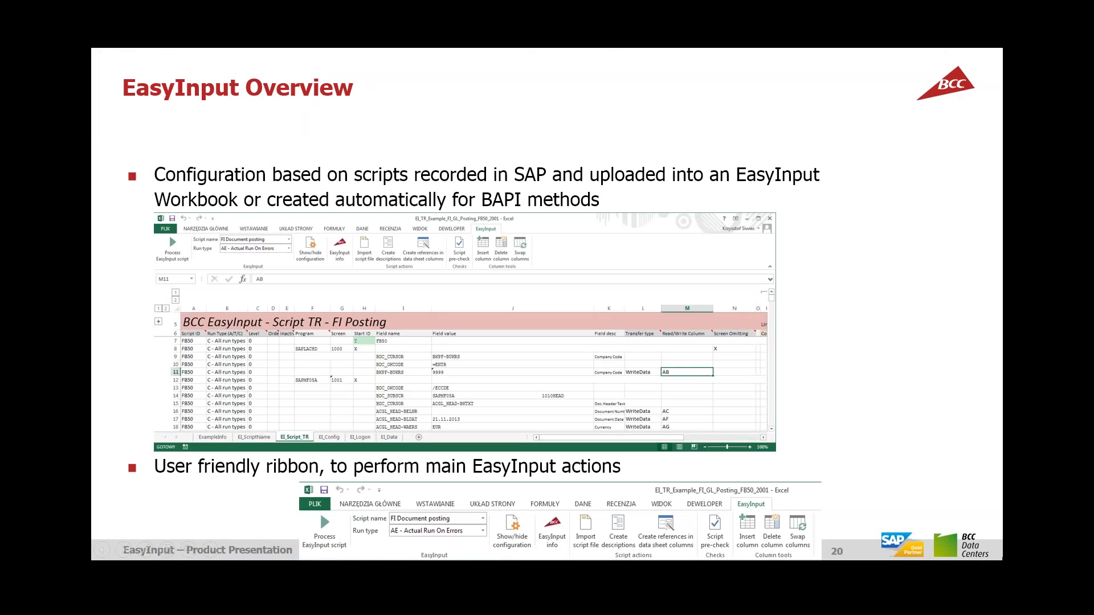
left_click(1001, 558)
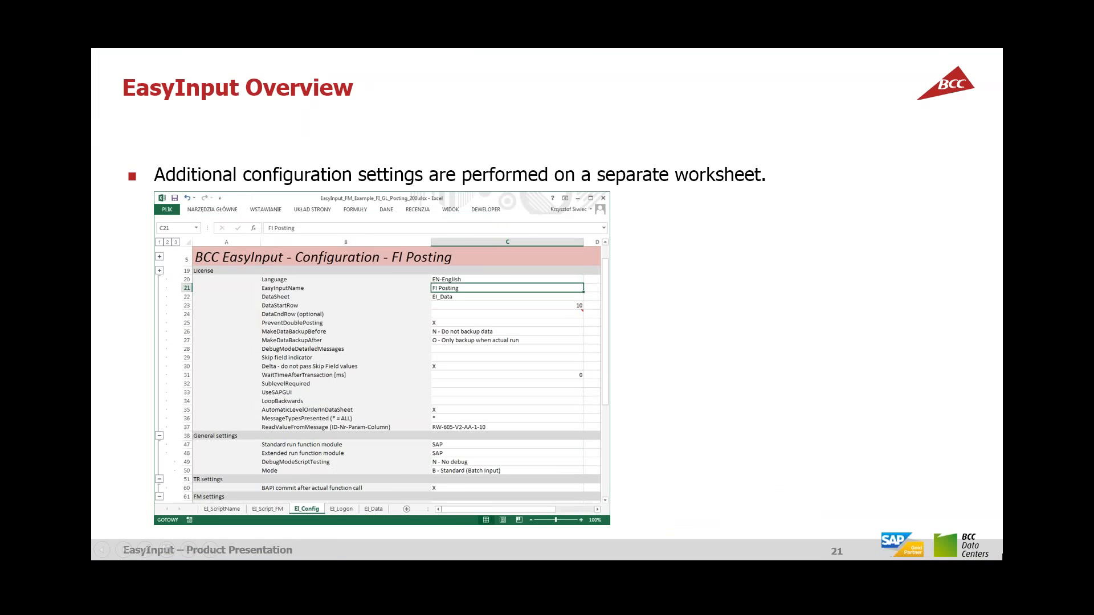
key("Escape")
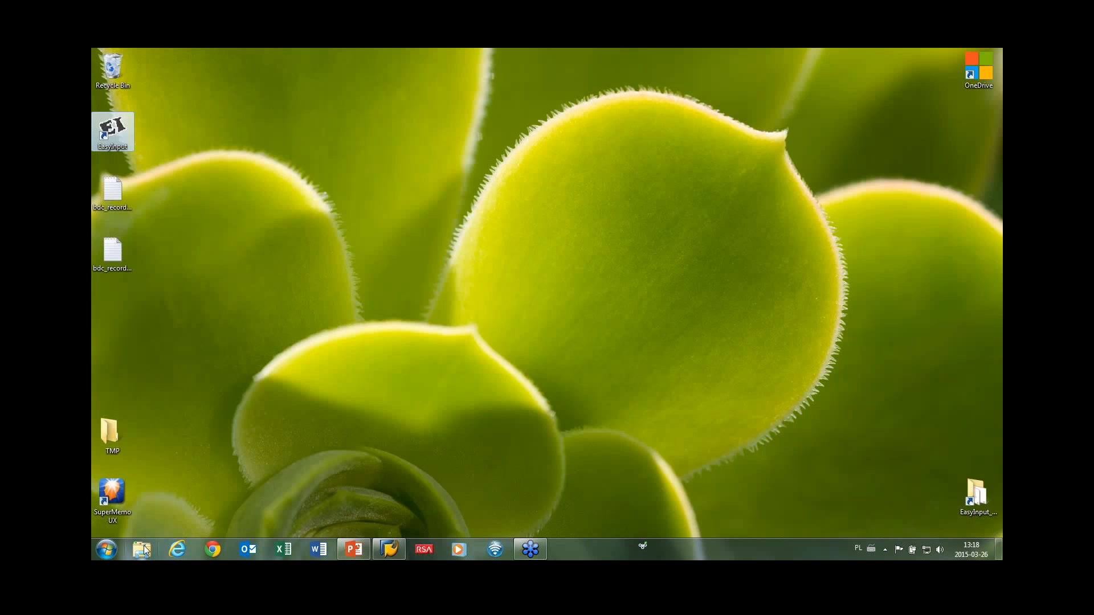
Launch EasyInput and open EI_FM_TR_Example_FI_OneDocumentFormatted_200.xlsx from EasyInput_Examples > 1_ReadyToBeUsed.
double_click(111, 135)
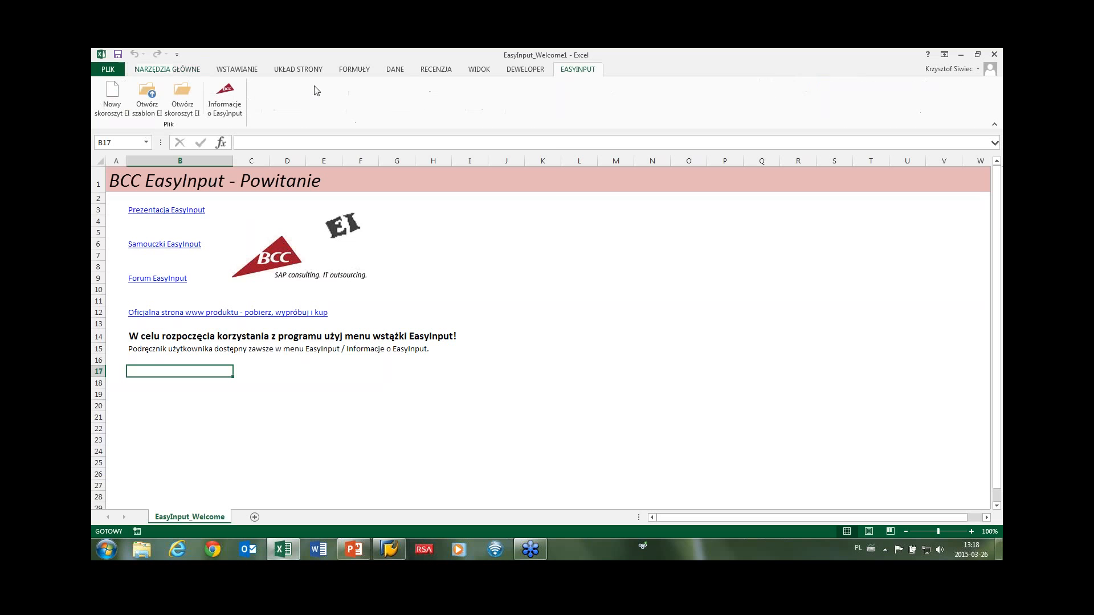
left_click(147, 94)
double_click(217, 127)
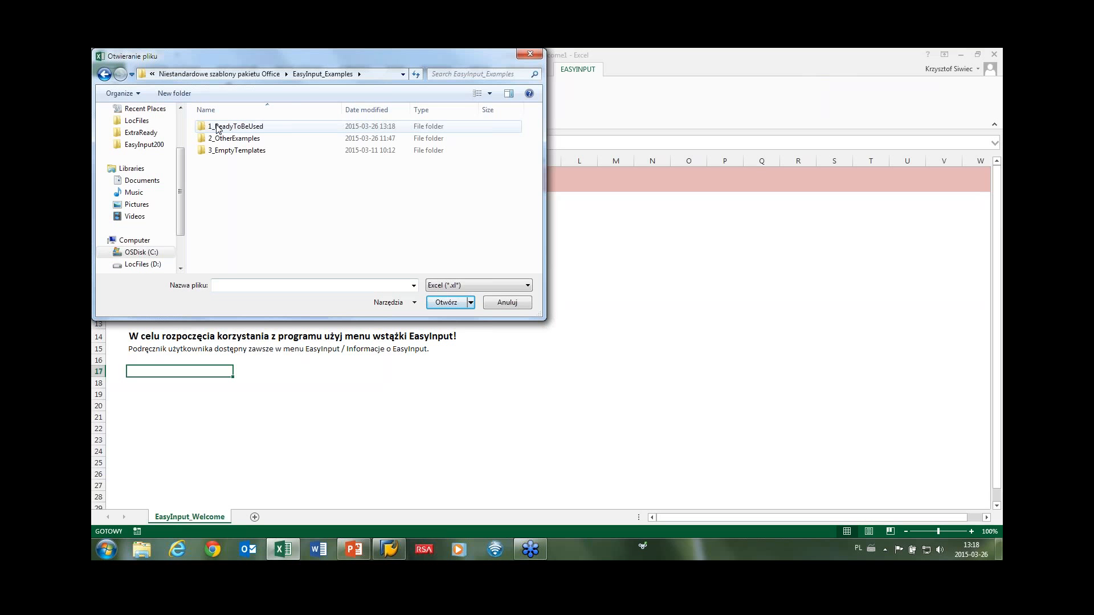
double_click(217, 127)
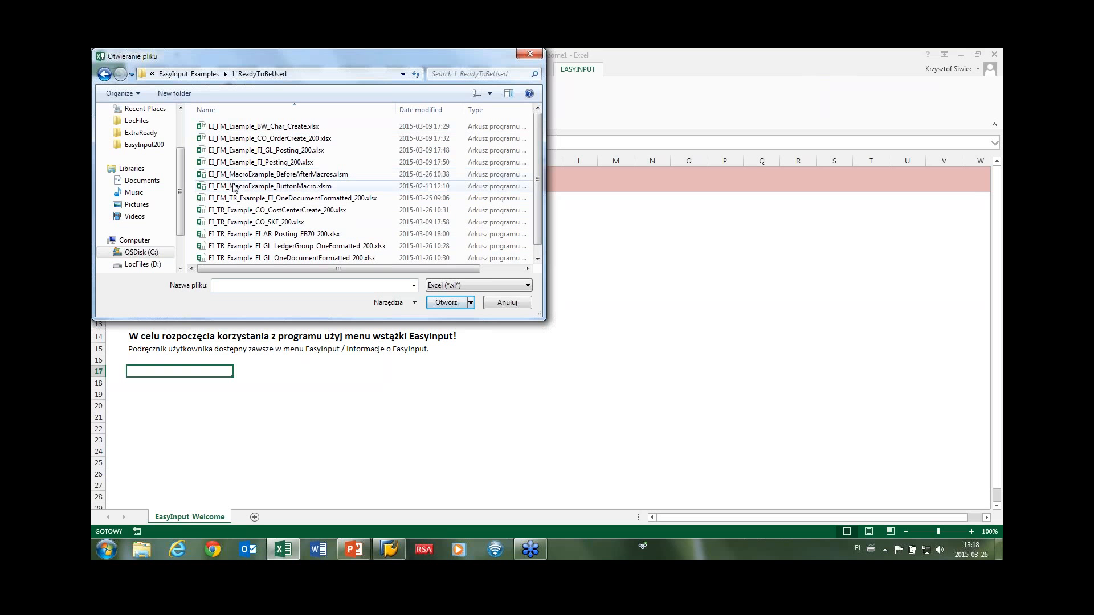
double_click(235, 201)
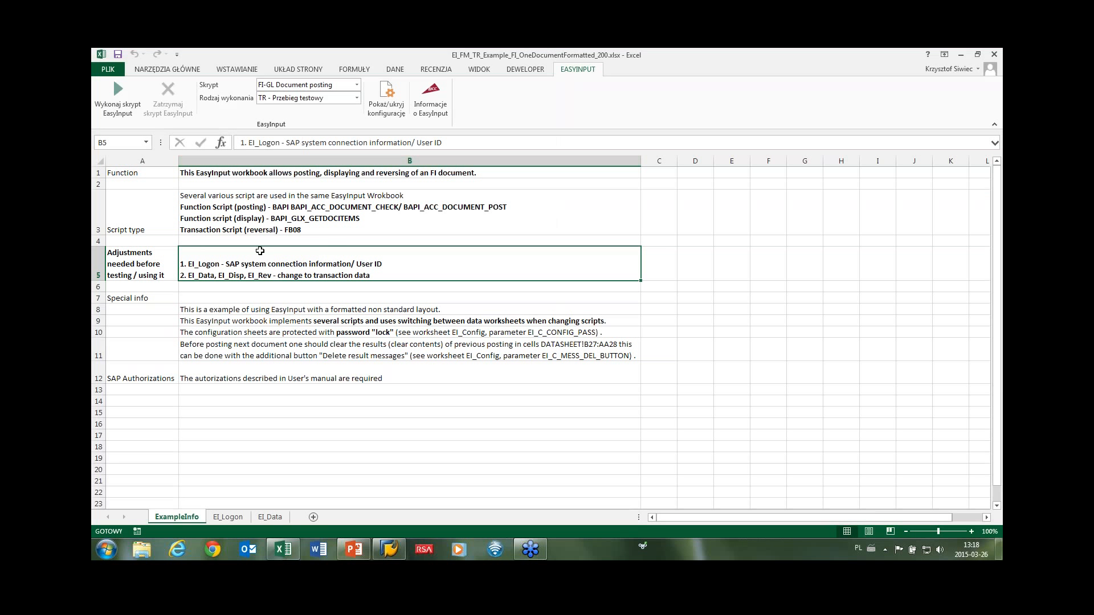
Unlock the workbook's configuration sheets with the configuration password.
left_click(386, 100)
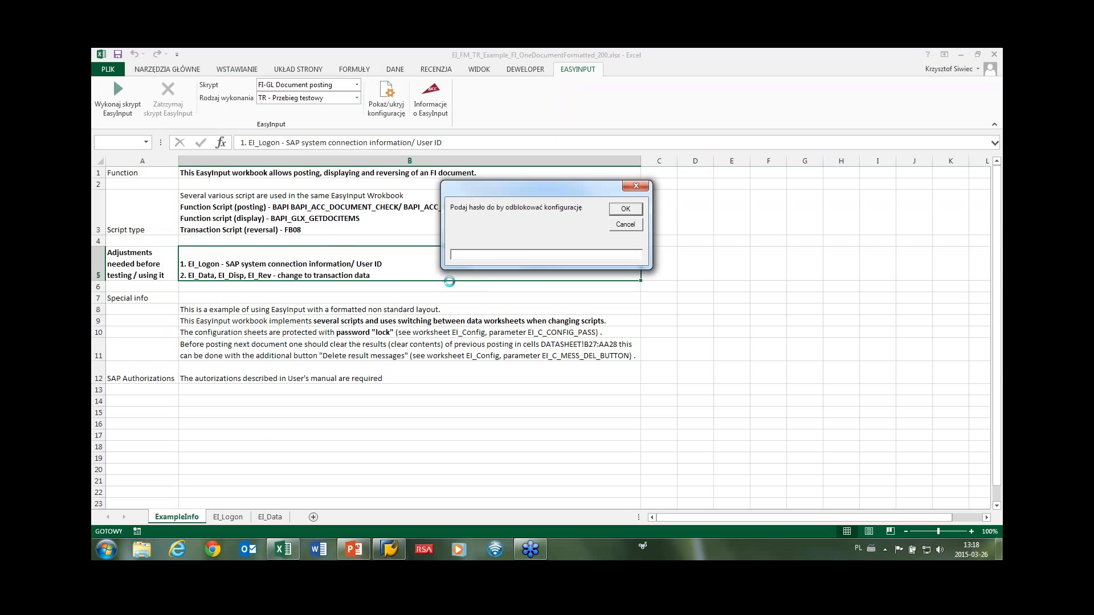
type("lock")
key("Return")
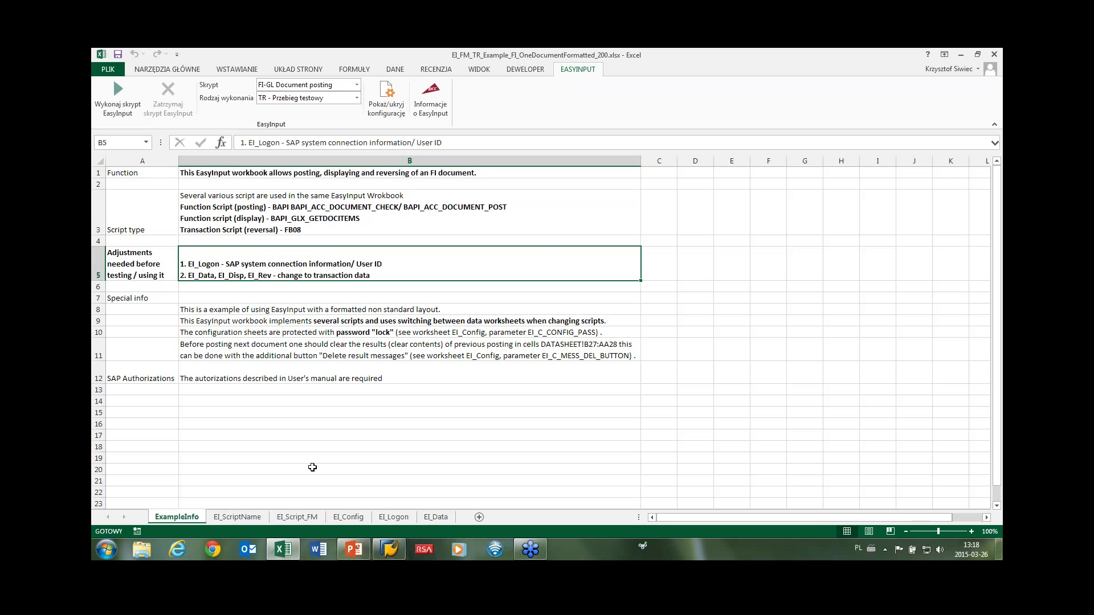
Set the EI_Config language in C20 to EN-English, then hide configuration and show EI_Data.
left_click(245, 518)
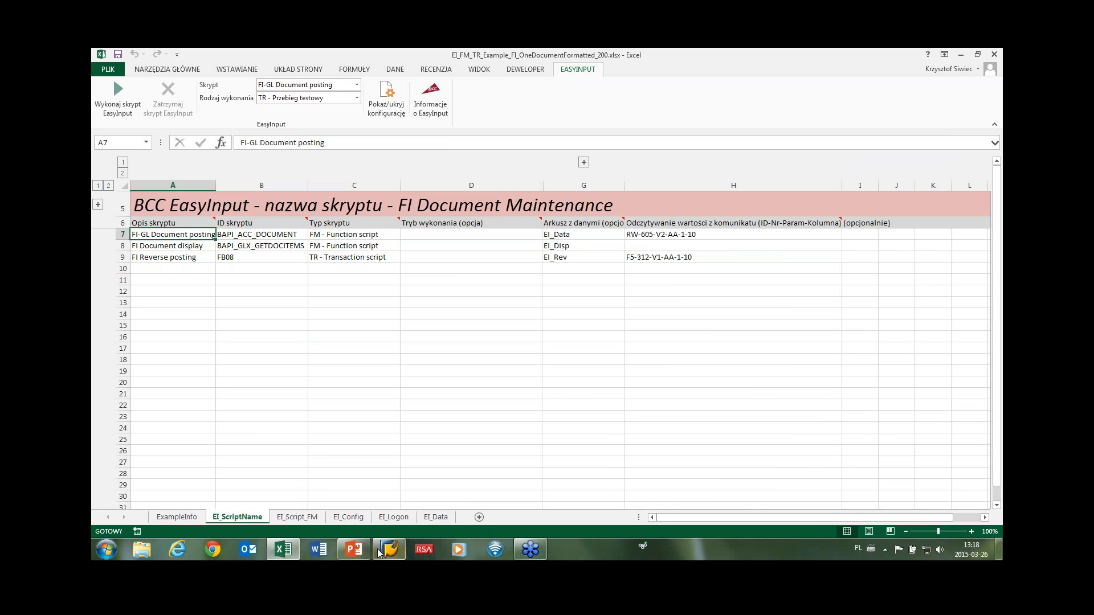
left_click(348, 521)
left_click(472, 183)
left_click(658, 184)
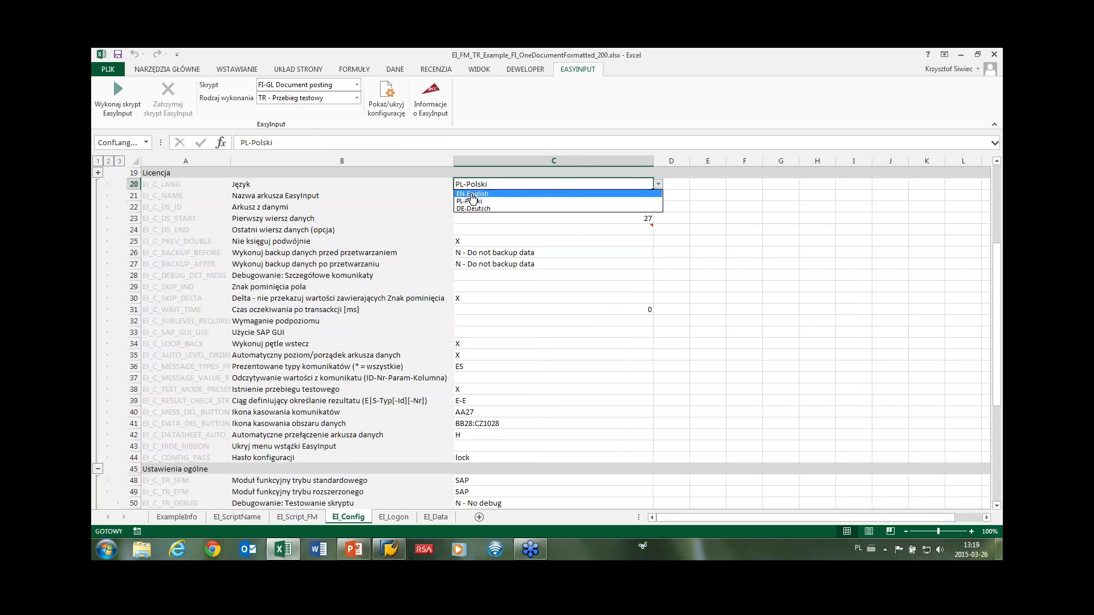
left_click(477, 194)
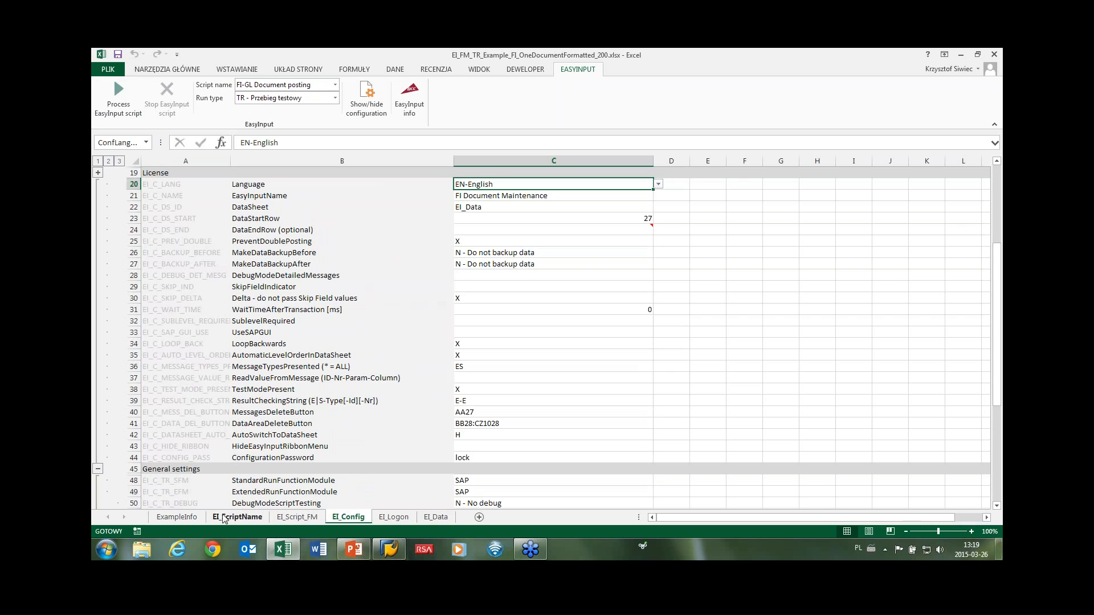
left_click(366, 96)
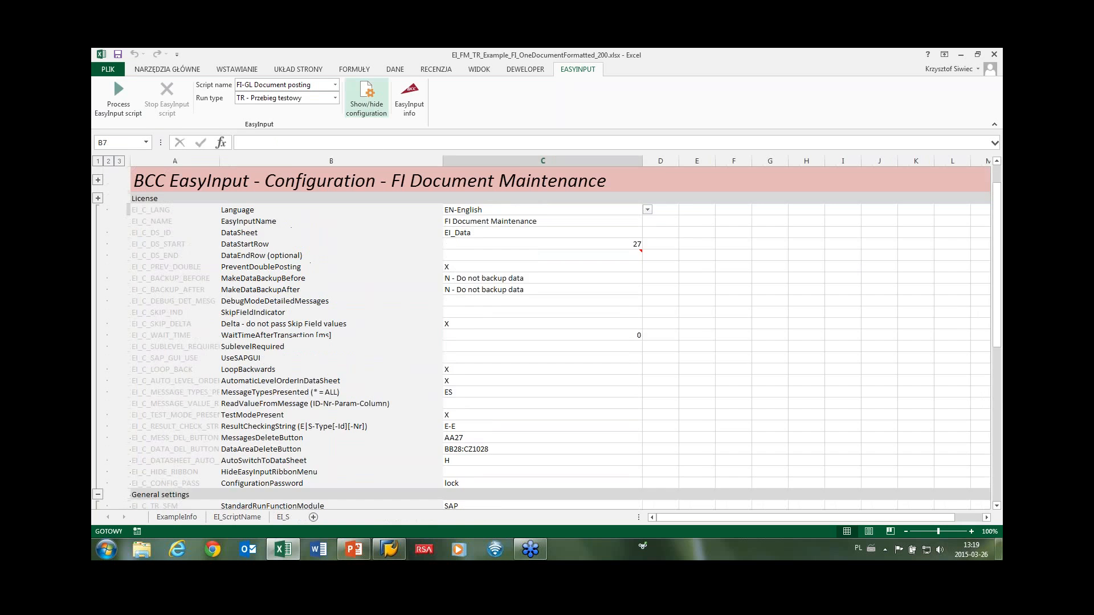
left_click(270, 517)
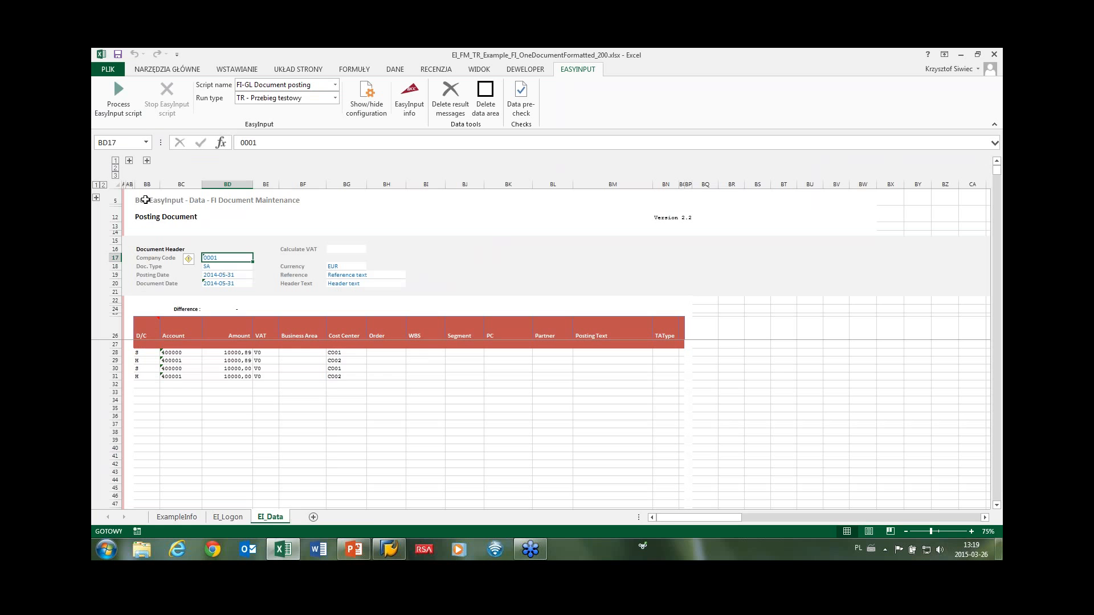
Review the posting form's Document Header and line-item areas and the delete-data options.
left_click_drag(144, 199, 654, 380)
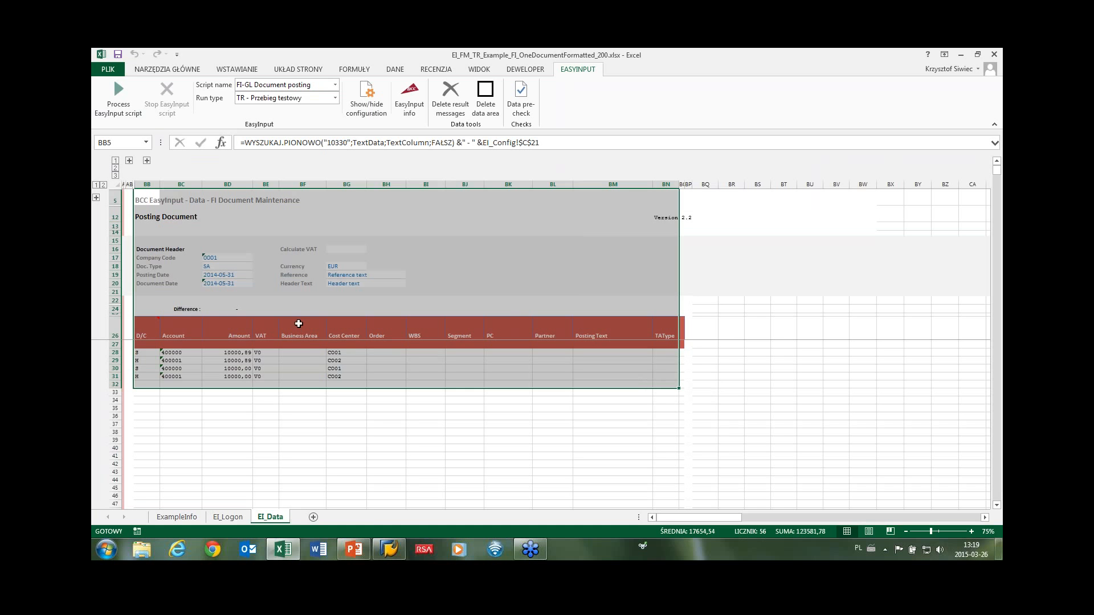
left_click(183, 243)
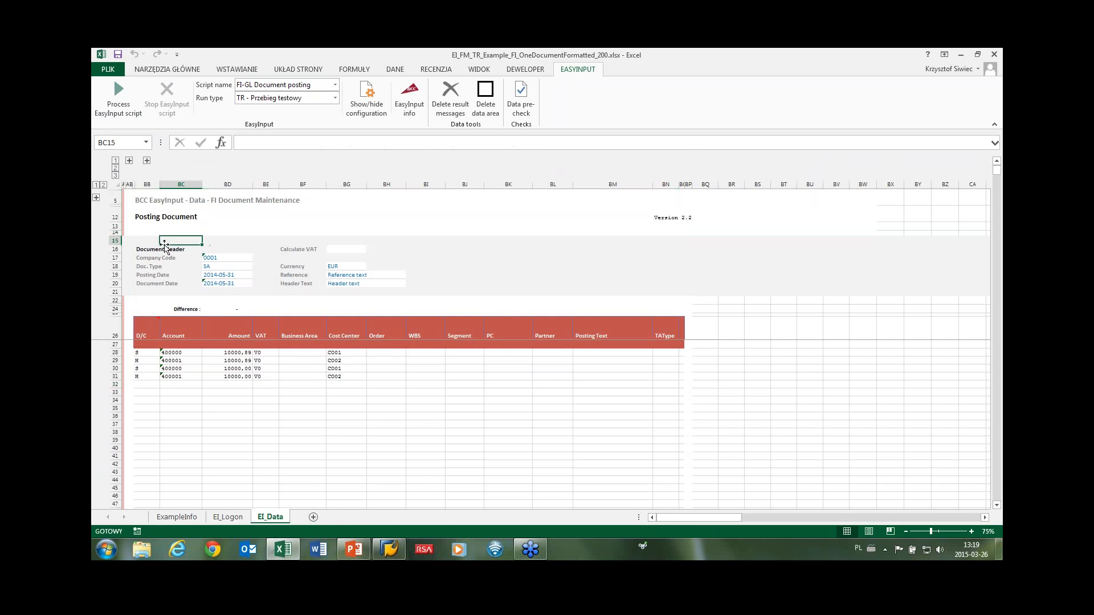
mouse_move(149, 245)
left_mouse_down()
mouse_move(215, 283)
mouse_move(426, 290)
mouse_move(143, 242)
mouse_move(155, 242)
left_mouse_up()
left_click_drag(144, 345, 665, 475)
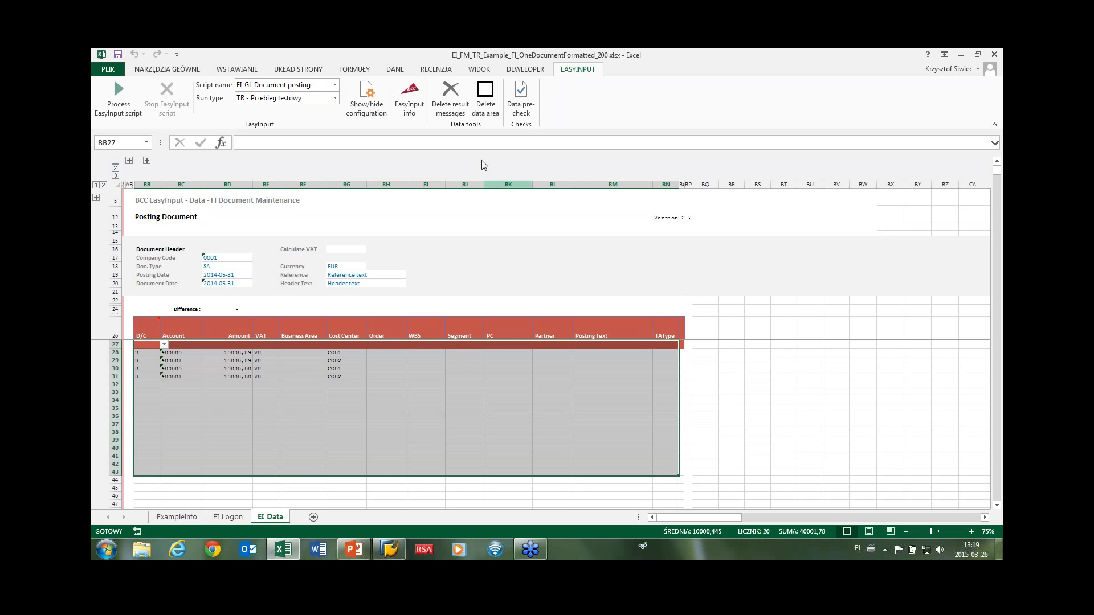
left_click(484, 97)
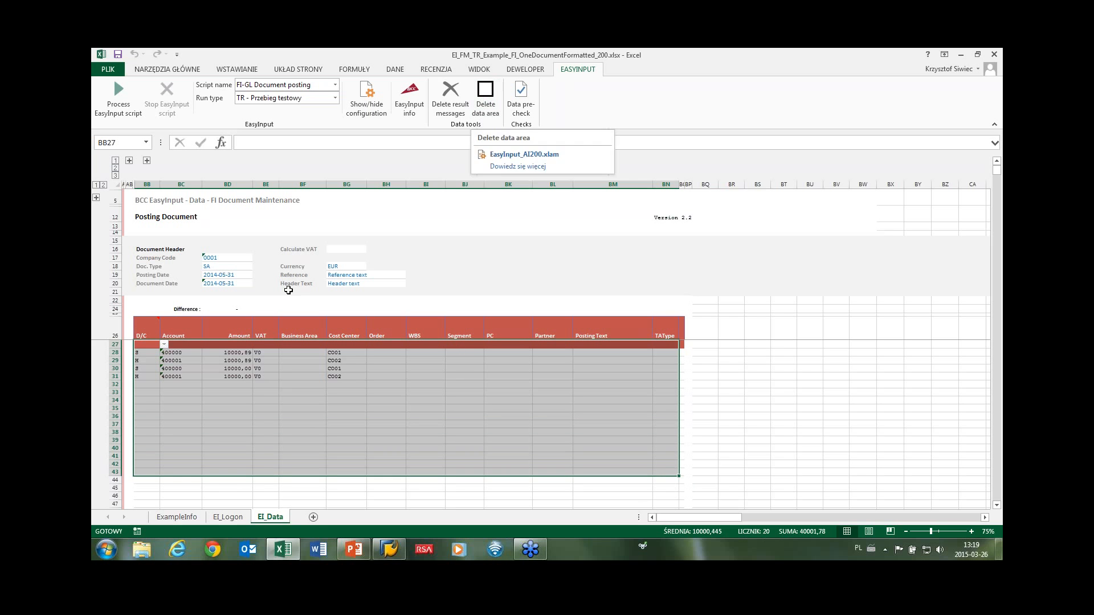
left_click(150, 353)
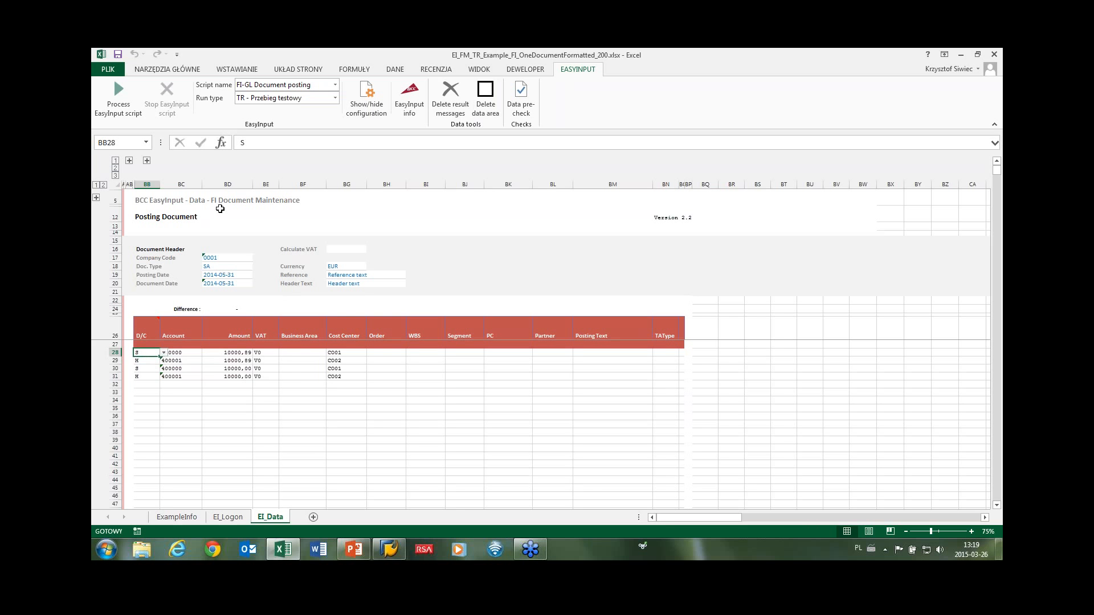
Set the run type to AN - Actual Run On New and process the posting script.
left_click(267, 98)
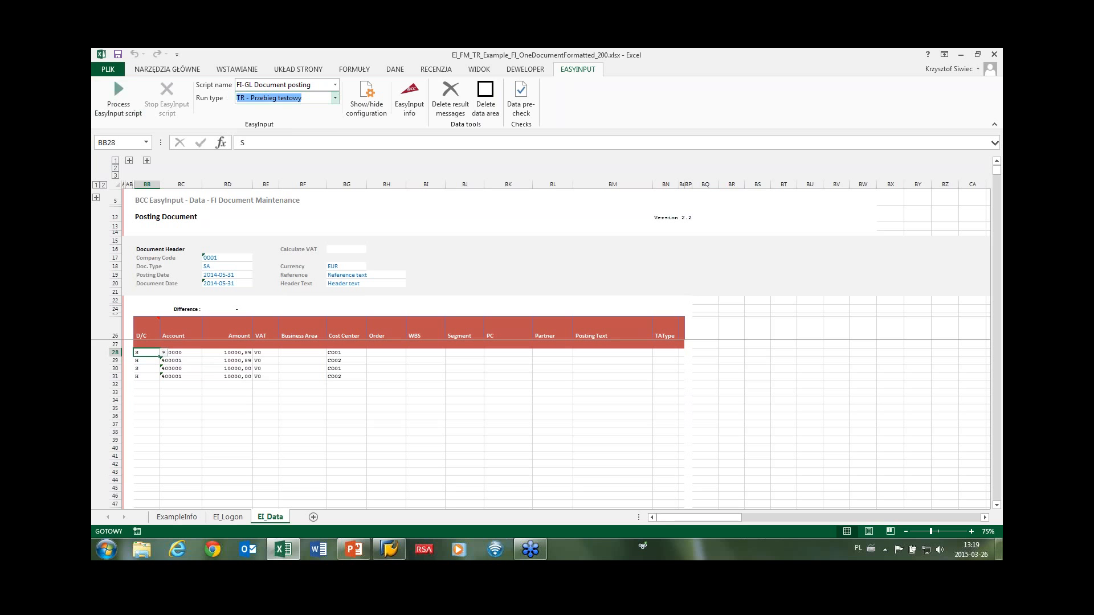
left_click(335, 98)
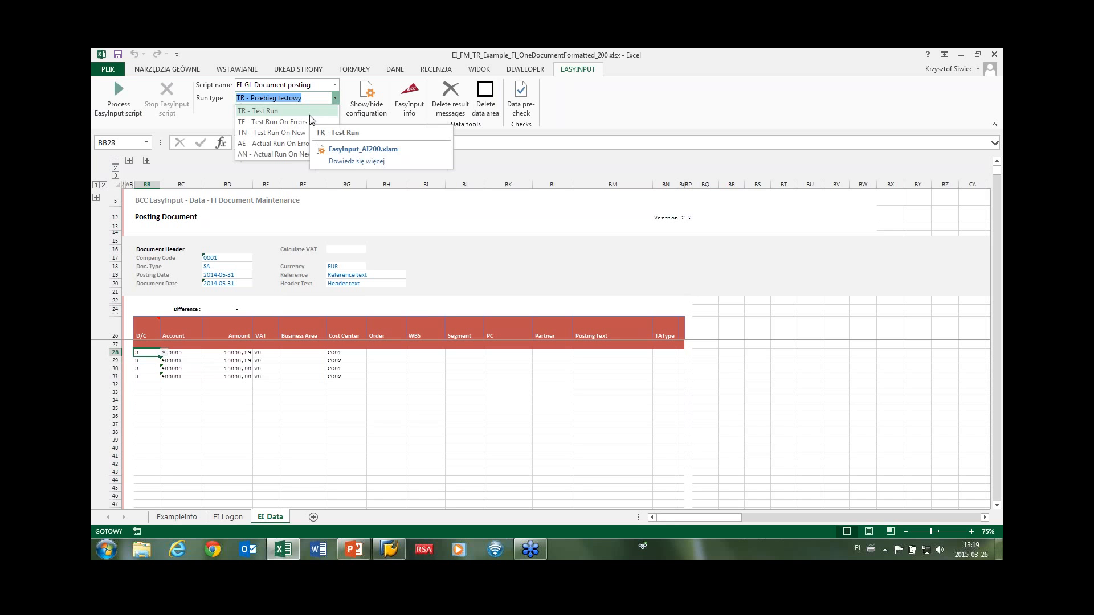
left_click(307, 155)
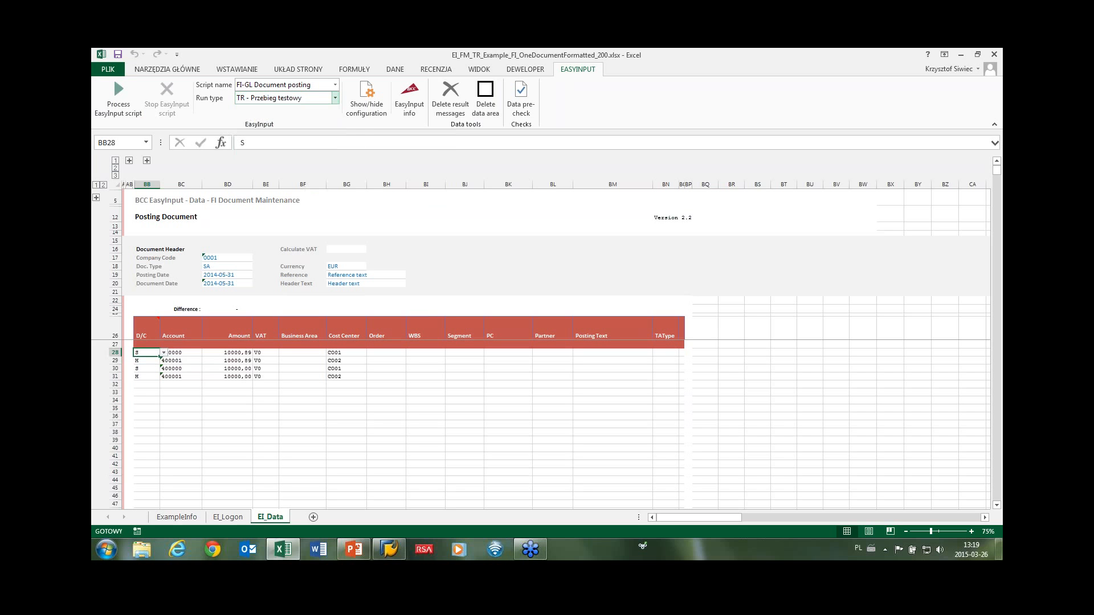
left_click(118, 95)
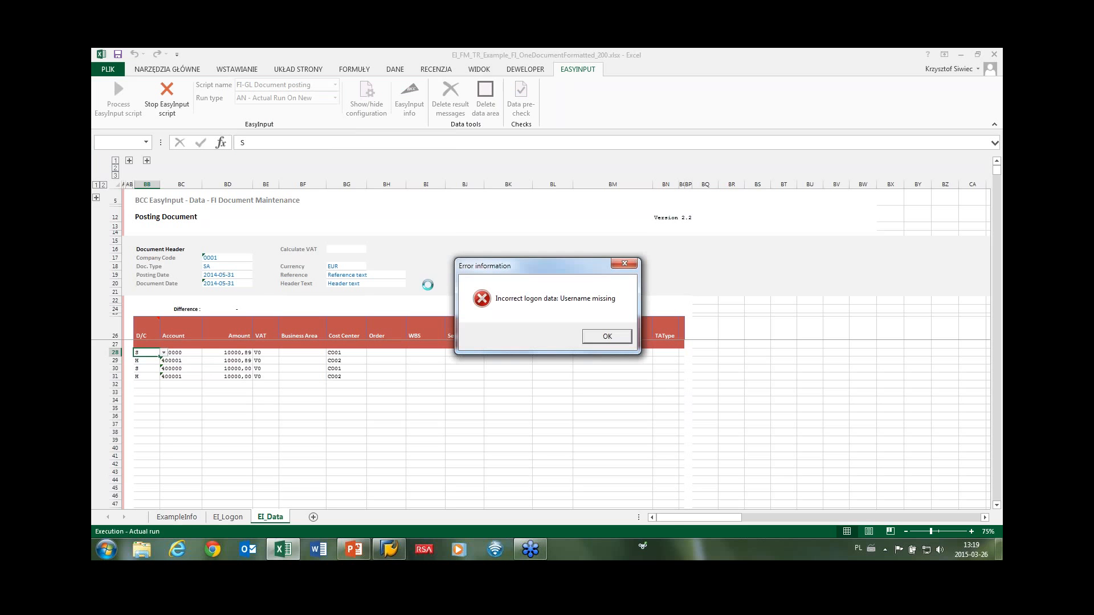
Dismiss the logon error and enter the SAP user ID in B7 of EI_Logon.
left_click(614, 337)
left_click(228, 516)
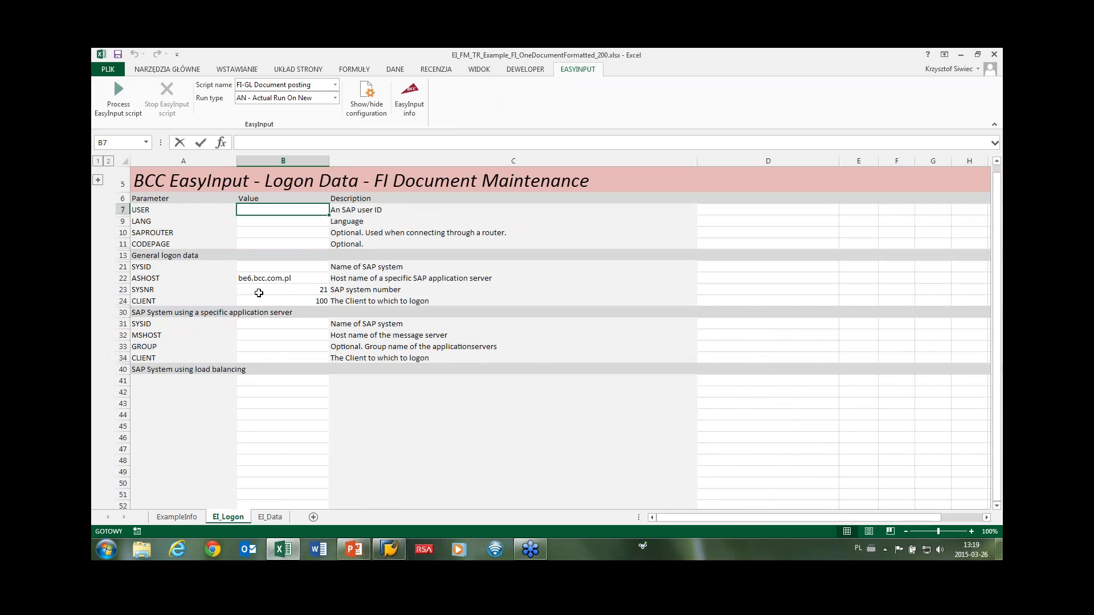
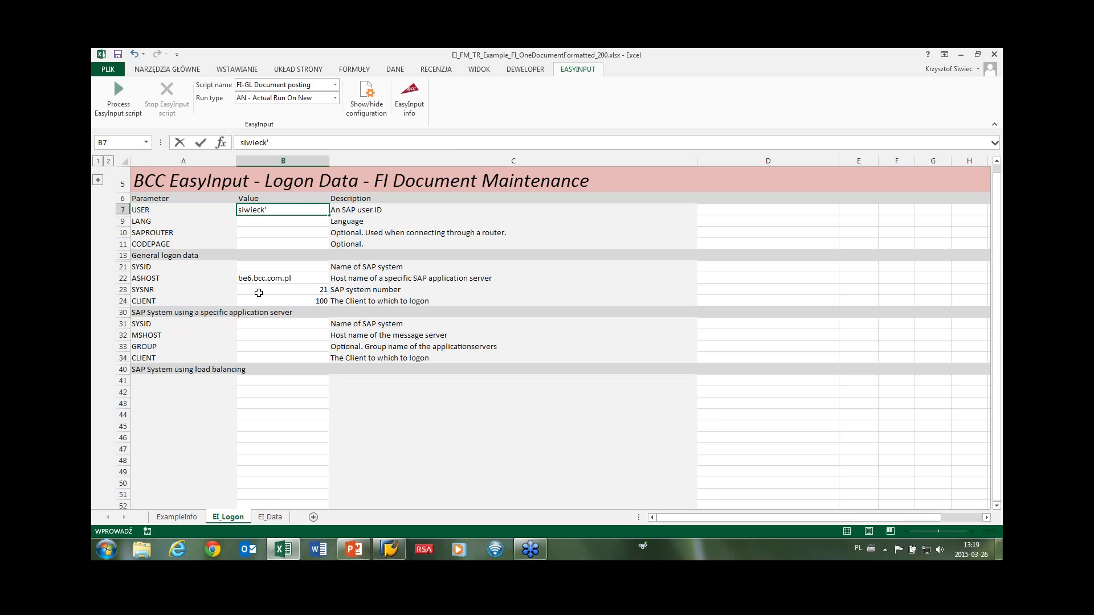
key("Return")
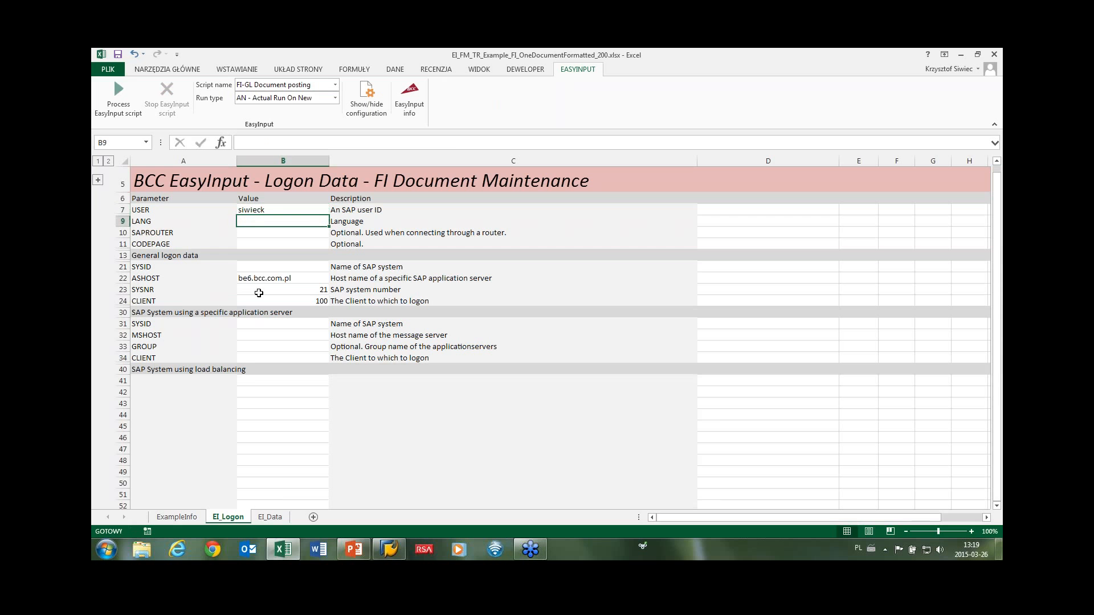
Rerun the posting script from EI_Data with the SAP password, confirming actual mode.
left_click(269, 517)
left_click(118, 97)
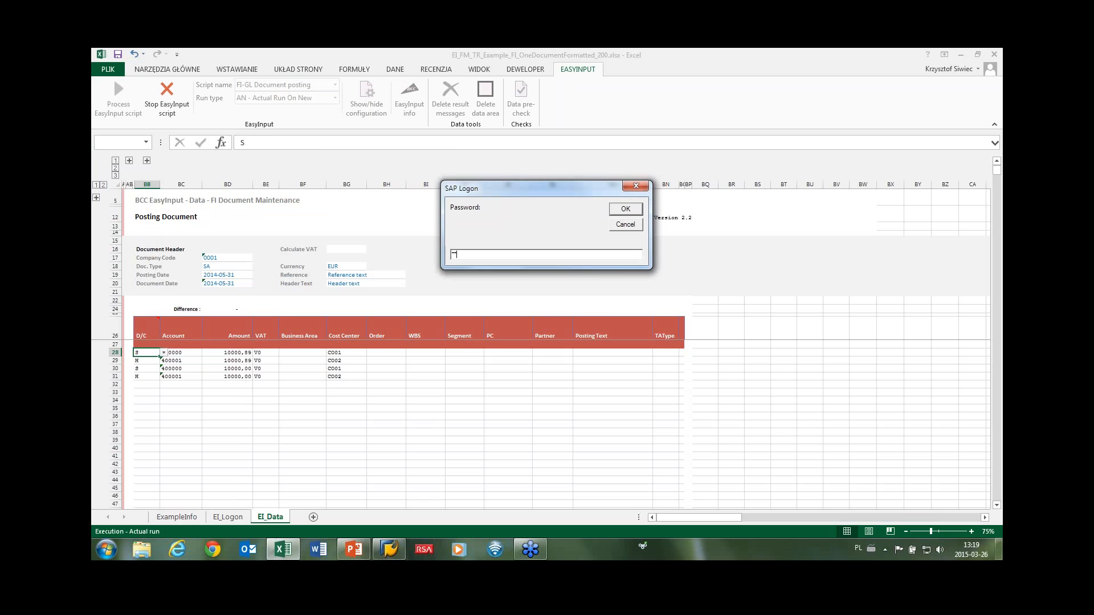
key("Return")
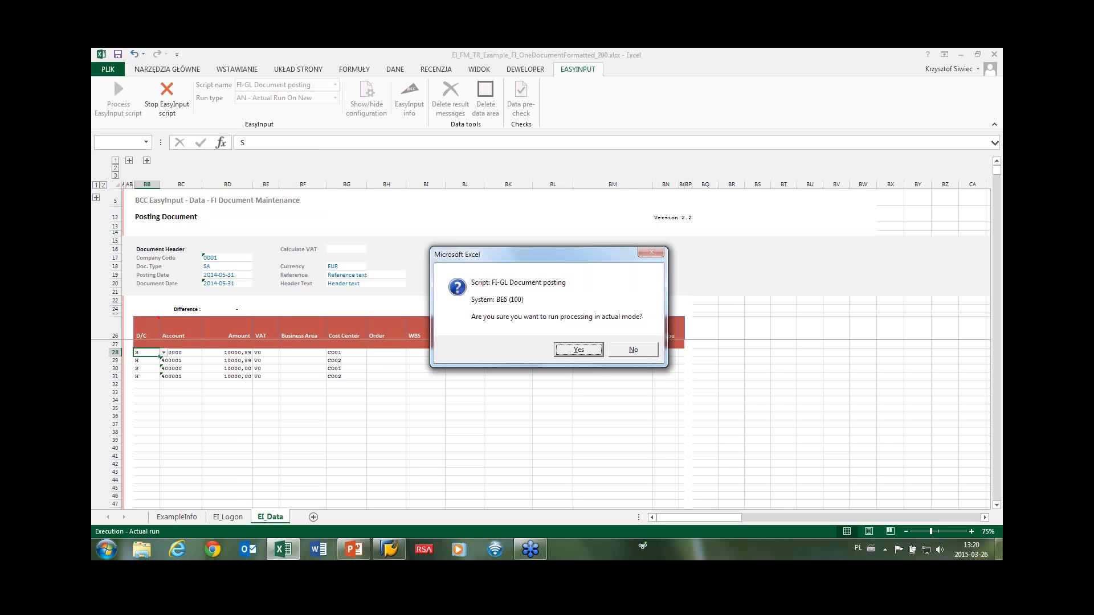
left_click(578, 350)
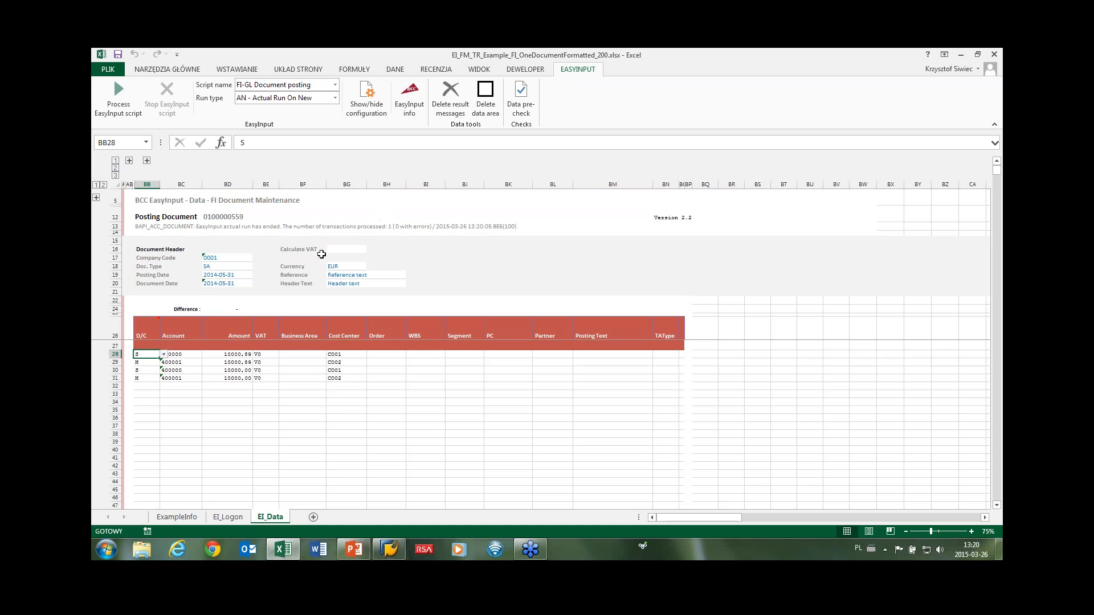
Delete the EI_Data data area, confirming both prompts, and select the FI Document display script.
left_click(483, 103)
left_click(573, 336)
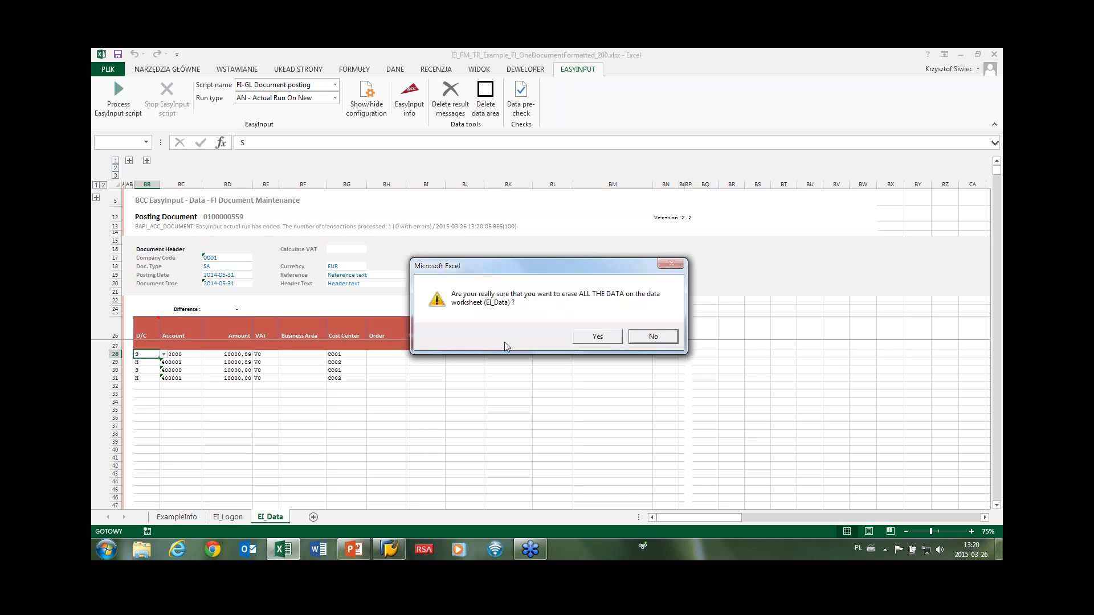
left_click(575, 338)
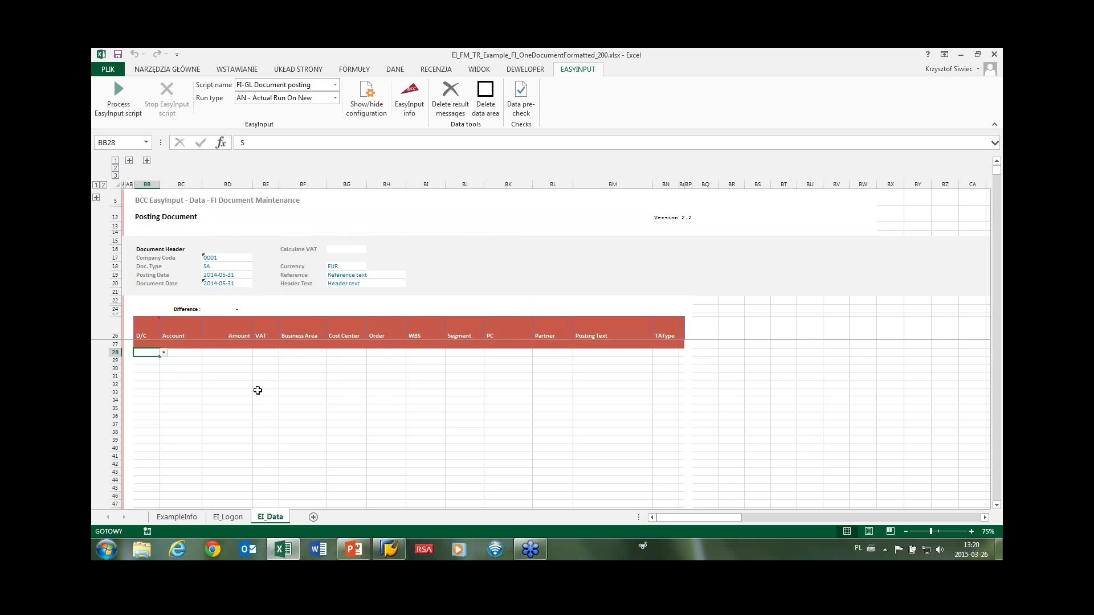
left_click(335, 86)
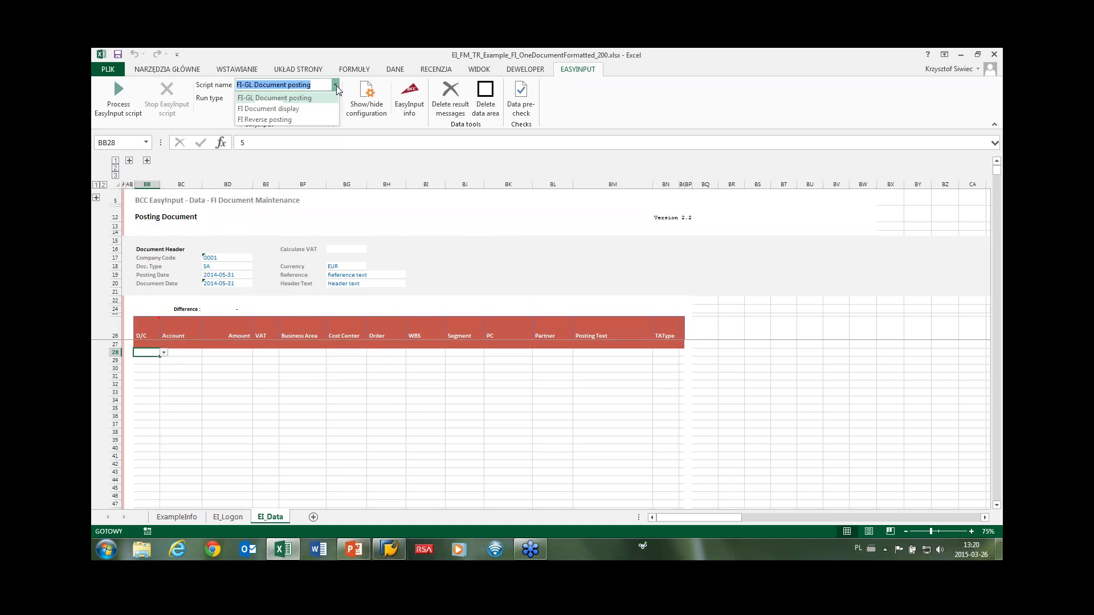
left_click(311, 112)
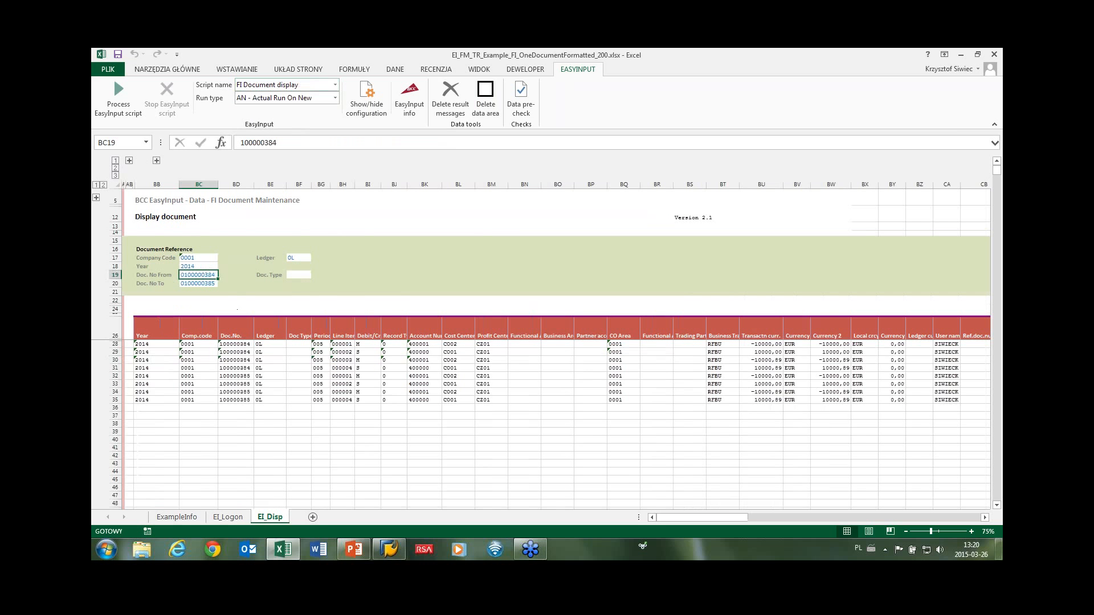
double_click(214, 275)
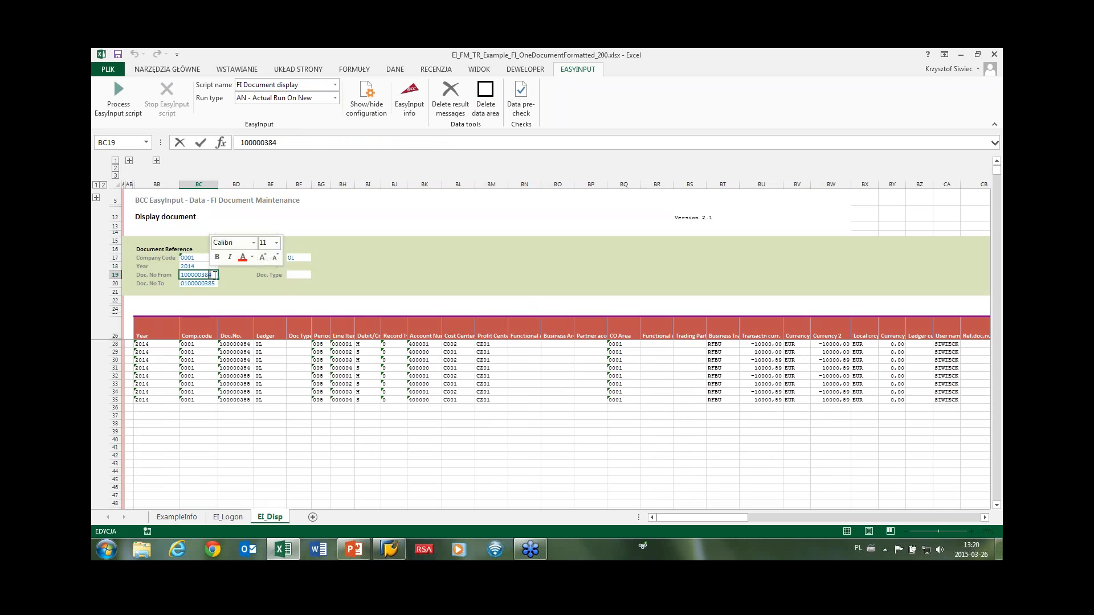
left_click_drag(213, 276, 208, 275)
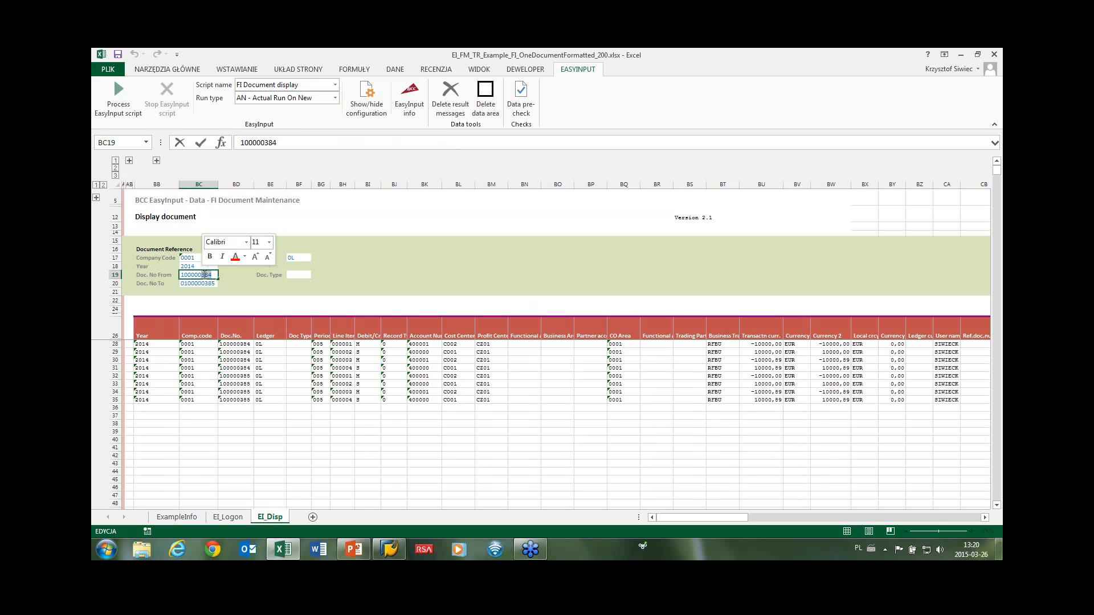
type("552")
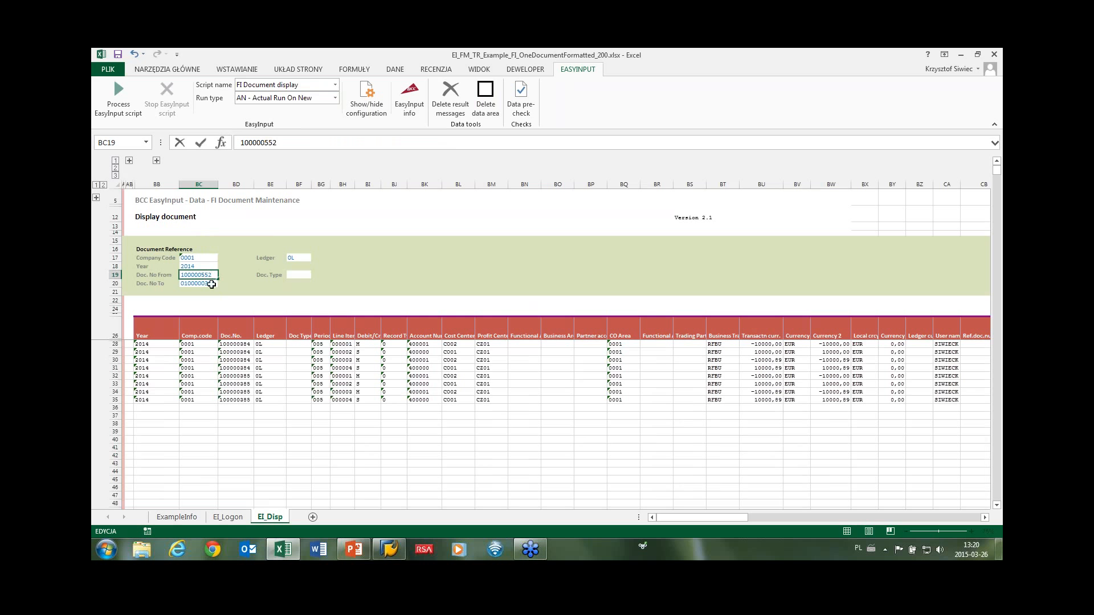
left_click(210, 283)
double_click(211, 283)
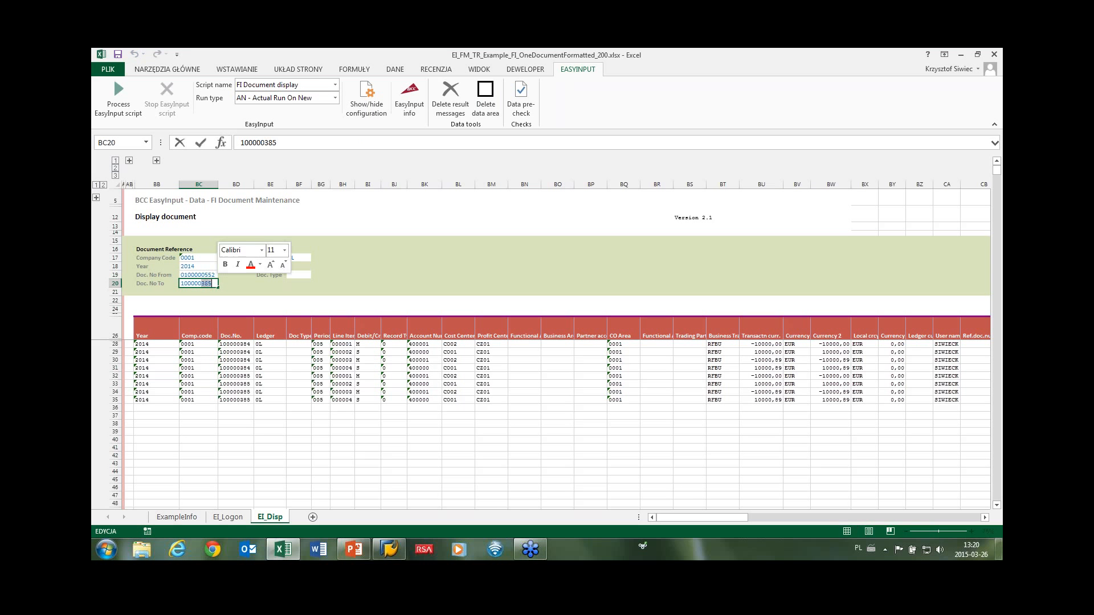
type("552")
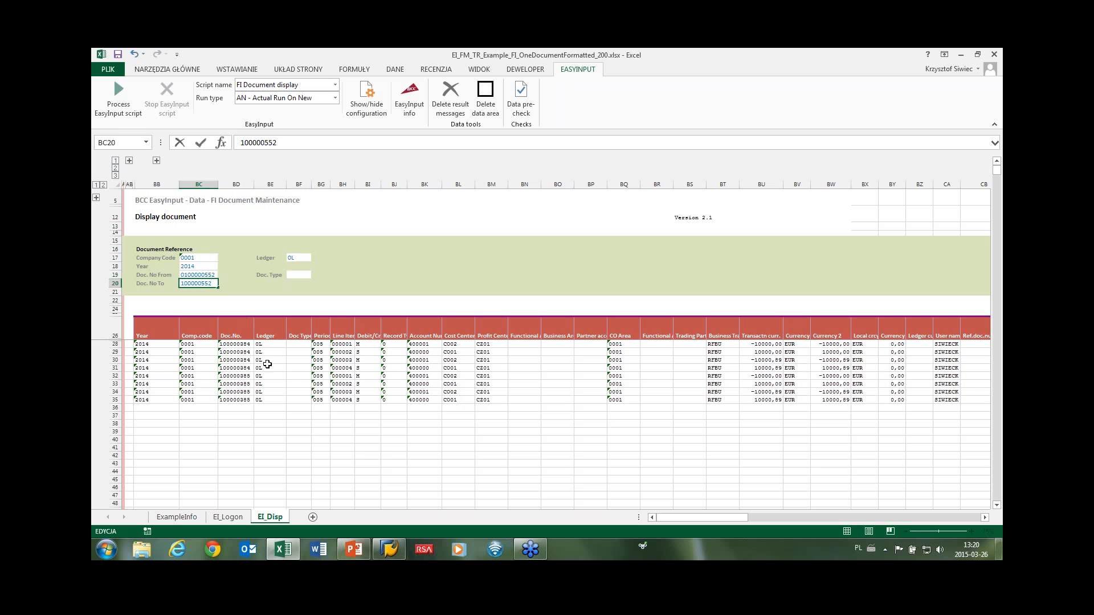
left_click_drag(268, 361, 269, 368)
left_click(119, 94)
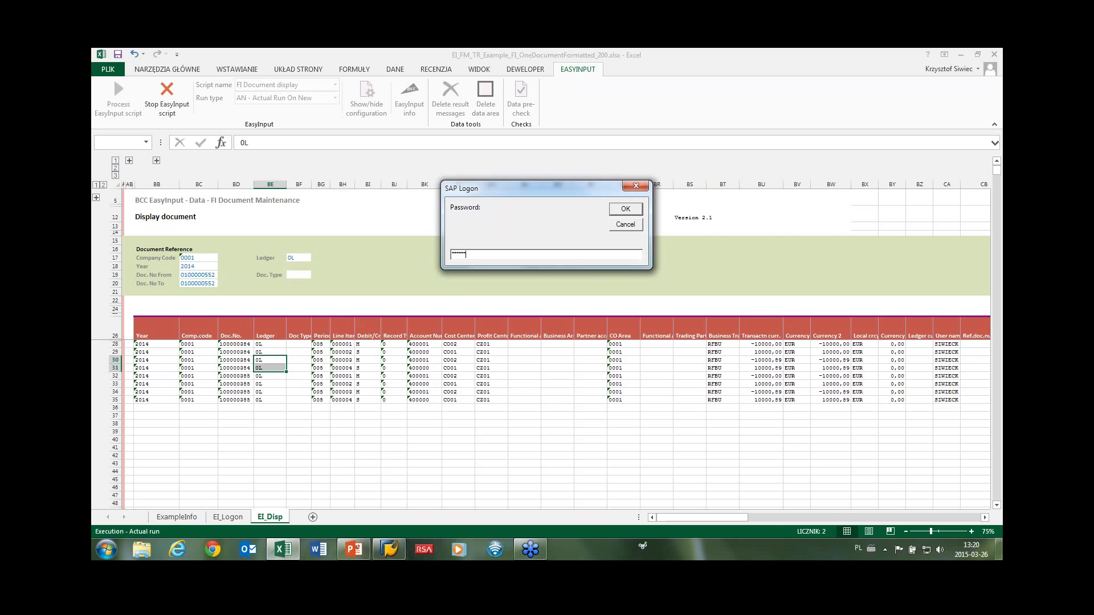
key("Return")
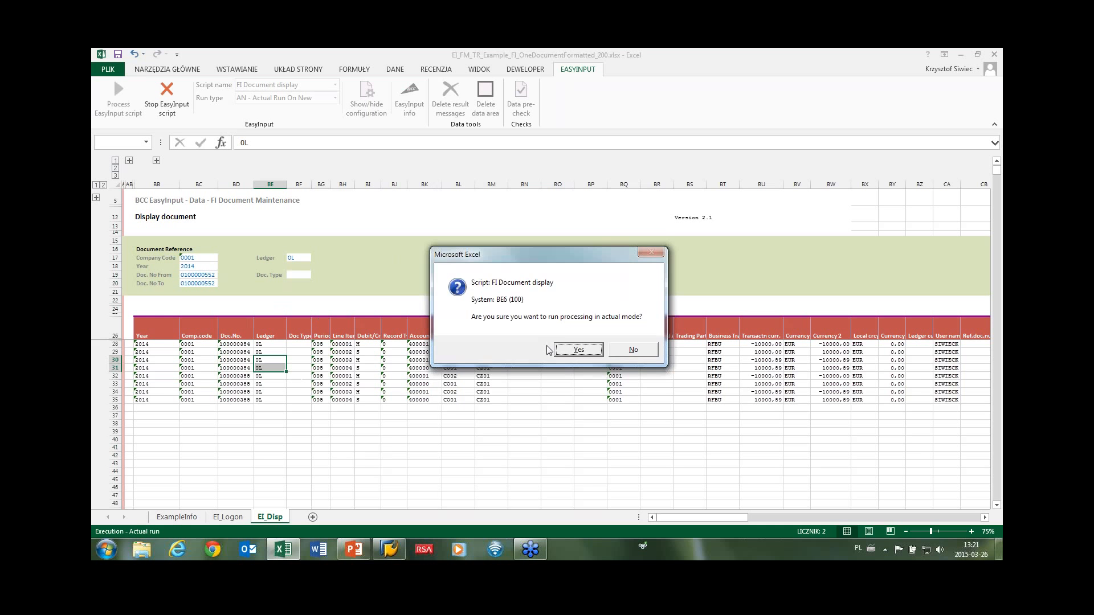
left_click(559, 348)
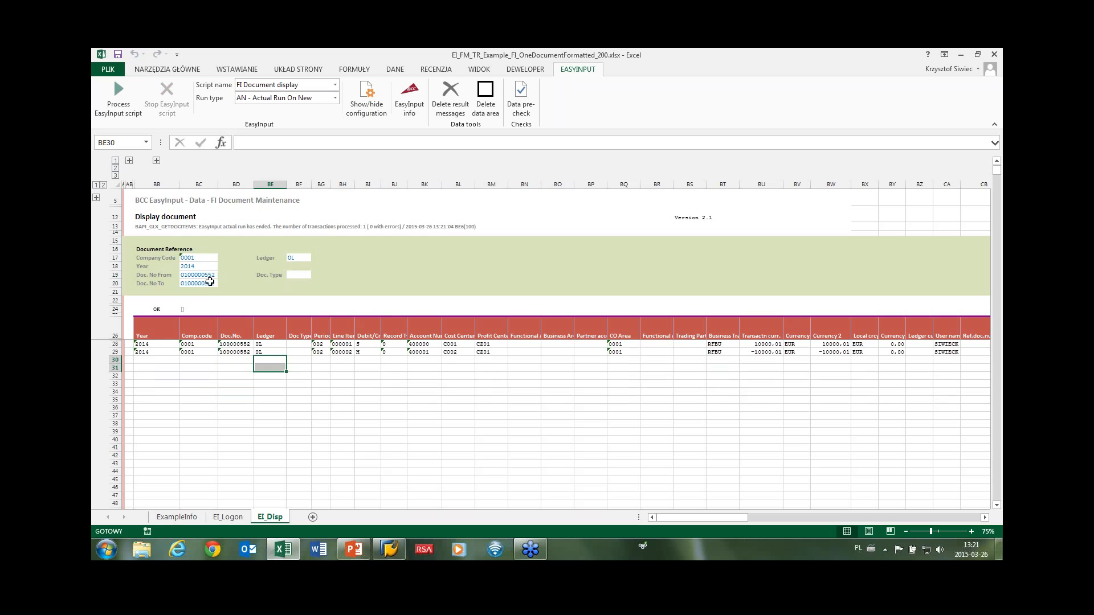
left_click_drag(142, 344, 263, 350)
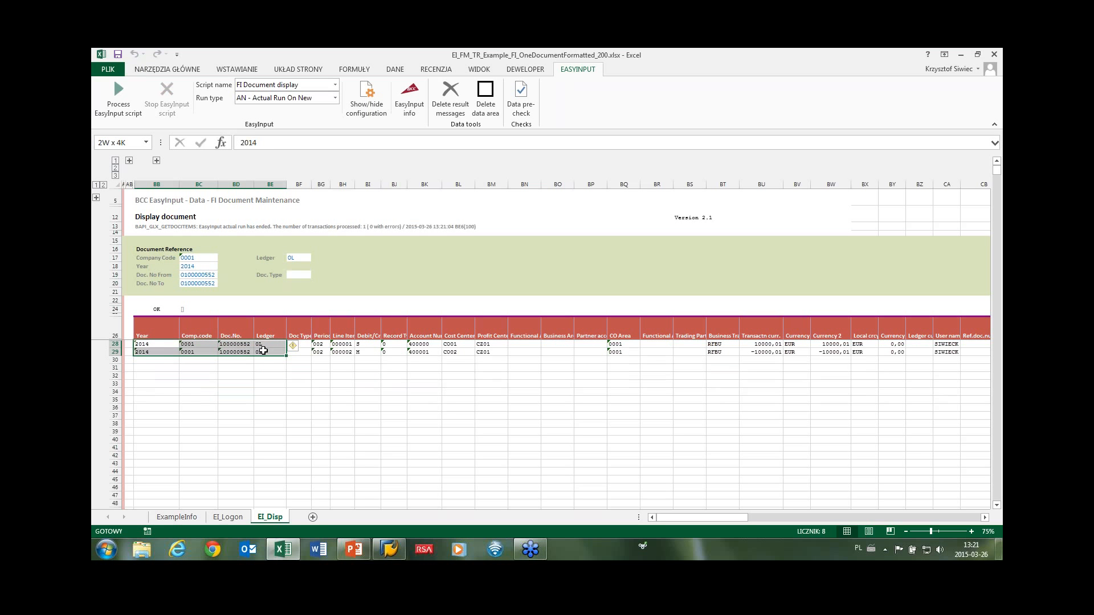
double_click(209, 283)
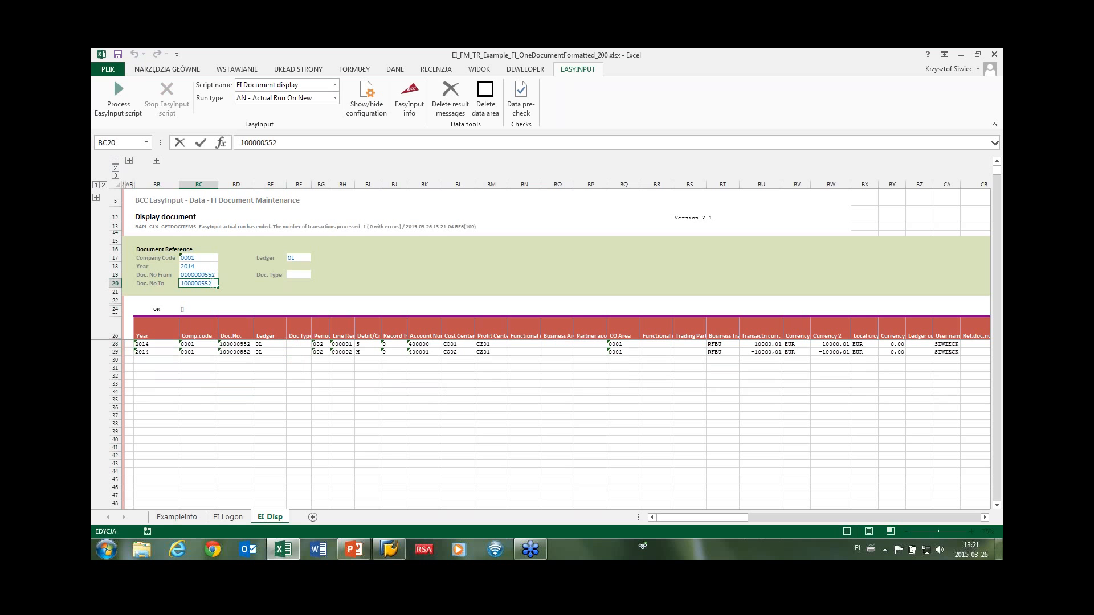
left_click_drag(212, 283, 208, 284)
type("3")
key("Return")
left_click(114, 78)
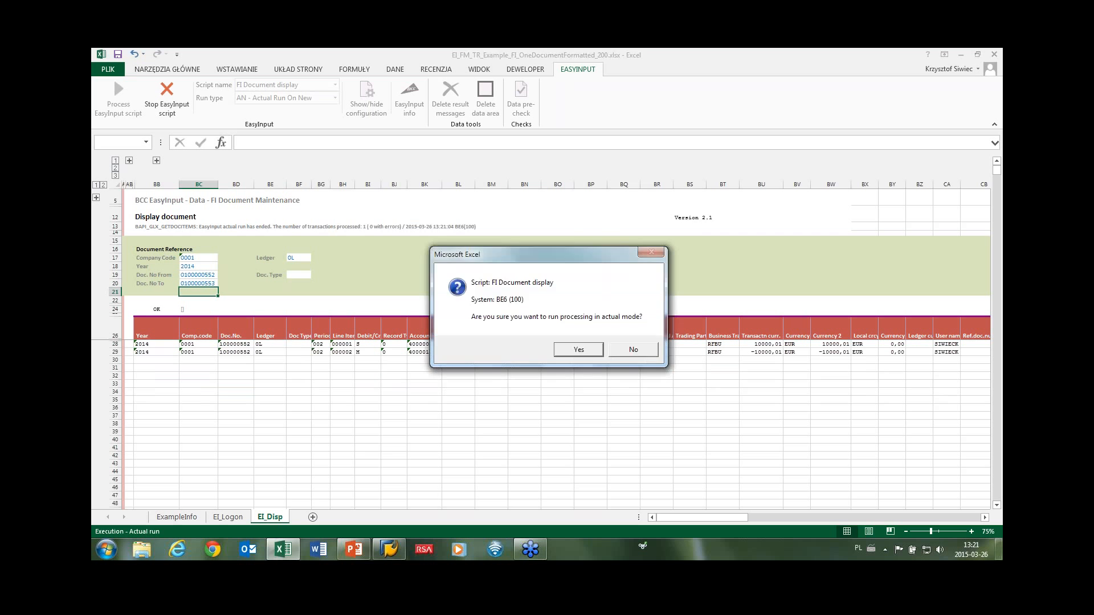
left_click(565, 349)
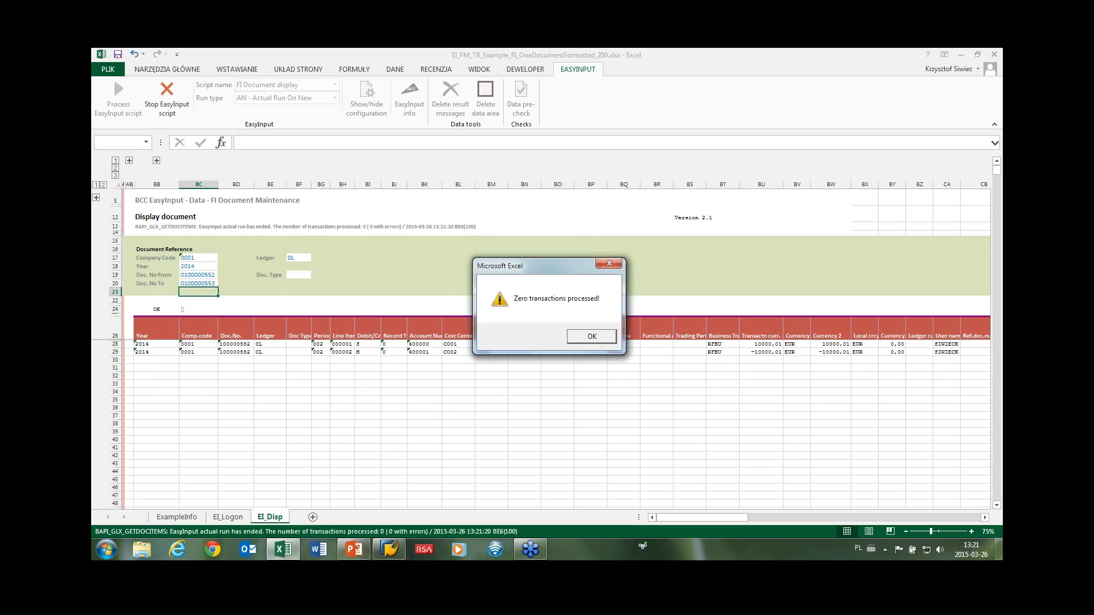
left_click(585, 337)
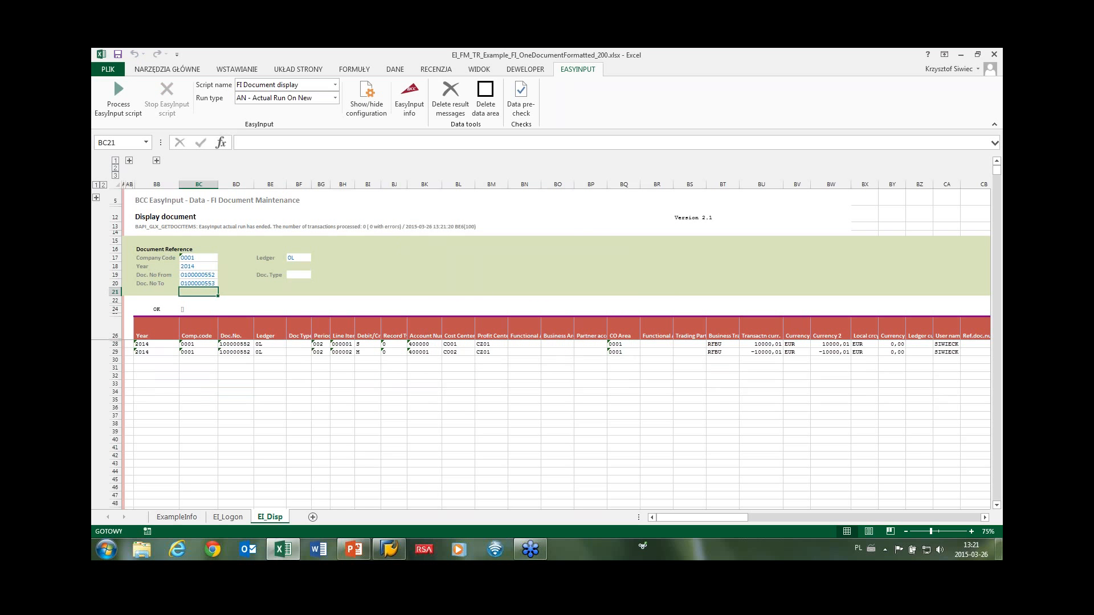
left_click(450, 95)
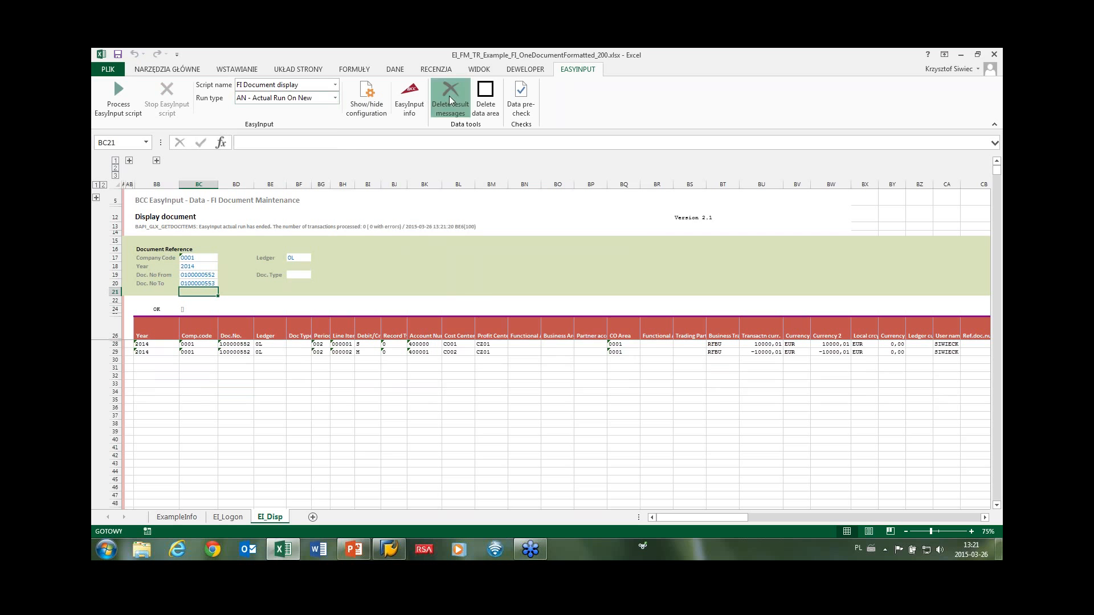
left_click(540, 338)
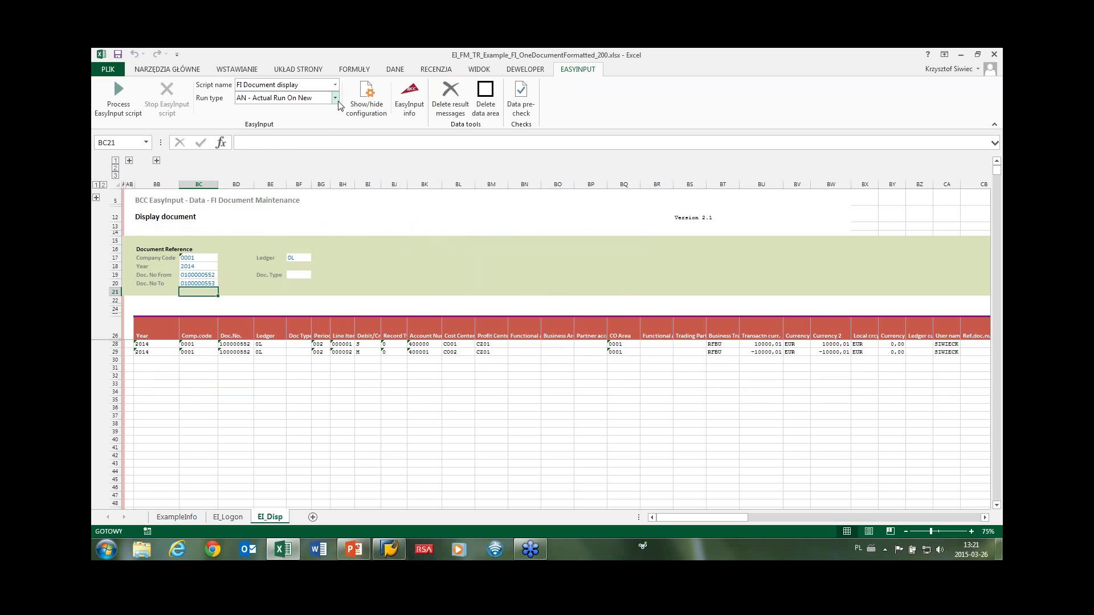
left_click(120, 100)
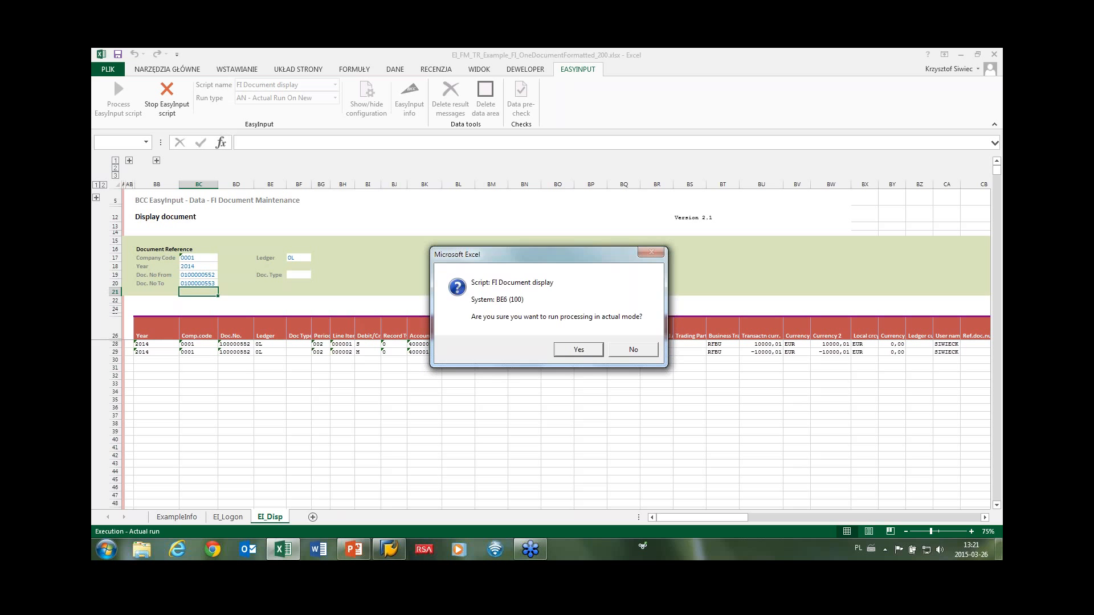
left_click(562, 345)
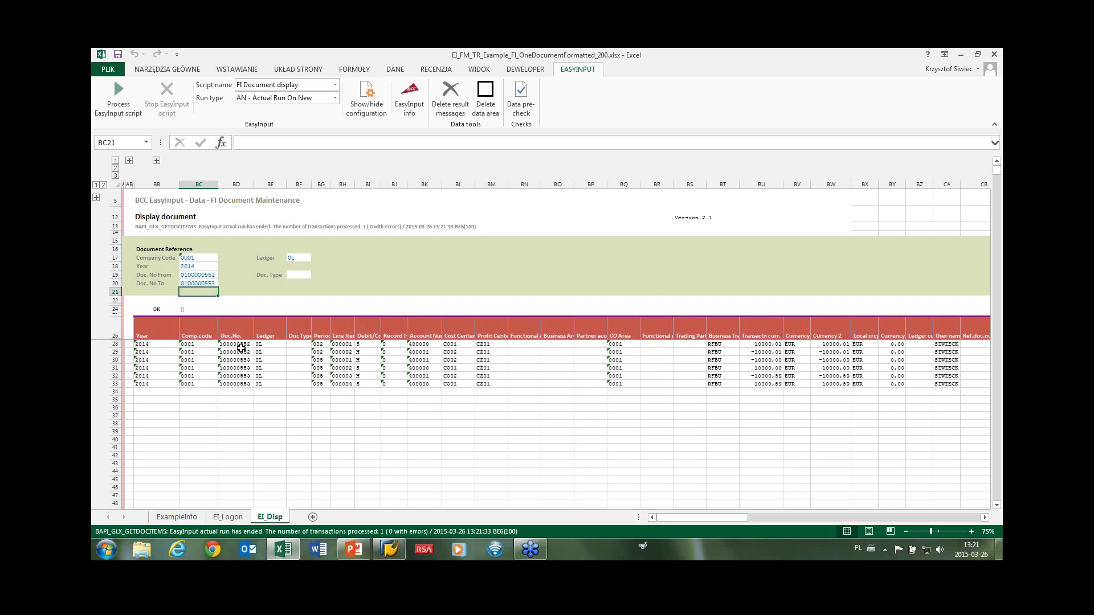
left_click_drag(245, 344, 244, 383)
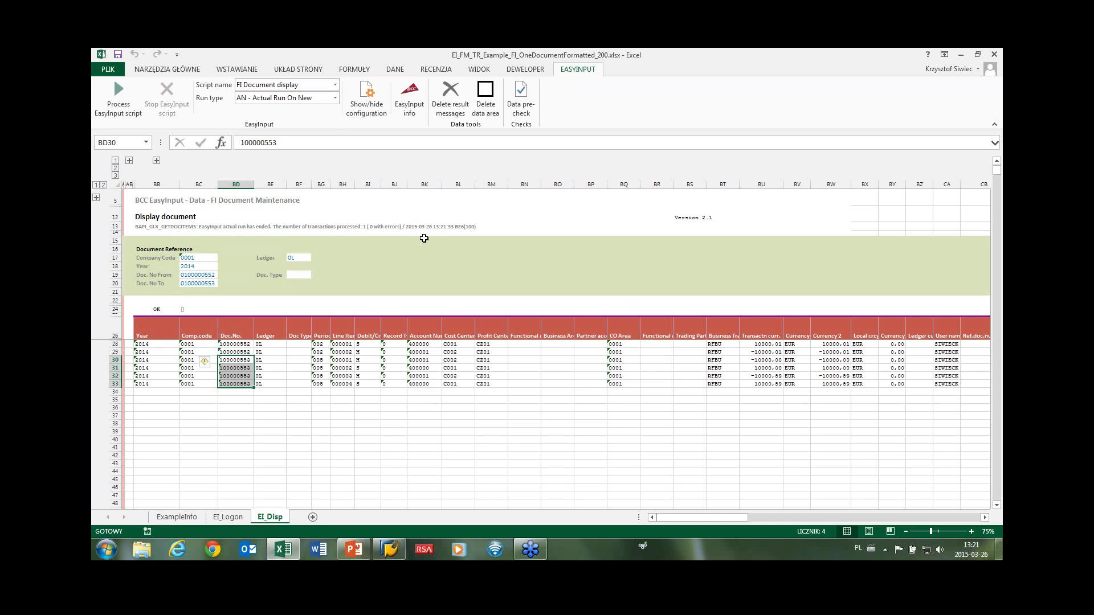
left_click(335, 86)
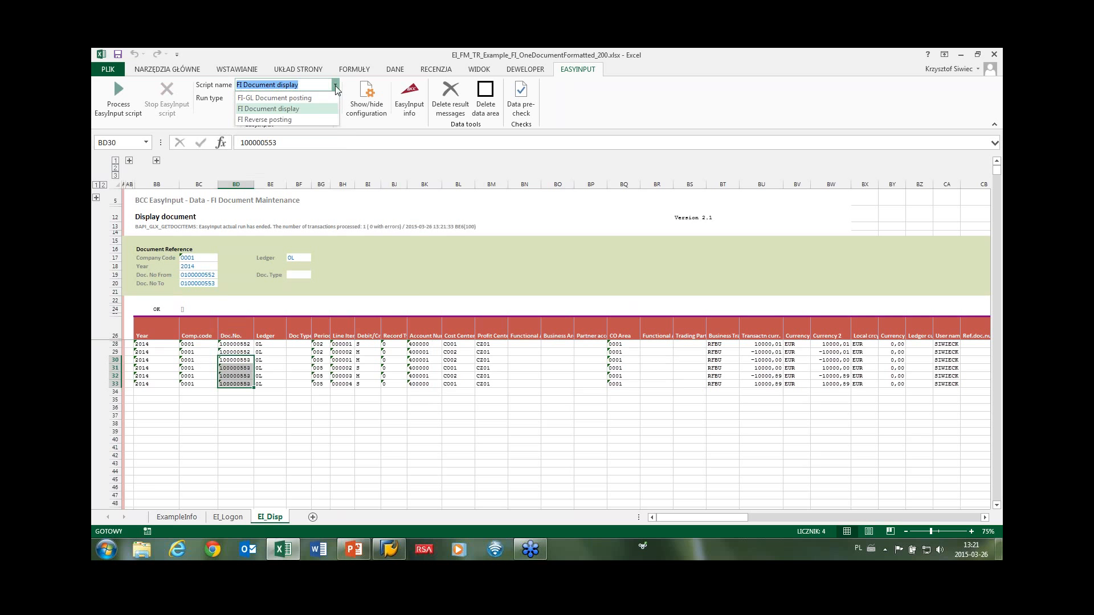
left_click(314, 117)
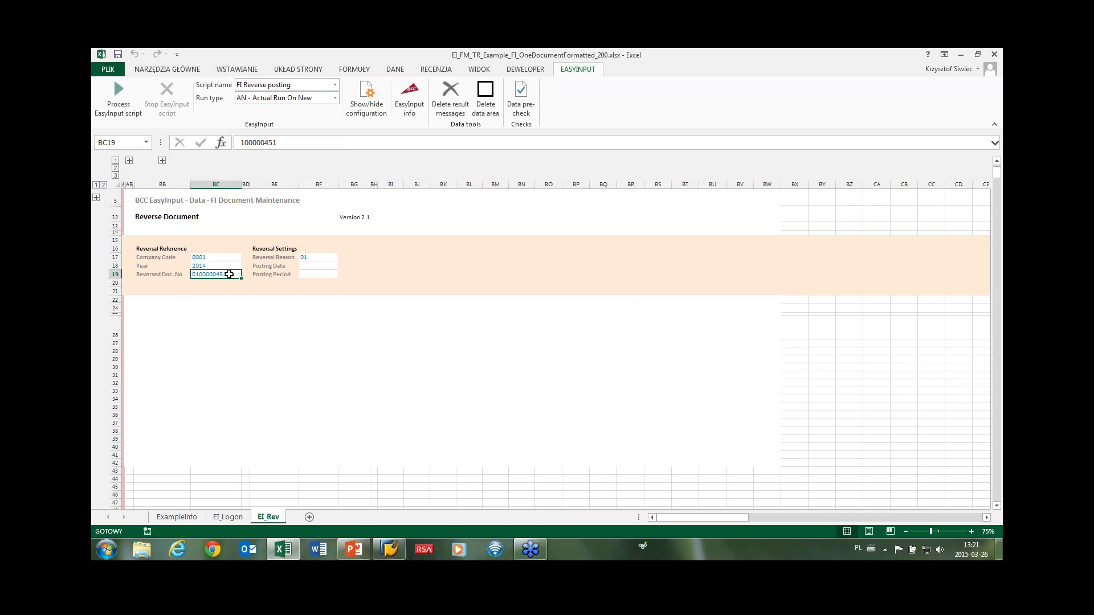
left_click(119, 94)
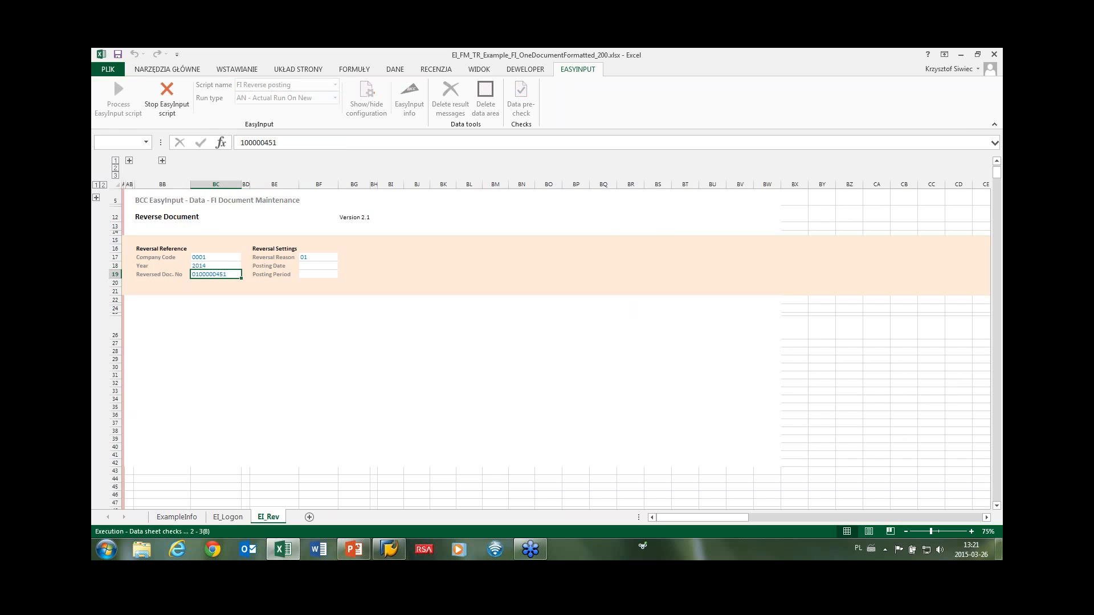
type("*******")
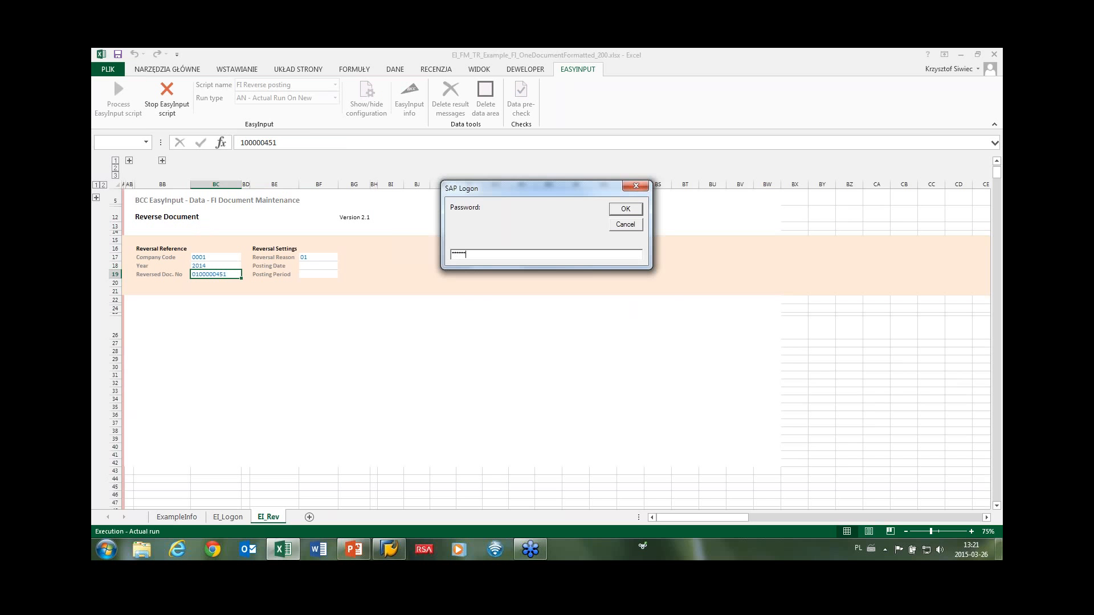
key("Return")
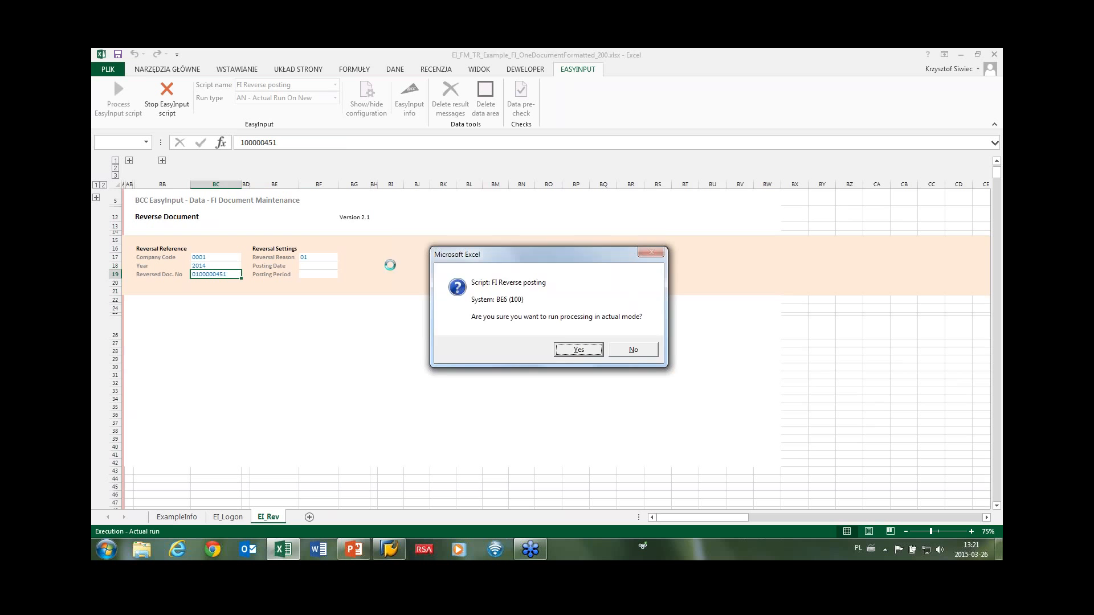
left_click(574, 348)
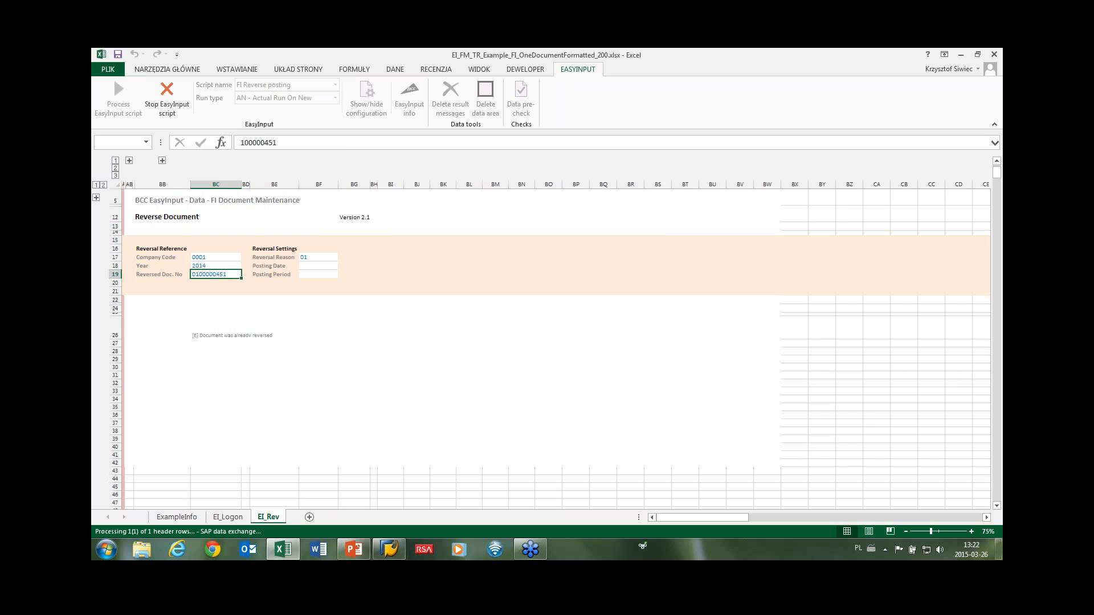
left_click(206, 334)
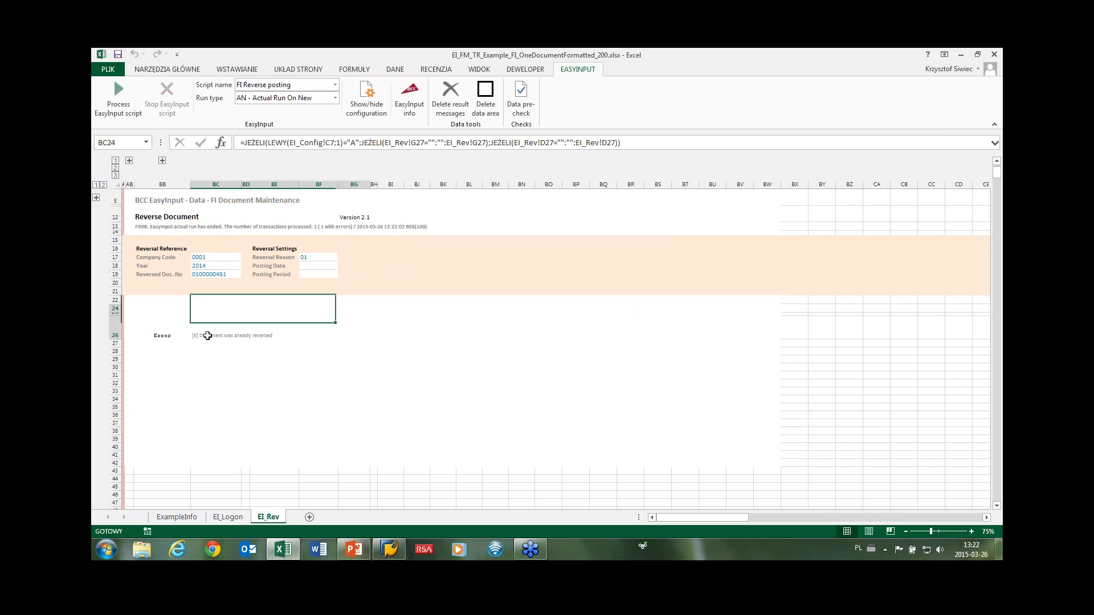
left_click(223, 275)
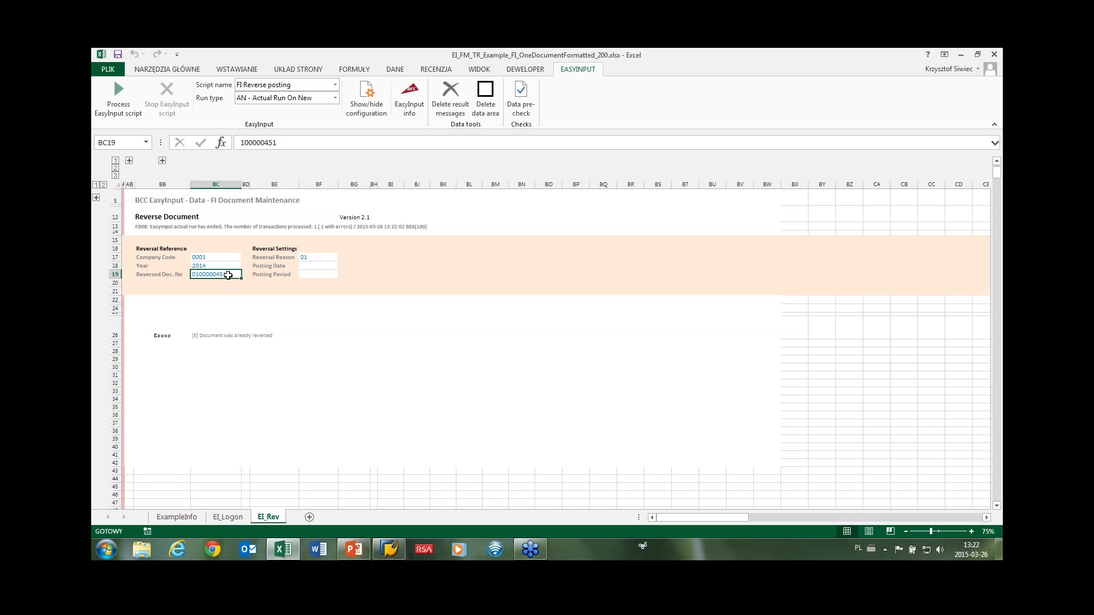
Close the workbook unsaved and open EI_FM_MacroExample_ButtonMacro.xlsm from EasyInput_Examples > 1_ReadyToBeUsed.
left_click(993, 54)
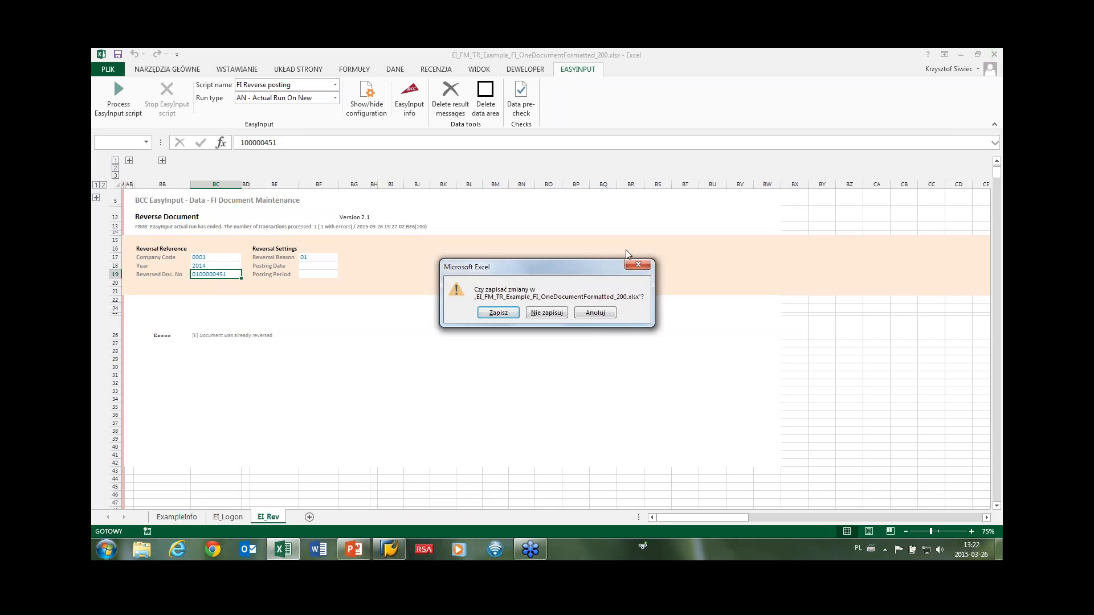
left_click(535, 315)
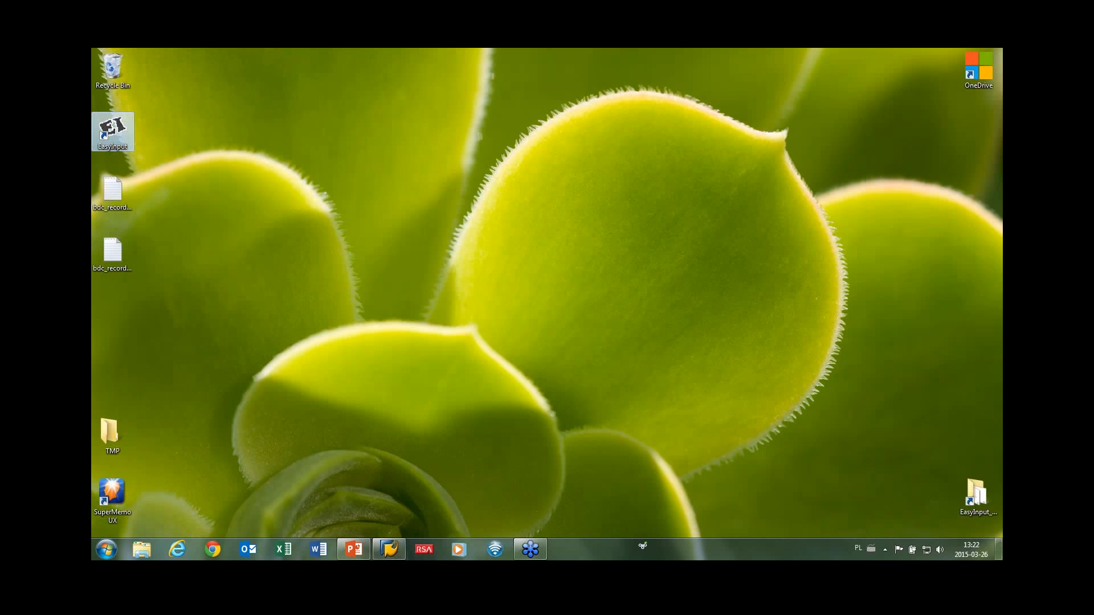
double_click(110, 133)
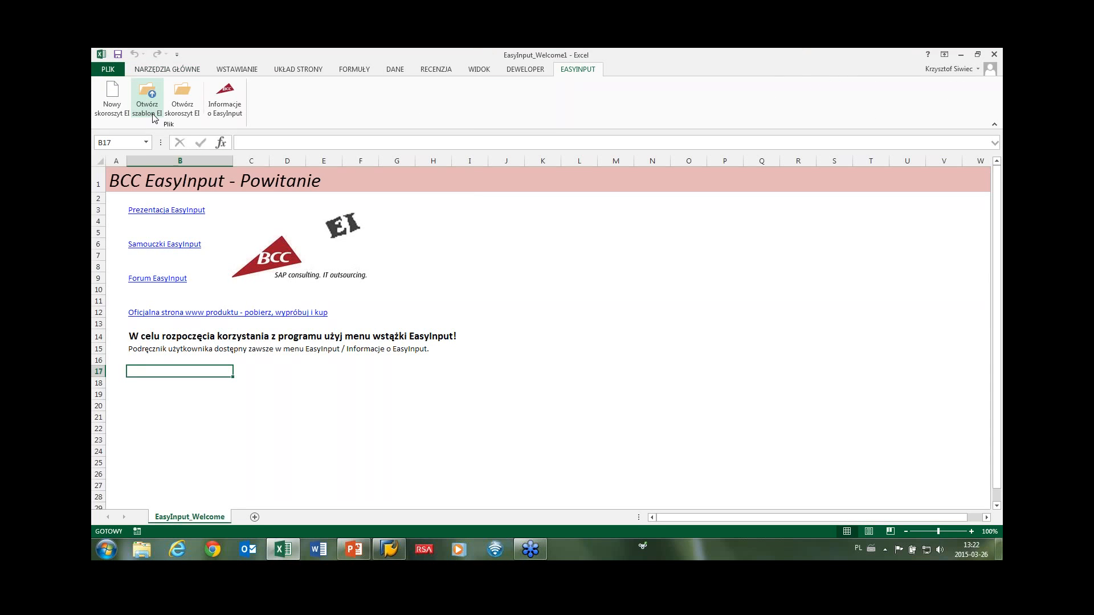
left_click(147, 103)
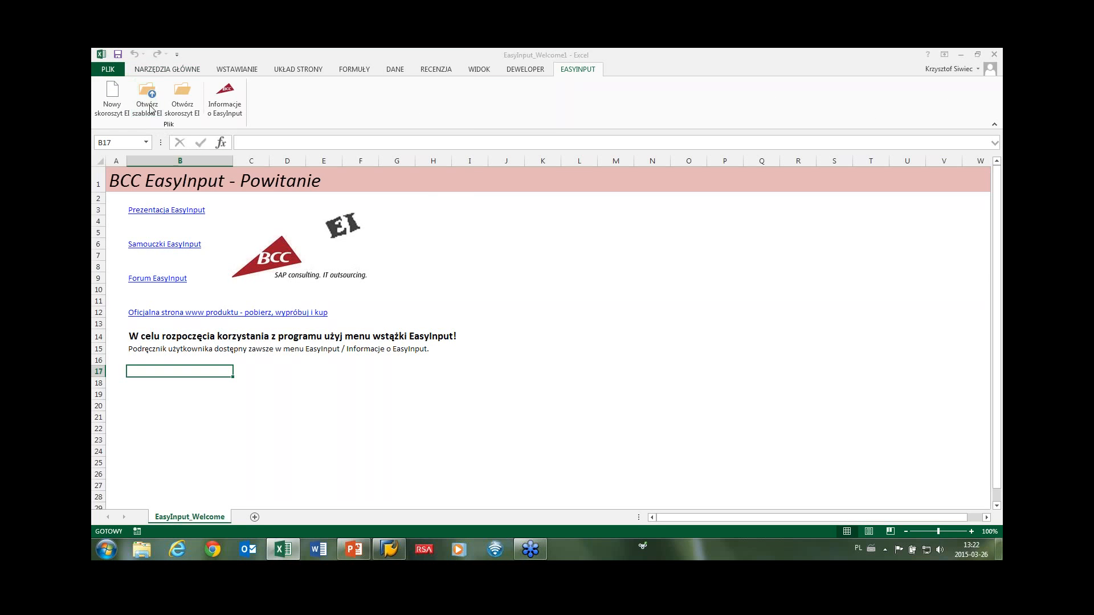
double_click(217, 126)
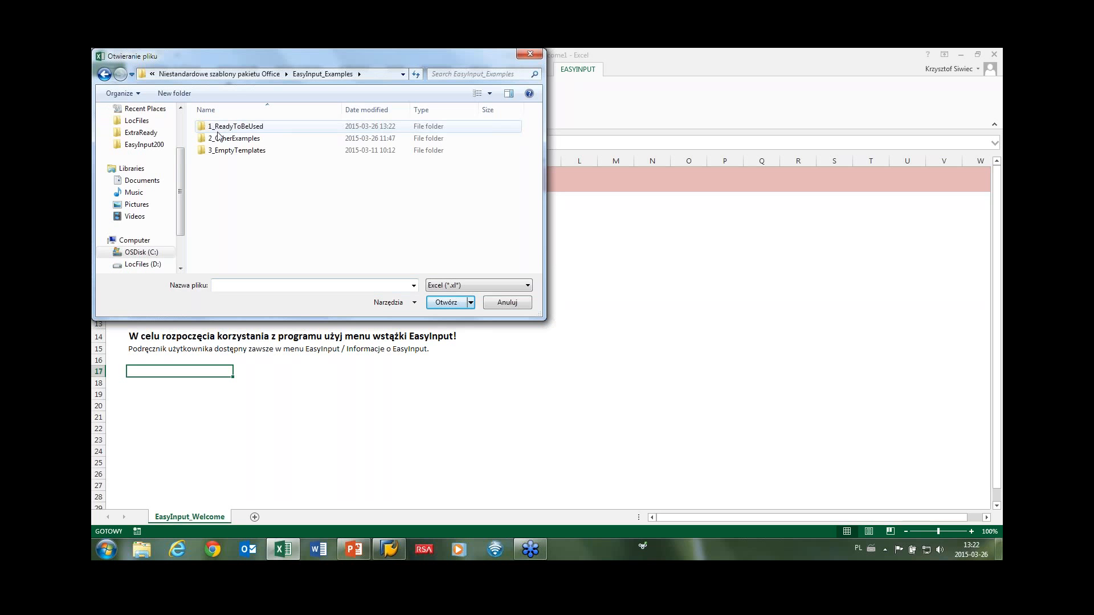
double_click(219, 128)
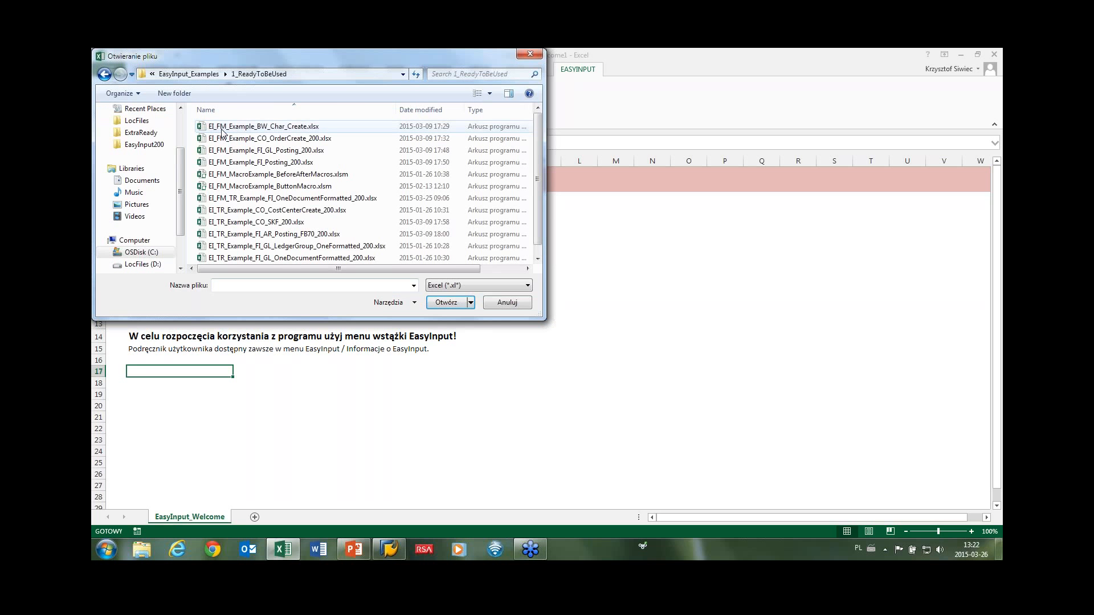
double_click(271, 221)
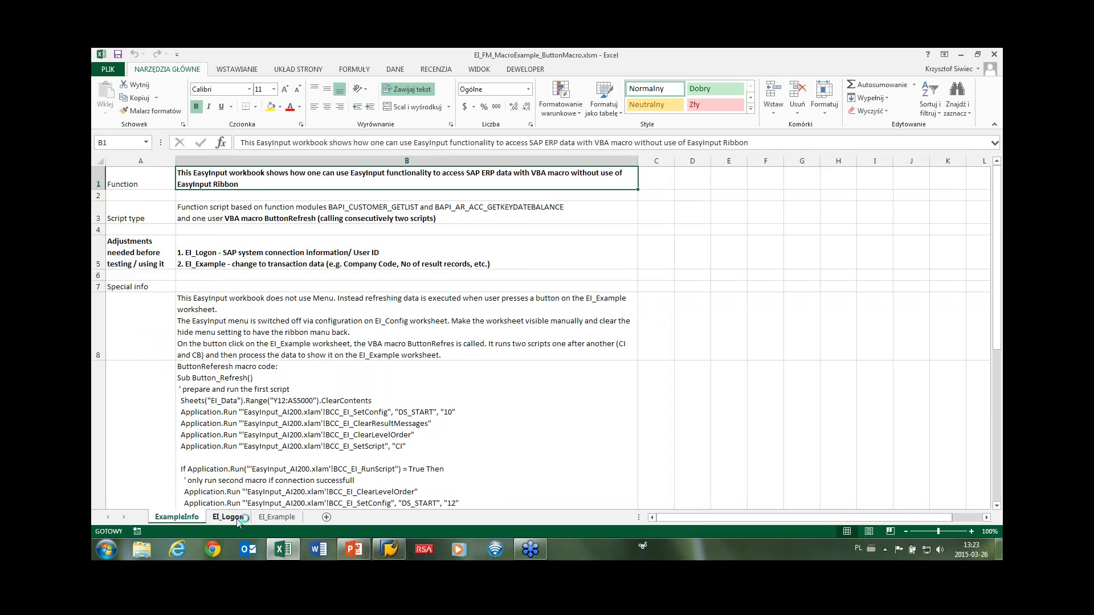
Enter the SAP user ID on the EI_Logon sheet.
left_click(237, 520)
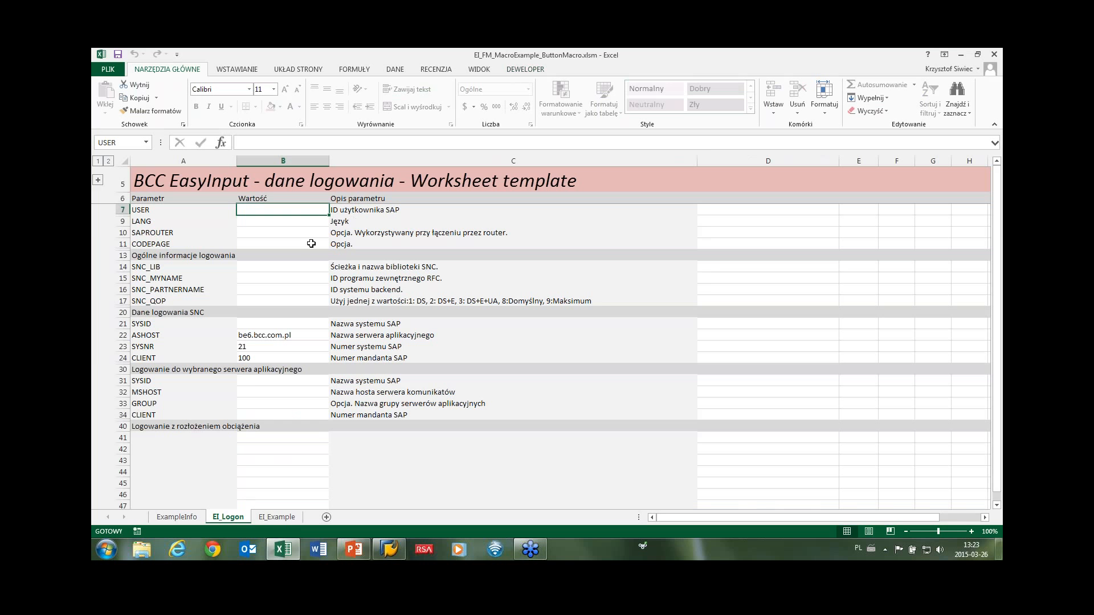
left_click(277, 517)
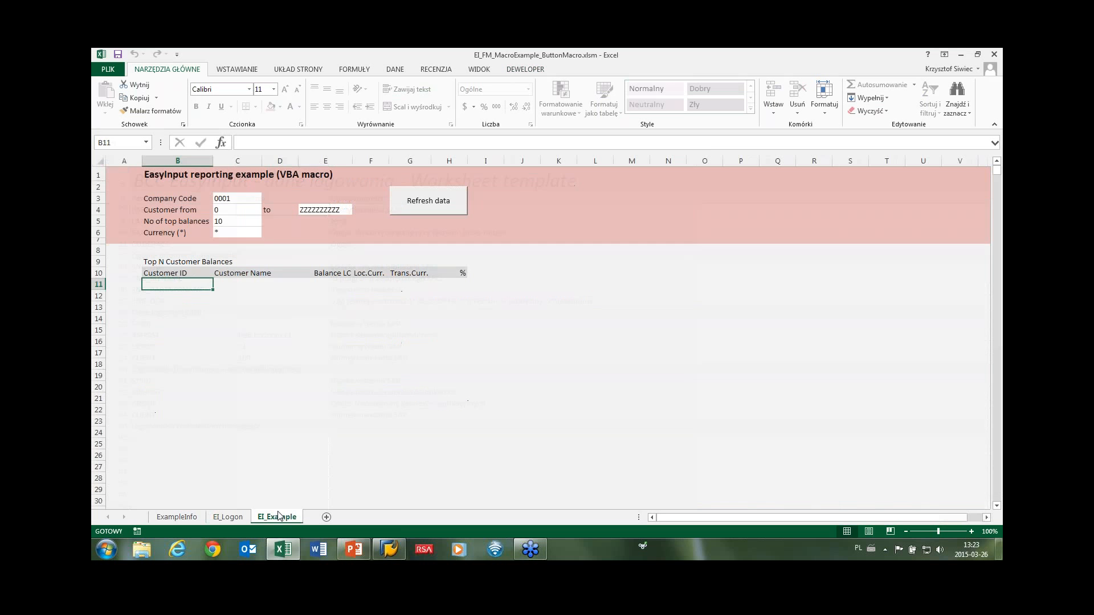
left_click(238, 515)
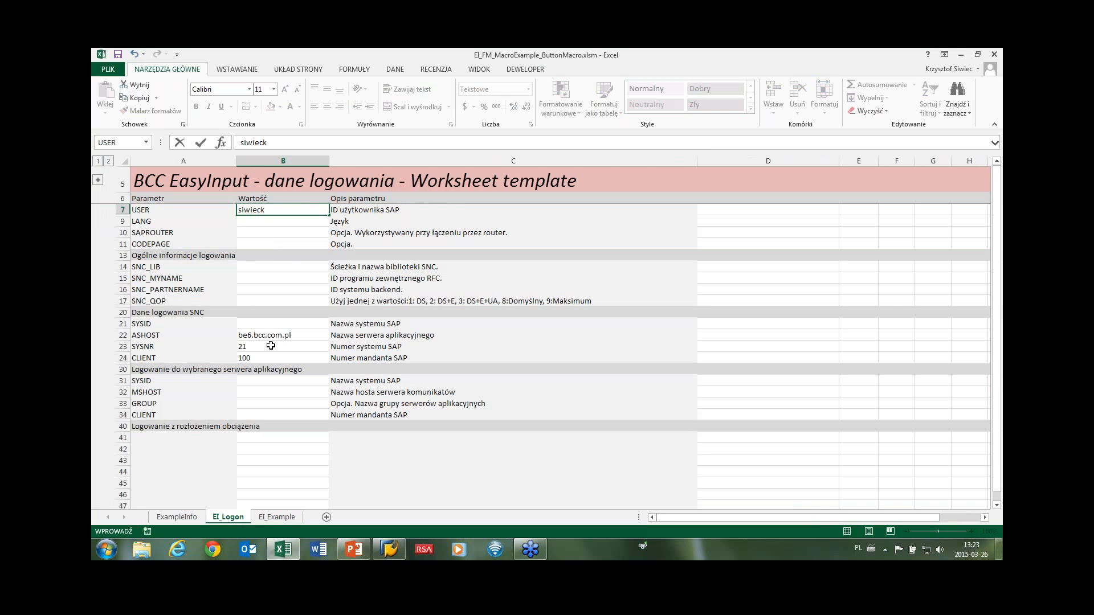
left_click(277, 516)
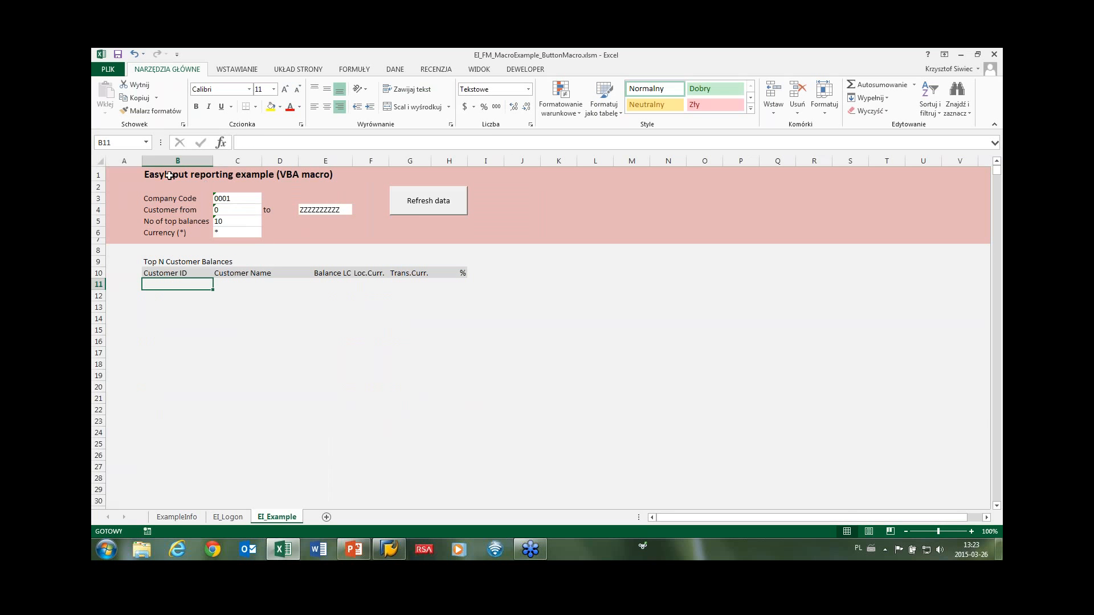
Set the number of top balances on EI_Example to 15.
mouse_move(154, 173)
left_mouse_down()
mouse_move(285, 230)
mouse_move(458, 238)
mouse_move(146, 197)
mouse_move(149, 174)
left_mouse_up()
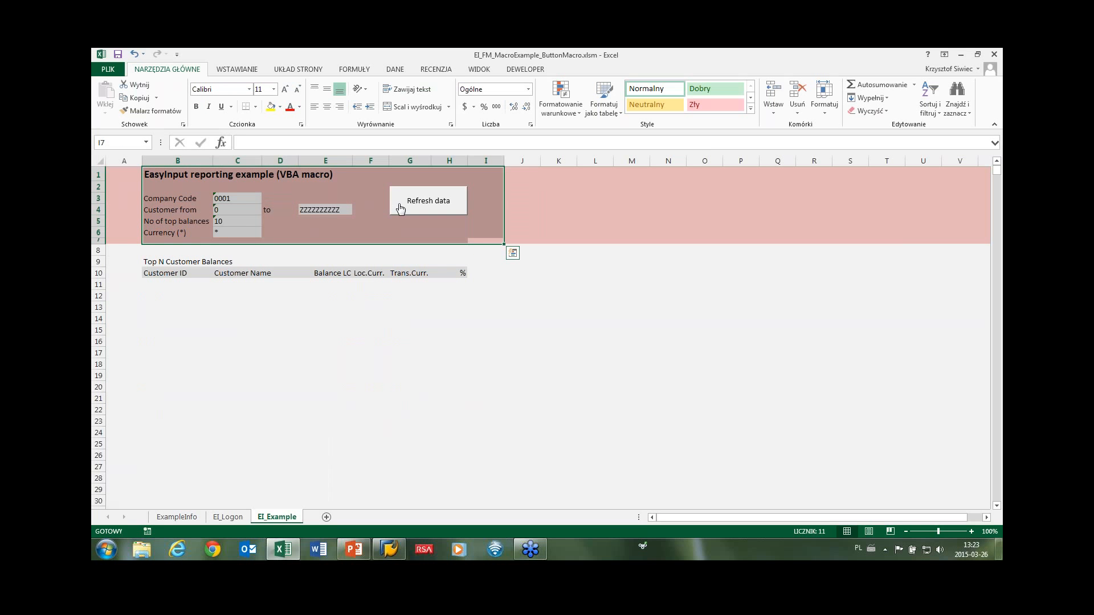
left_click(242, 219)
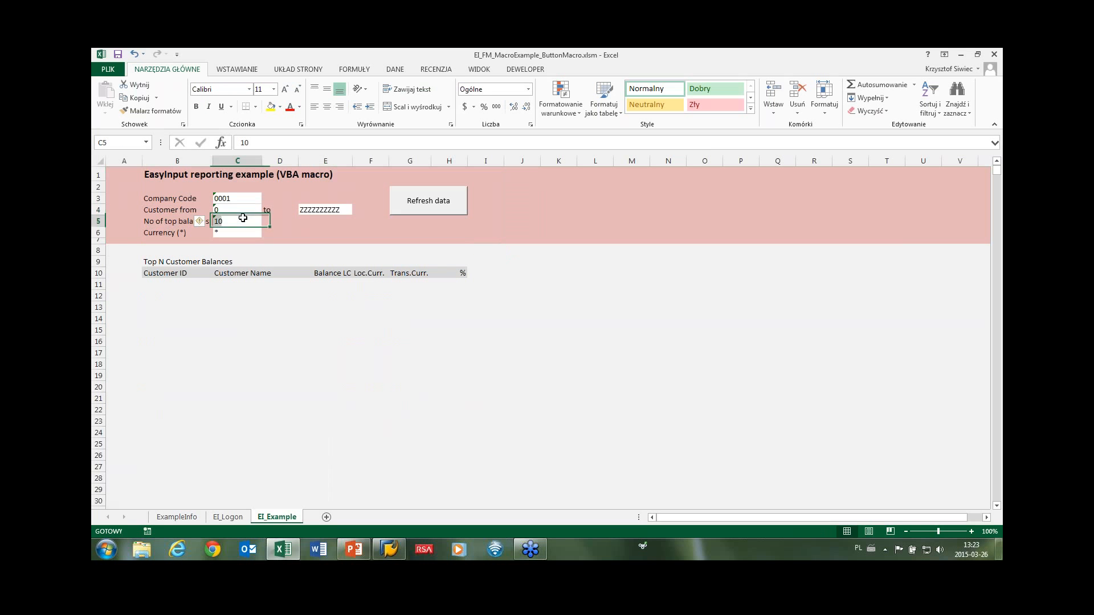
type("15")
key("Return")
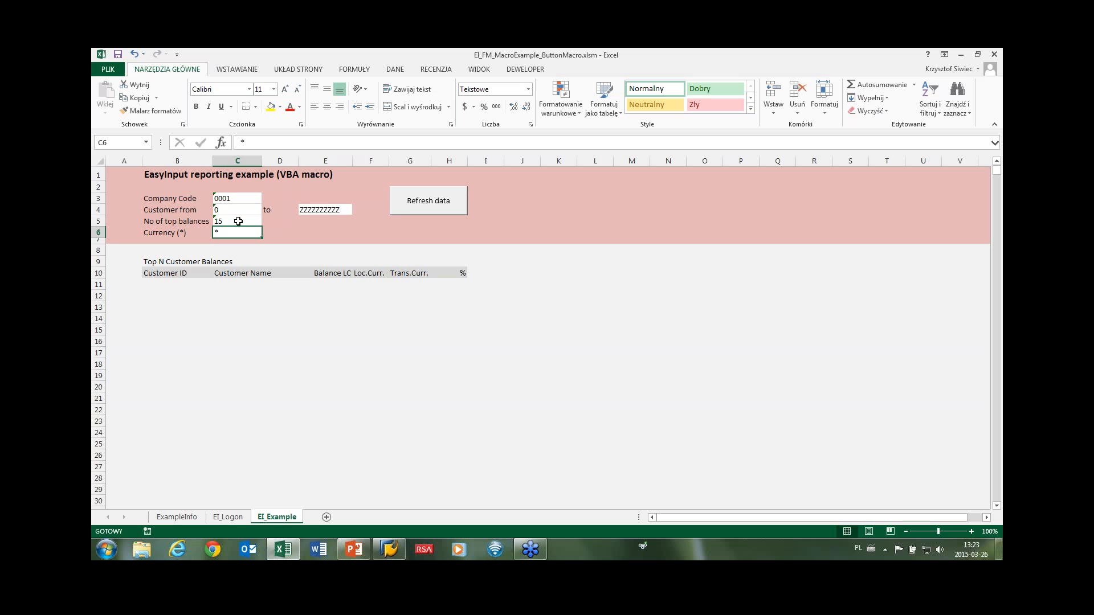
Refresh the report with the SAP password, review the 15 customer balances, and close Excel.
left_click(412, 213)
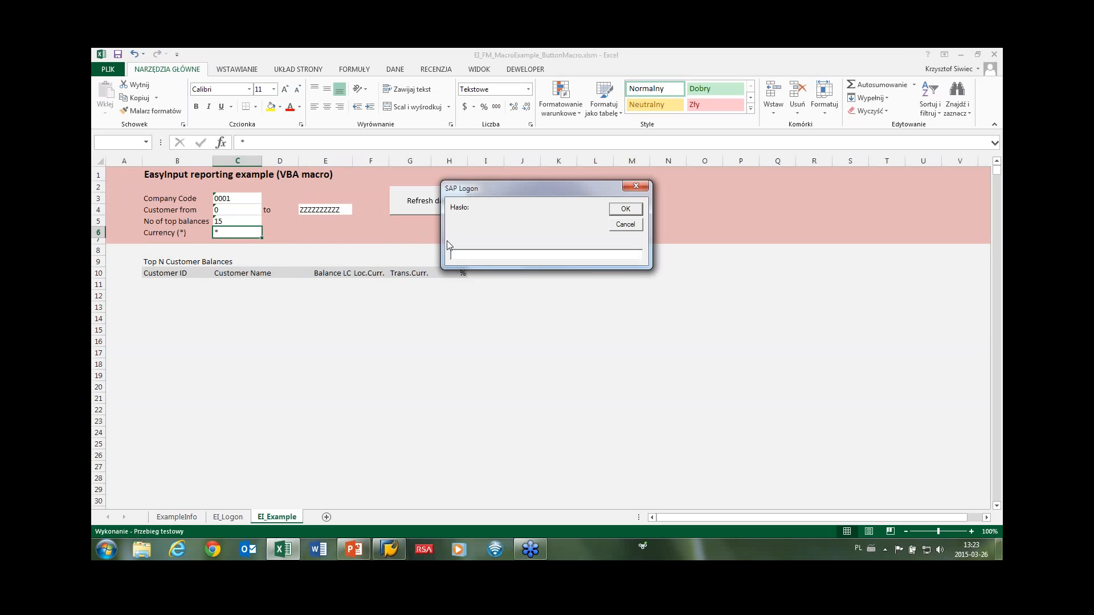
type("******")
key("Return")
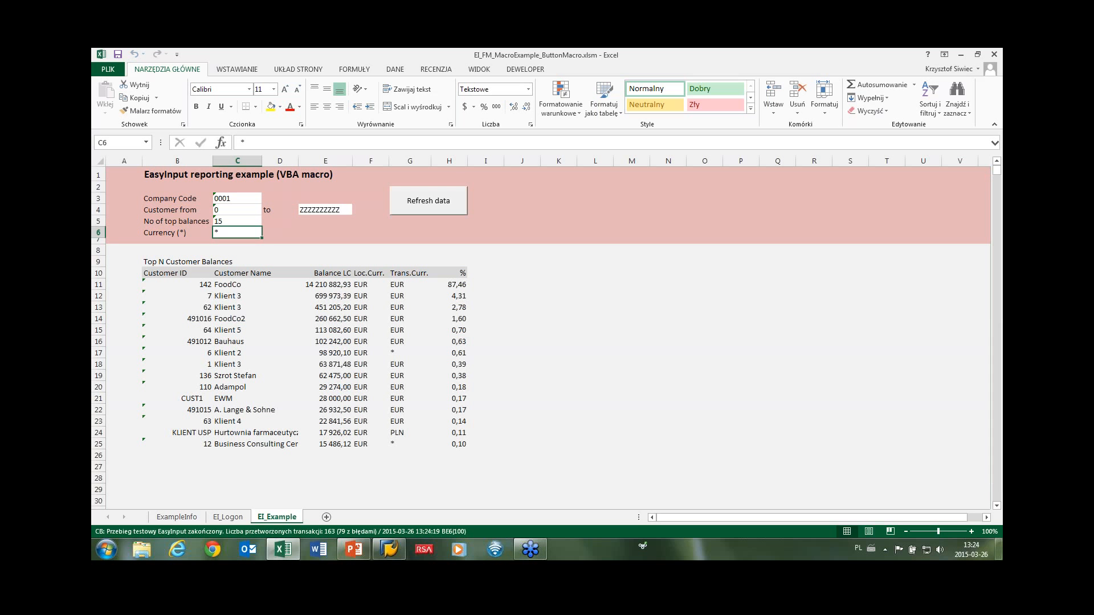
left_click_drag(190, 285, 460, 445)
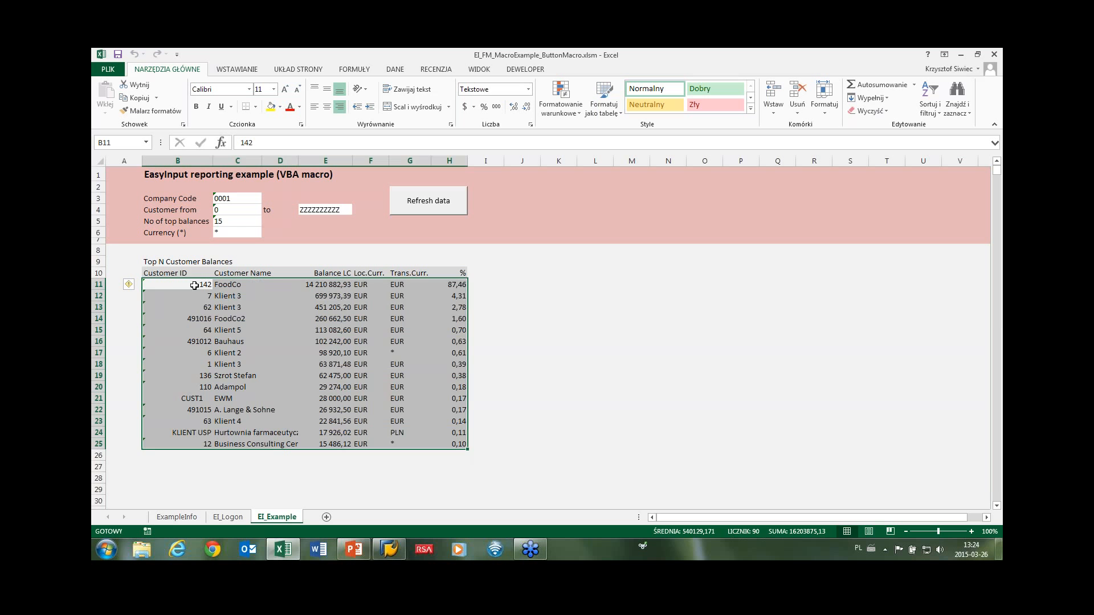
left_click_drag(194, 286, 450, 285)
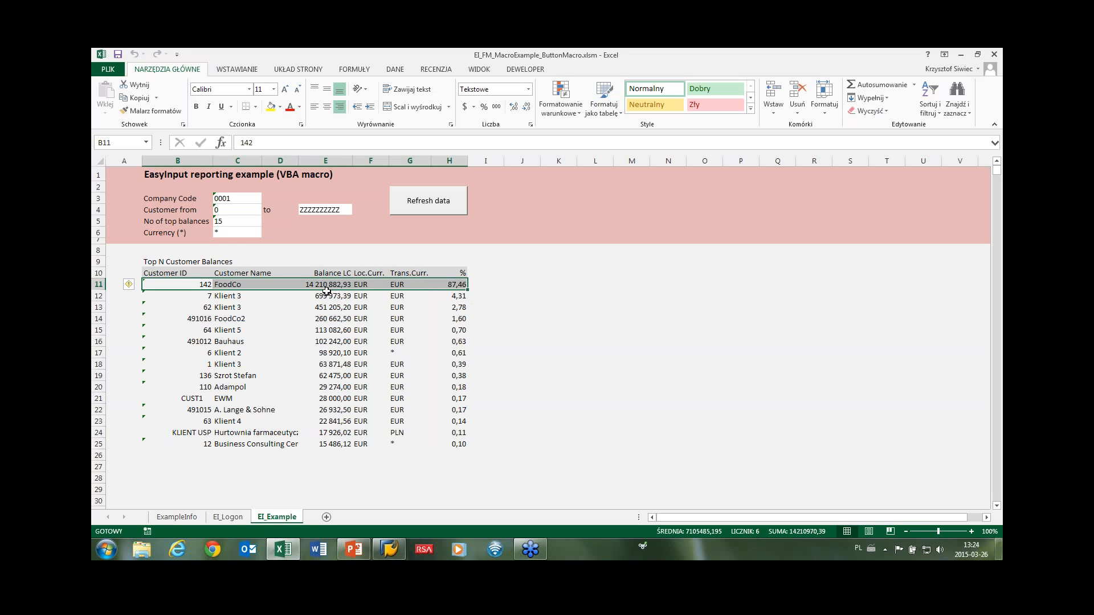
left_click(994, 55)
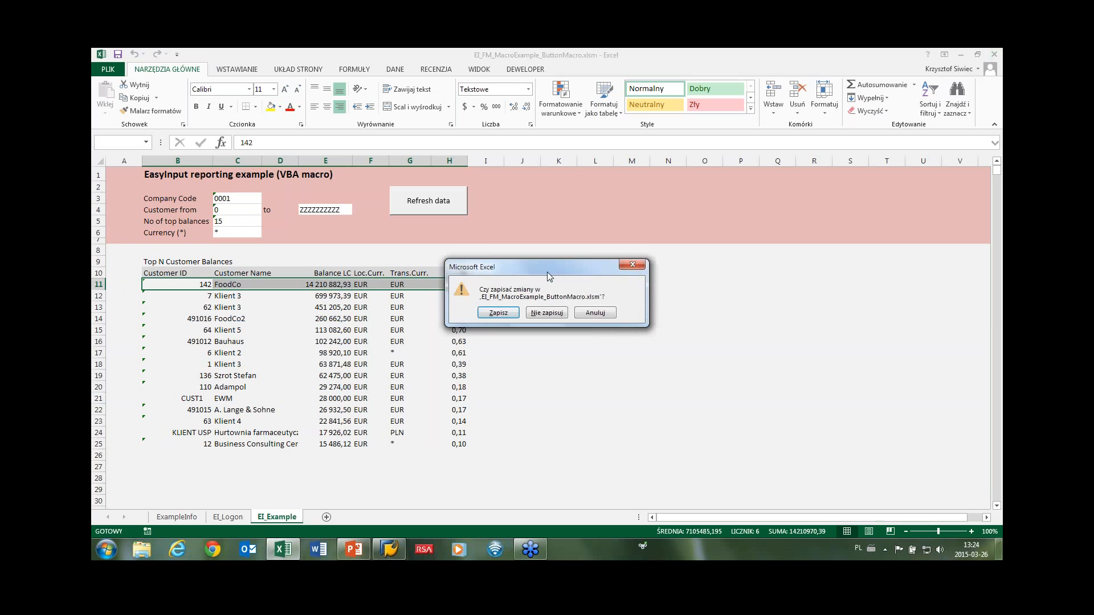
Discard the workbook changes and browse to EasyInput200 > 20150306_EasyInput_221 > InstallationPack_TrialVersion > User > UserInstallation.
left_click(535, 315)
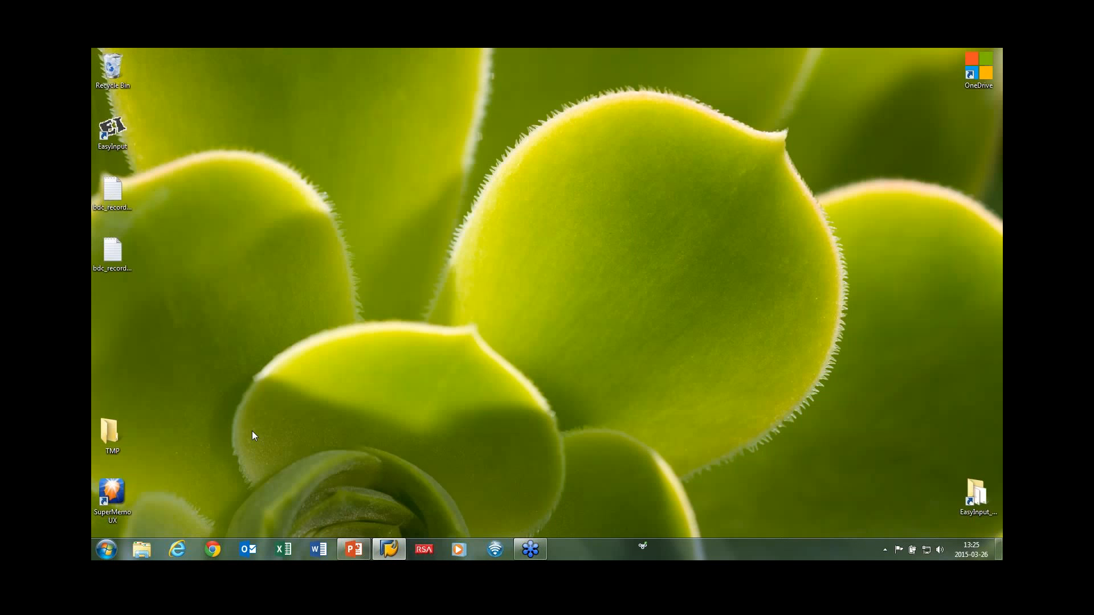
key("super+e")
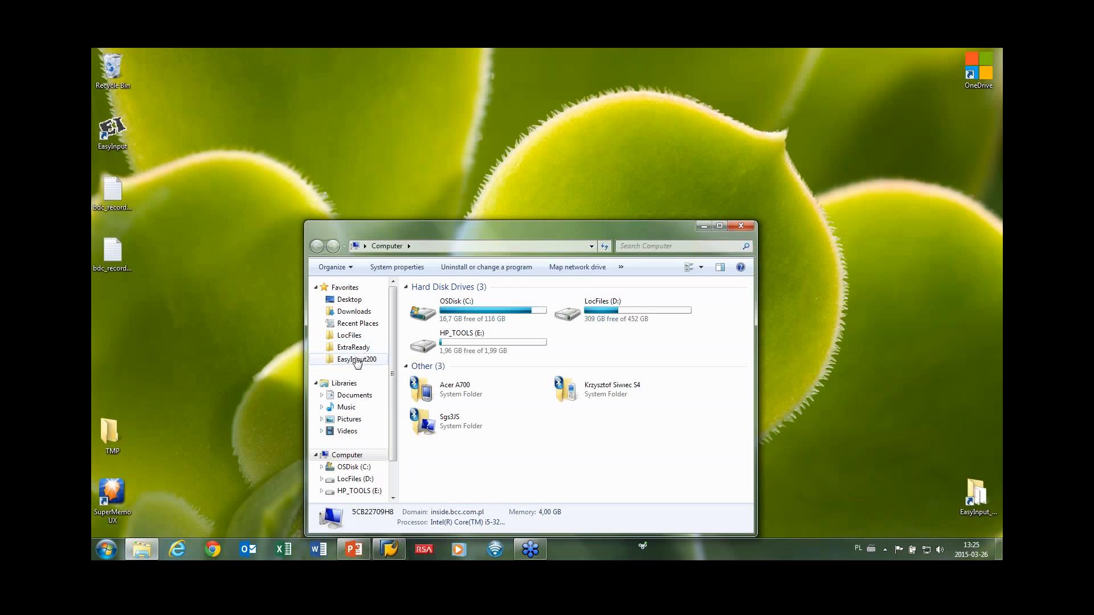
left_click(356, 360)
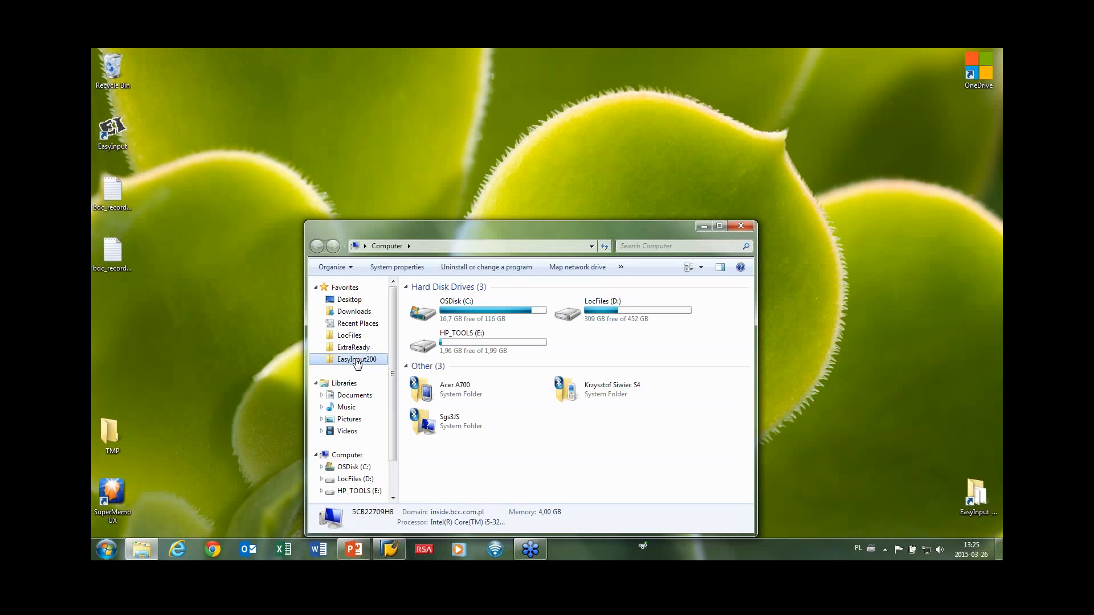
double_click(438, 302)
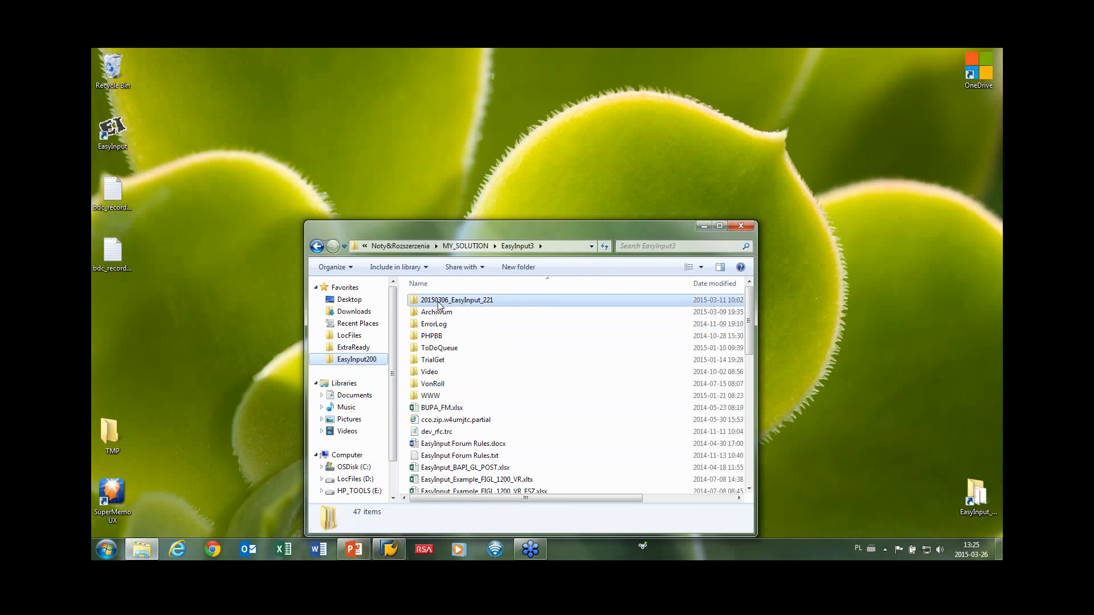
left_click(441, 326)
double_click(442, 328)
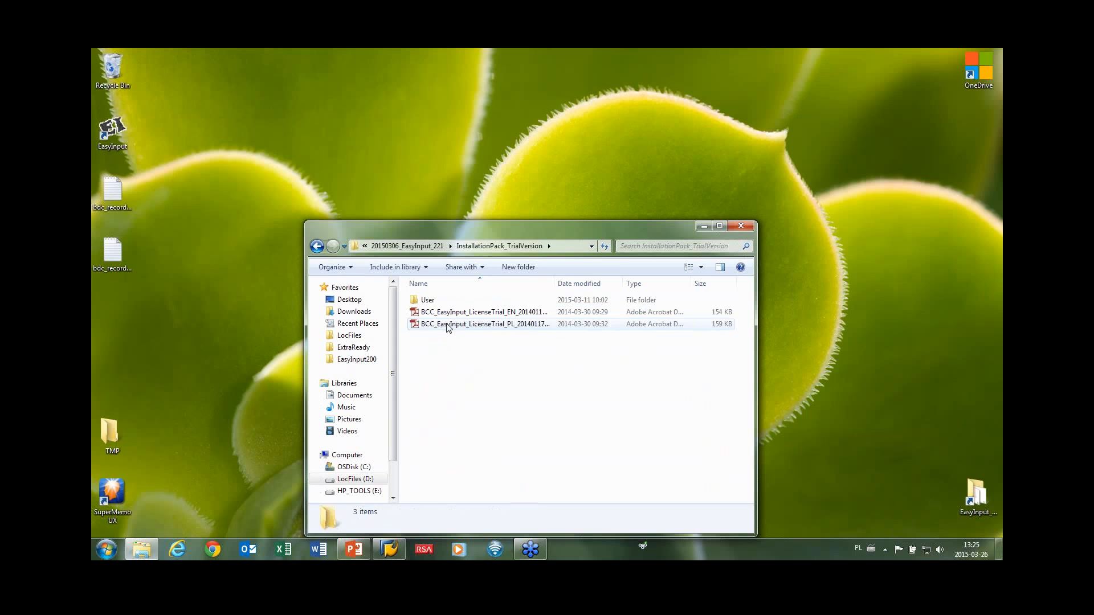
double_click(433, 302)
double_click(429, 302)
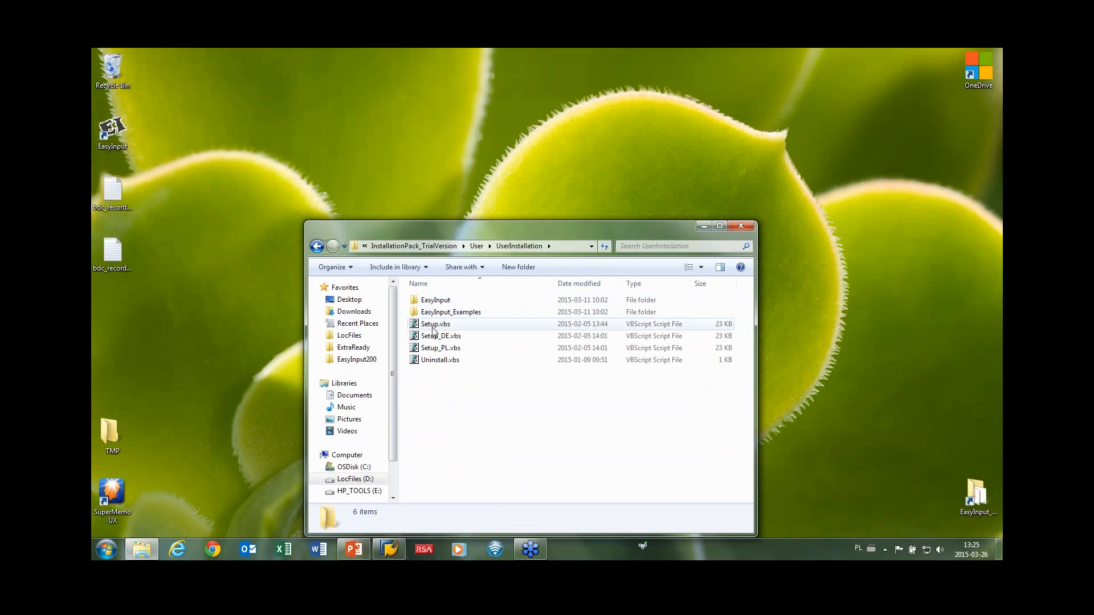
Run Setup.vbs to install EasyInput, acknowledging its messages, and close Explorer.
left_click(434, 328)
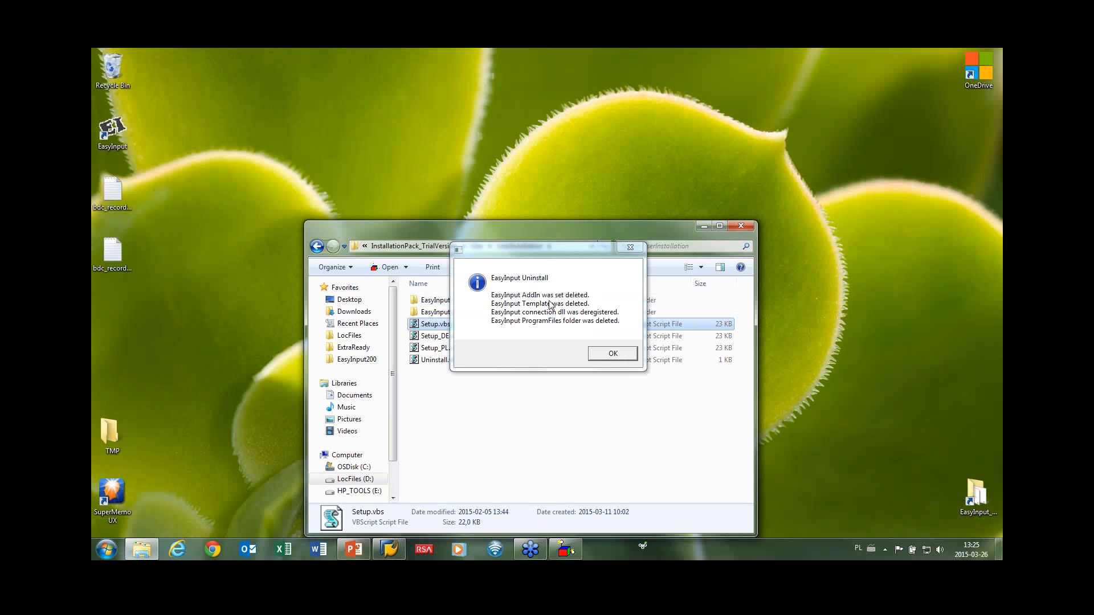
left_click(589, 347)
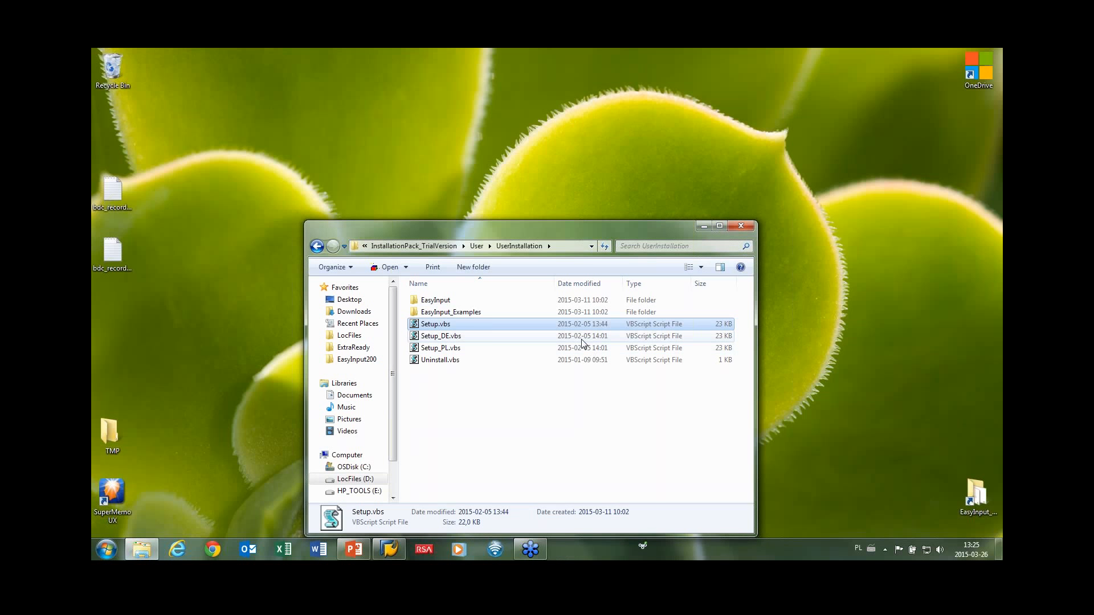
key("Return")
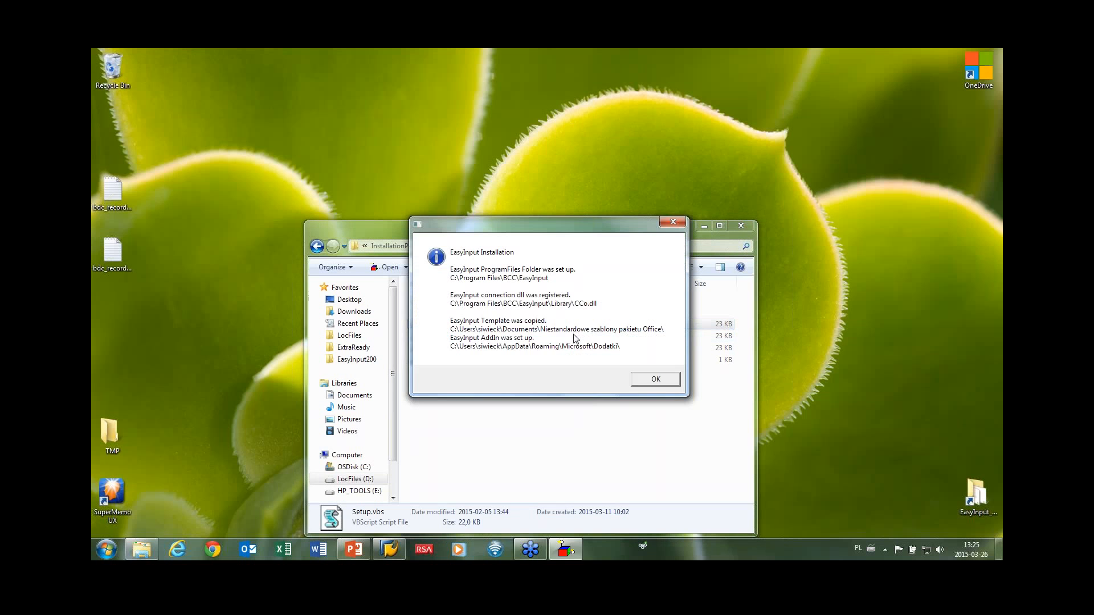
left_click(654, 378)
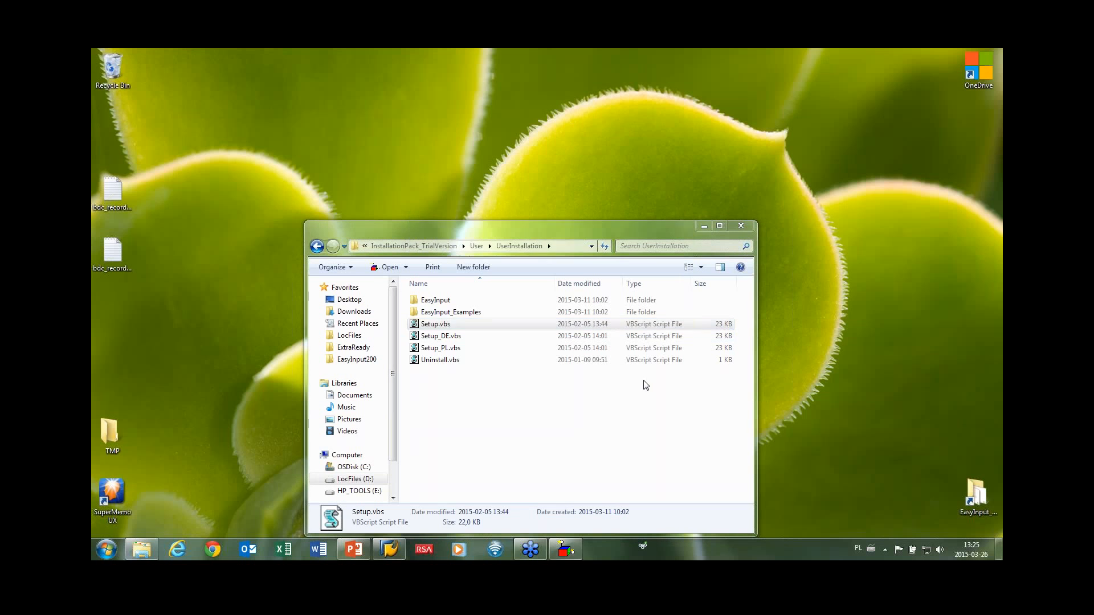
left_click(740, 226)
Launch EasyInput from its desktop shortcut so Excel opens the EasyInput_Welcome workbook.
double_click(114, 130)
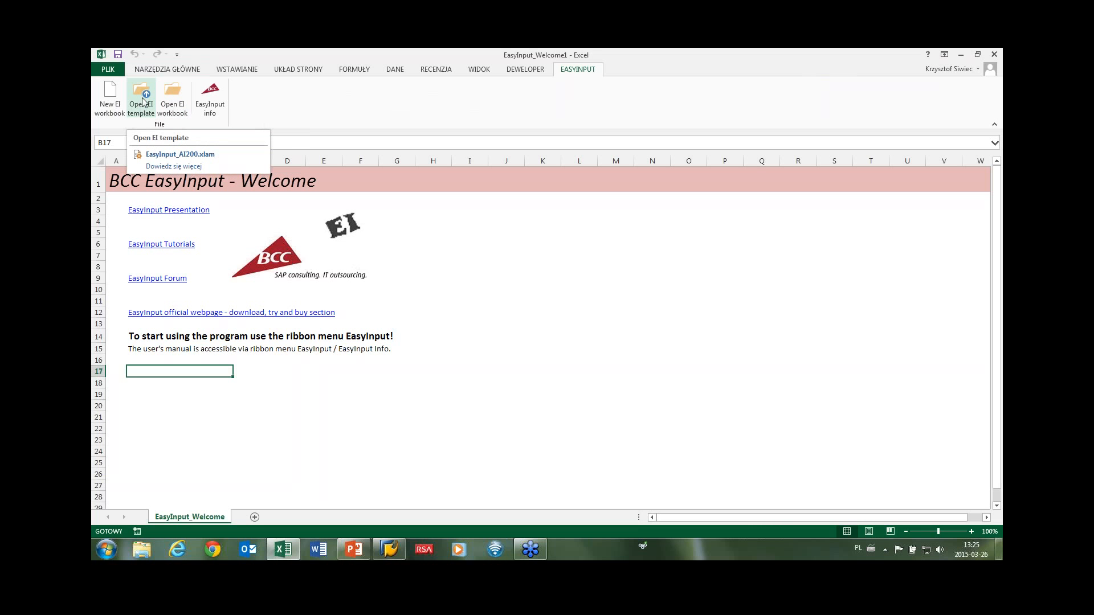
Create a new EasyInput_EmptyTemplate1 workbook and pick the BE6 [ERP 6.0] system in SAP Logon.
left_click(114, 98)
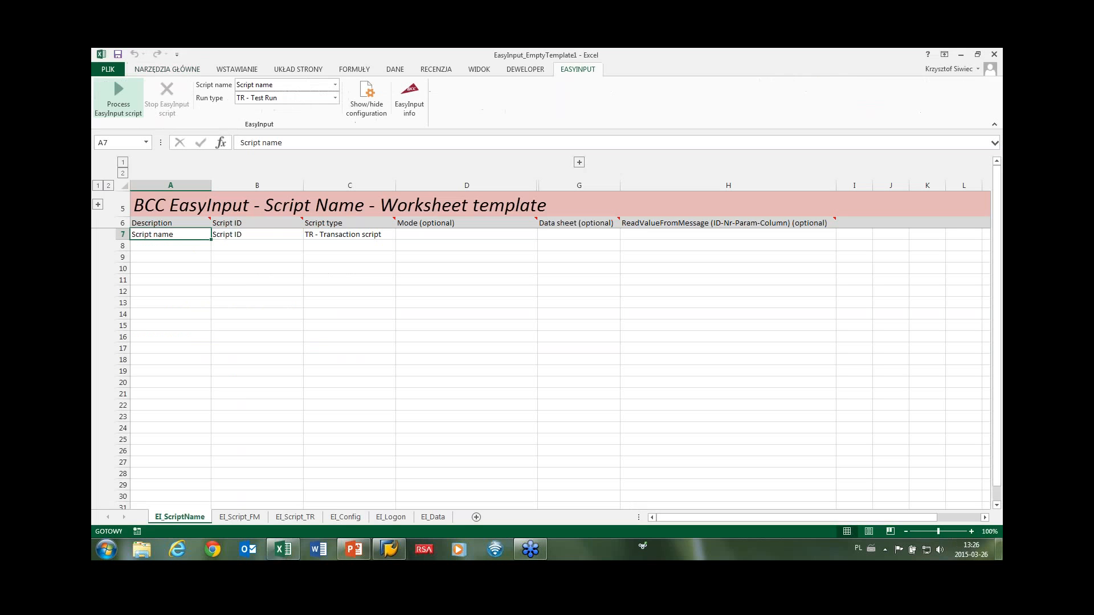
left_click(391, 548)
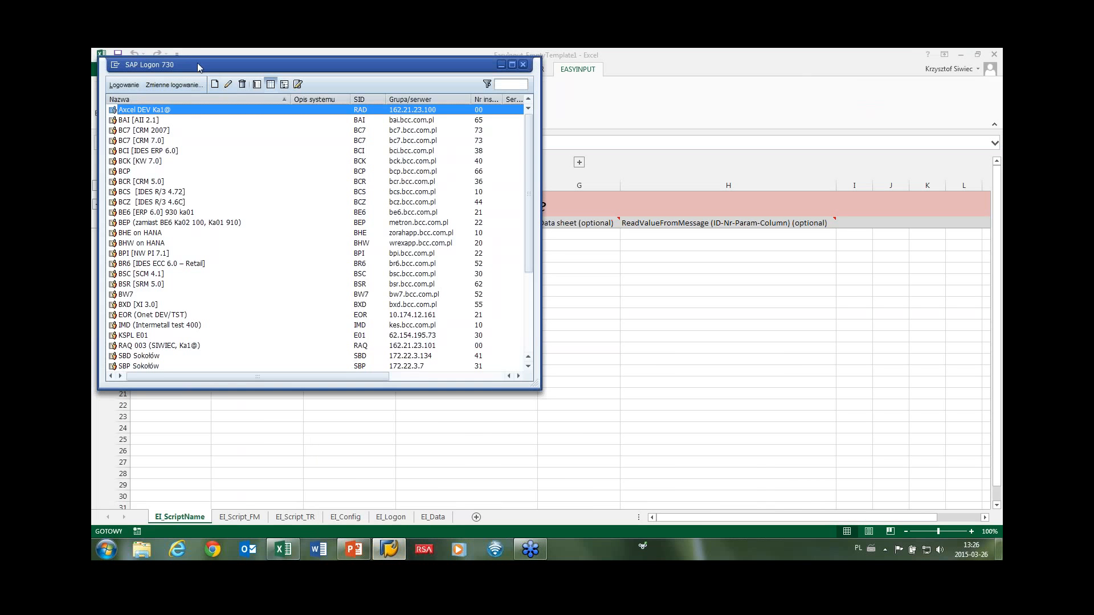
left_click(133, 213)
Log on to BE6 with the user name and password, then close the Polish-language session.
double_click(134, 214)
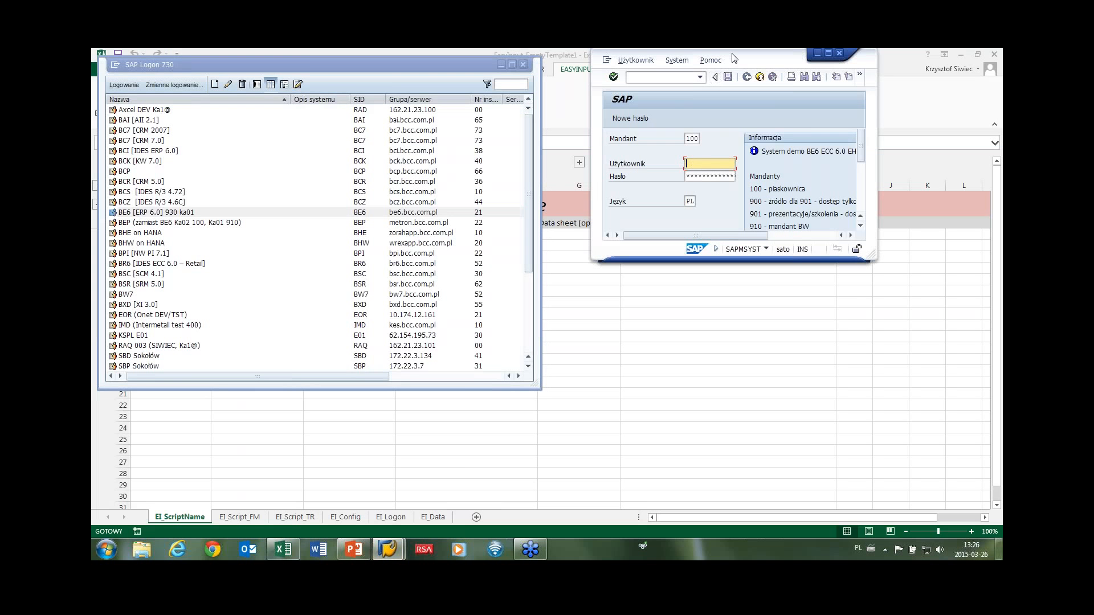
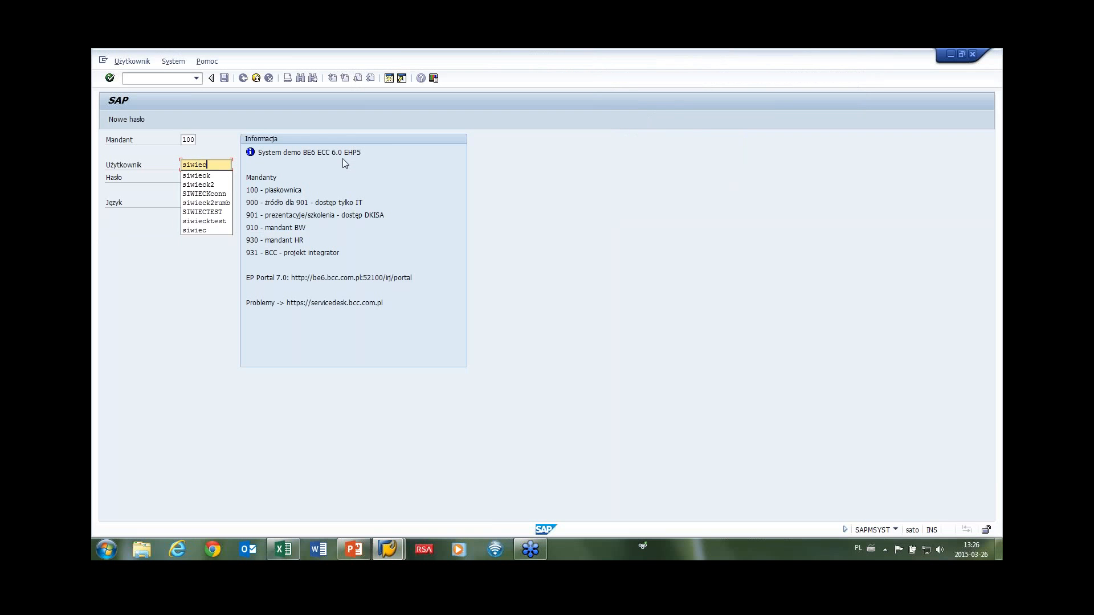
key("Tab")
key("Return")
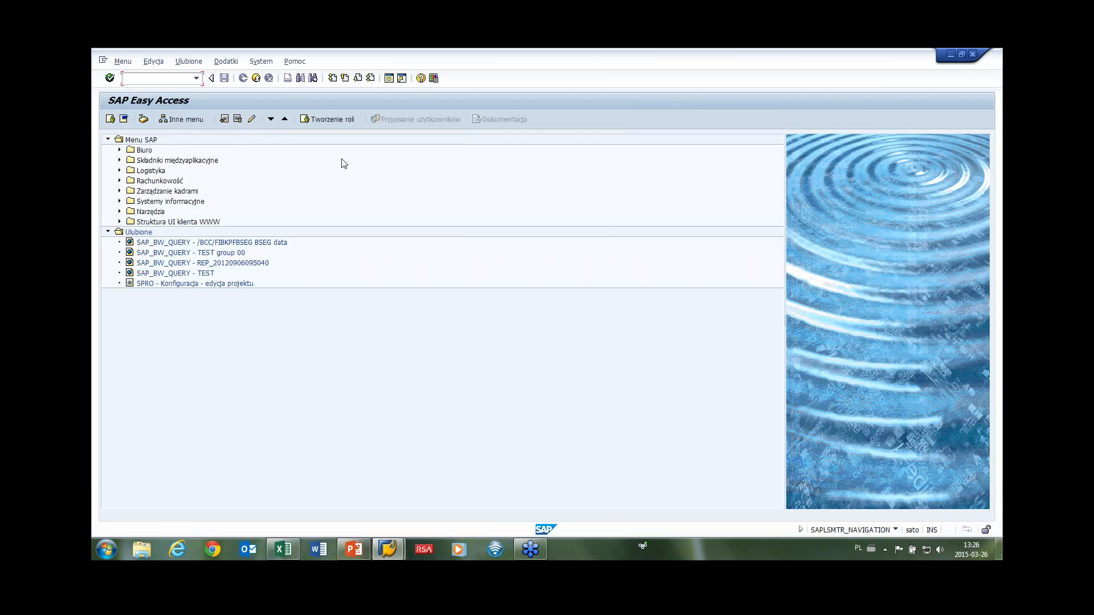
left_click(255, 81)
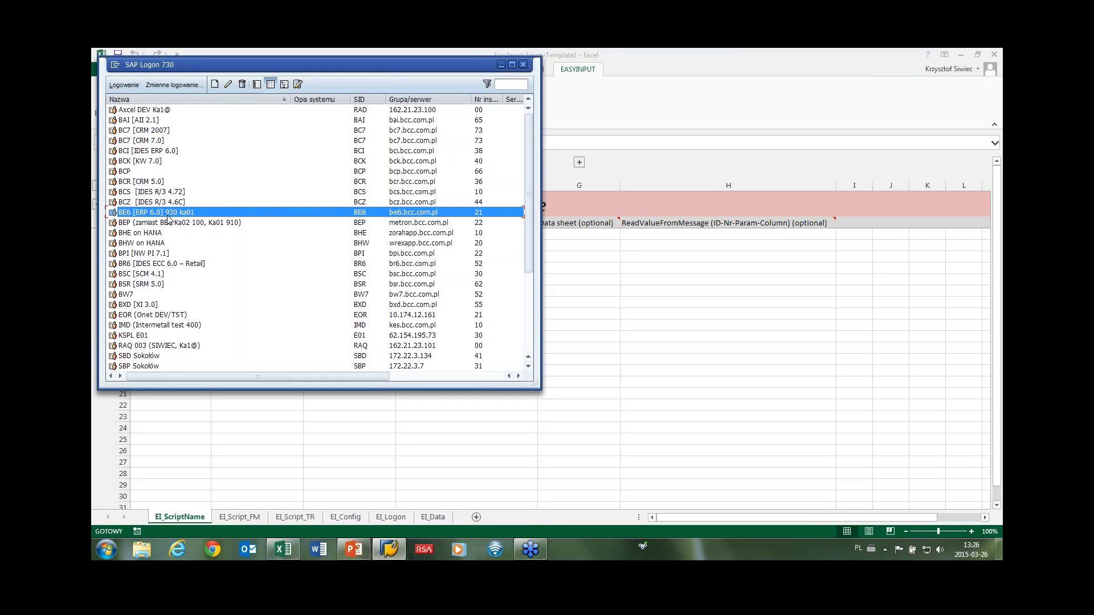
Log on to BE6 again with logon language EN and dismiss the copyright notice.
double_click(167, 214)
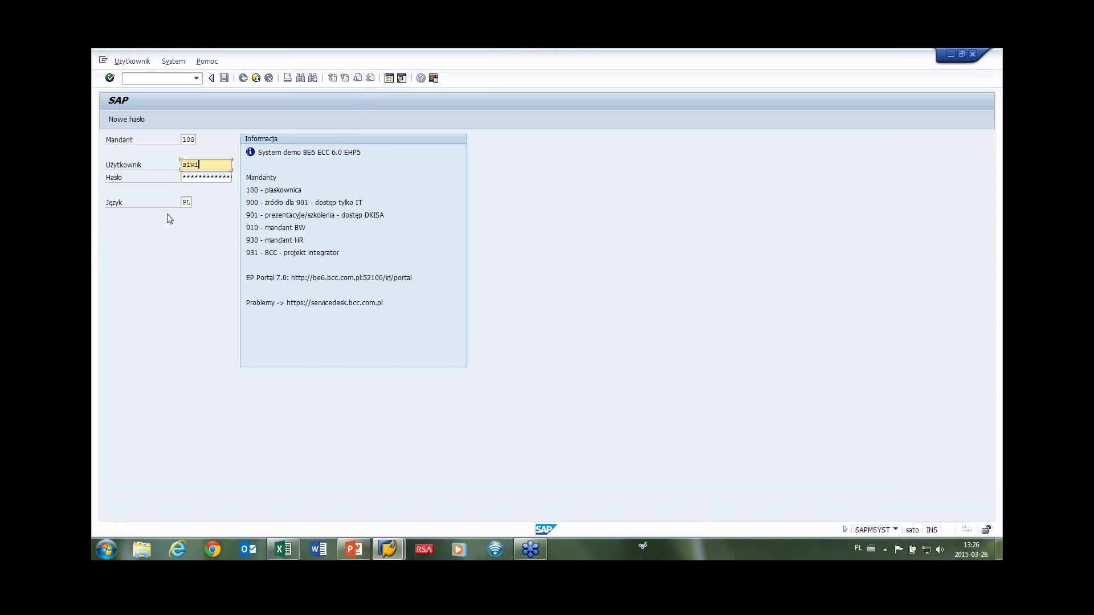
type("eck")
key("Tab")
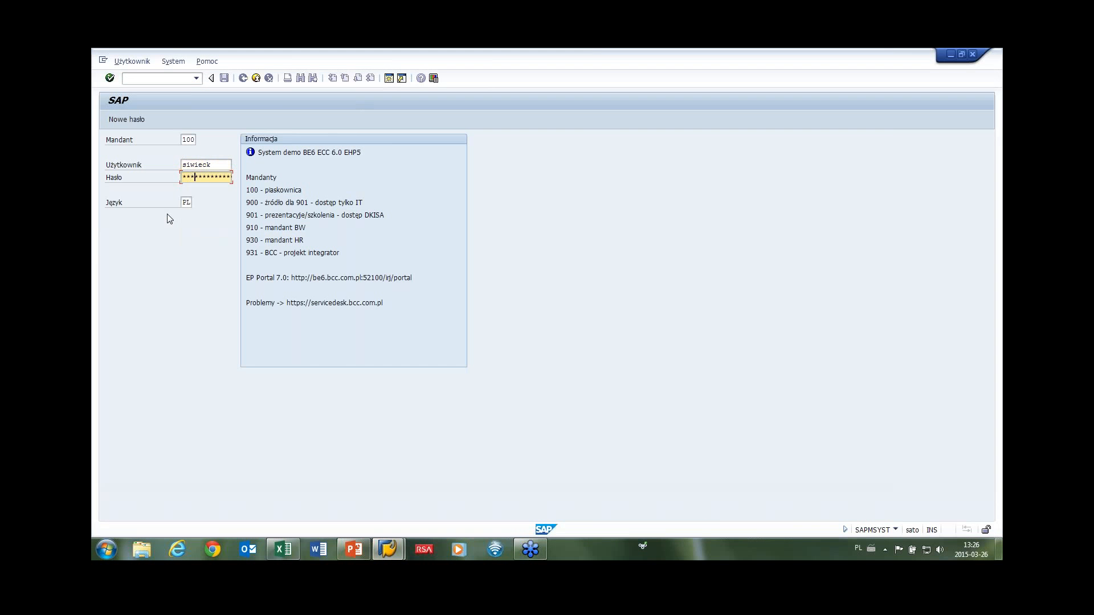
key("Tab")
type("en")
key("Return")
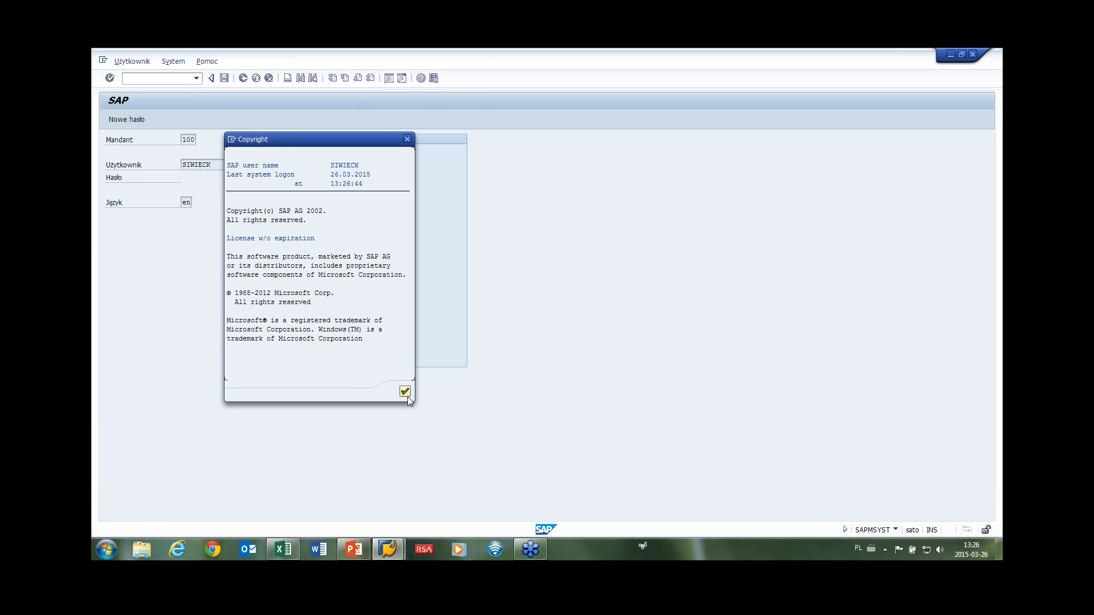
left_click(404, 391)
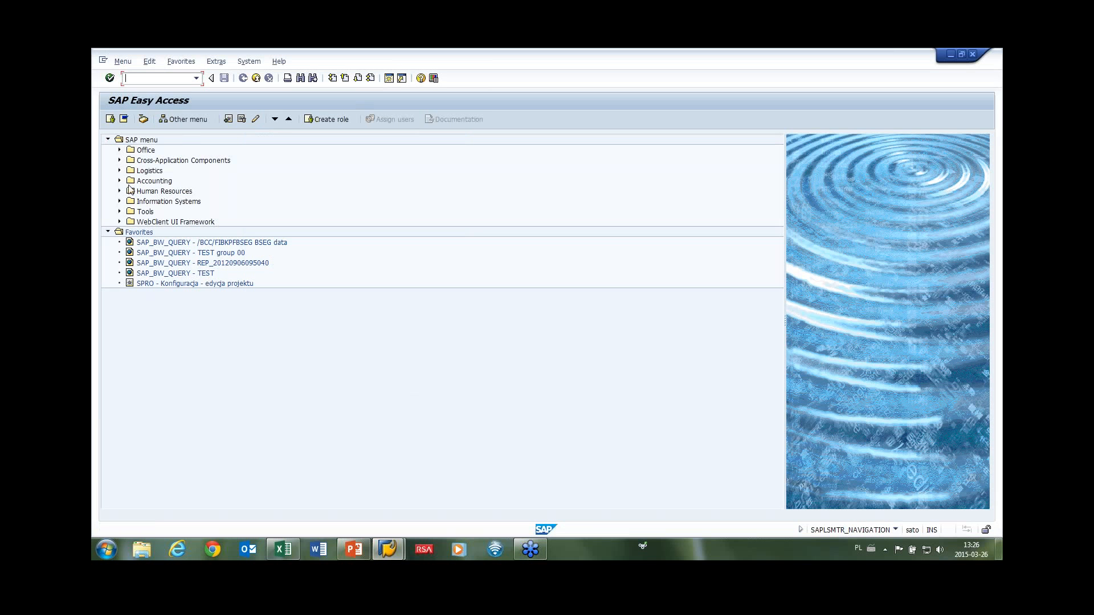
Expand the menu tree to Cost Center Individual Processing, select KS01 - Create, and enter SHD.
left_click(119, 181)
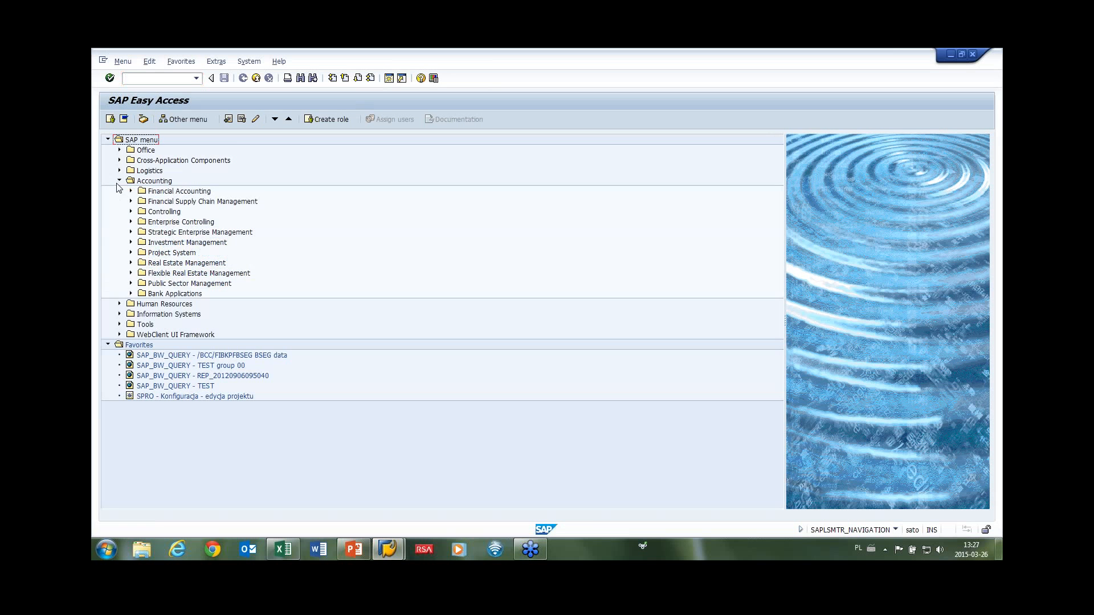
left_click(131, 212)
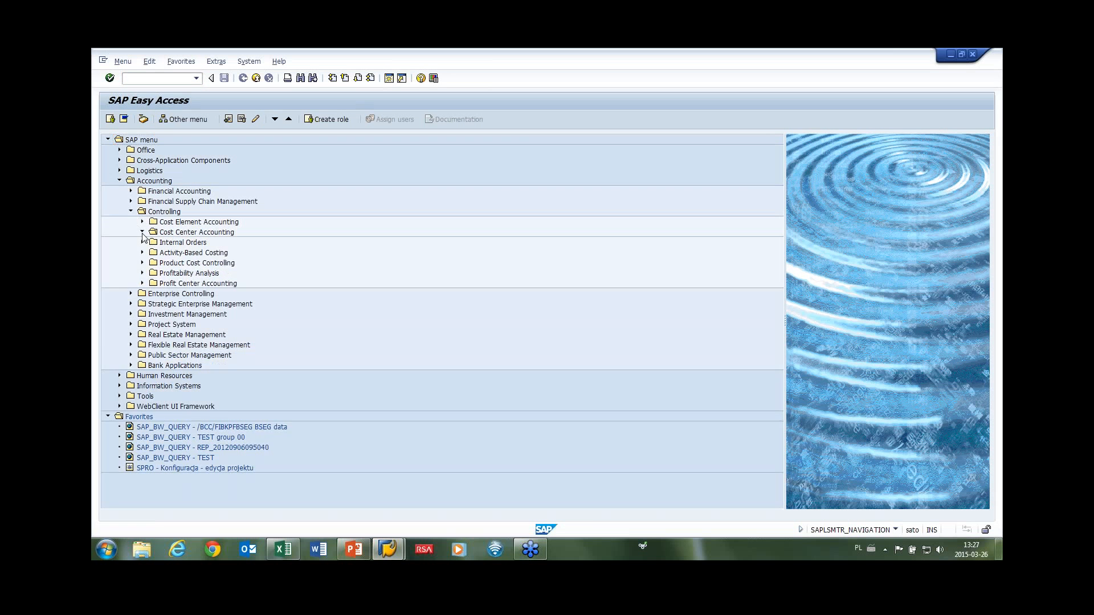
left_click(142, 232)
left_click(154, 242)
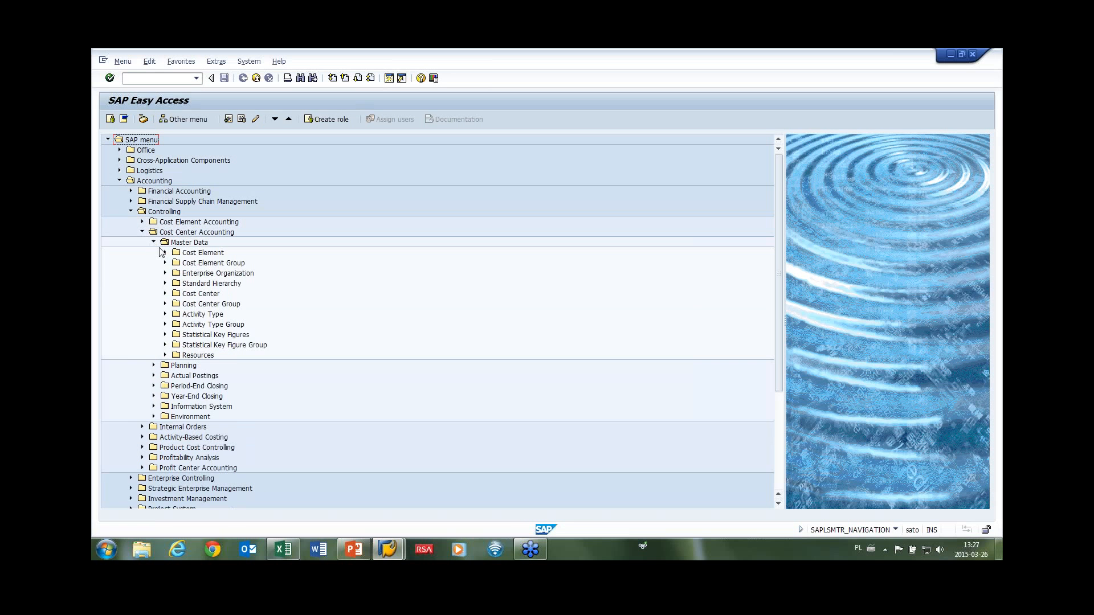
left_click(165, 293)
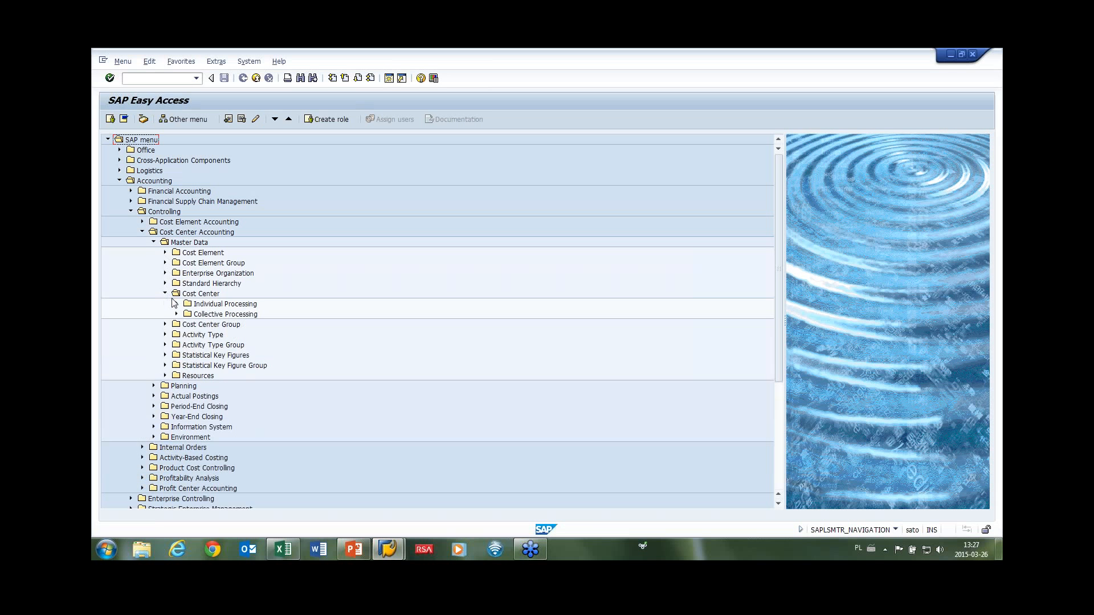
left_click(176, 303)
left_click(215, 317)
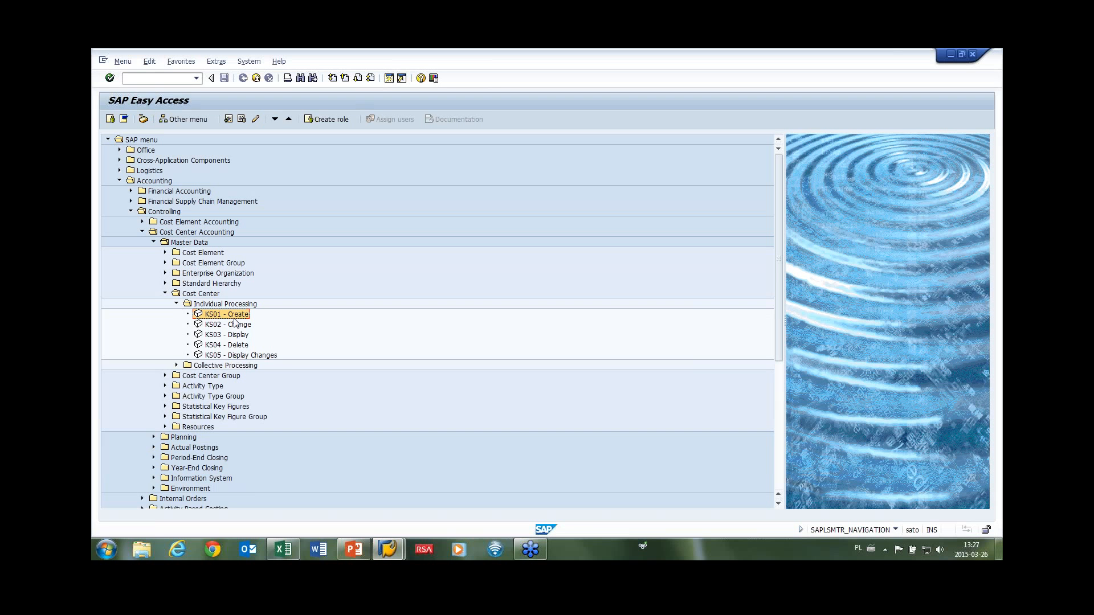
left_click(150, 79)
type("SHDB")
Start a new SHDB recording named KS01_KS for transaction KS01.
key("Return")
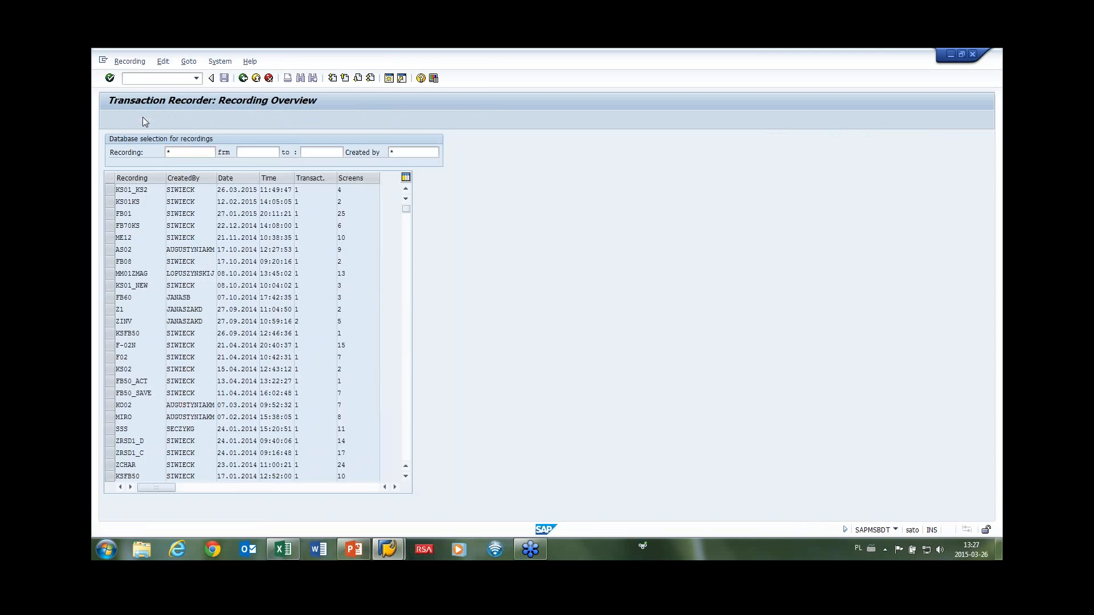
left_click(141, 119)
left_click(254, 221)
type("KS01")
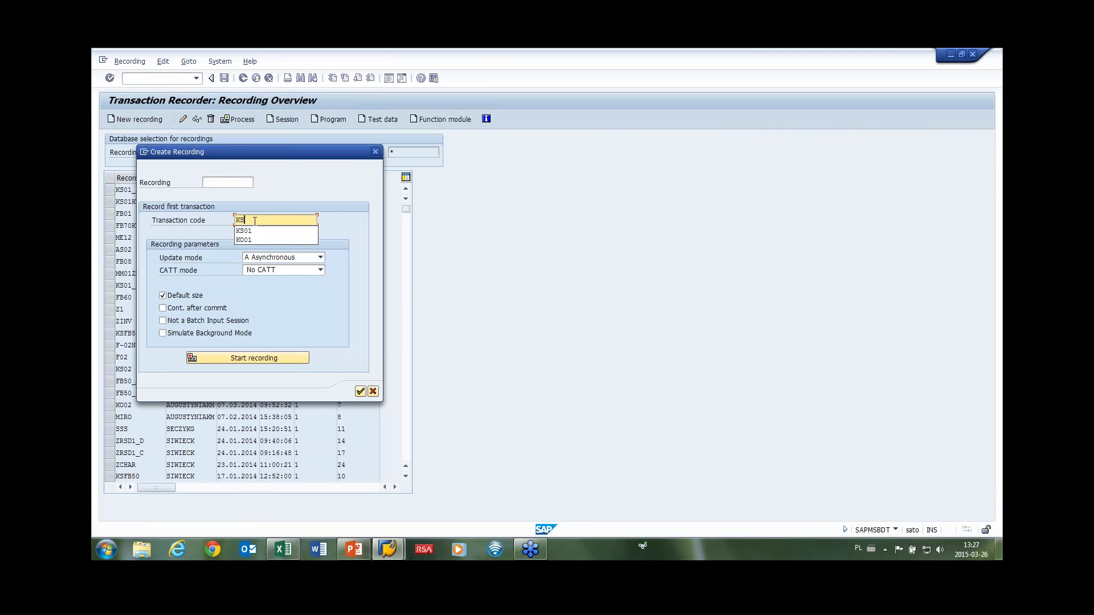
left_click(221, 182)
type("KS01")
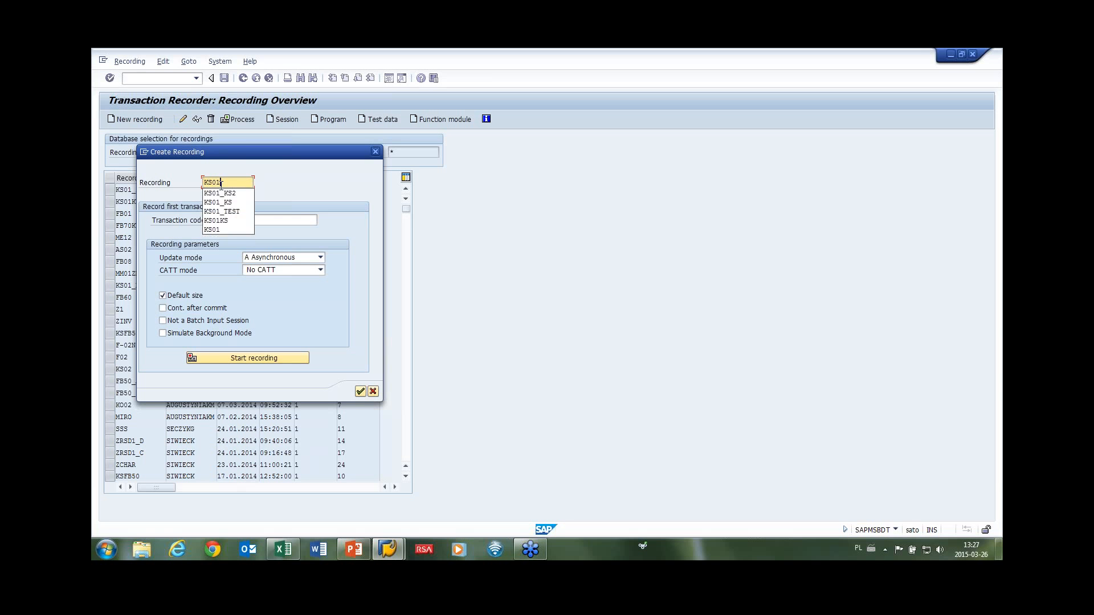
type("_KS")
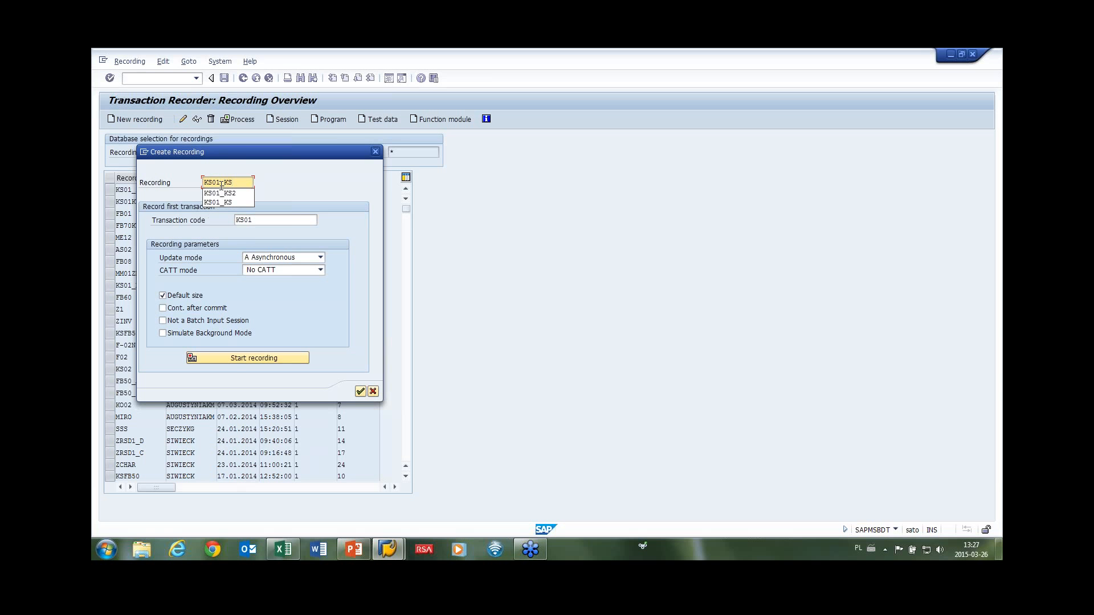
left_click(236, 361)
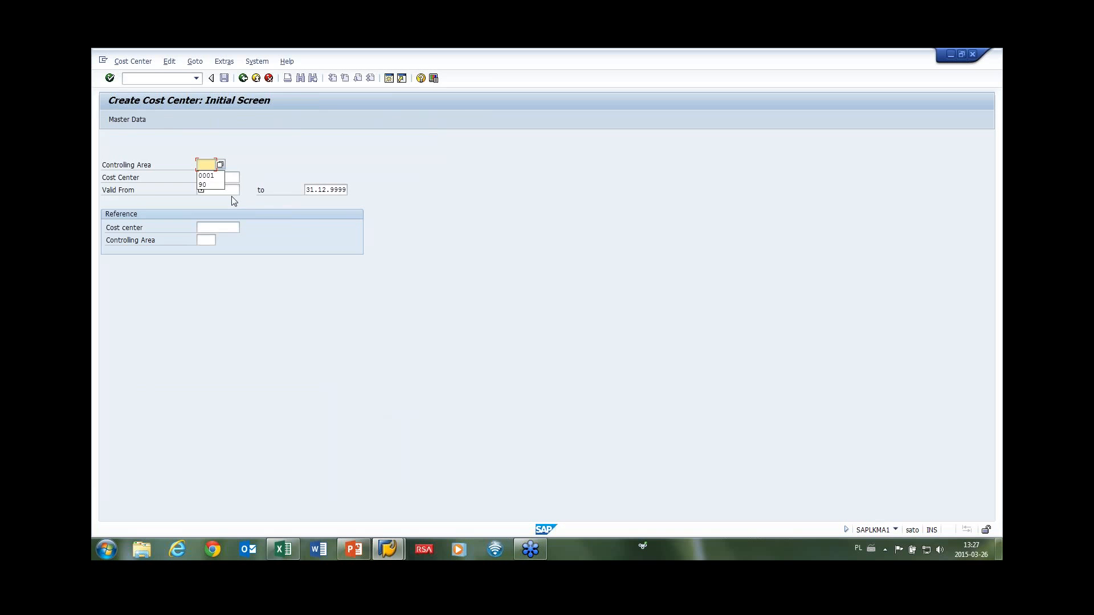
Enter controlling area 0001, cost center ZZZZKS0071, valid from 01.01.2015 to 31.12.9999.
left_click(209, 176)
left_click(221, 178)
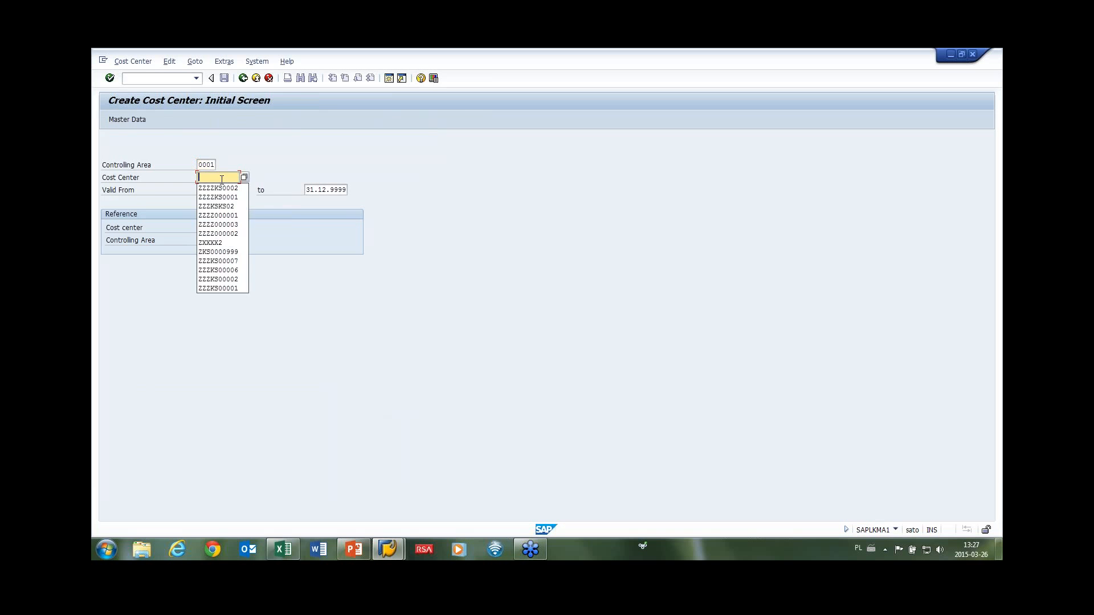
left_click(222, 188)
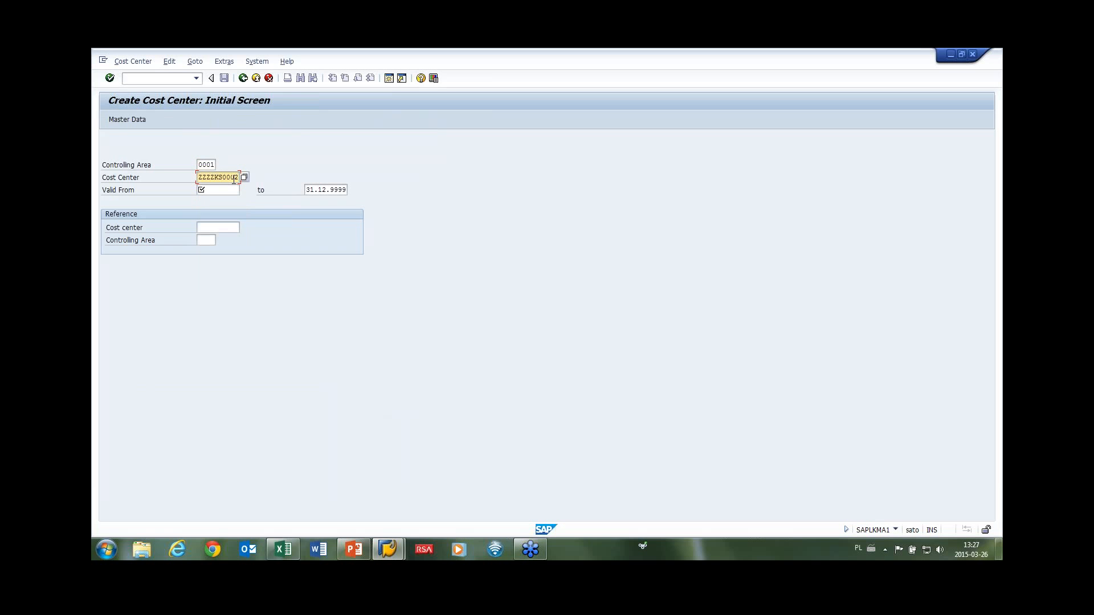
left_click_drag(237, 177, 247, 180)
left_click(211, 189)
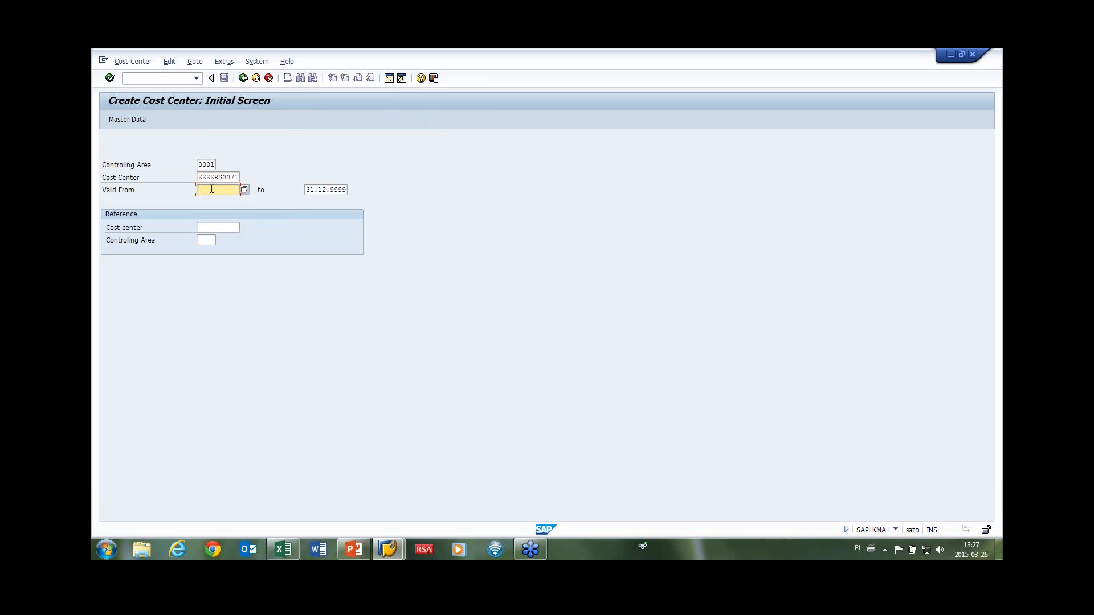
type("01.01.201")
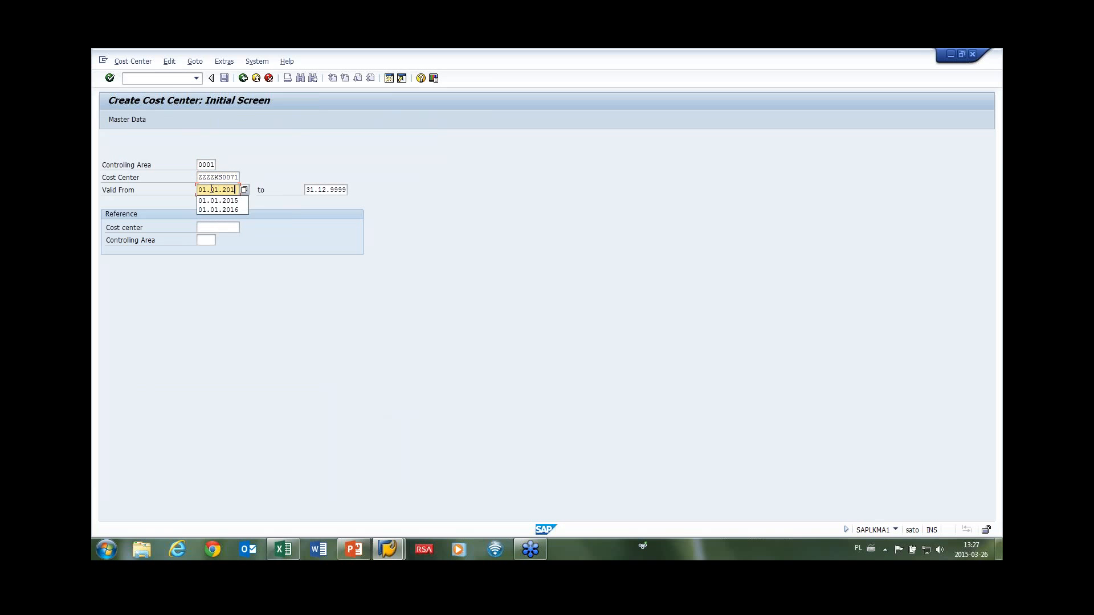
type("5")
left_click(306, 191)
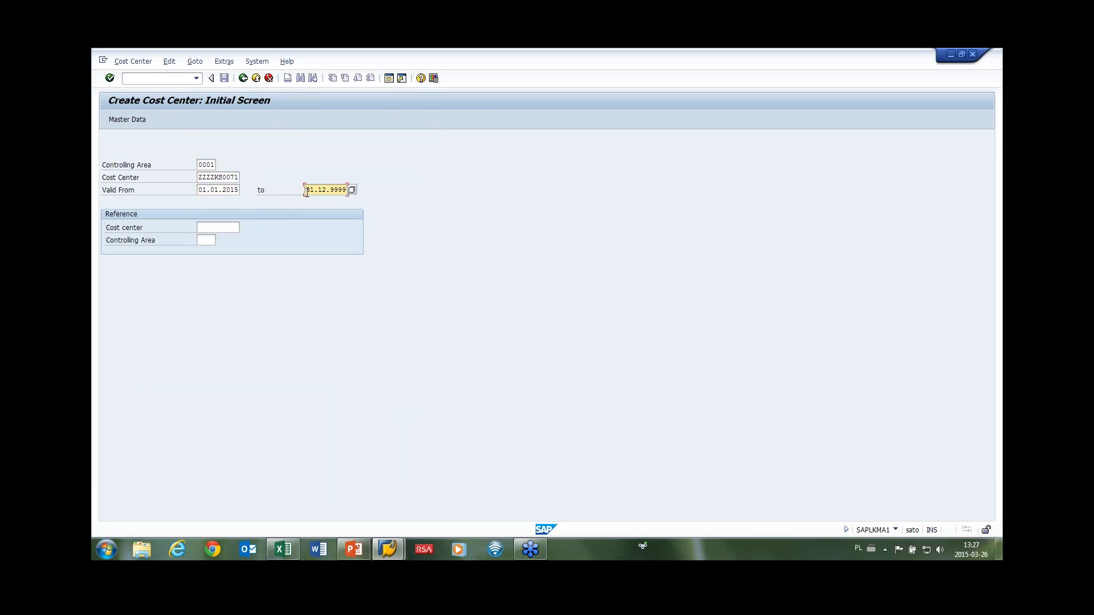
left_click_drag(306, 191, 364, 194)
key("ctrl+x")
key("ctrl+v")
Fill the cost center name 'CC name' and description 'CC description'.
key("Return")
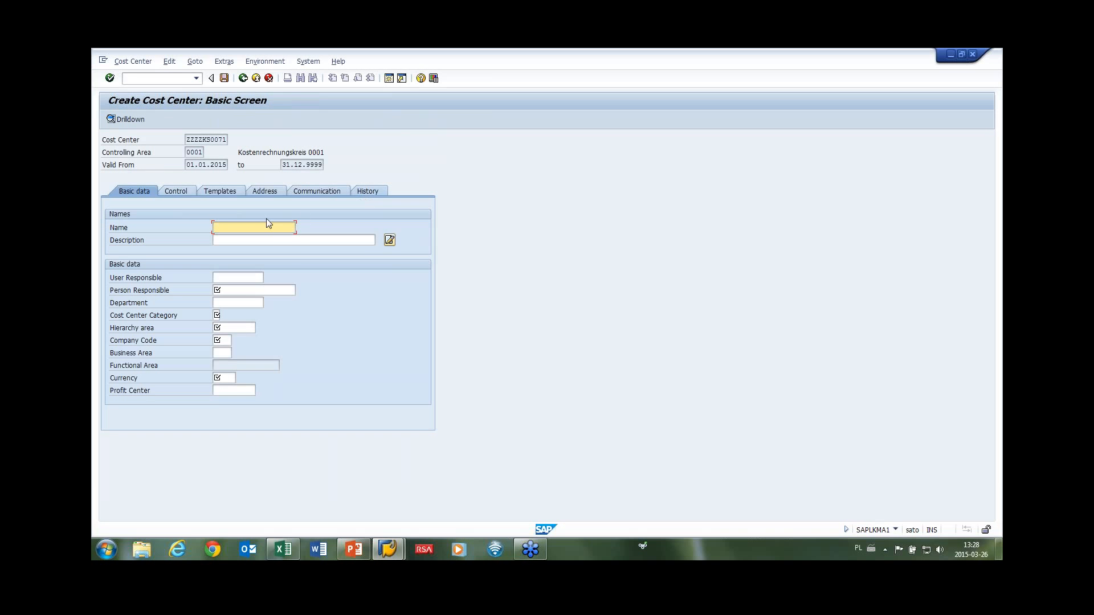
key("BackSpace")
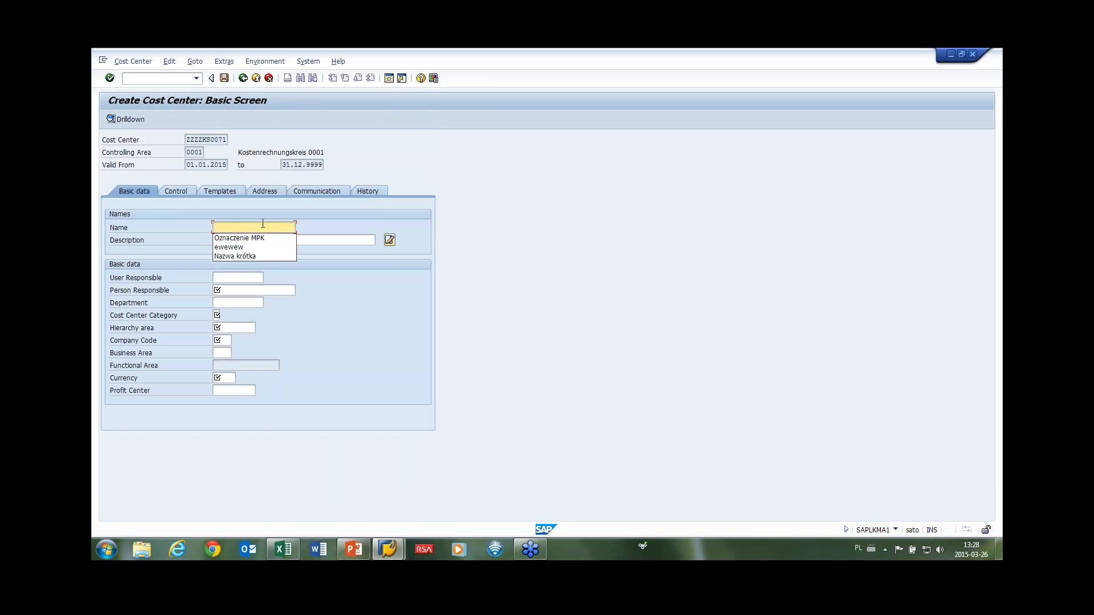
key("Escape")
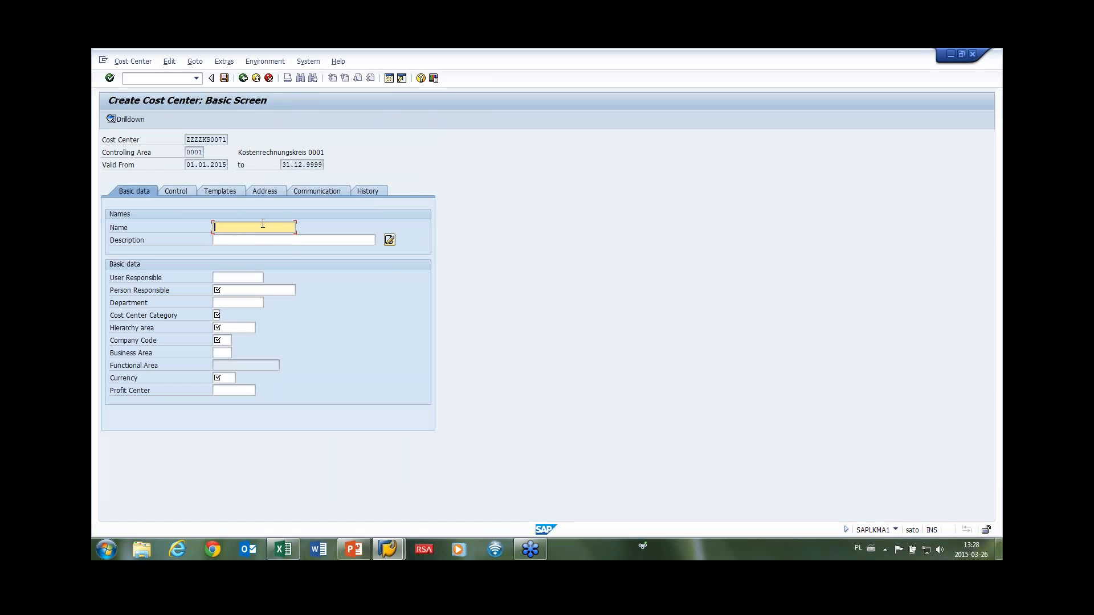
type("CC name")
key("Tab")
type("CC")
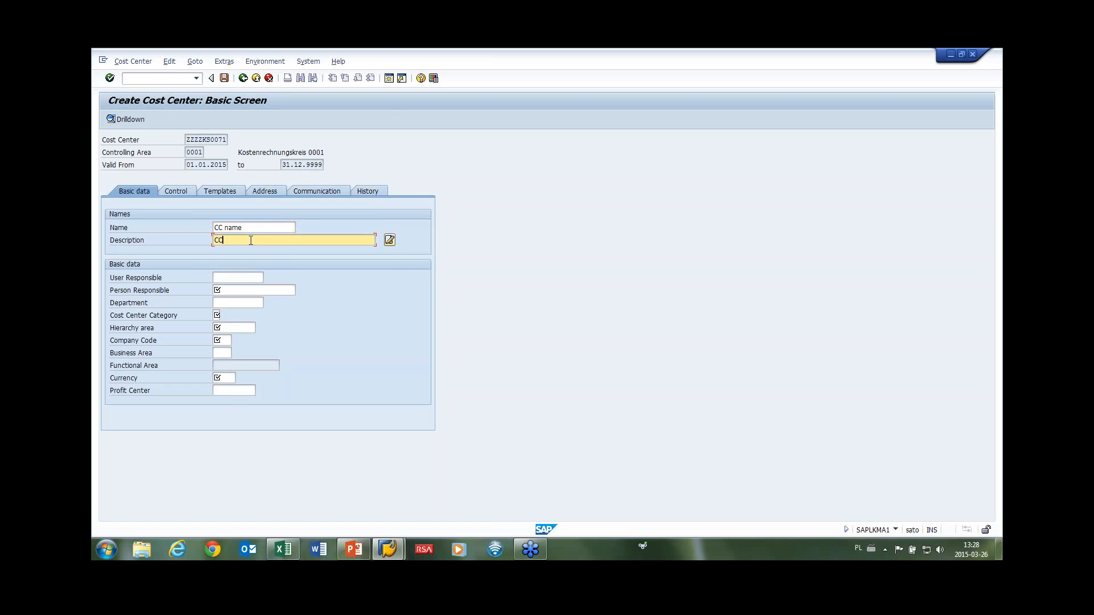
type(" description")
Fill the user responsible from earlier entries and enter the person responsible's user ID.
left_click(237, 277)
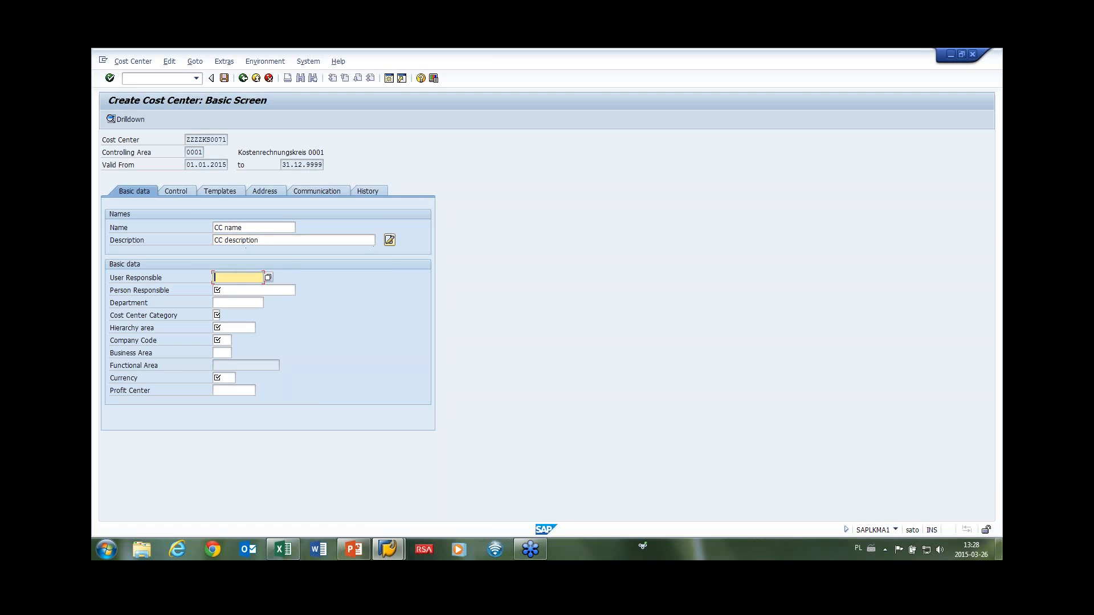
key("BackSpace")
left_click(233, 288)
left_click(233, 289)
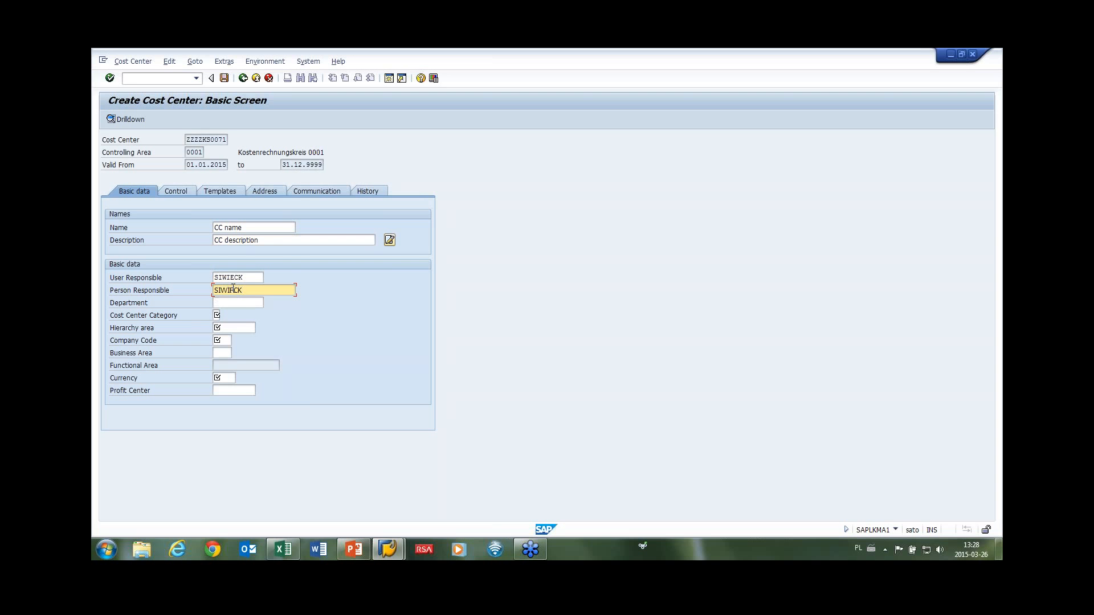
left_click(231, 303)
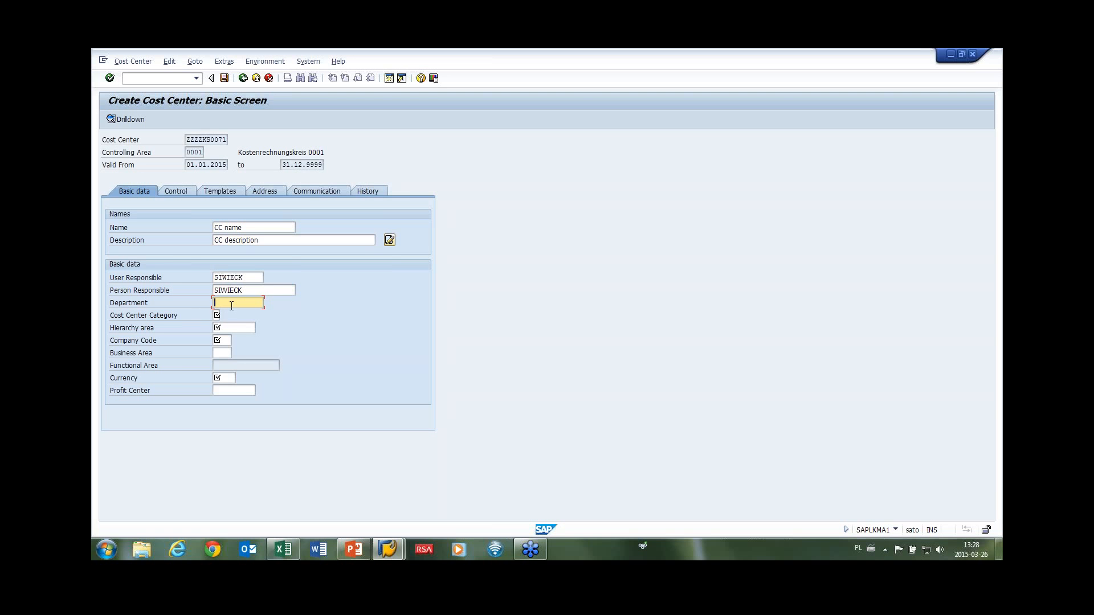
Set the cost center category to Logistics from the category list.
left_click(216, 315)
left_click(224, 315)
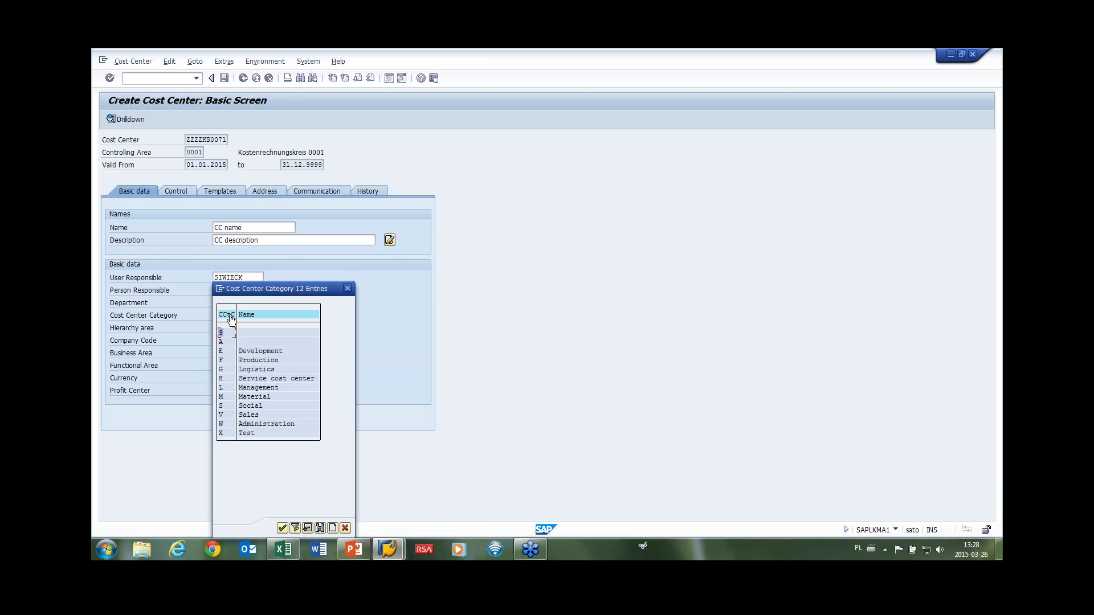
left_click(251, 370)
double_click(252, 370)
Fill hierarchy area 0001-1, company code 0001, business area 0001, EUR and profit center CZ01.
left_click(222, 329)
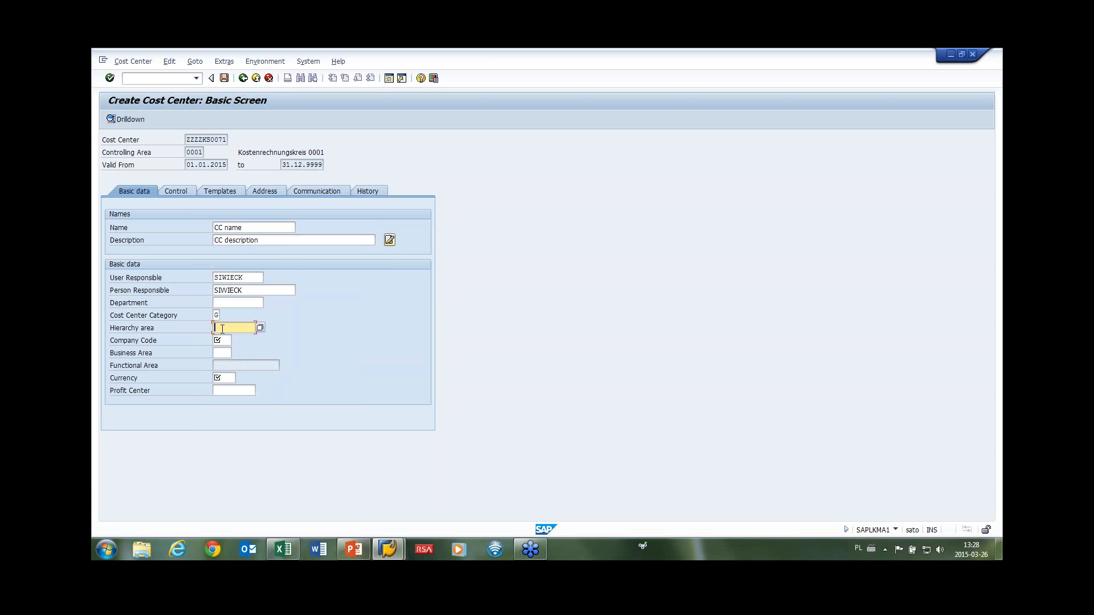
left_click(226, 337)
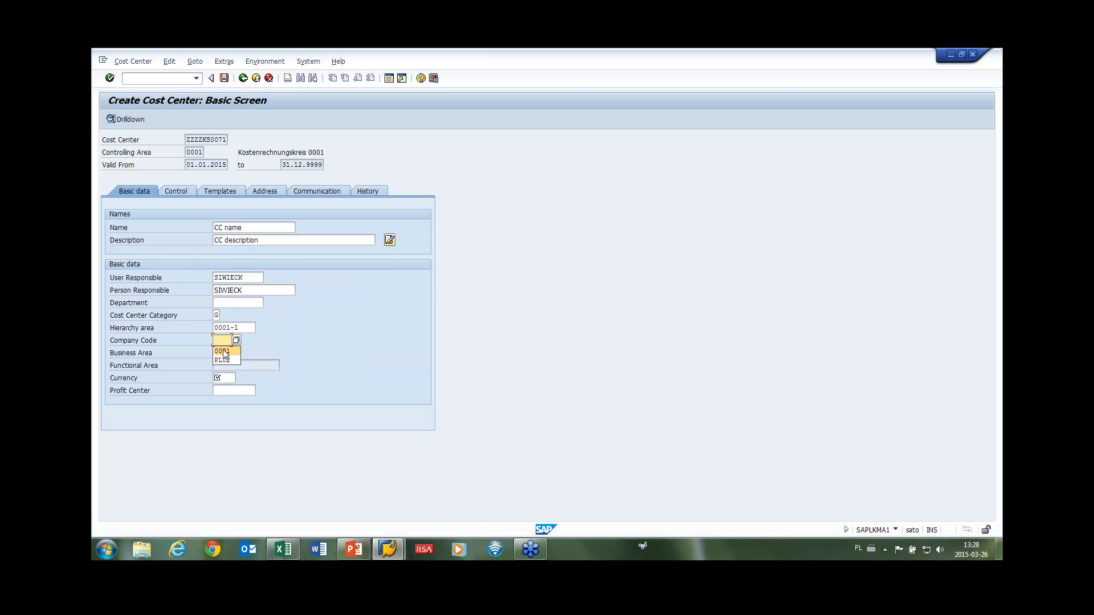
left_click(223, 351)
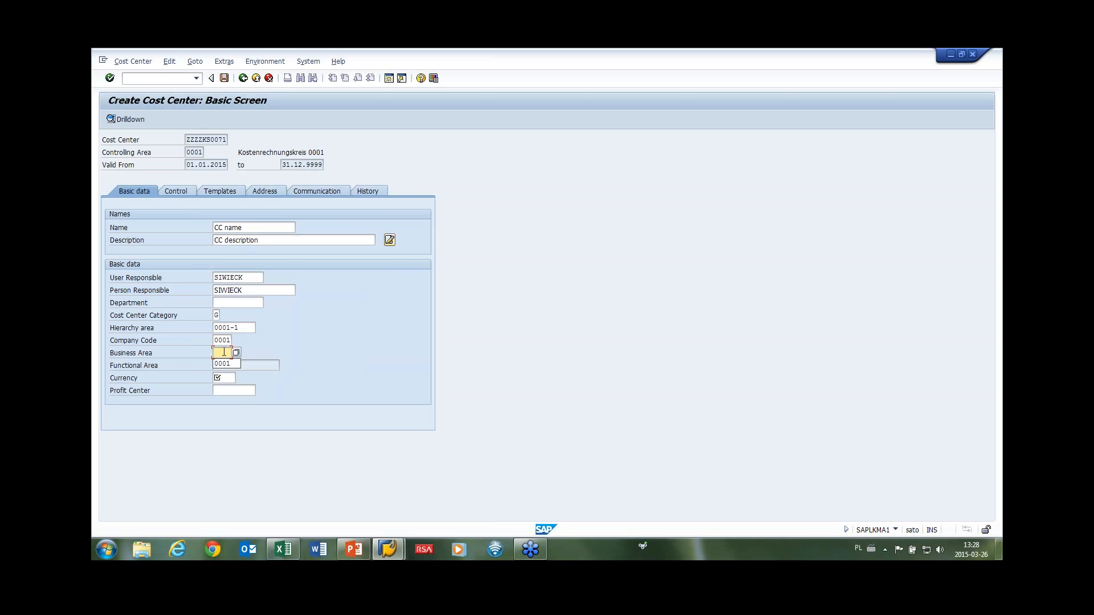
left_click(223, 363)
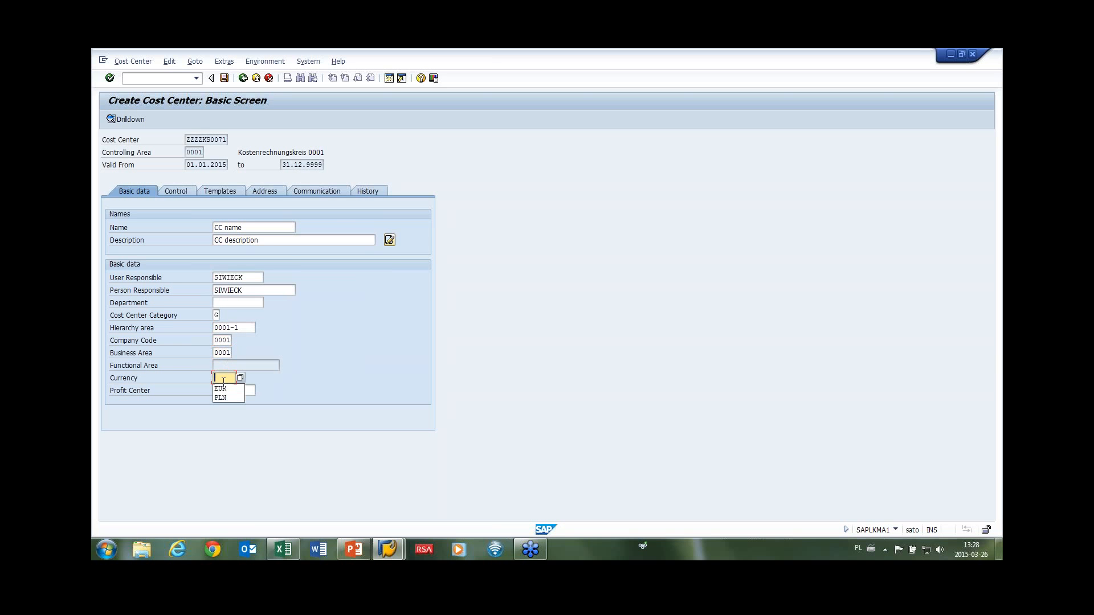
left_click(223, 389)
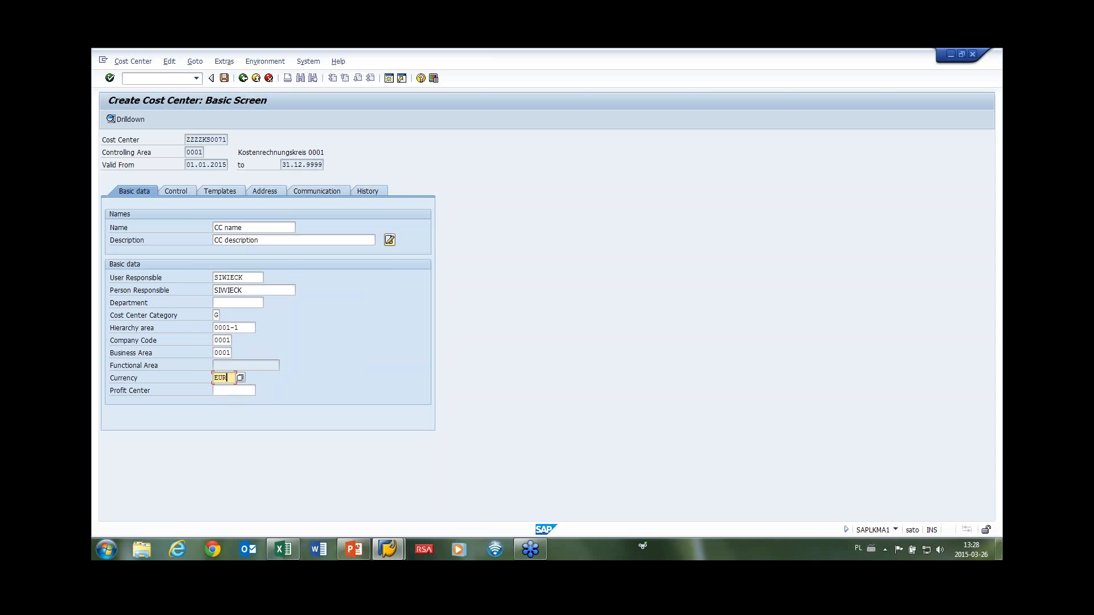
left_click(222, 401)
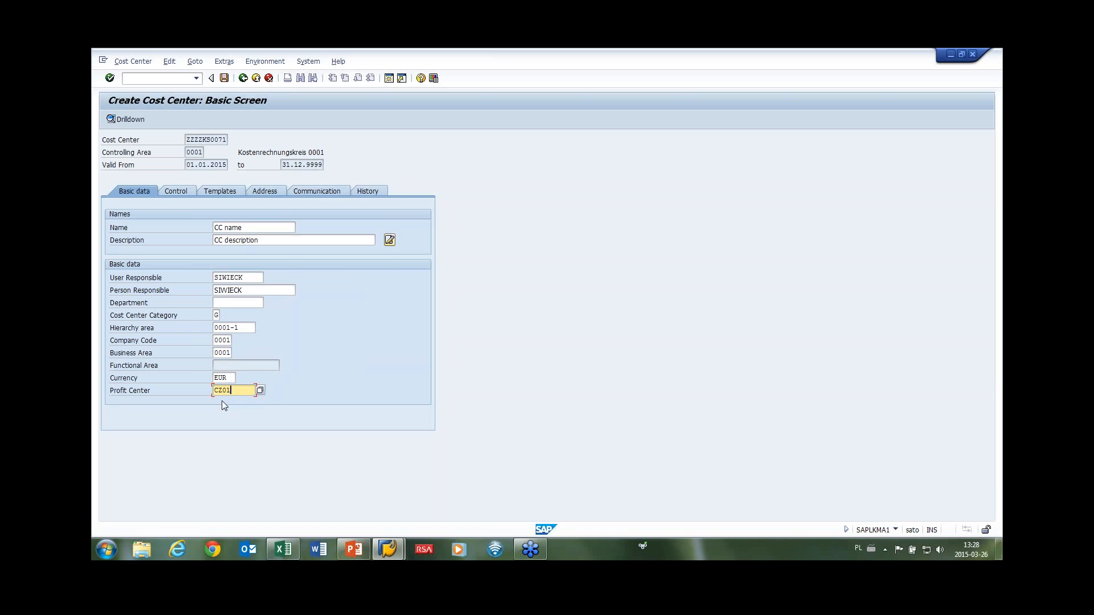
key("Return")
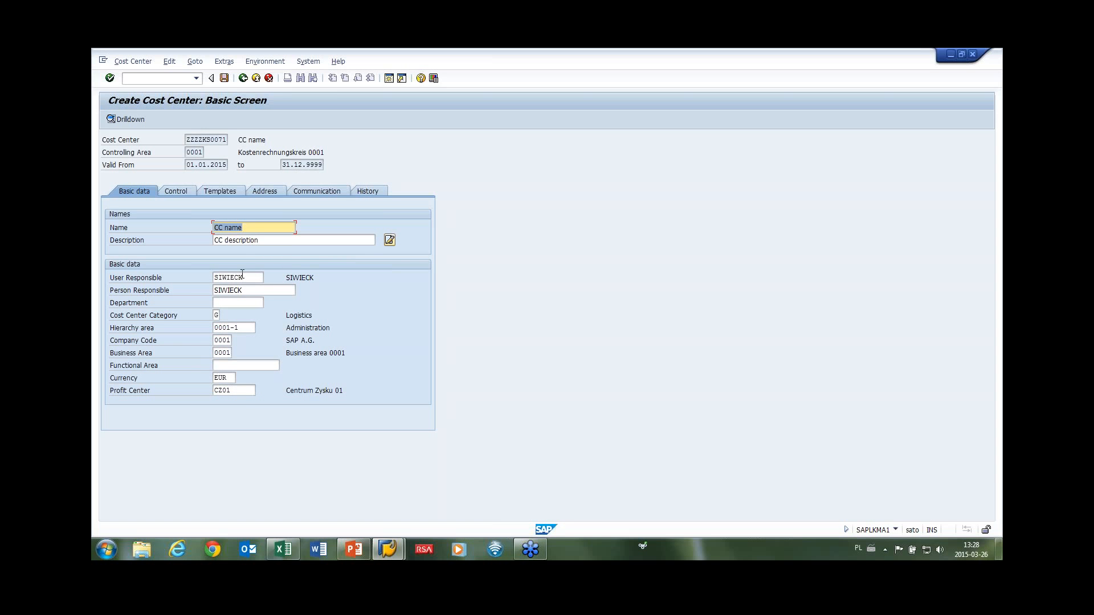
Save the cost center to complete the KS01_KS recording and start exporting it.
left_click(223, 79)
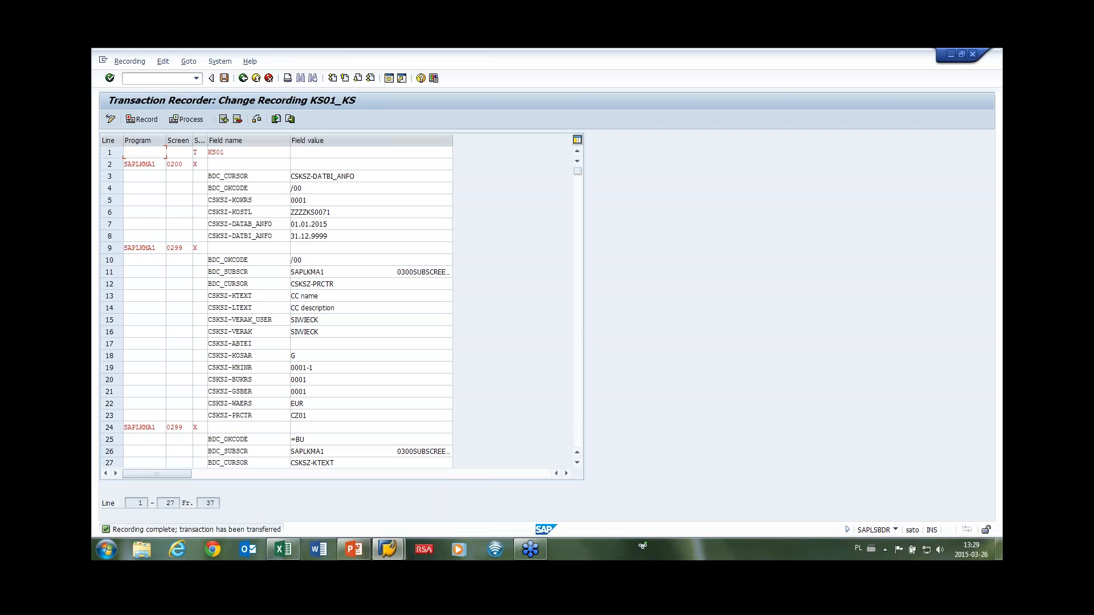
scroll(240, 236, "down", 2)
scroll(240, 236, "up", 2)
scroll(240, 236, "down", 1)
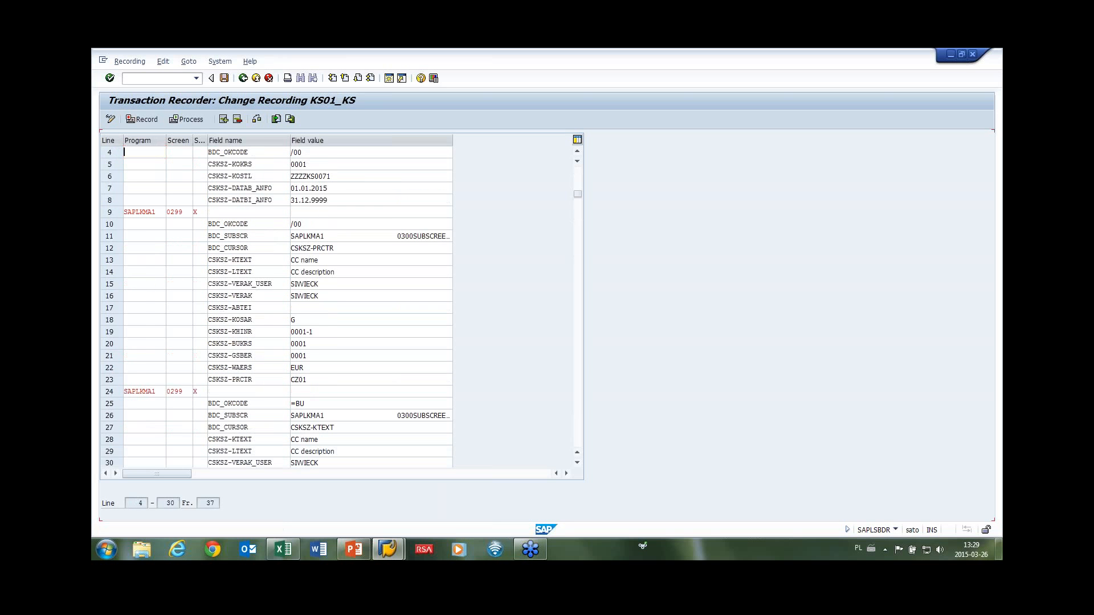
scroll(279, 306, "up", 1)
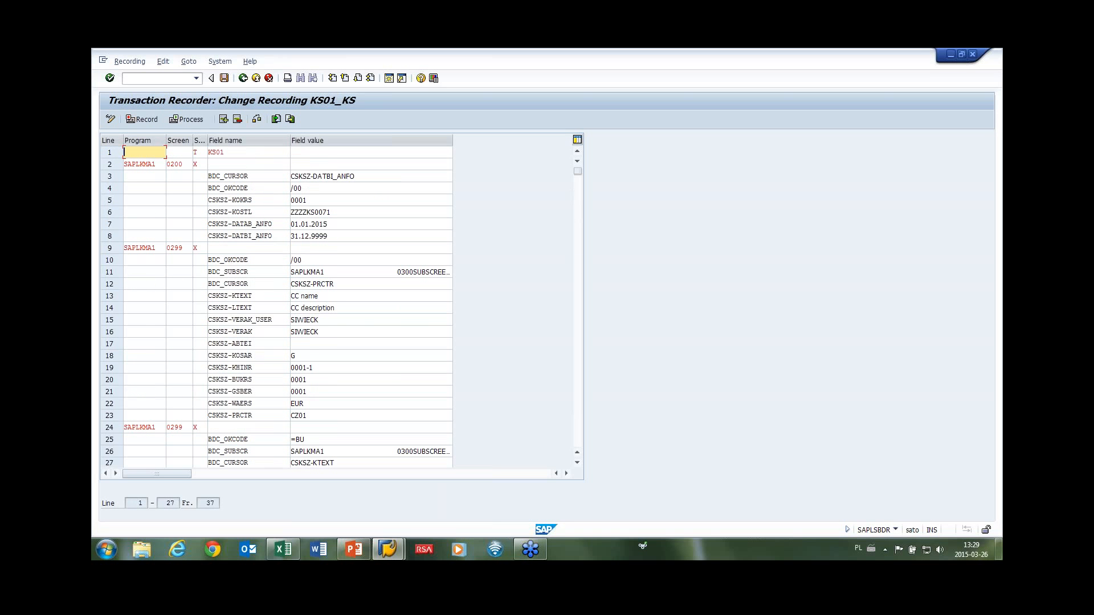
left_click(288, 121)
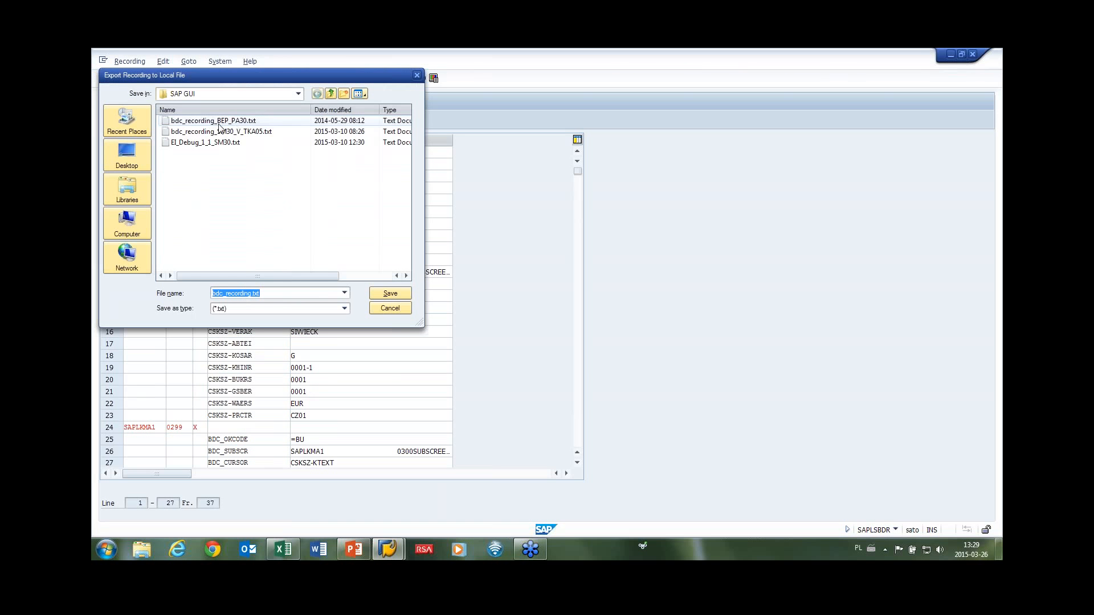
Save the export to the Desktop as bdc_recording_KS01_Creation.txt.
left_click(127, 154)
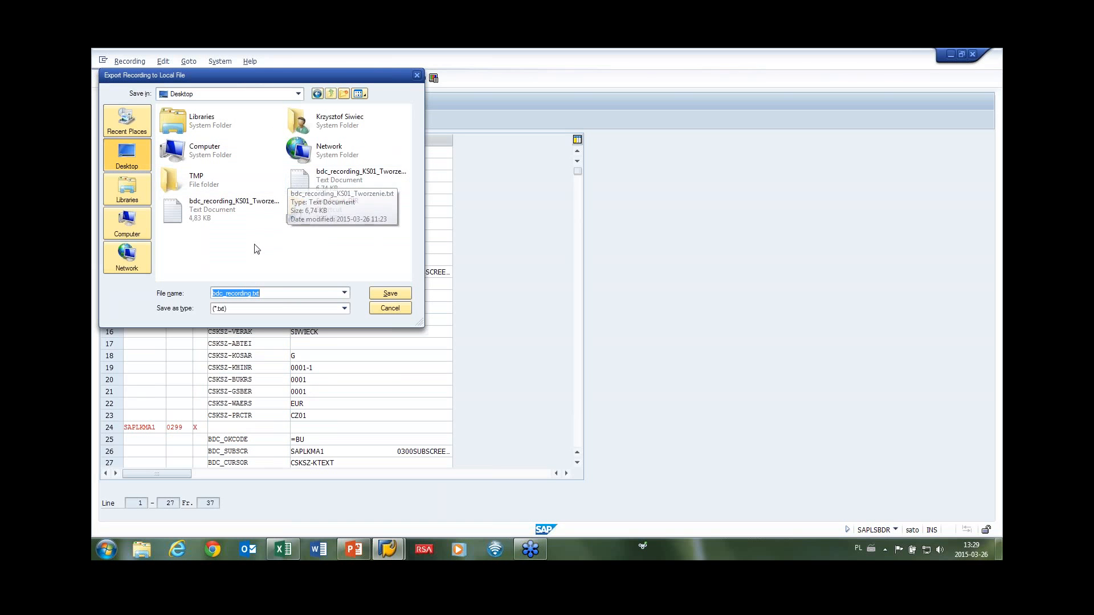
left_click(307, 179)
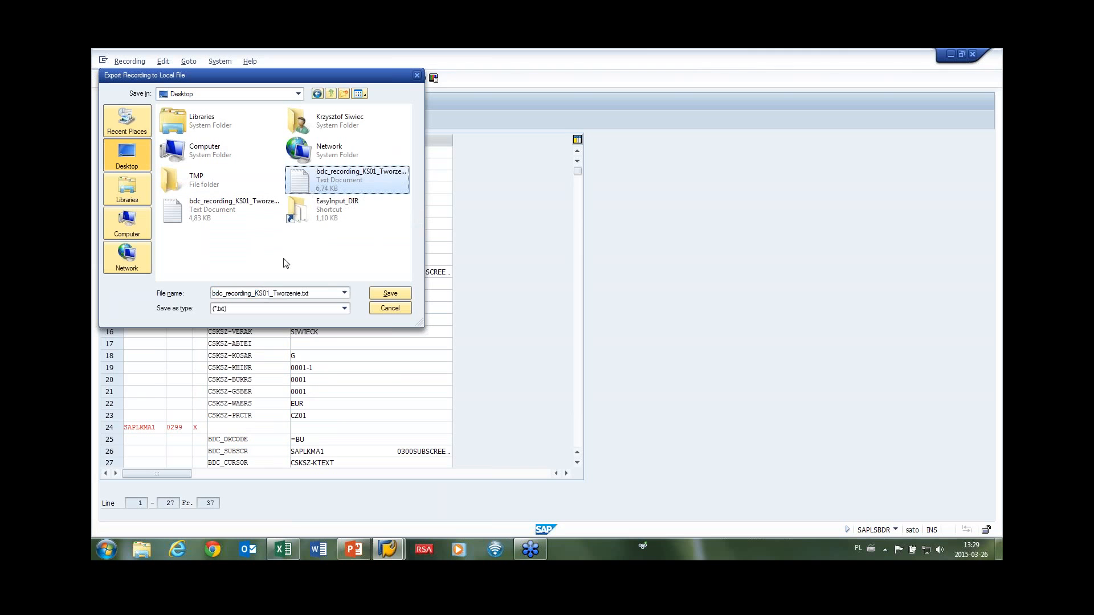
double_click(293, 293)
left_click_drag(302, 293, 273, 294)
type("Crea")
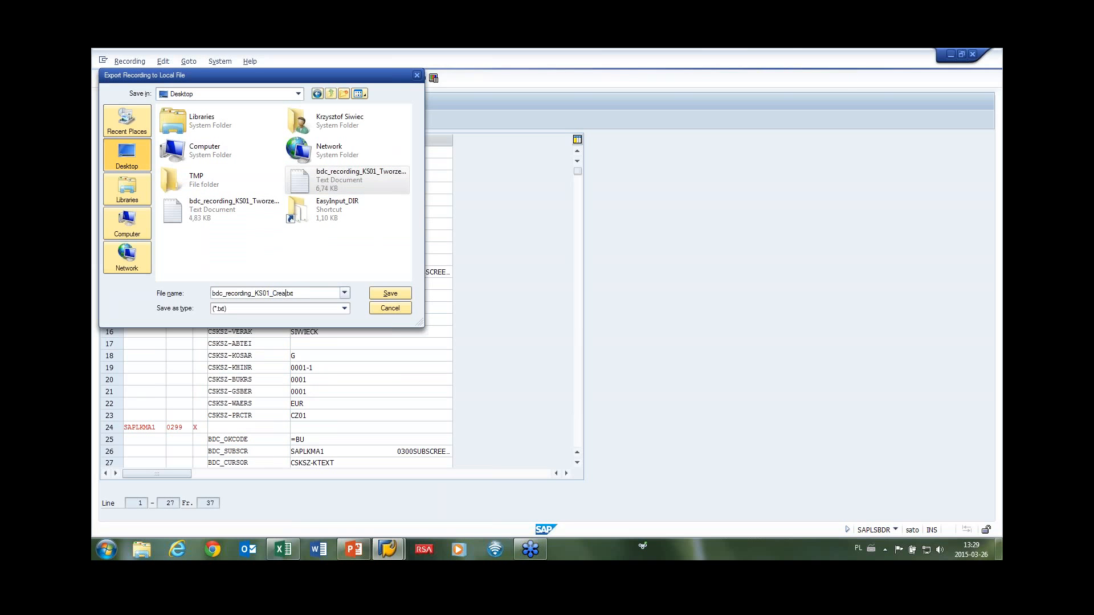
type("tion")
key("Return")
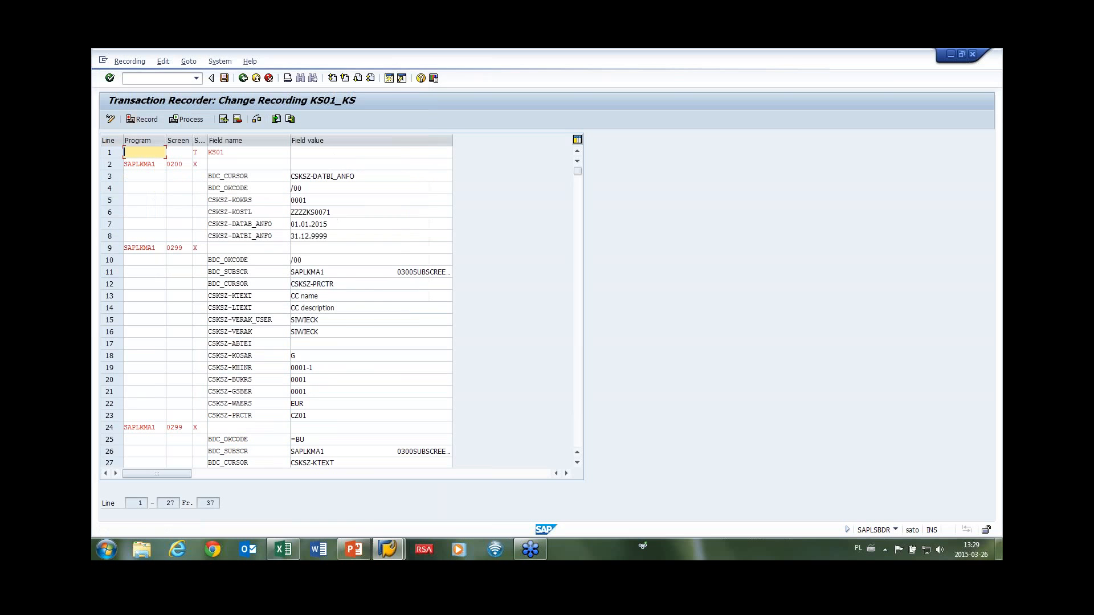
Cancel leaving the recording editor and open a new SAP session.
left_click(269, 79)
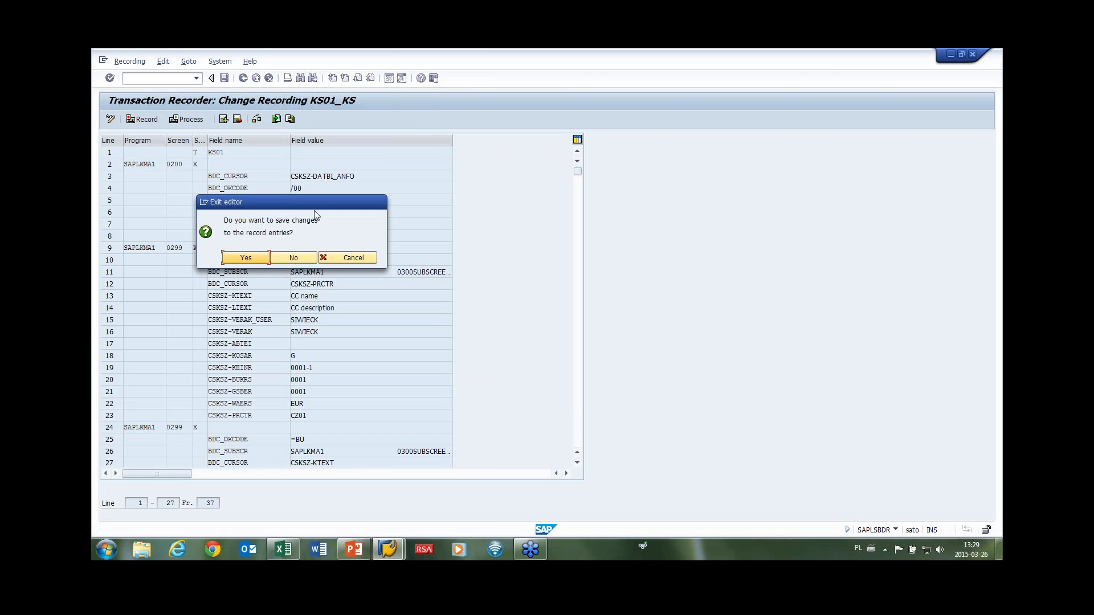
left_click(344, 257)
left_click(389, 79)
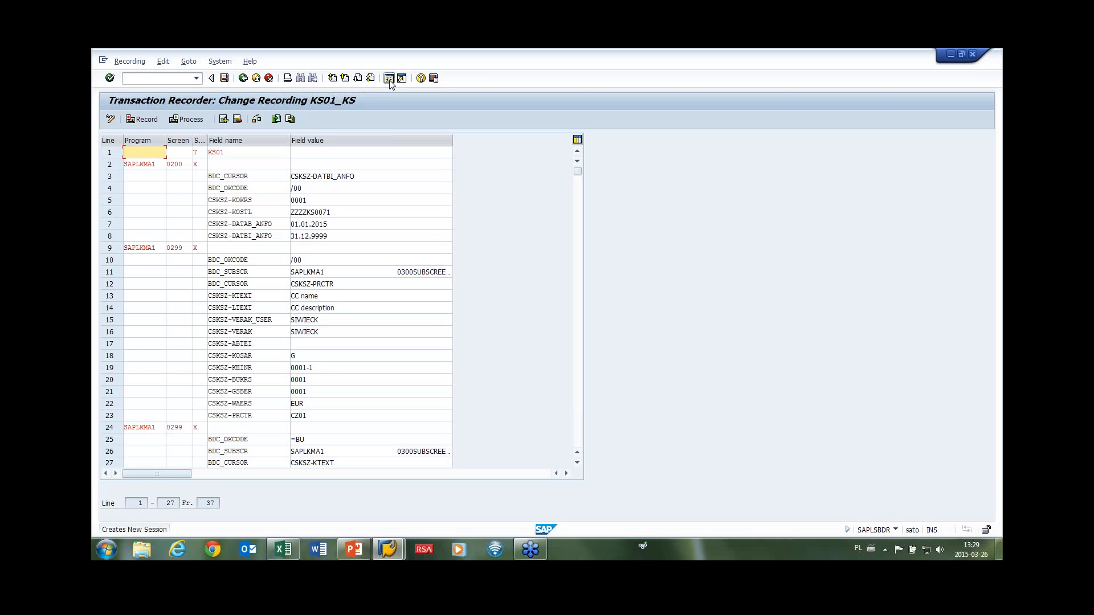
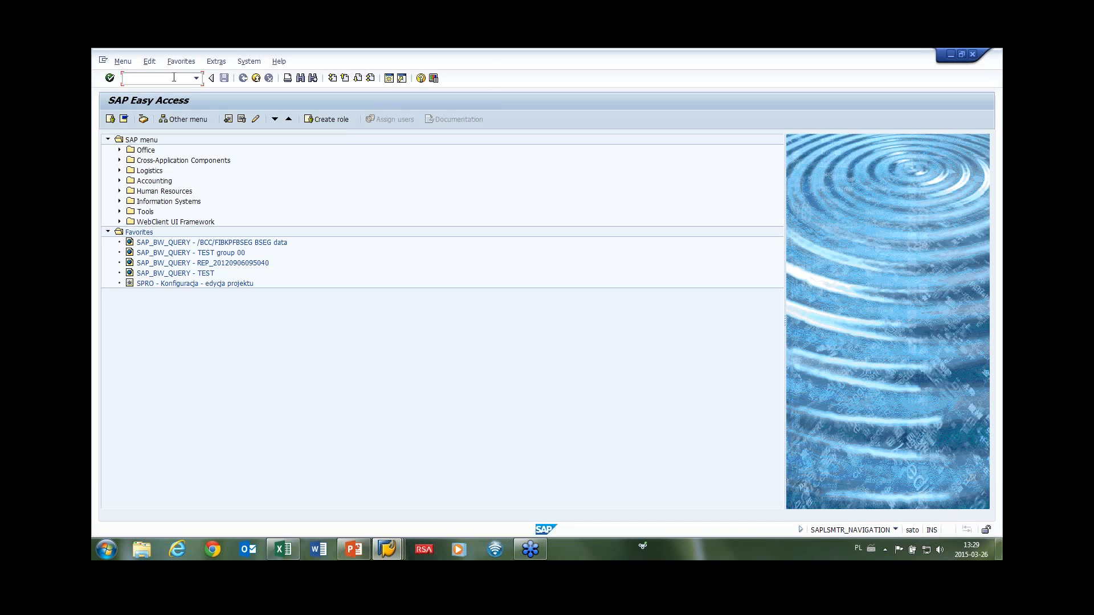
Start a new SHDB recording named KS01_KS for transaction code KS01.
key("XF86AudioMute")
type("hdb")
key("Return")
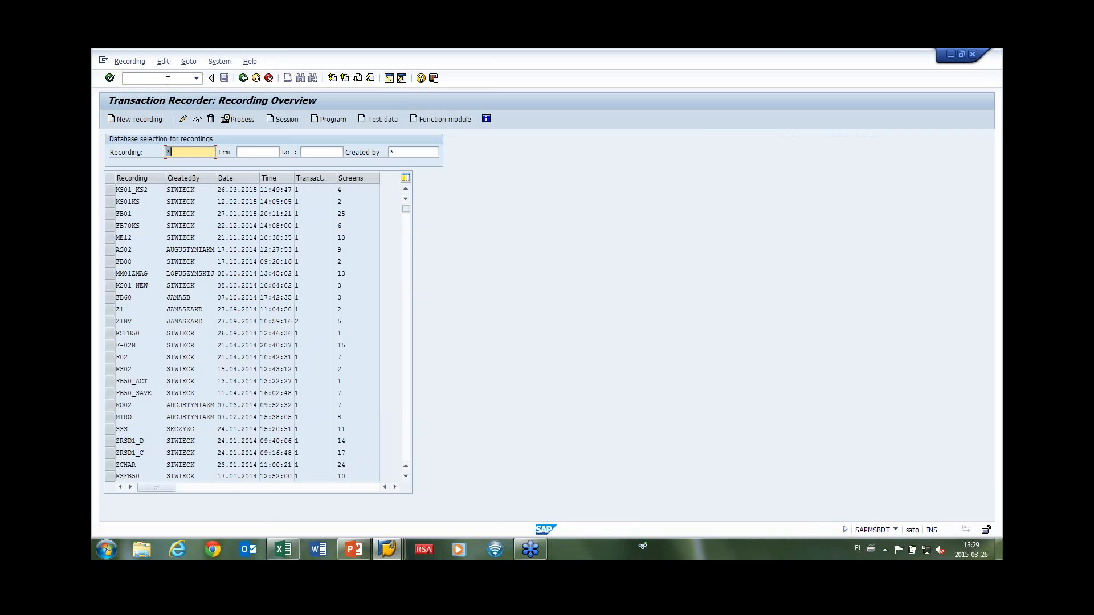
left_click(136, 119)
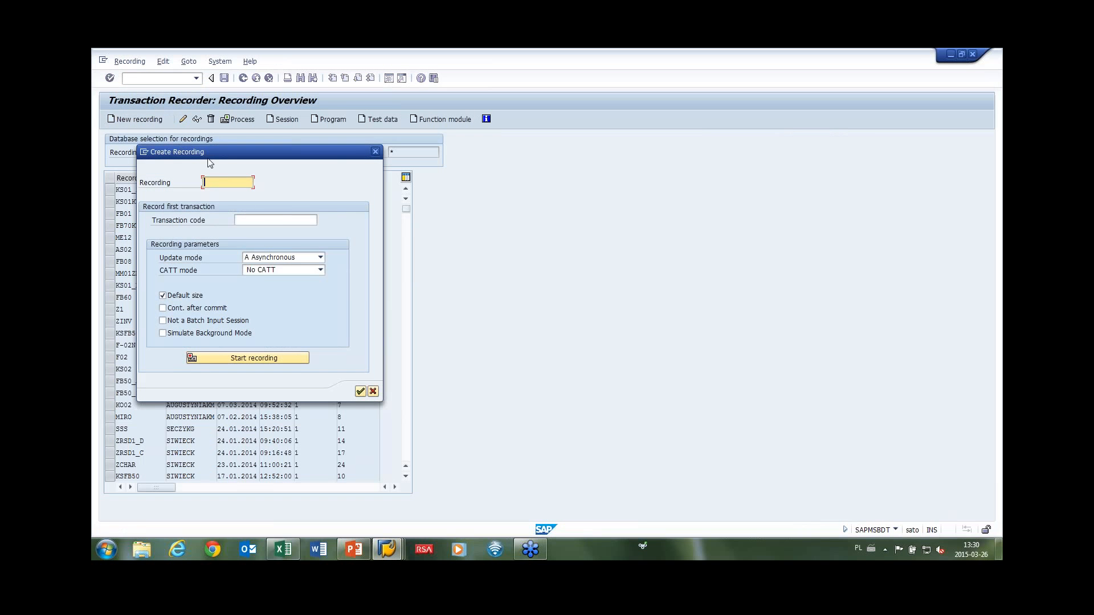
type("KS01_KS")
left_click(247, 219)
type("ks01")
key("Return")
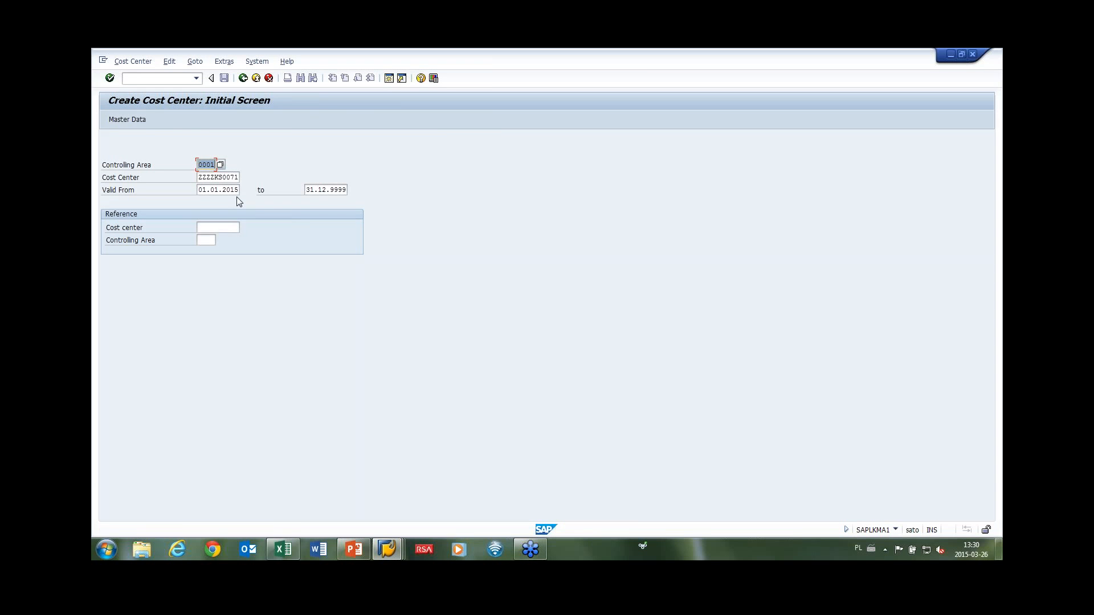
Change the existing cost center number to ZZZZKS0072 and continue to basic data.
key("Return")
left_click(473, 338)
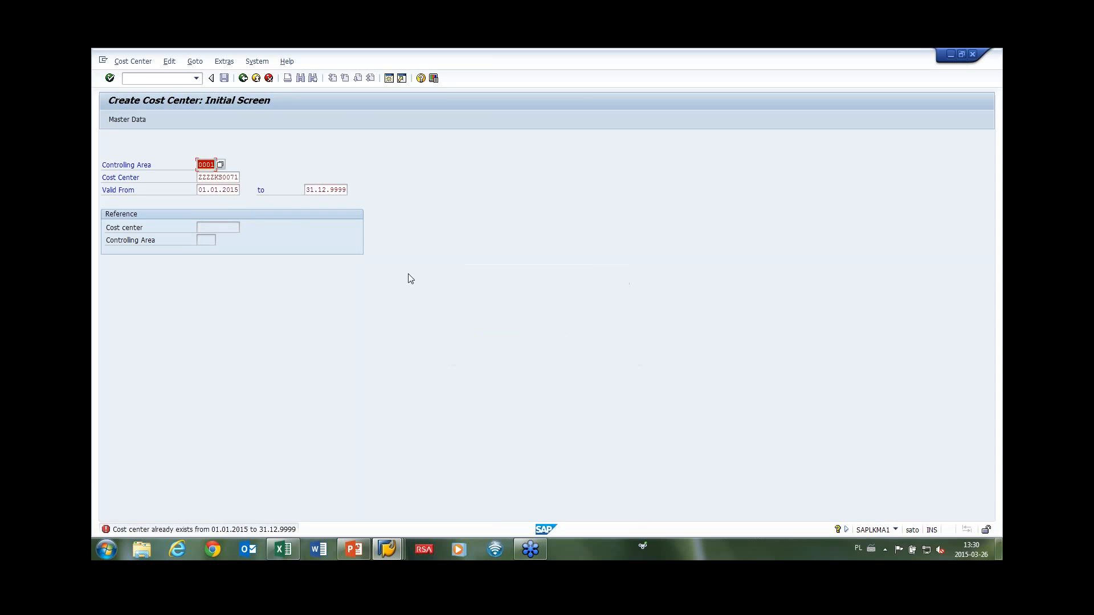
left_click(236, 176)
key("BackSpace")
type("2")
key("Return")
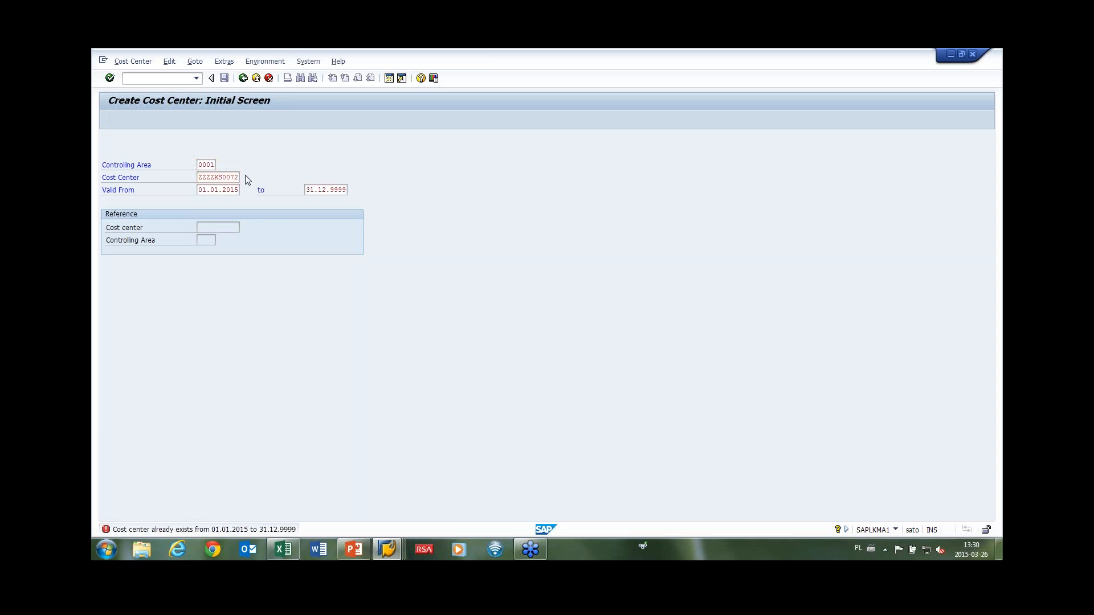
Fill Name, Description, user responsible and person responsible from earlier entries.
left_click(249, 221)
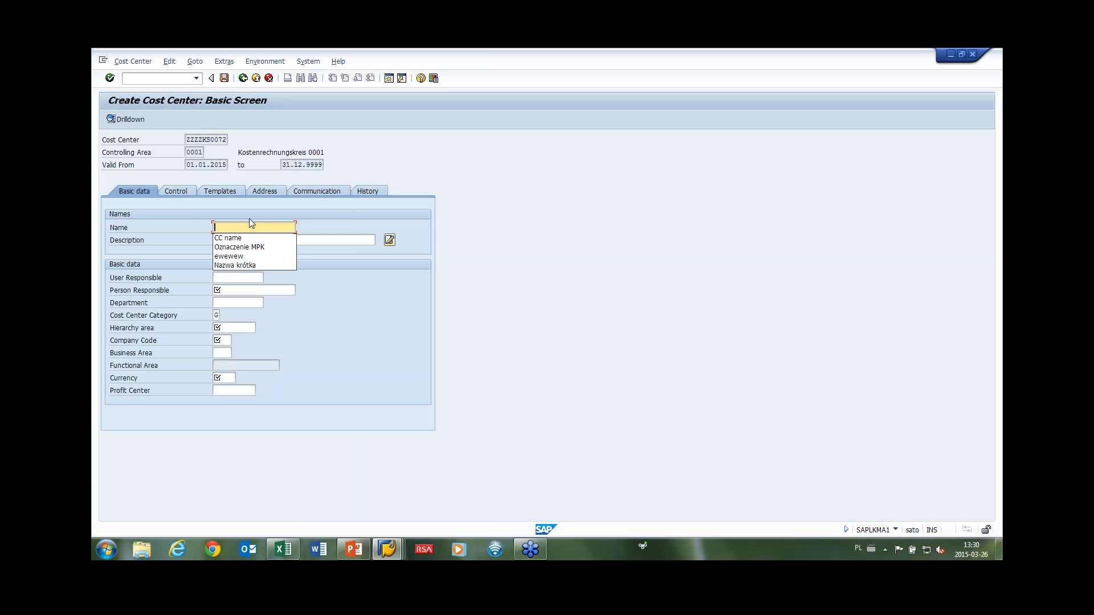
left_click(231, 238)
left_click(245, 240)
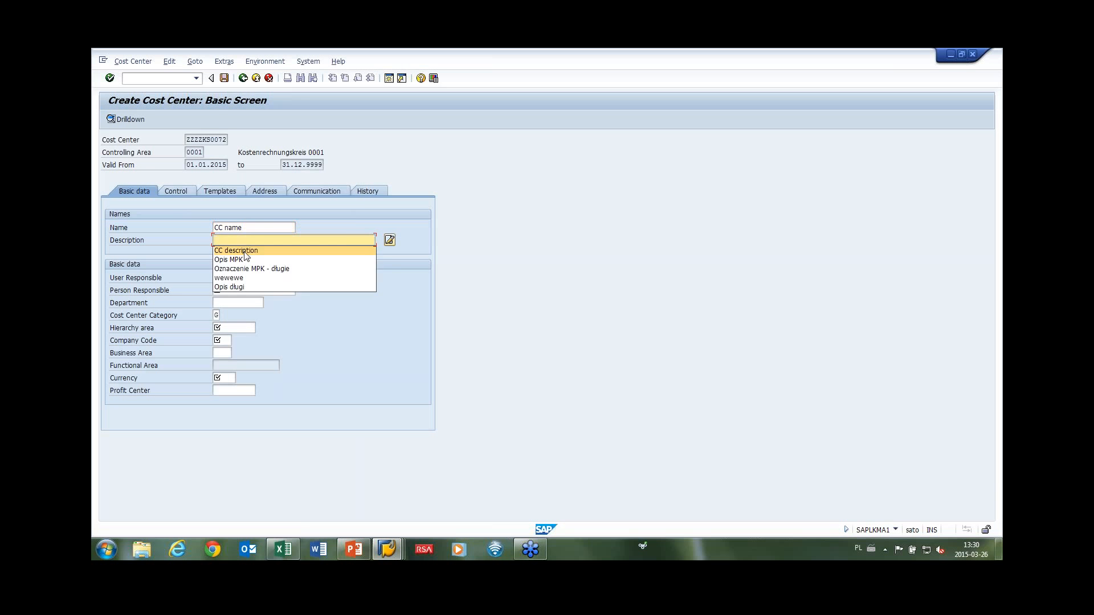
left_click(234, 247)
left_click(238, 277)
left_click(228, 288)
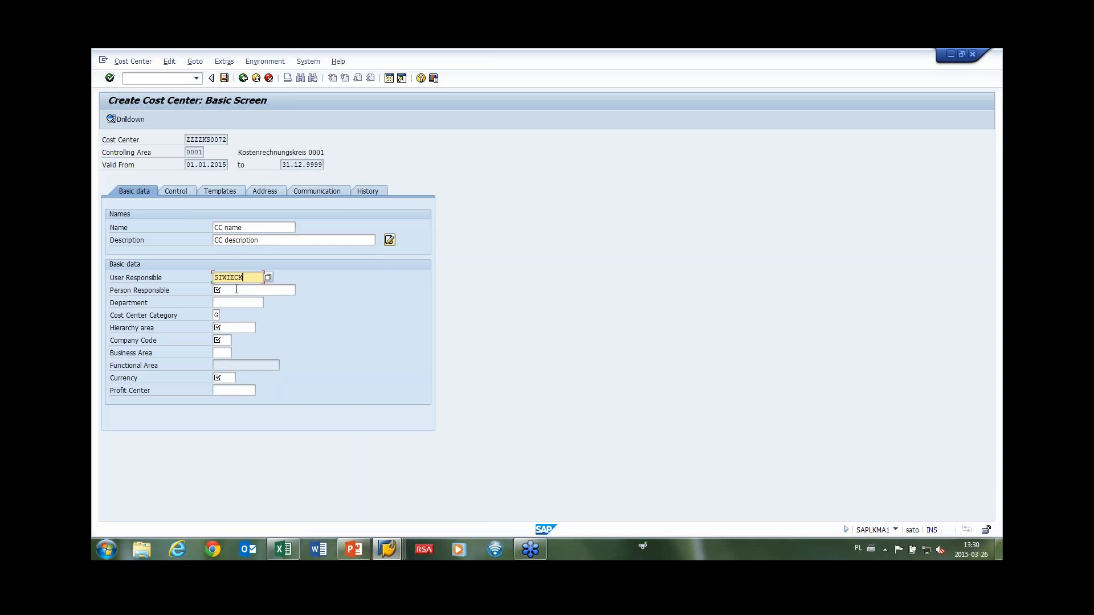
left_click(235, 290)
left_click(228, 300)
left_click(231, 303)
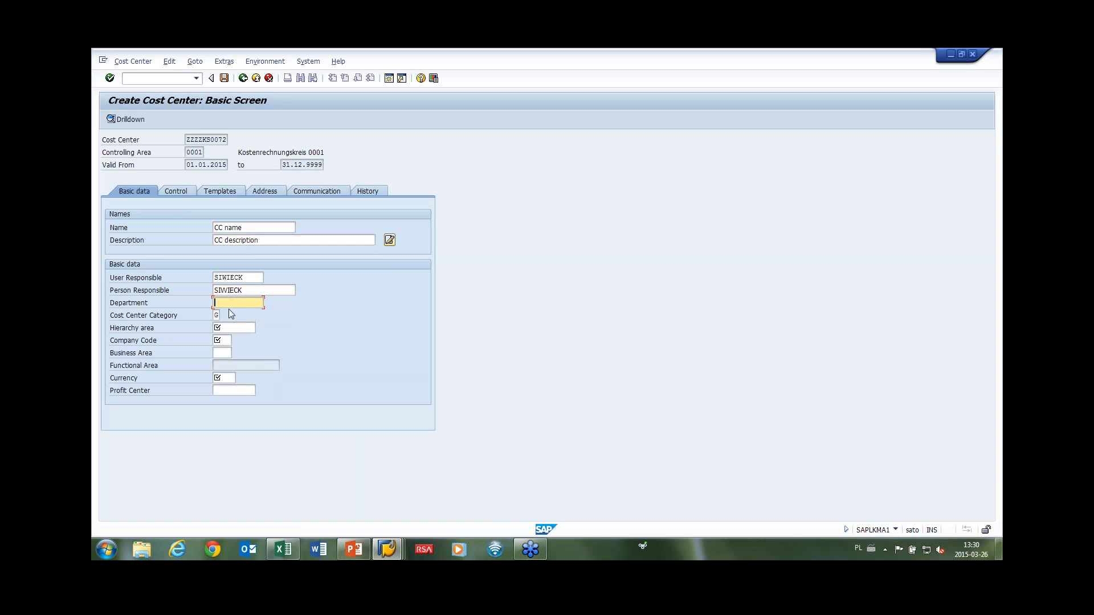
Set hierarchy area 0001-1, company code 0001, business area 0001, EUR, CZ01, then exit unsaved.
left_click(231, 327)
left_click(225, 339)
left_click(223, 341)
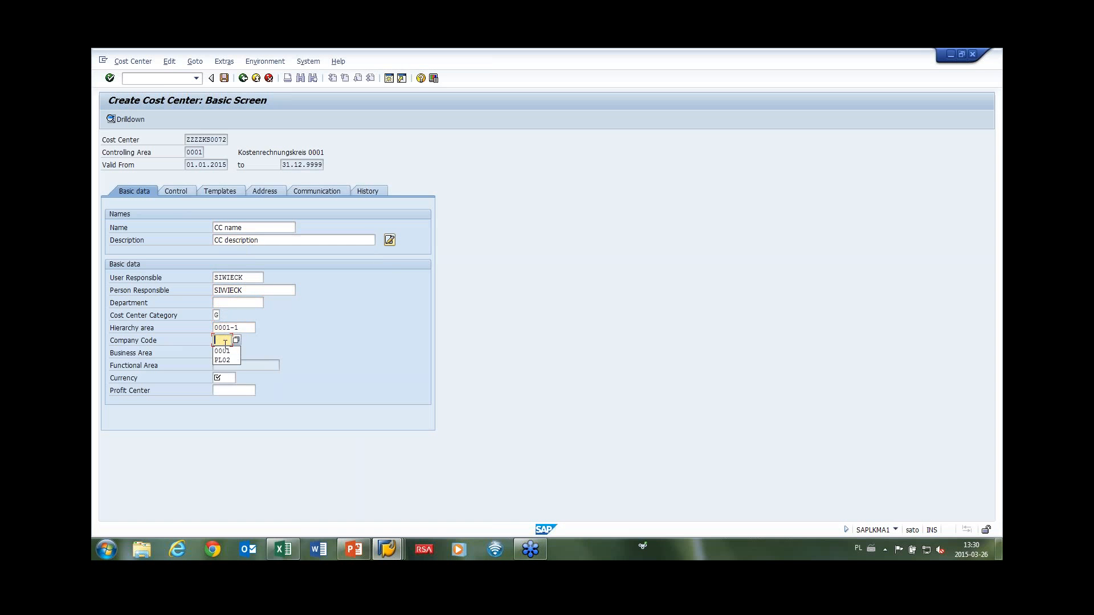
left_click(222, 351)
left_click(224, 354)
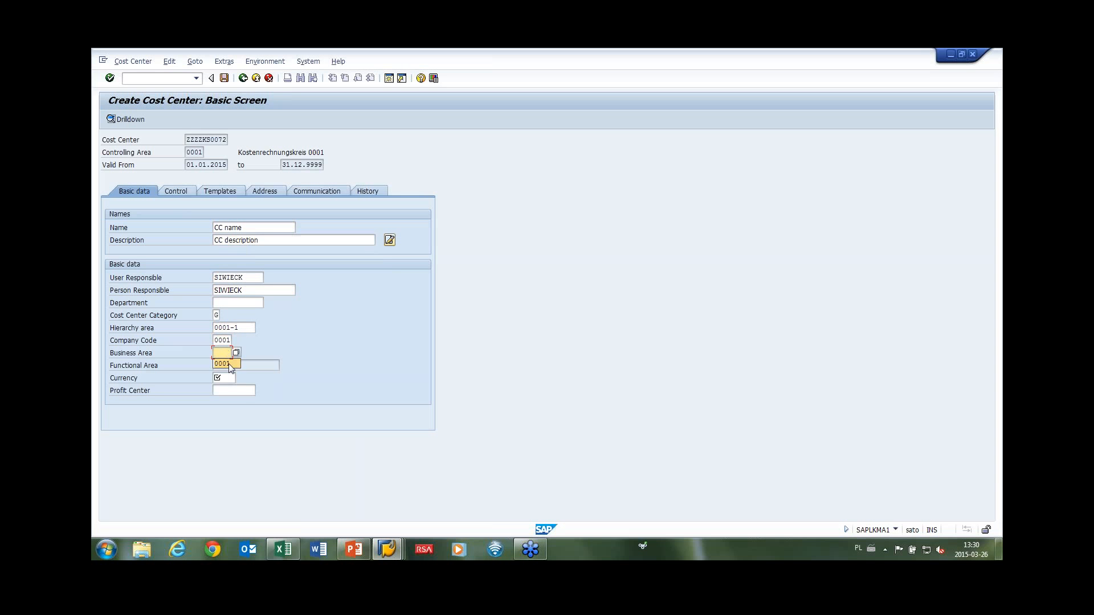
left_click(228, 363)
left_click(226, 378)
left_click(228, 390)
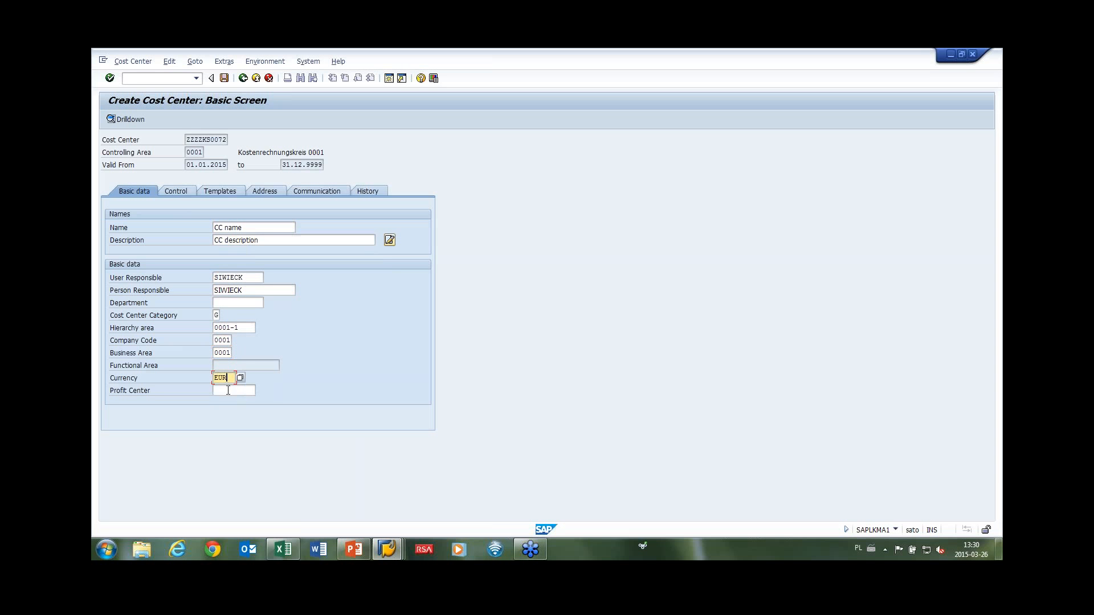
left_click(233, 400)
key("Return")
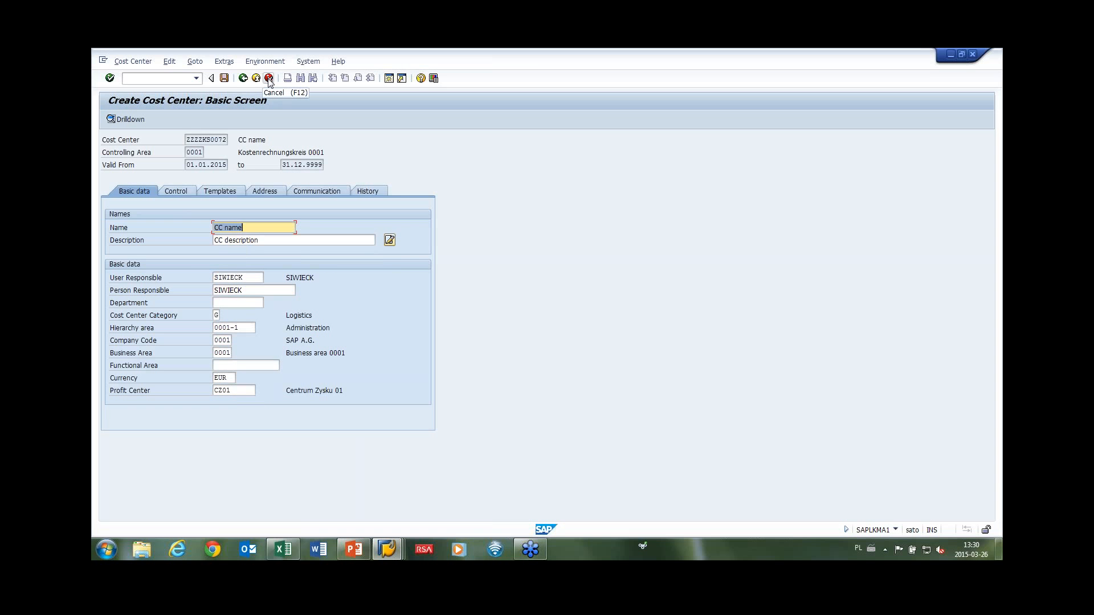
left_click(269, 78)
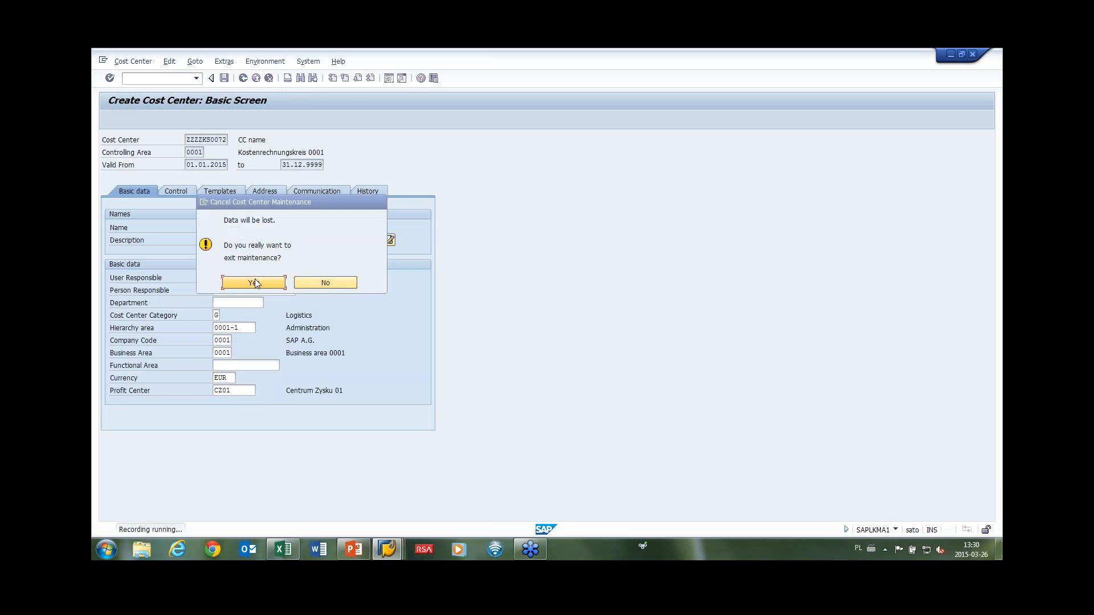
left_click(254, 283)
Scroll through the captured KS01_KS recording lines, then switch to the EasyInput Excel workbook.
scroll(286, 229, "down", 2)
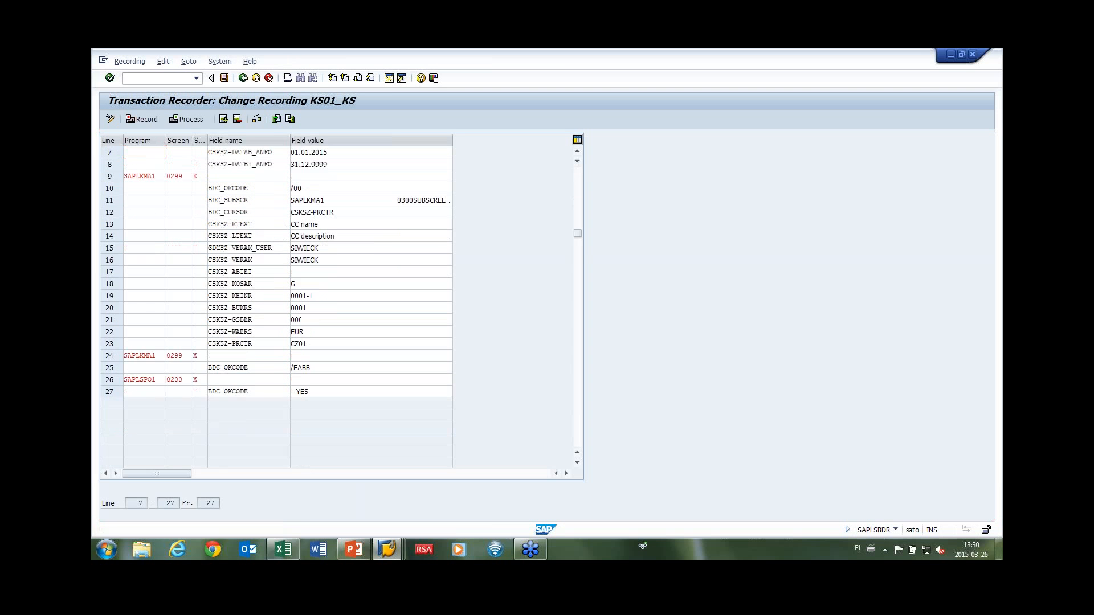
scroll(285, 228, "up", 2)
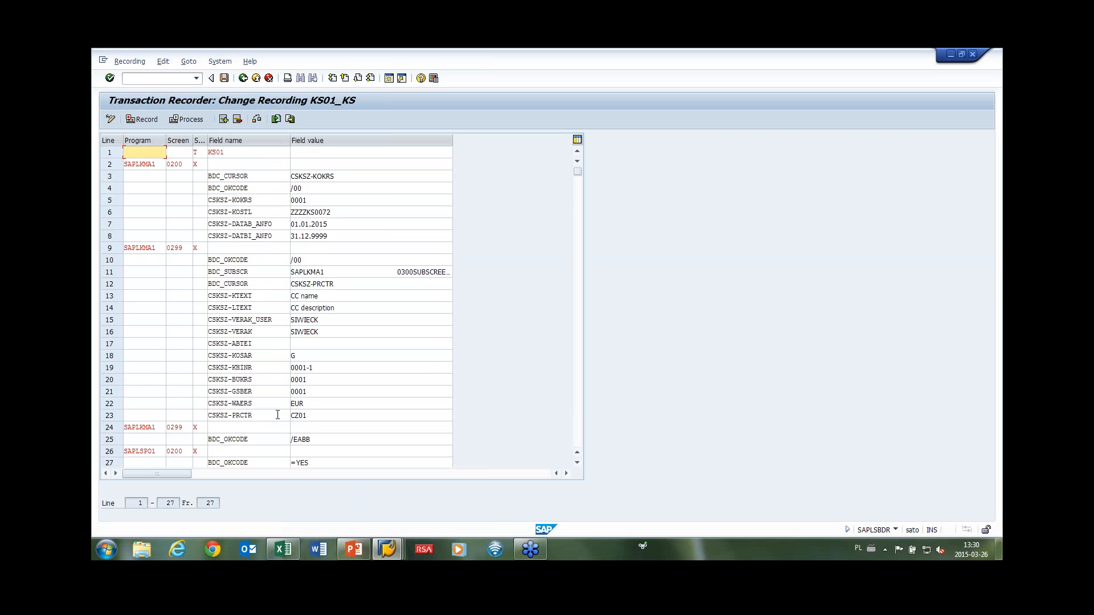
left_click(281, 550)
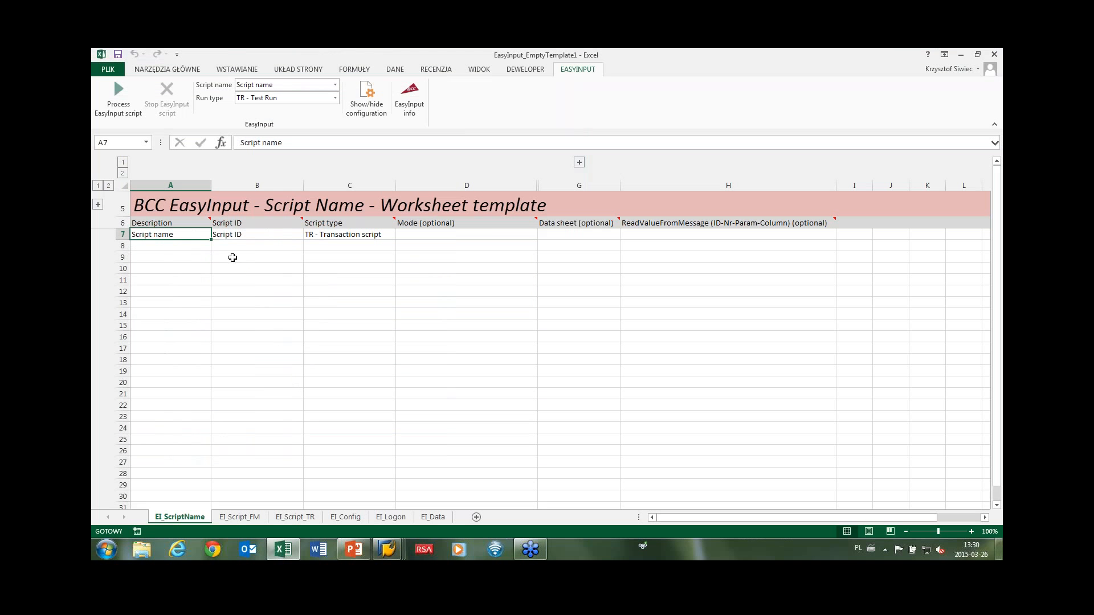
Replace the placeholders with description 'Create CC' in A7 and script ID 'KS01' in B7.
double_click(188, 235)
key("ctrl+shift+Left")
key("ctrl+shift+Left")
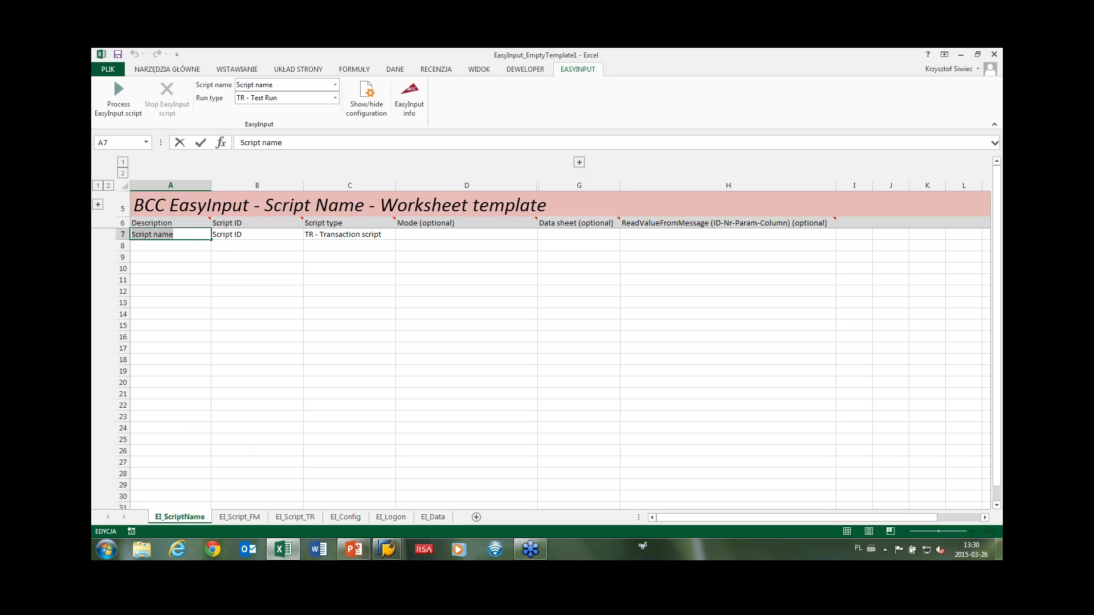
type("Create")
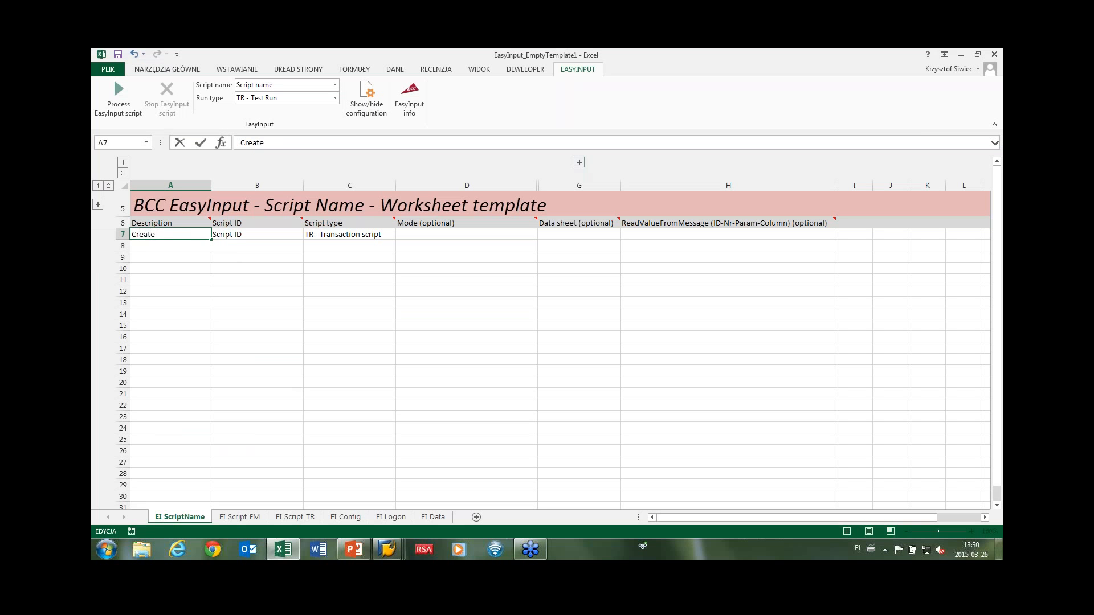
type("CC")
left_click(232, 234)
key("F2")
left_click_drag(243, 234, 203, 234)
type("KS01")
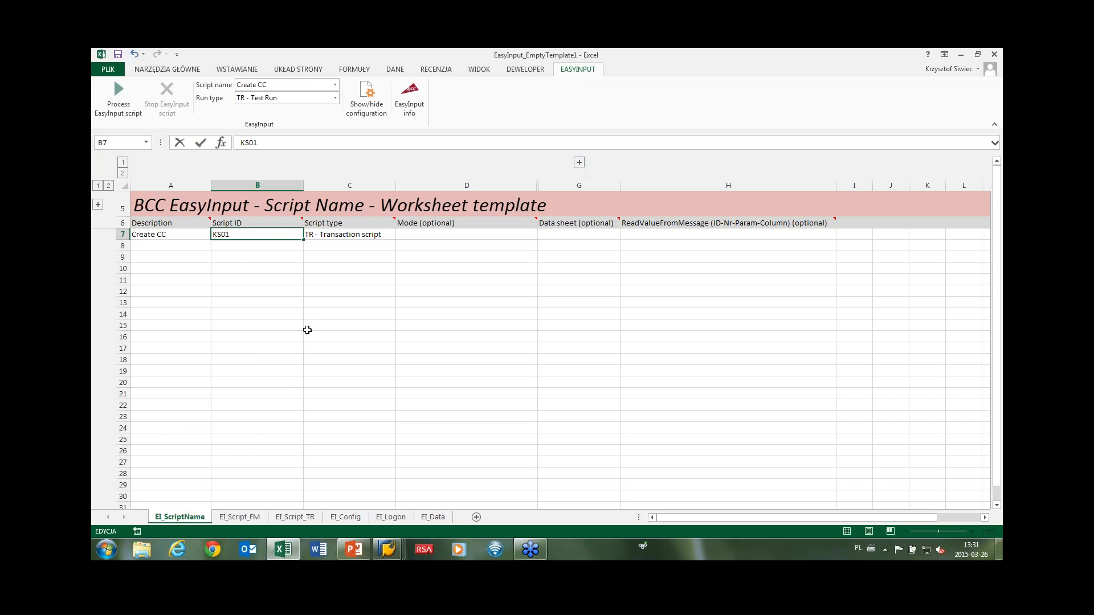
left_click(391, 517)
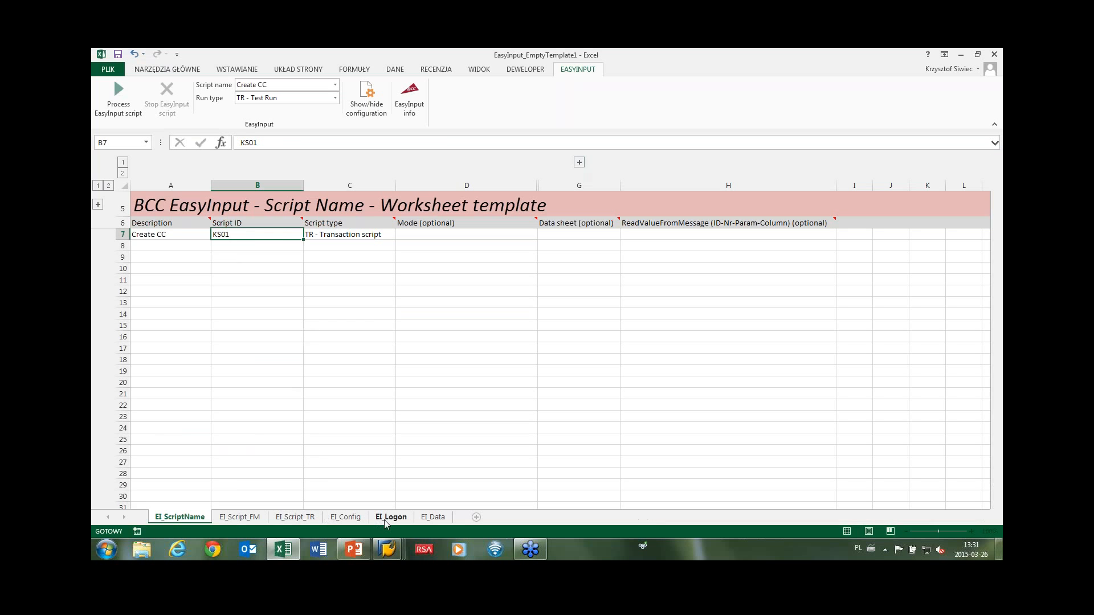
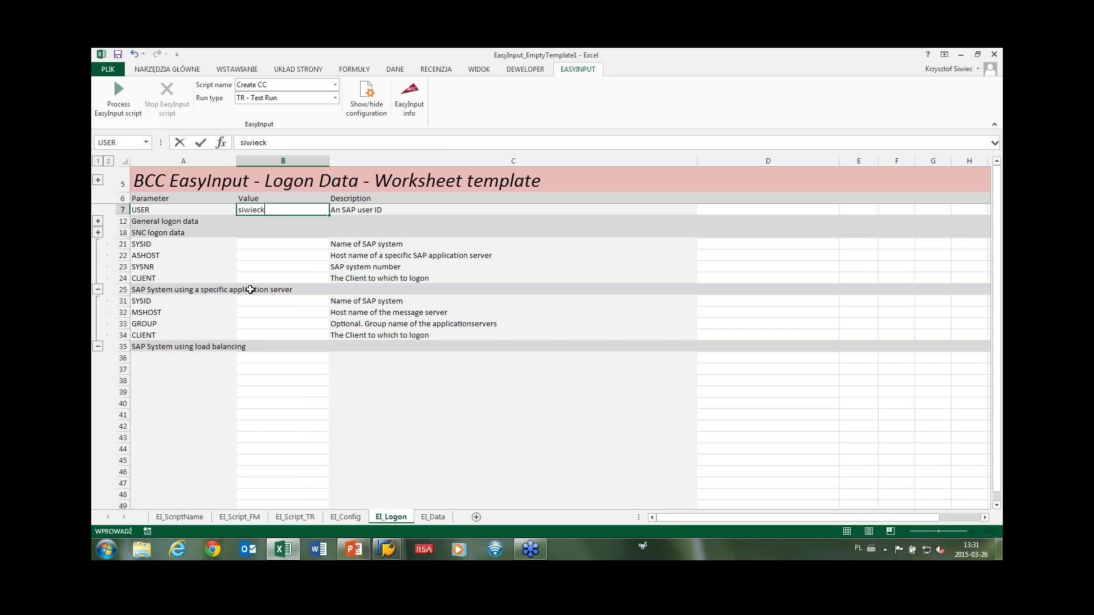
Enter the SAP user name, SYSID BE6, host be6.bcc.com.pl, system number 21 and client 100.
left_click(258, 244)
type("BE")
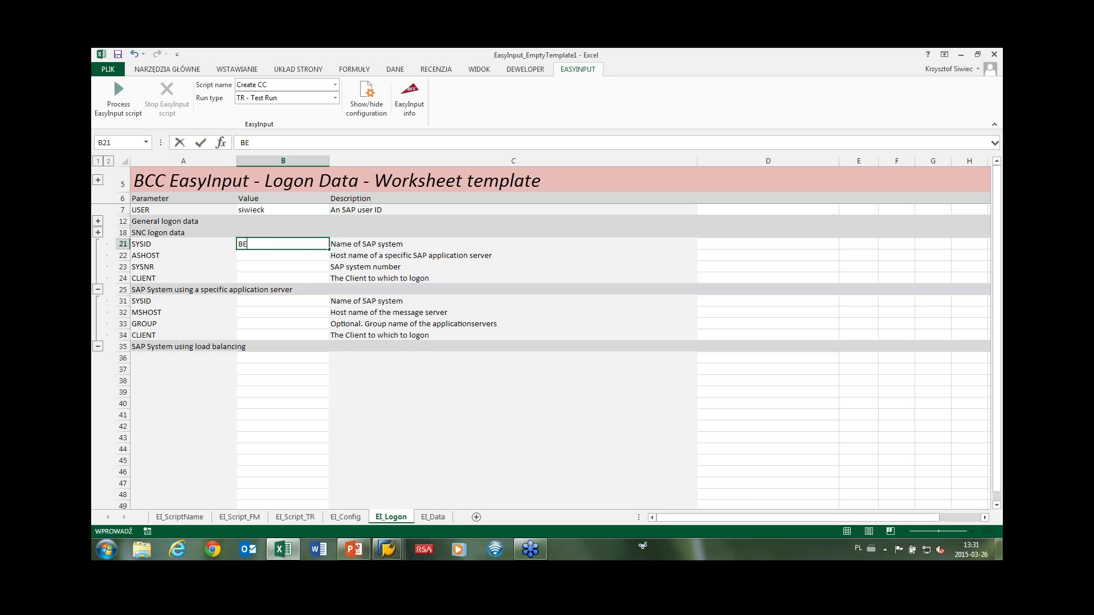
type("6")
left_click(256, 254)
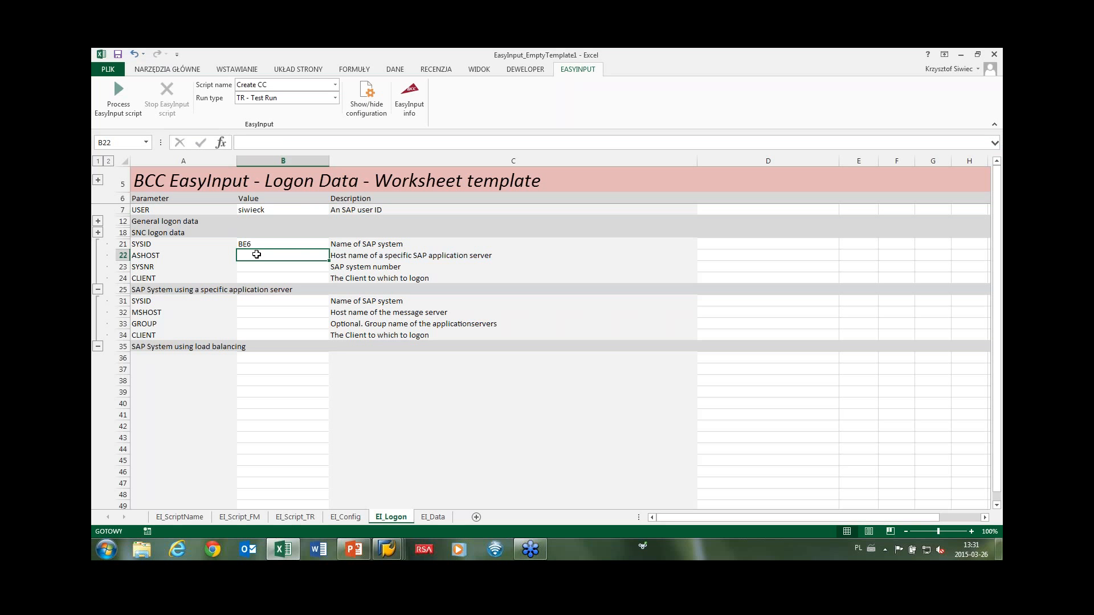
type("be6")
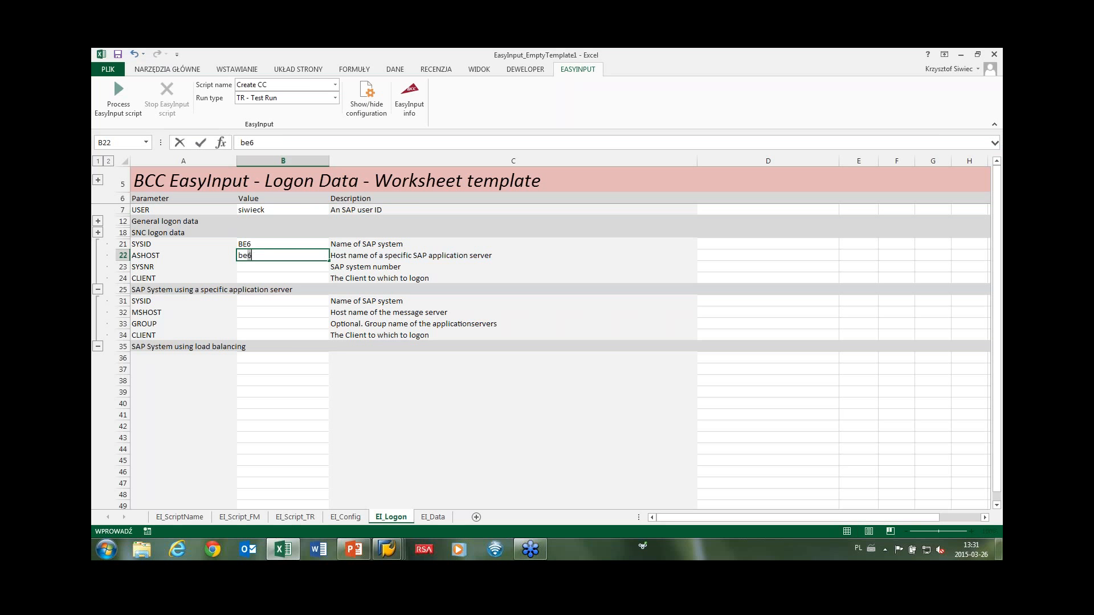
type(".bcc.com.pl")
left_click(258, 267)
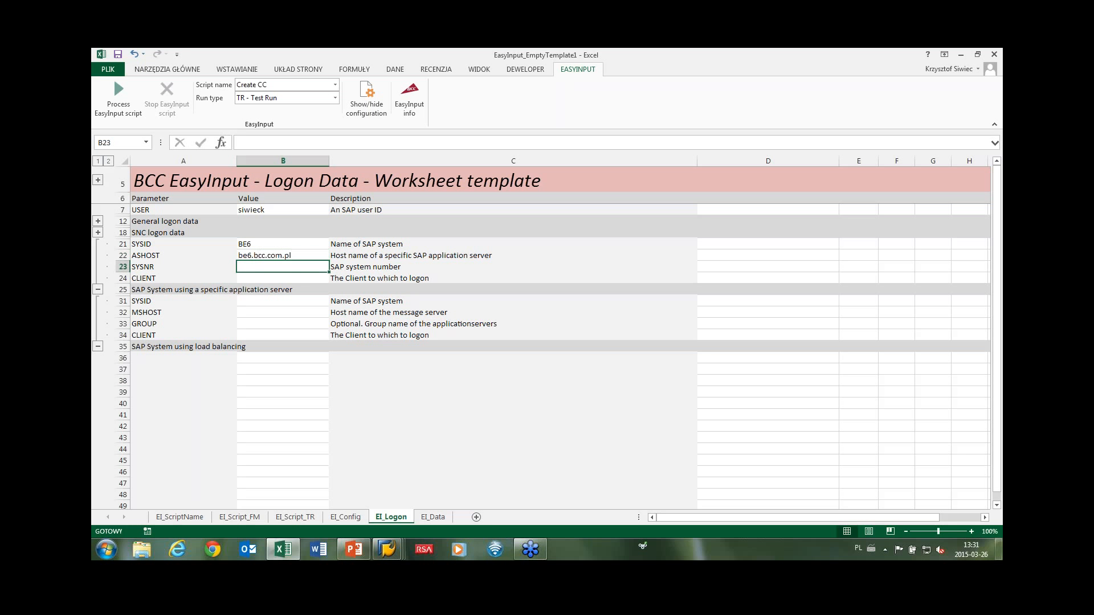
type("21")
left_click(259, 278)
type("1000")
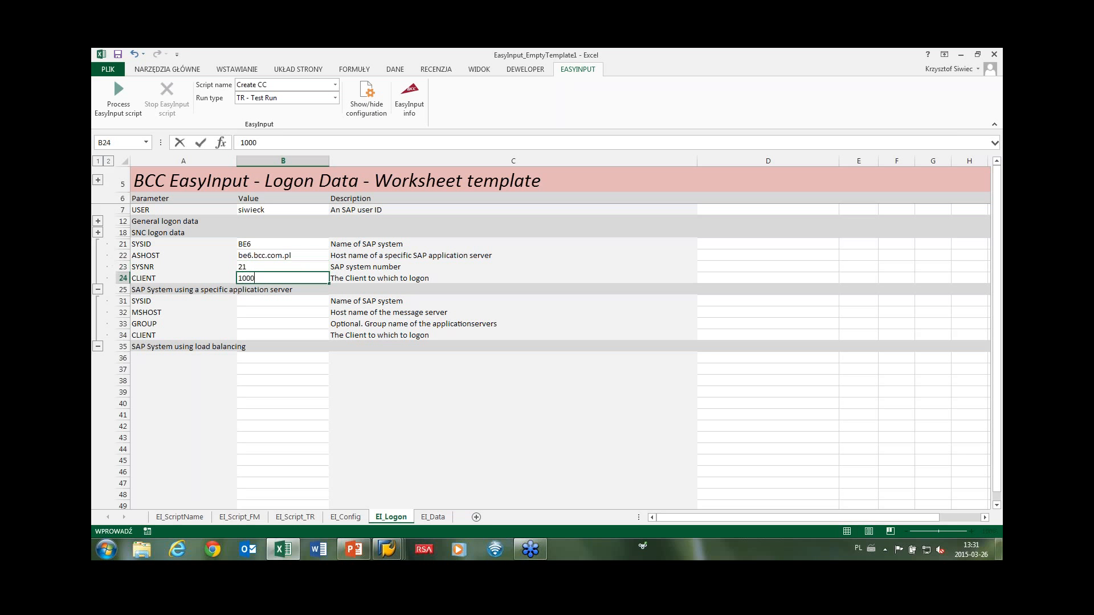
key("Return")
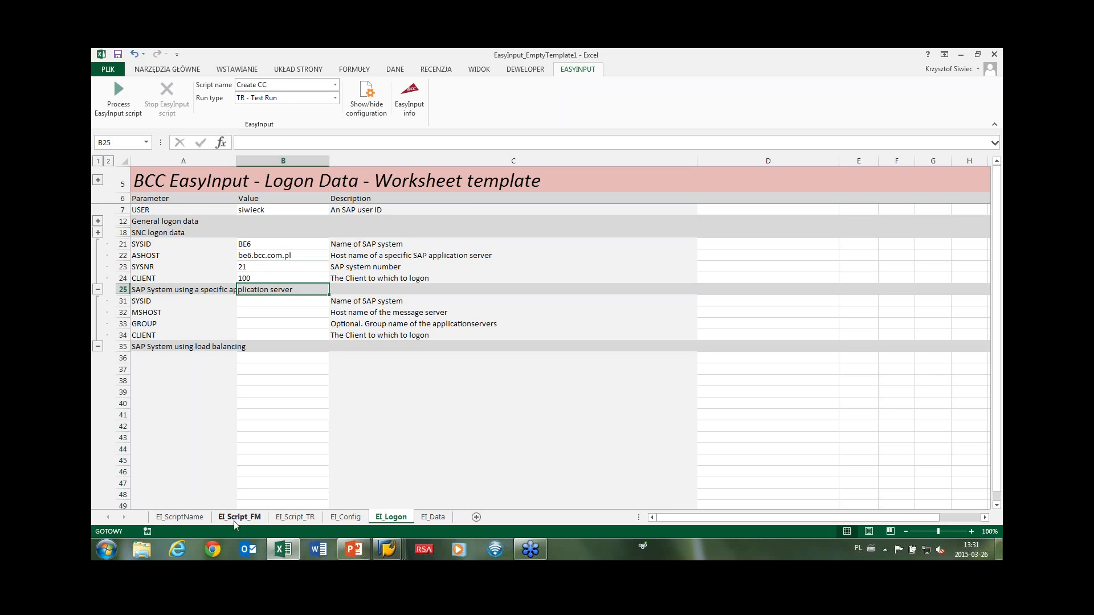
Import bdc_recording_KS01_Creation.txt from the Desktop into the EI_Script_TR sheet.
left_click(199, 519)
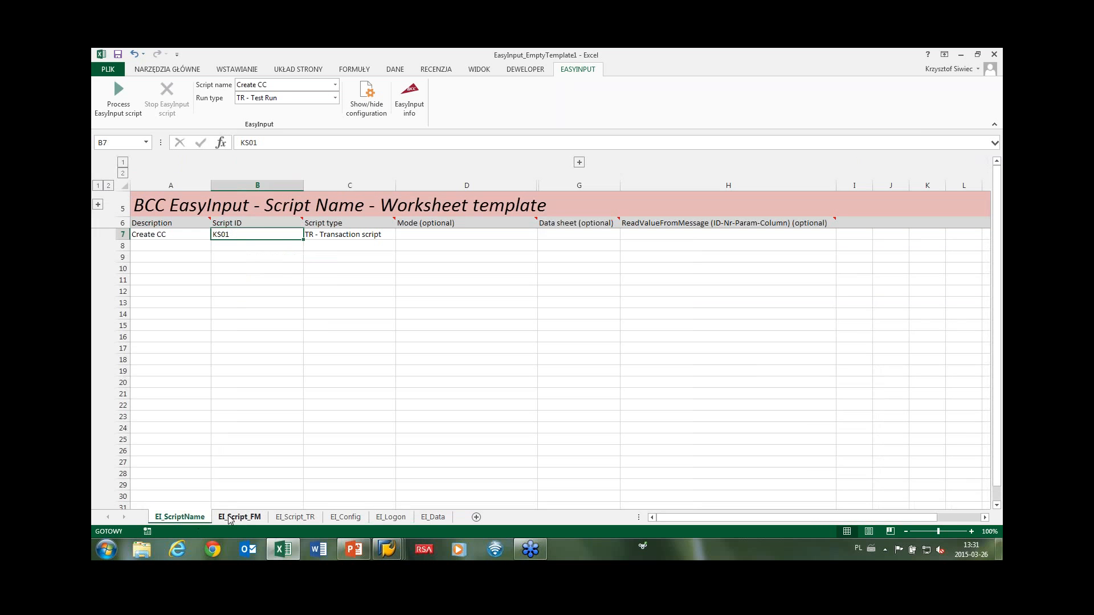
left_click(229, 517)
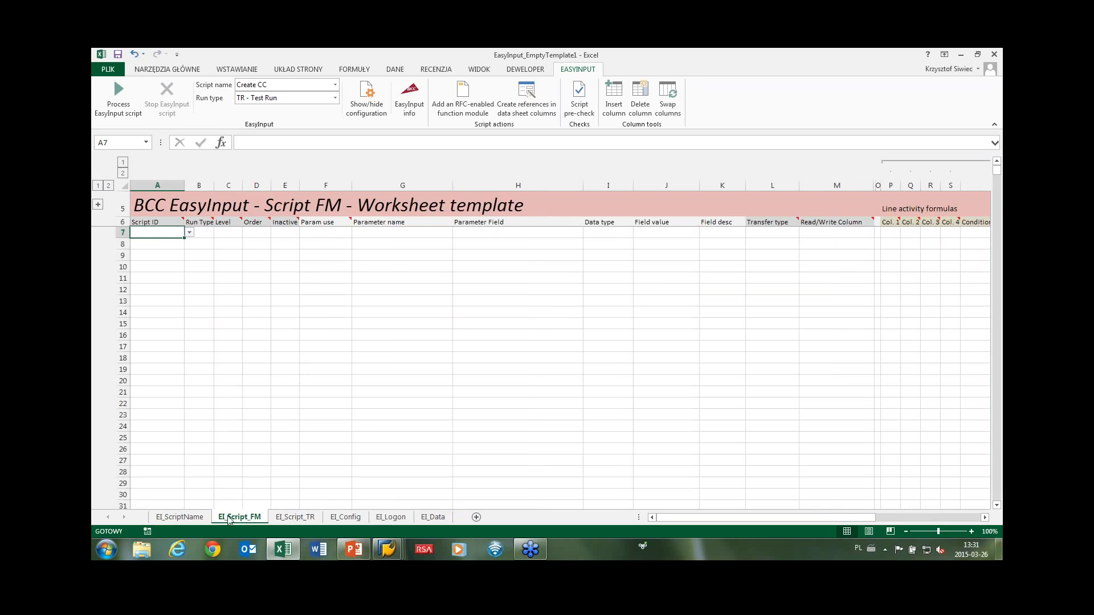
left_click(199, 518)
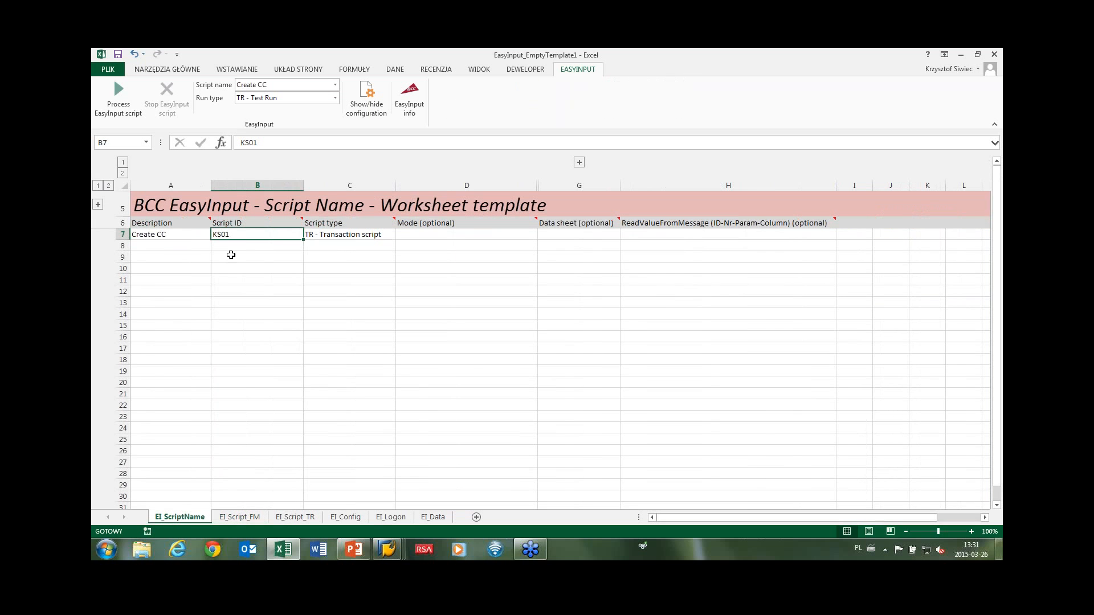
left_click(295, 517)
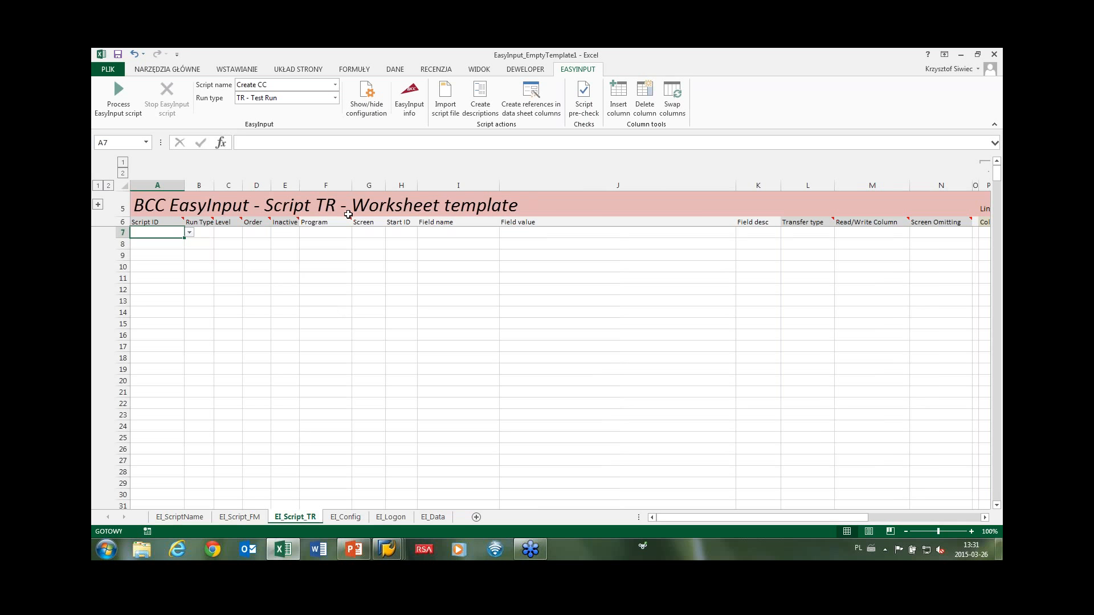
left_click(445, 106)
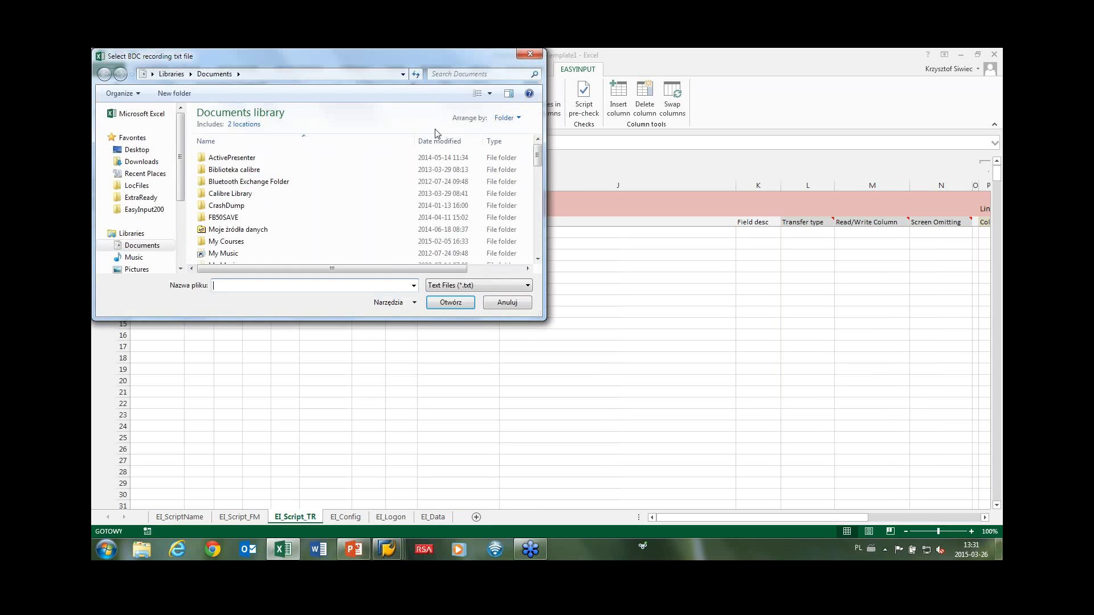
left_click(146, 150)
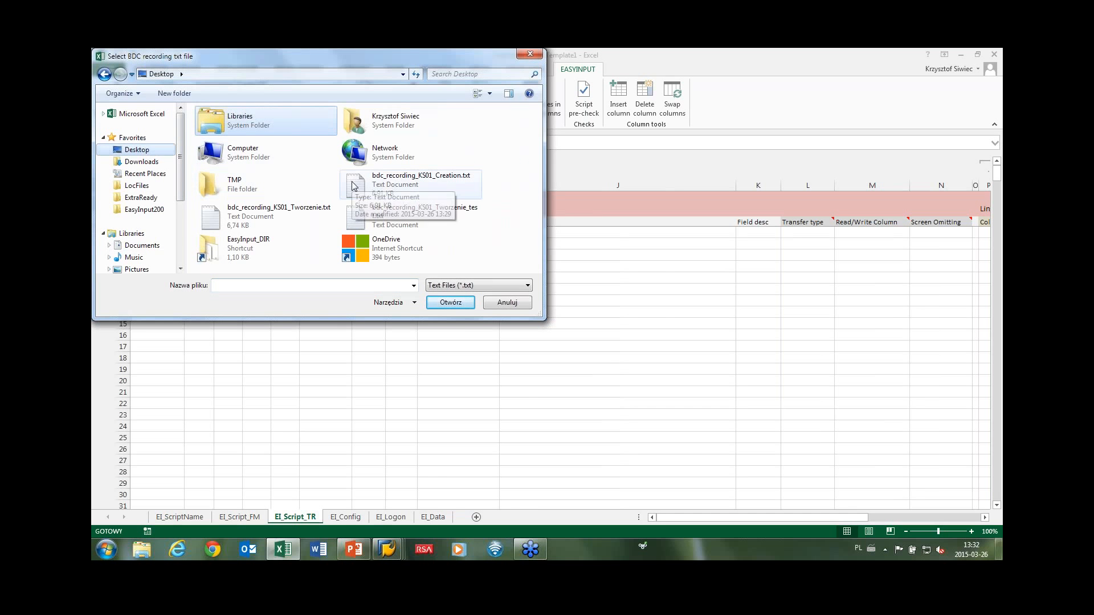
left_click(359, 185)
left_click(448, 306)
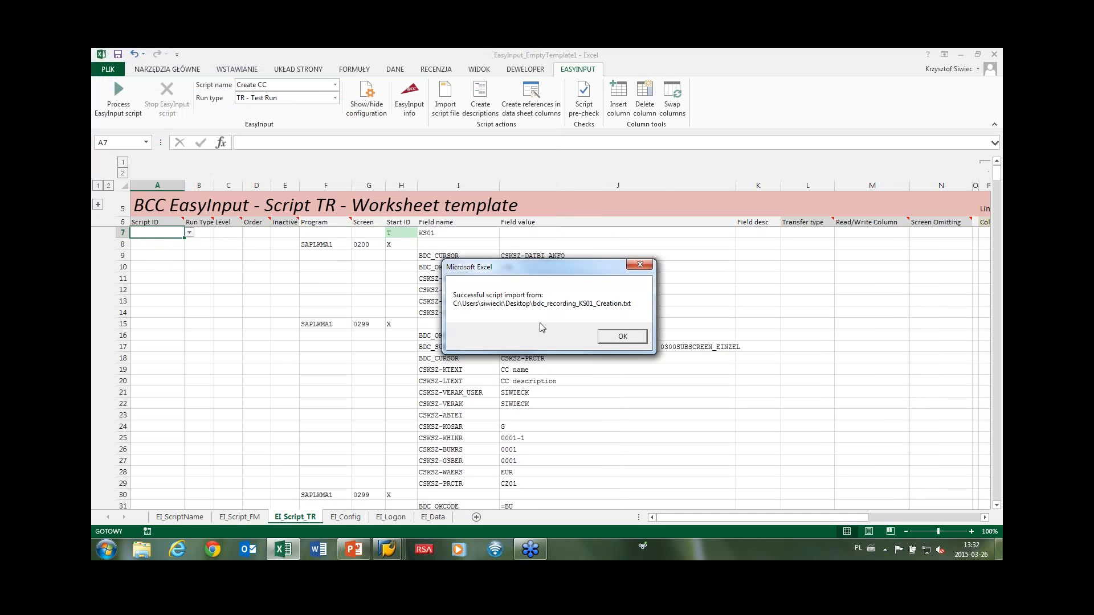
left_click(598, 337)
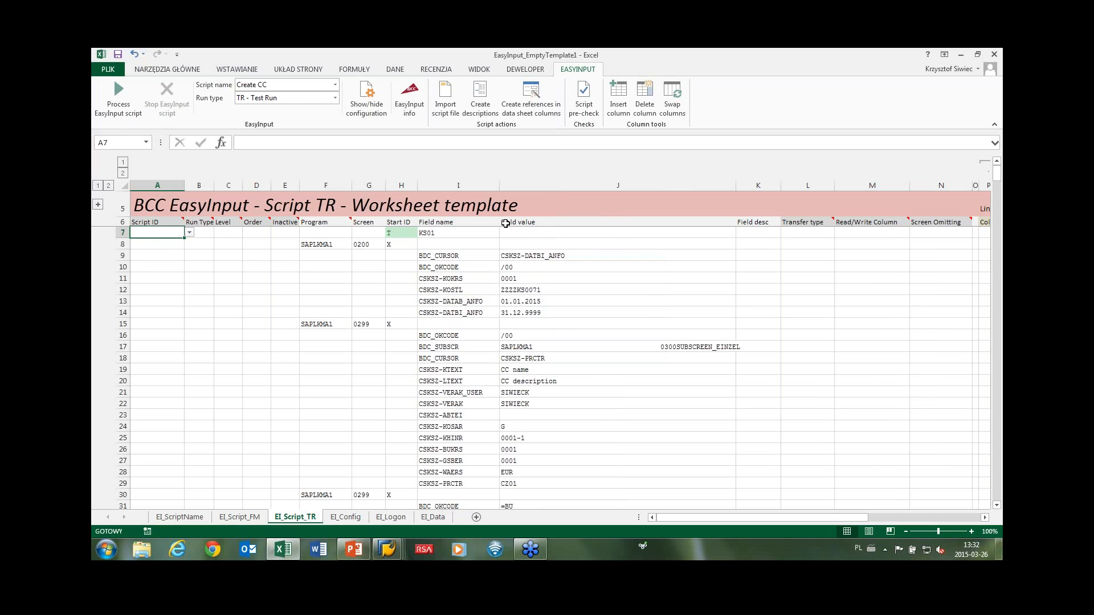
Generate field descriptions, accepting the trial licence key and logging on with the SAP password.
left_click(480, 96)
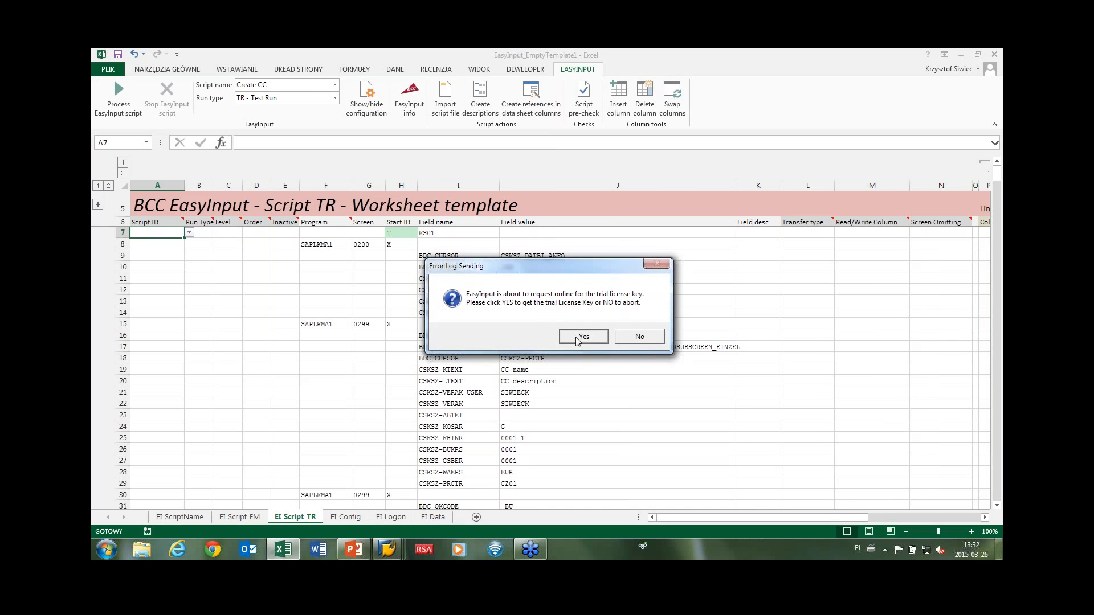
left_click(583, 336)
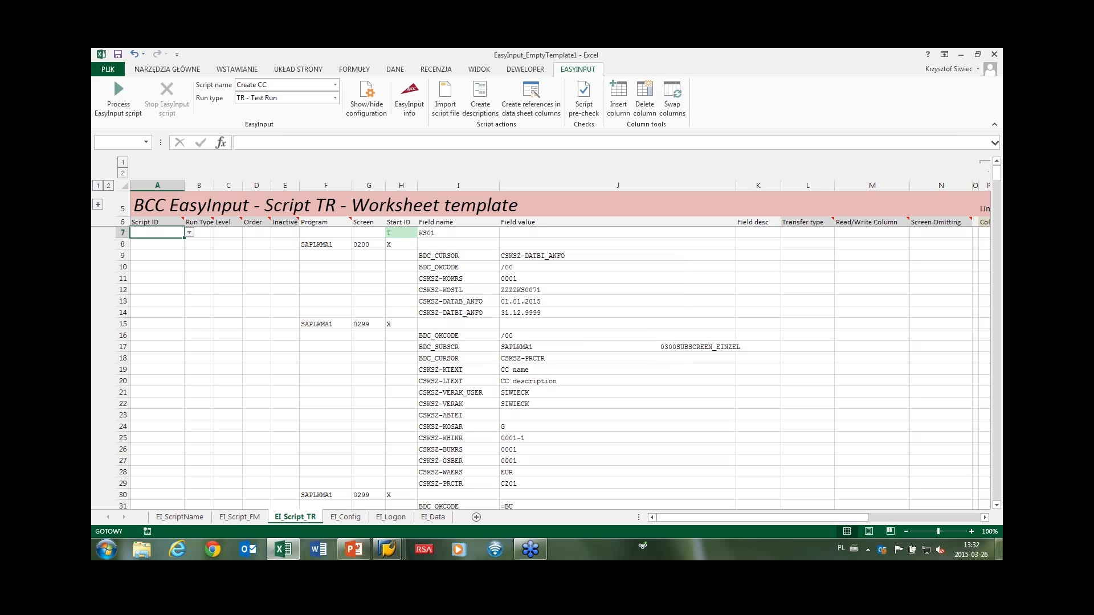
left_click(610, 338)
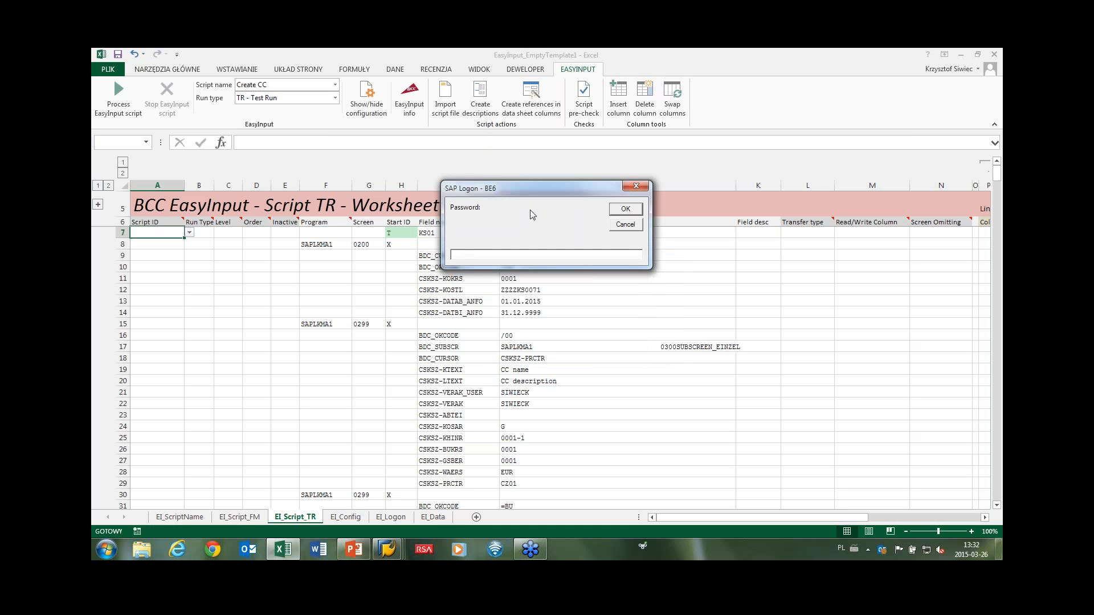
type("***")
key("Return")
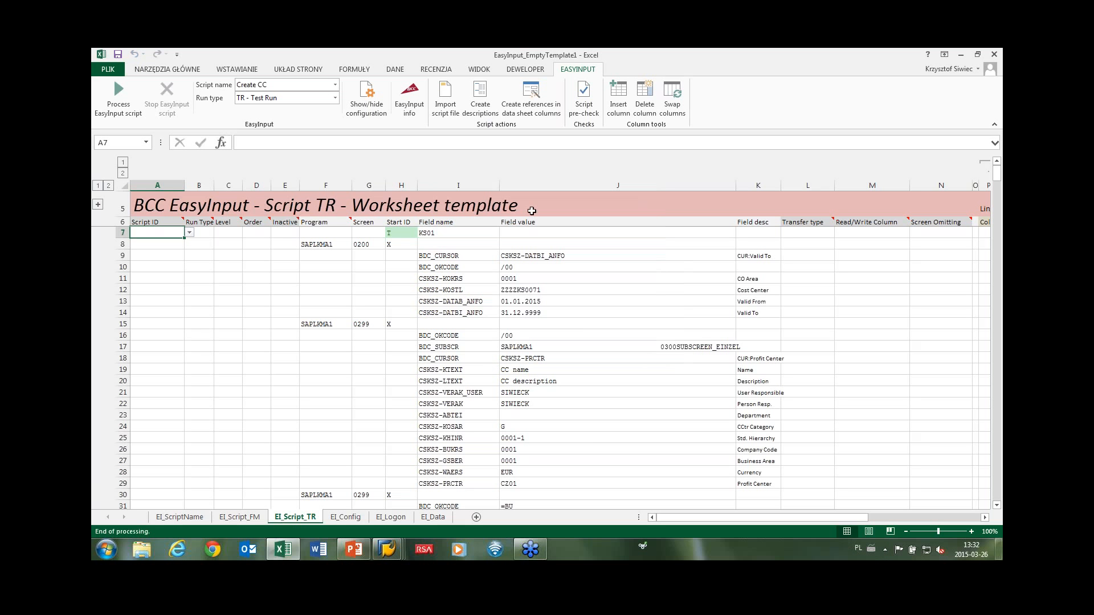
Review the row 11 field values and CO Area description, ending at transfer type cell L11.
left_click_drag(751, 278, 473, 311)
left_click(753, 279)
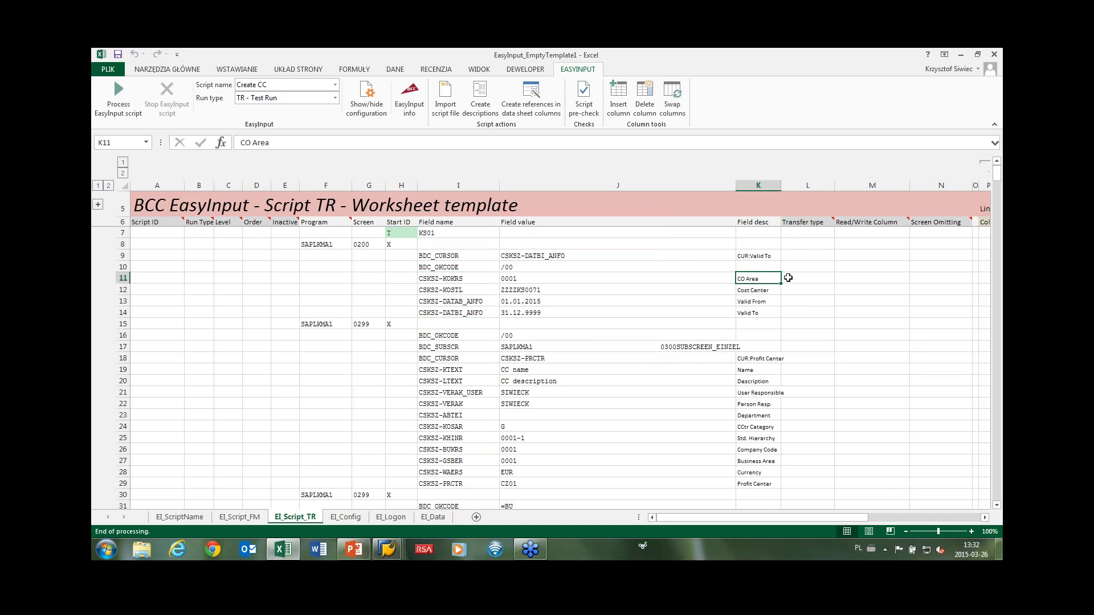
left_click(801, 282)
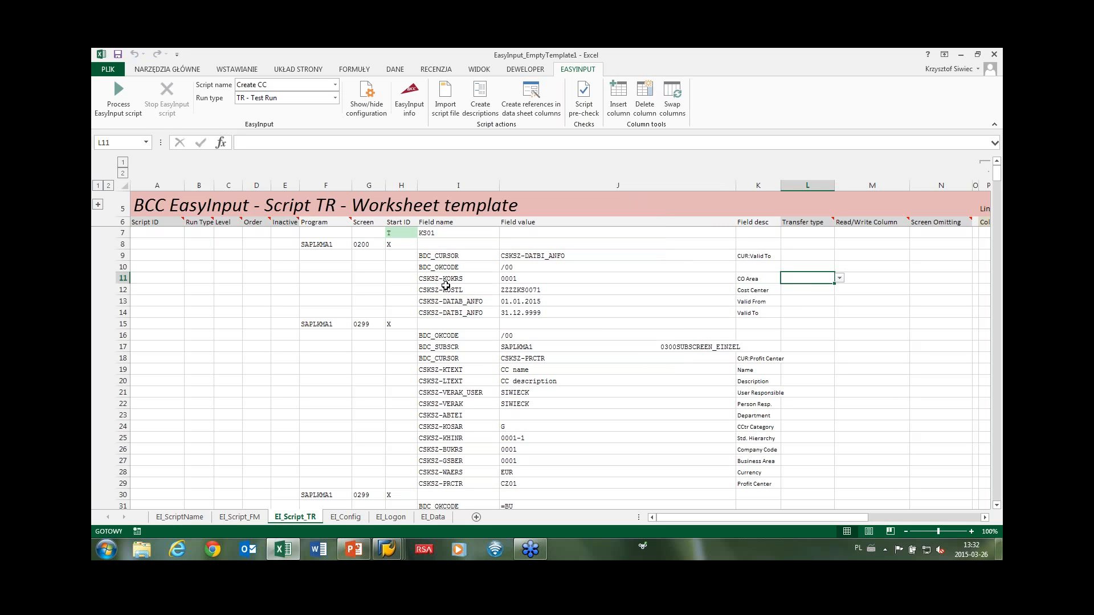
left_click(435, 521)
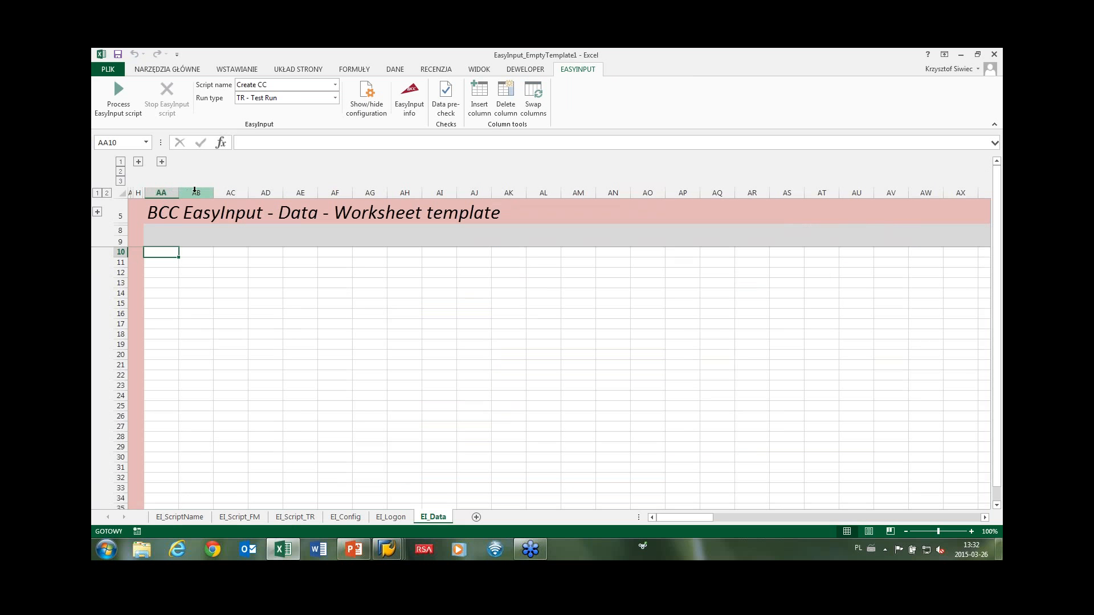
left_click(195, 191)
left_click(227, 190)
left_click(262, 191)
left_click(295, 191)
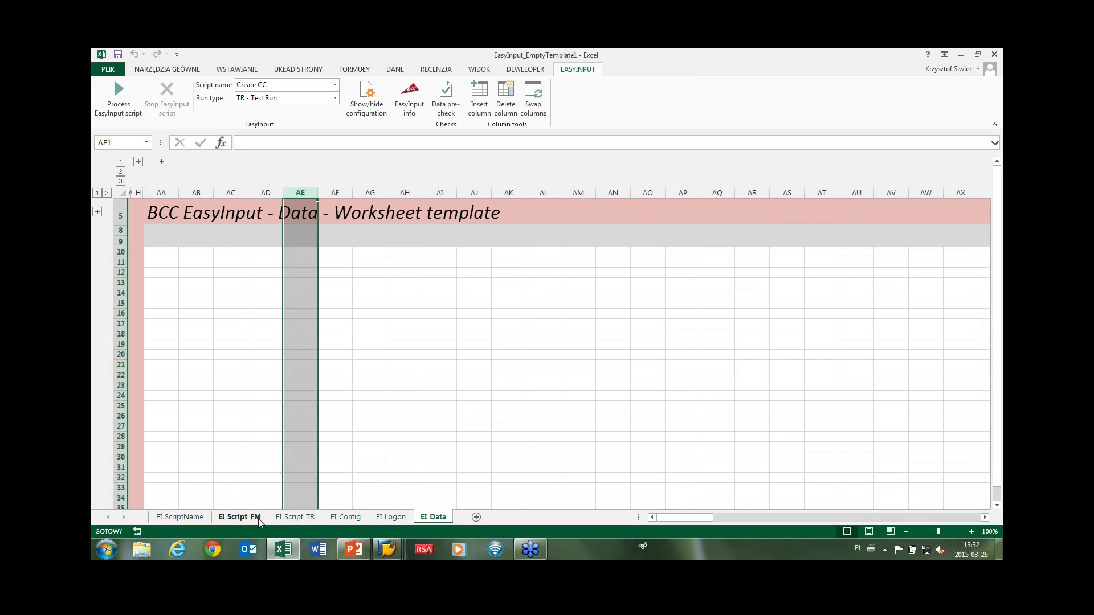
left_click(286, 520)
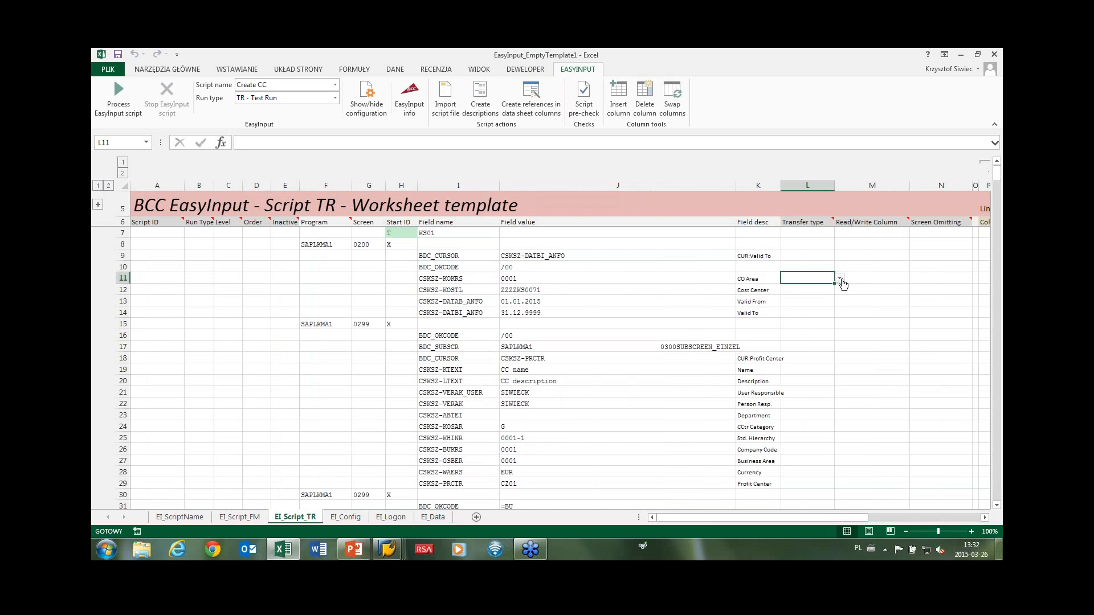
Set transfer type WriteData in L11 and copy it to L12:L14.
left_click(839, 278)
left_click(817, 291)
key("ctrl+c")
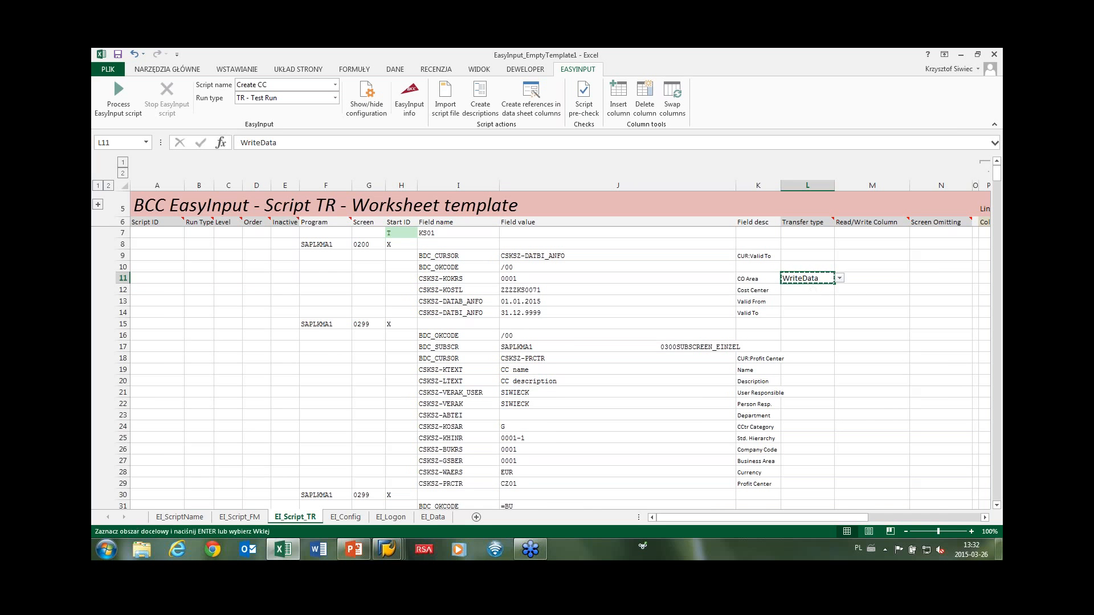
key("shift+Down")
key("shift+Down")
key("shift+Down")
key("ctrl+v")
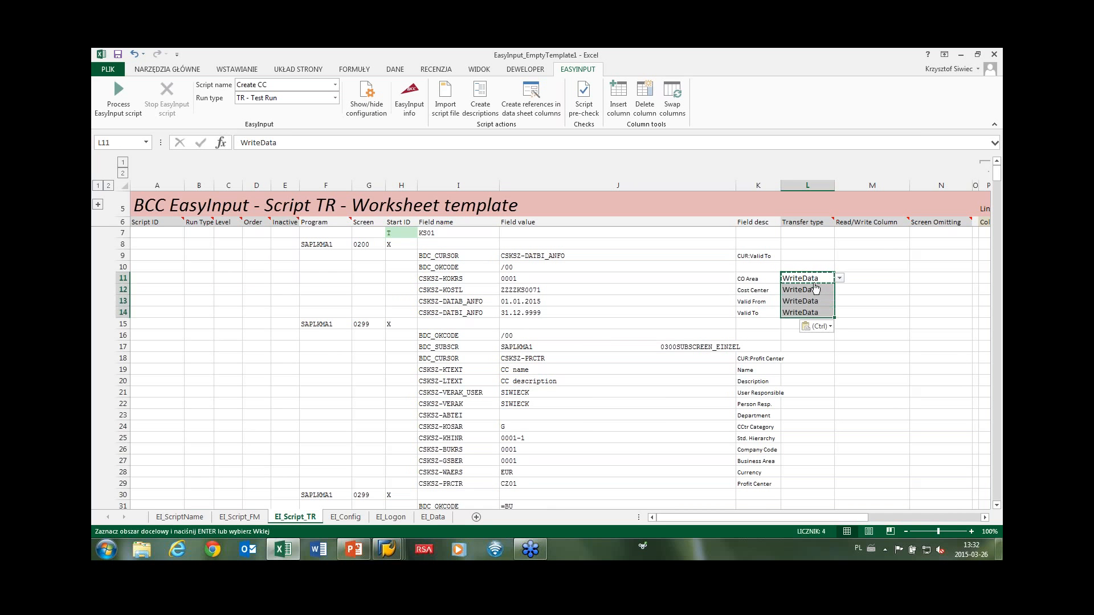
Enter data columns AA, AB, AC and AD into M11:M14.
left_click(866, 277)
type("AA")
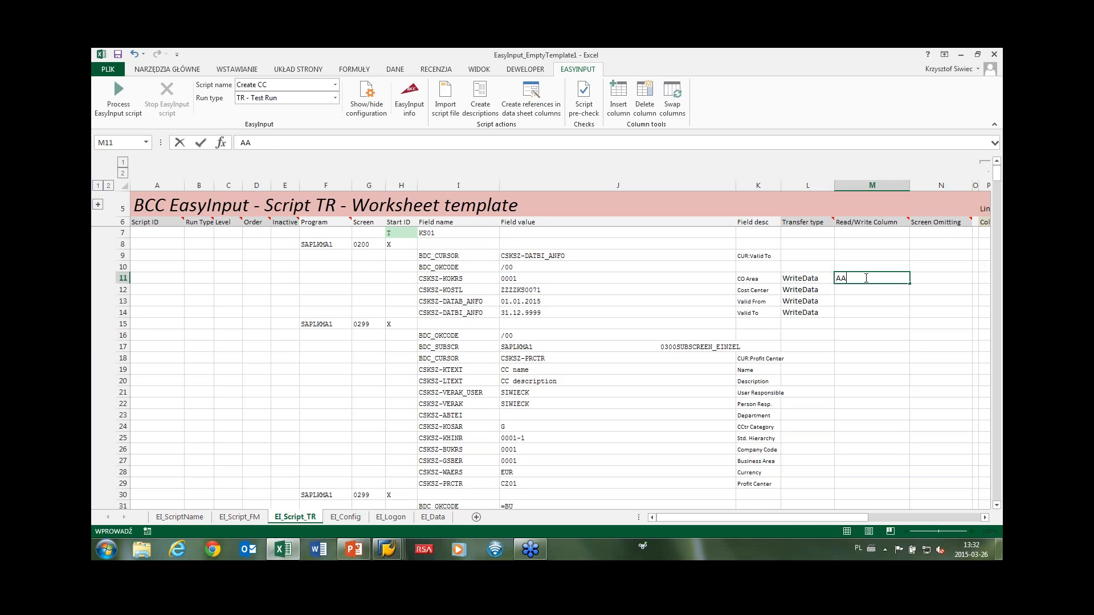
key("Return")
type("AB")
key("Return")
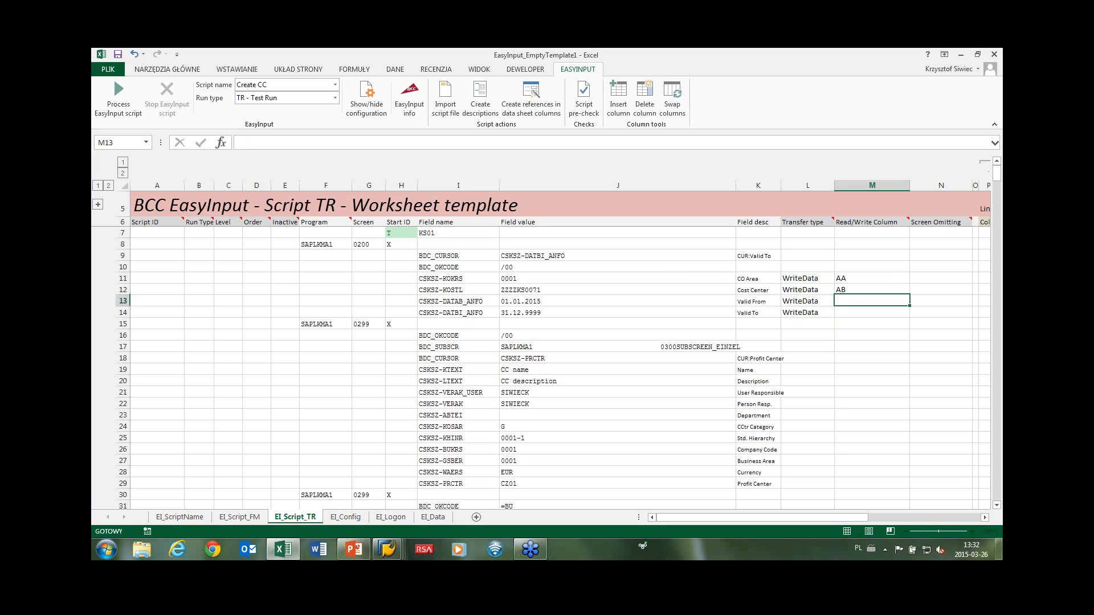
type("AC")
key("Return")
type("AD")
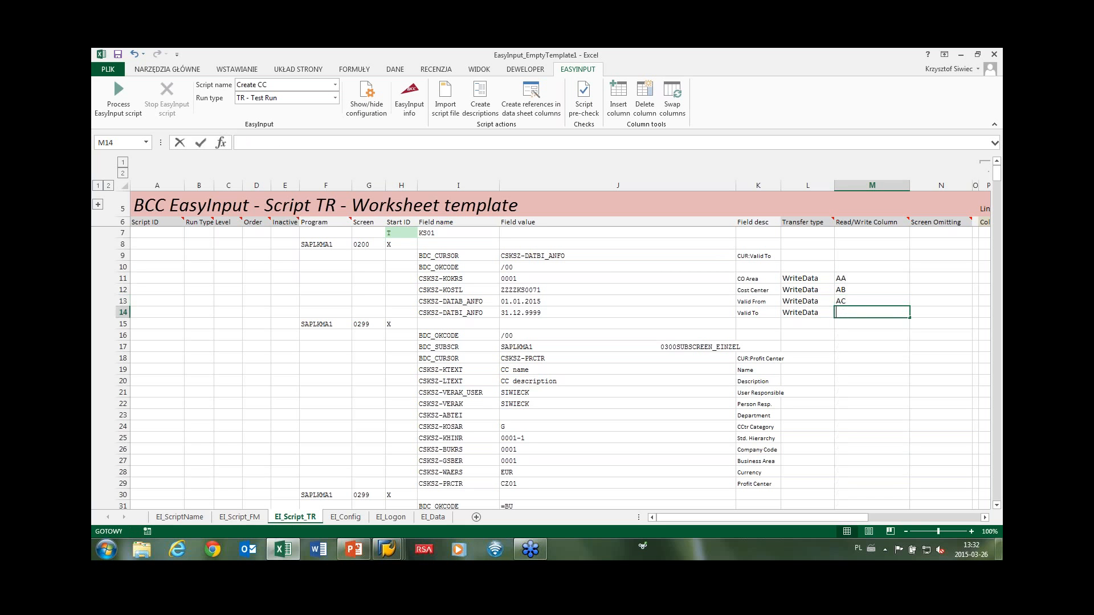
left_click(854, 344)
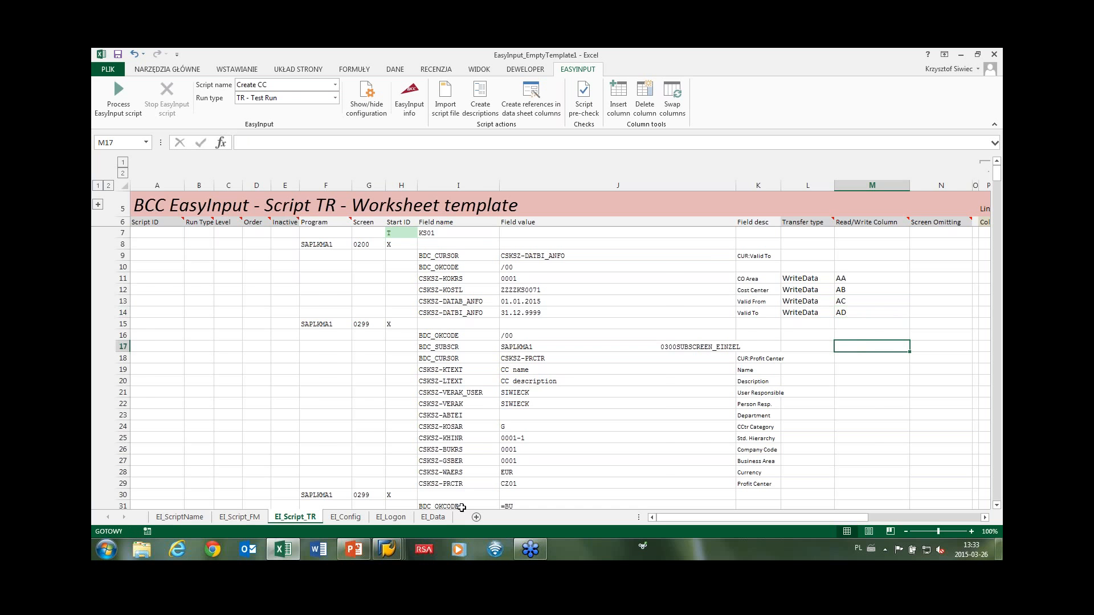
Check the matching AA10:AD11 cells on the EI_Data sheet, then return to EI_Script_TR.
left_click(433, 516)
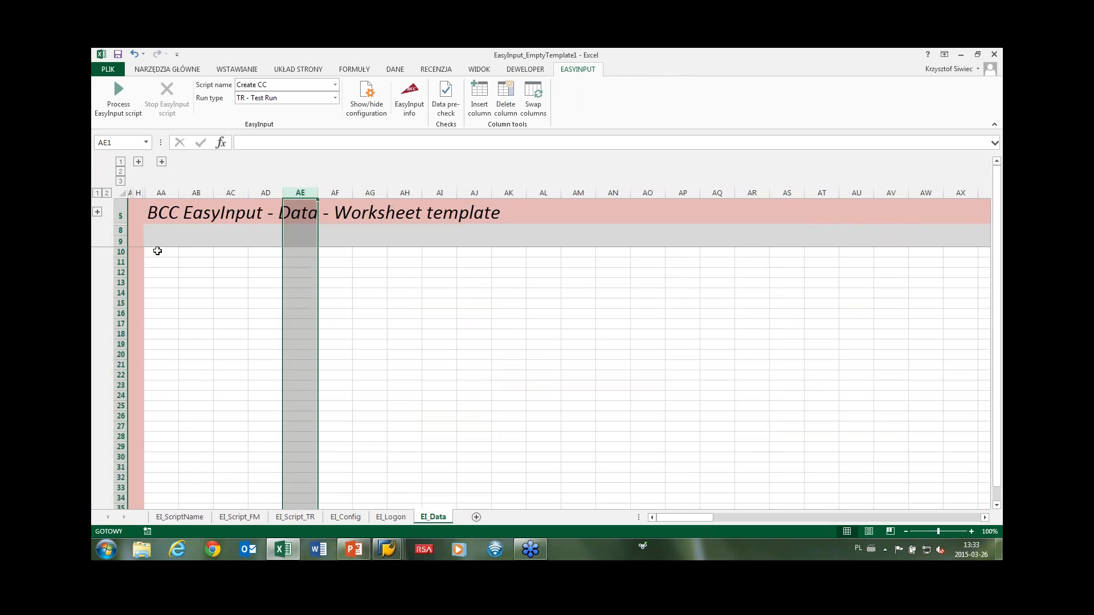
left_click_drag(156, 251, 261, 257)
left_click(261, 252)
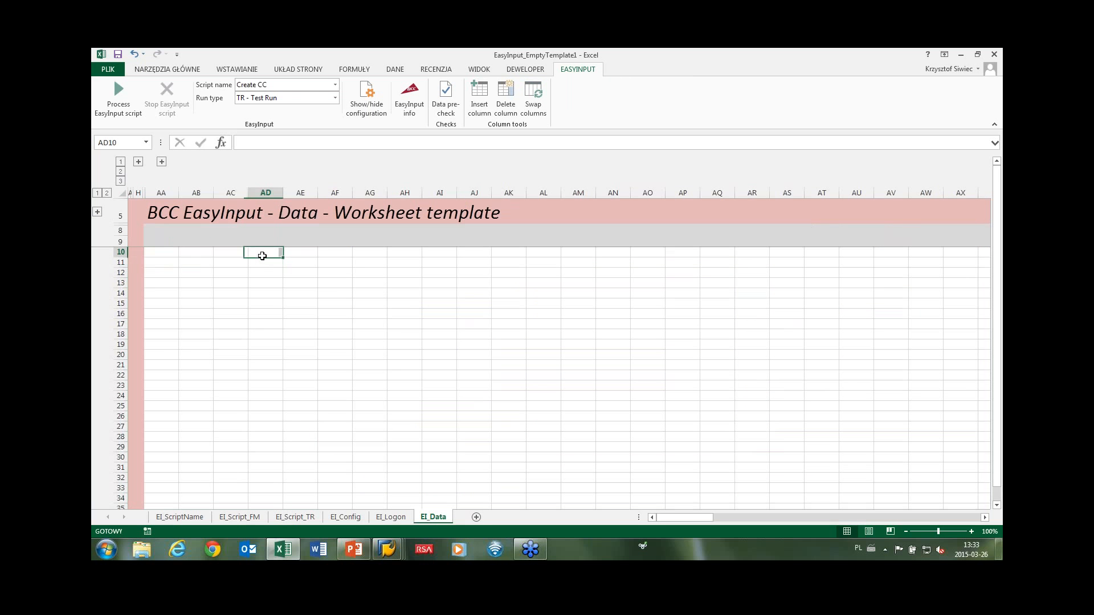
left_click(282, 518)
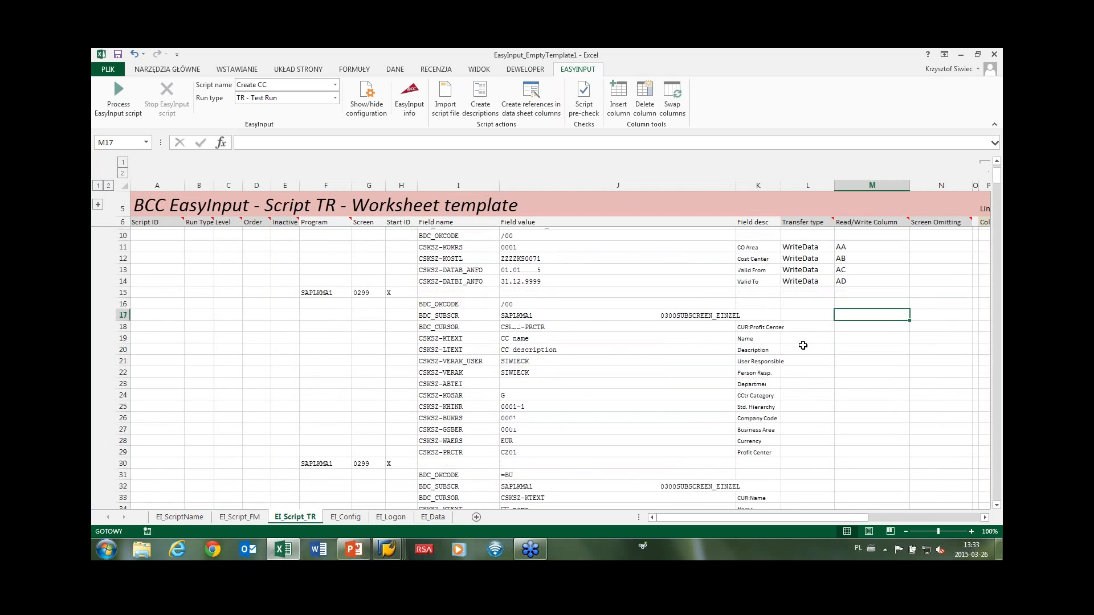
Choose WriteData in L19 and paste it down through L29, Name to Profit Center.
left_click(792, 338)
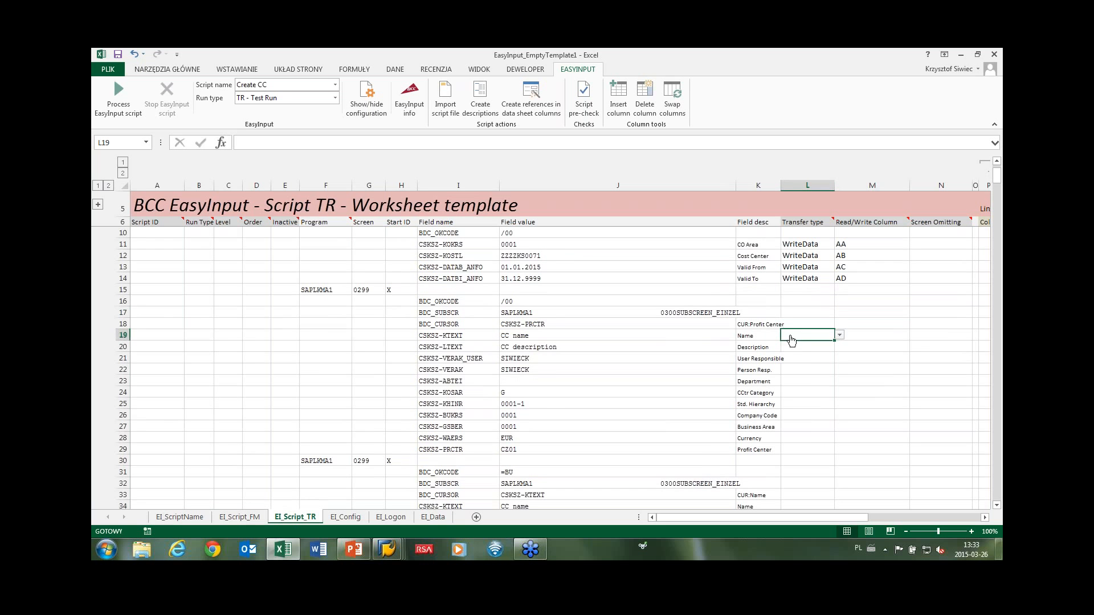
scroll(317, 274, "up", 1)
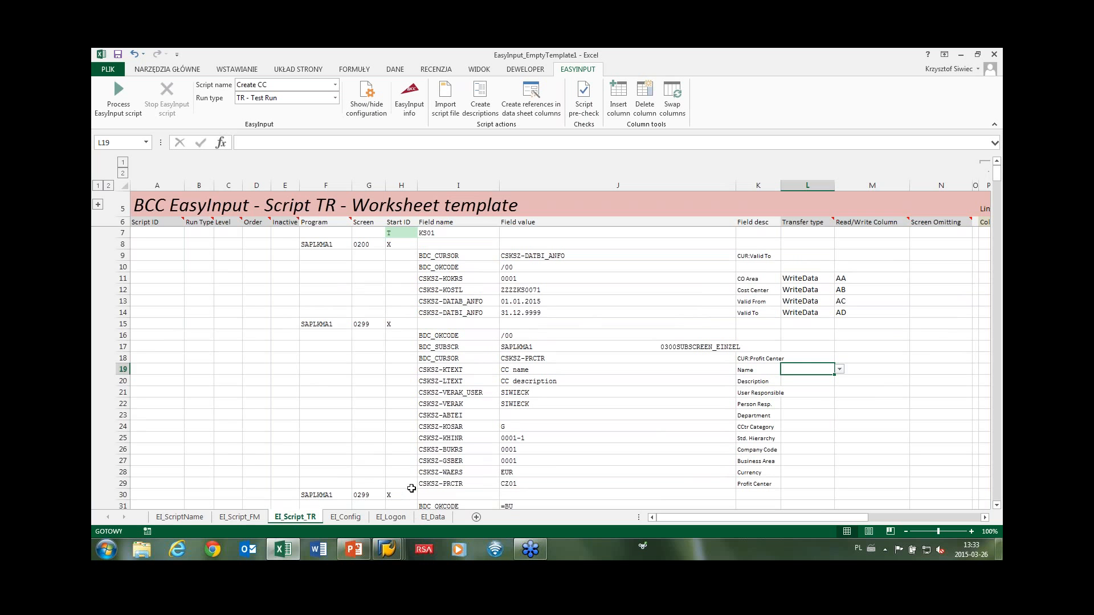
scroll(450, 456, "down", 1)
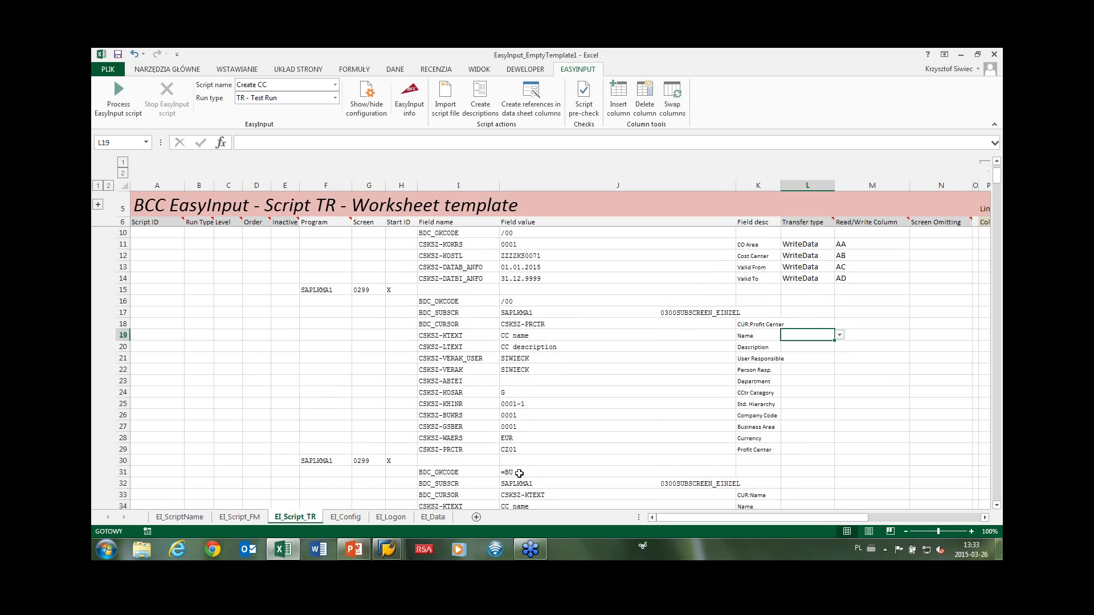
scroll(781, 398, "up", 1)
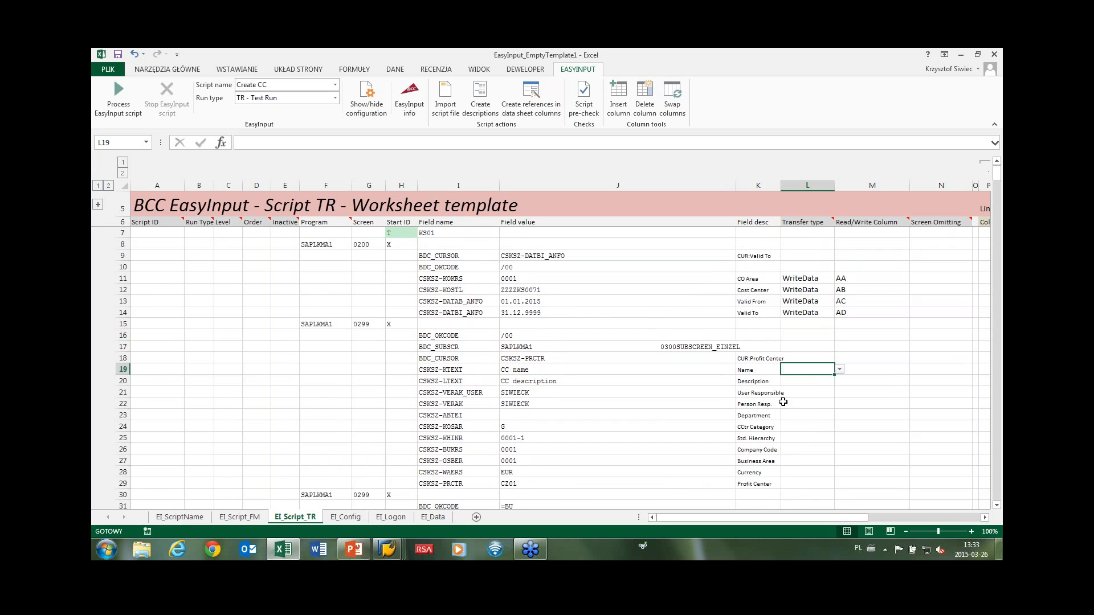
left_click(838, 371)
left_click(814, 379)
key("ctrl+c")
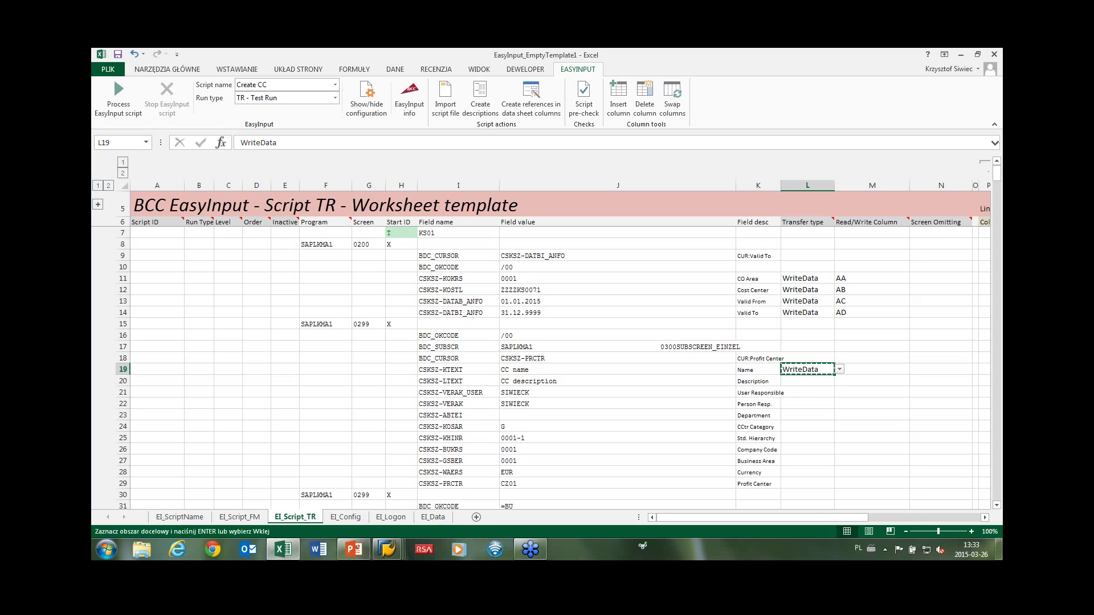
left_click_drag(810, 372, 808, 484)
key("ctrl+v")
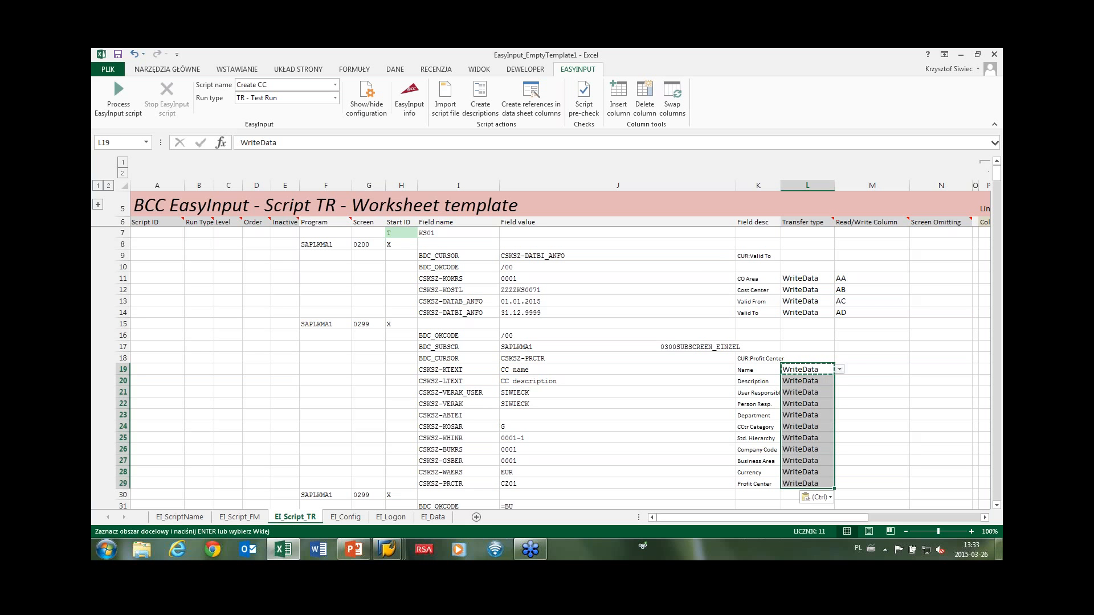
left_click(855, 368)
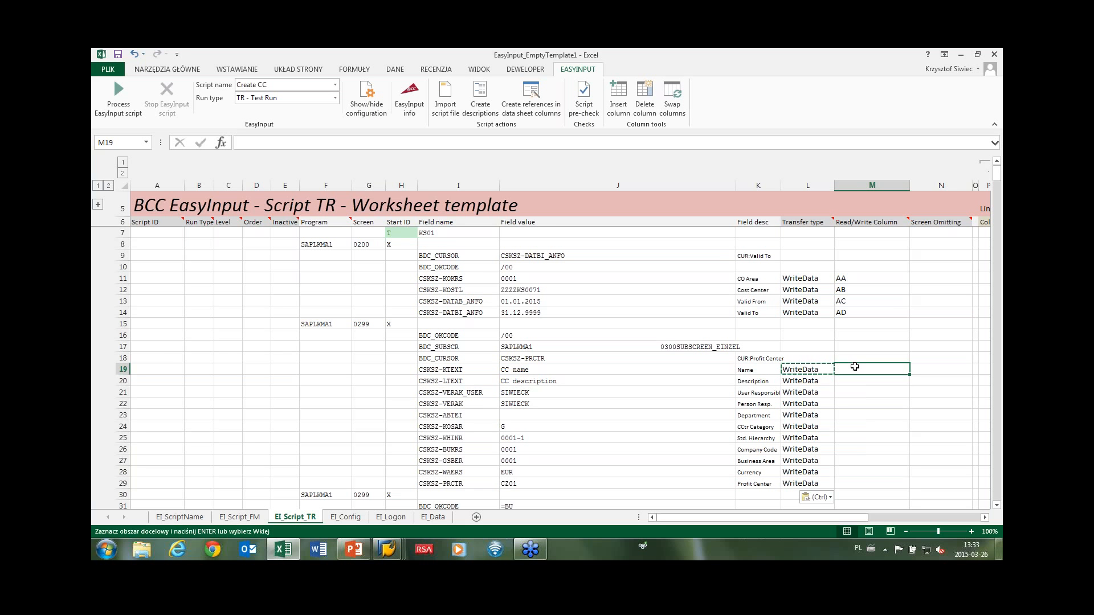
Map rows 19–22 to data columns AE, AF, AG and AH in M19:M22.
type("A")
left_click(848, 379)
type("AF")
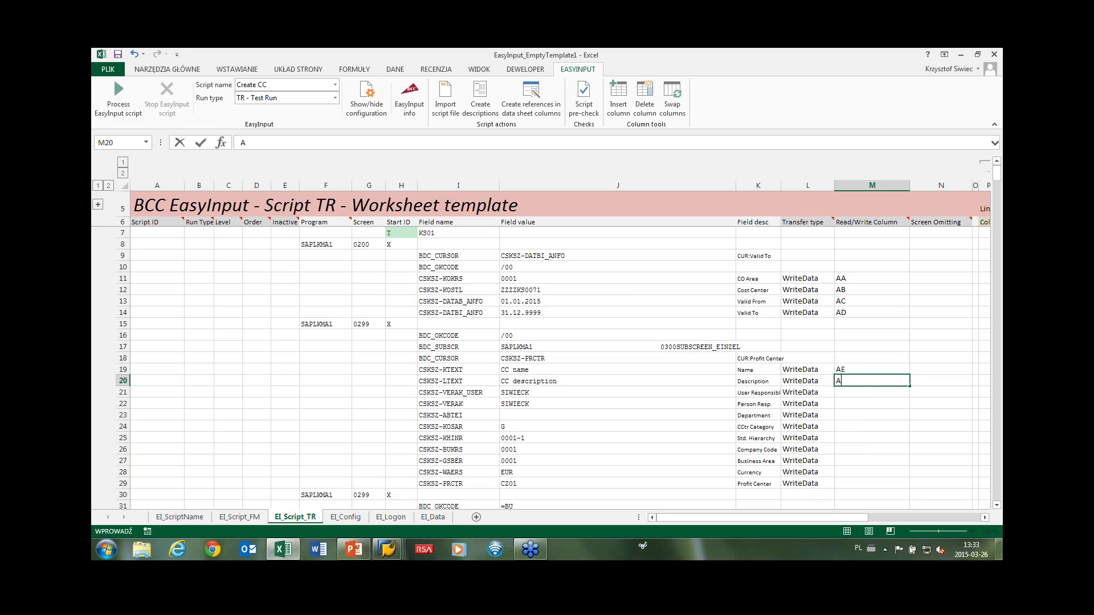
left_click(847, 391)
type("AG")
left_click(847, 404)
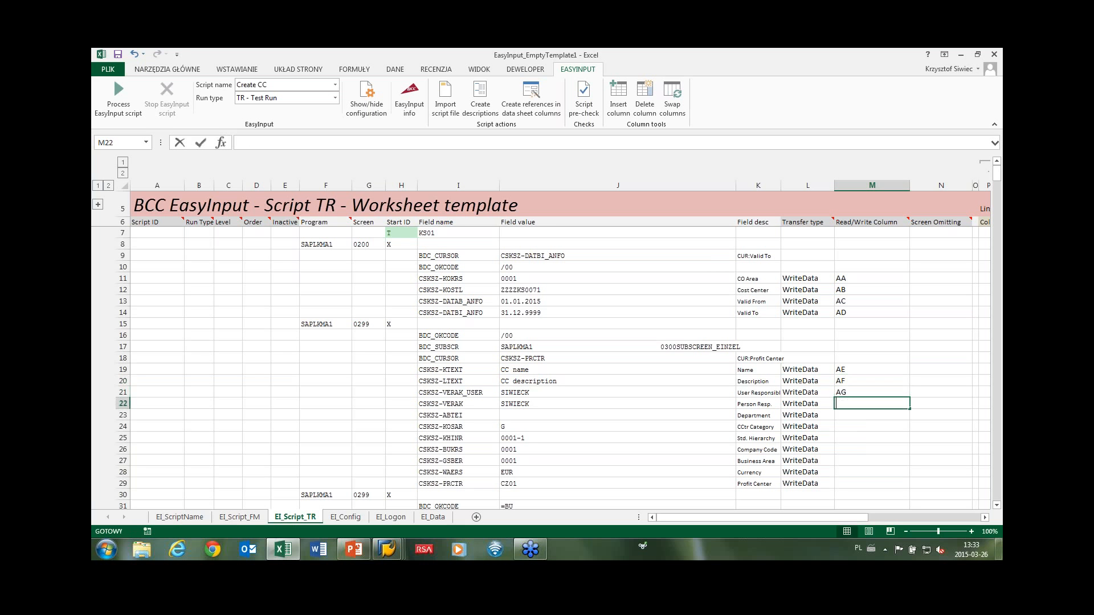
type("AH")
left_click(848, 413)
Map rows 23–29, Department through Profit Center, to data columns AI through AO.
type("AI")
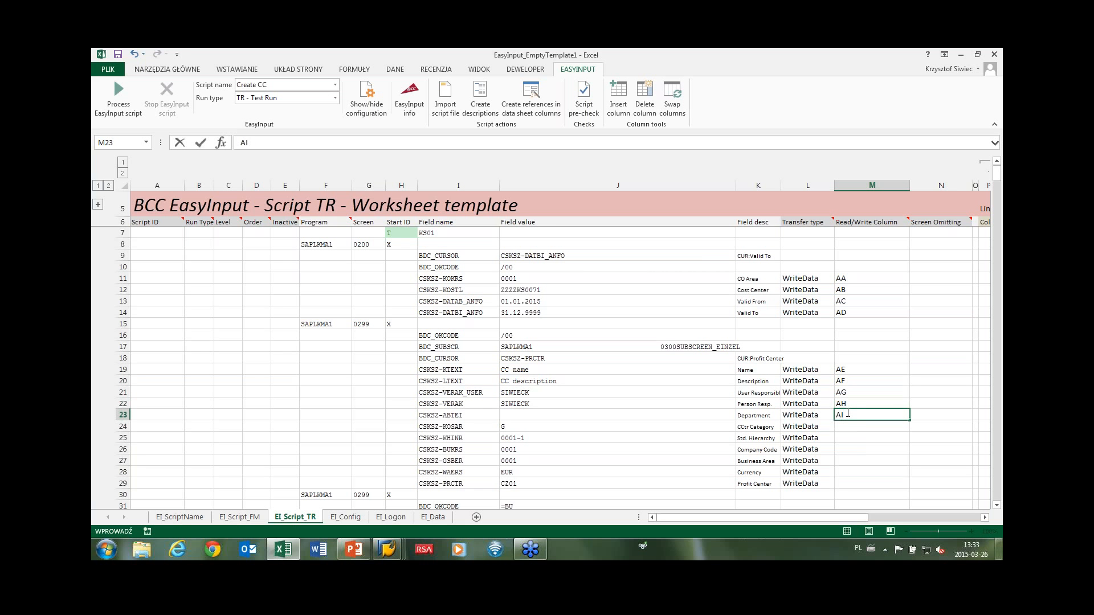
left_click(847, 425)
type("AJ")
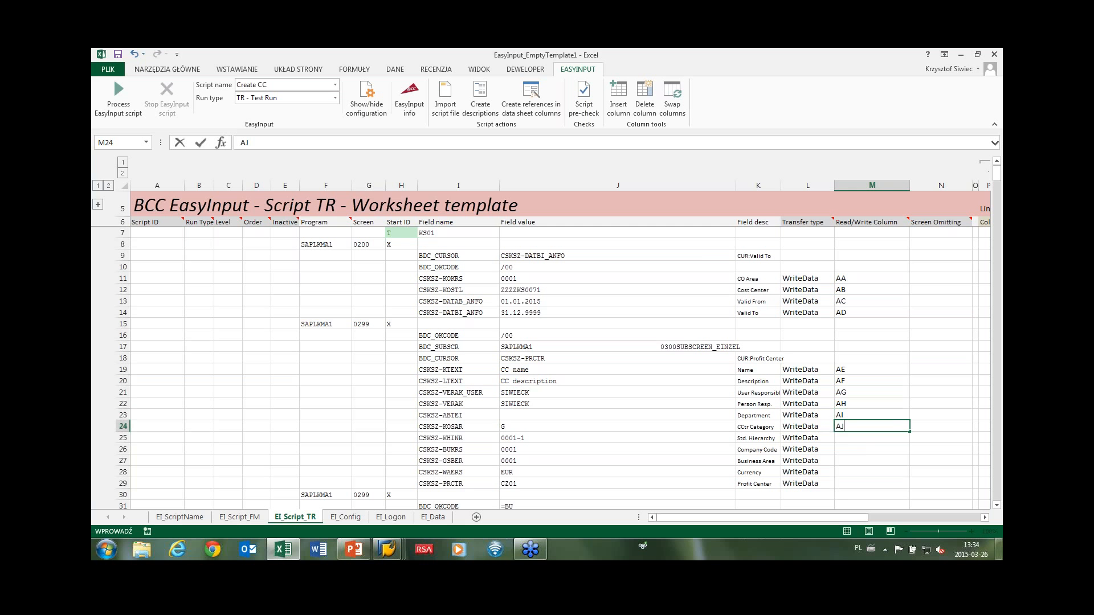
left_click(845, 436)
type("AK")
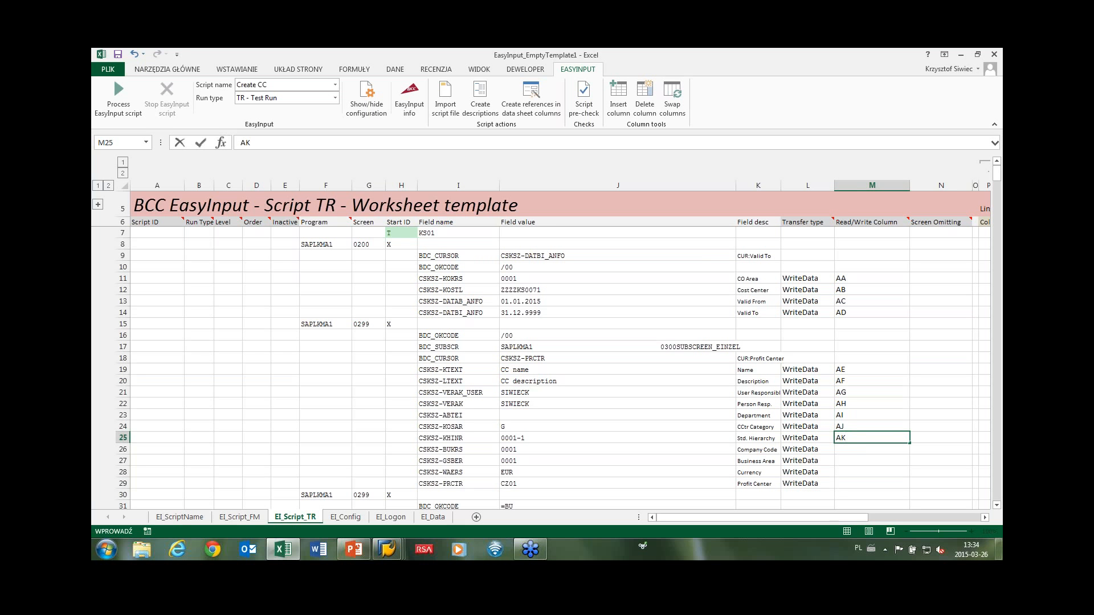
left_click(845, 448)
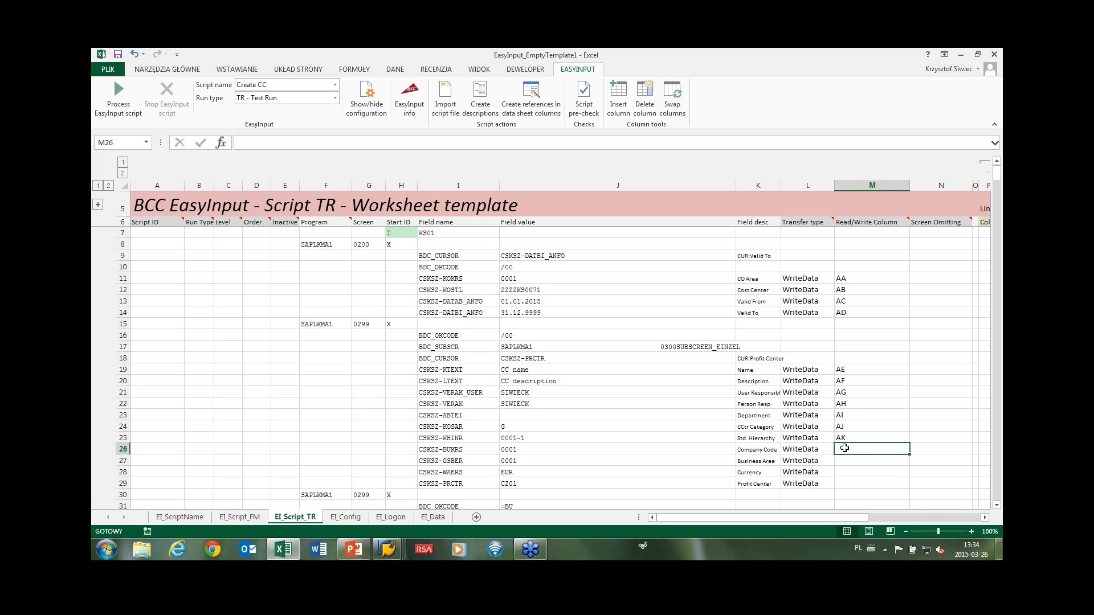
type("AL")
left_click(844, 460)
type("AM")
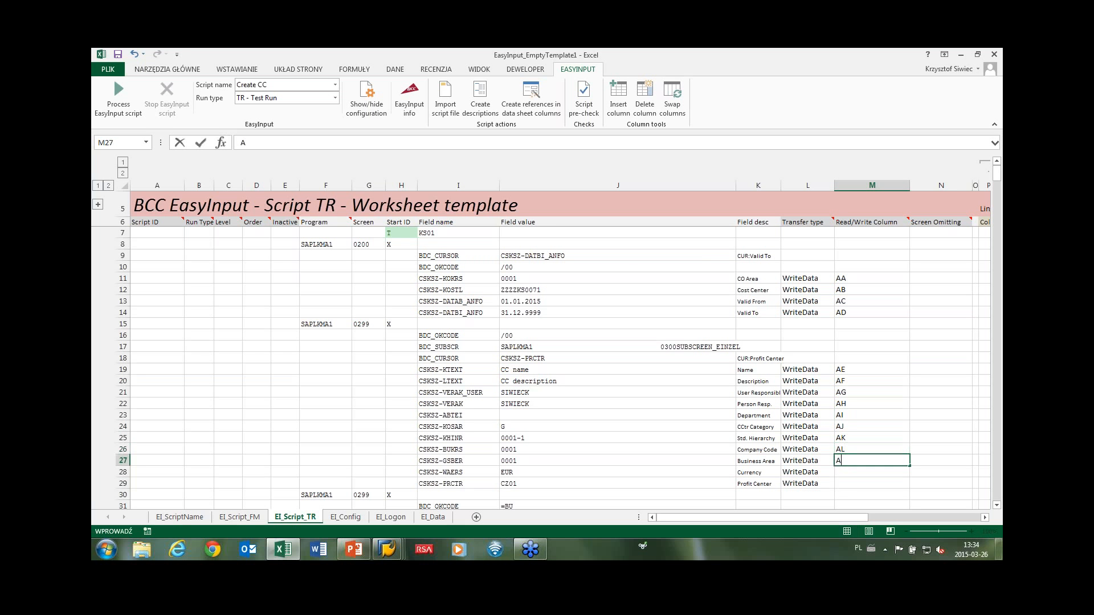
left_click(847, 470)
type("A")
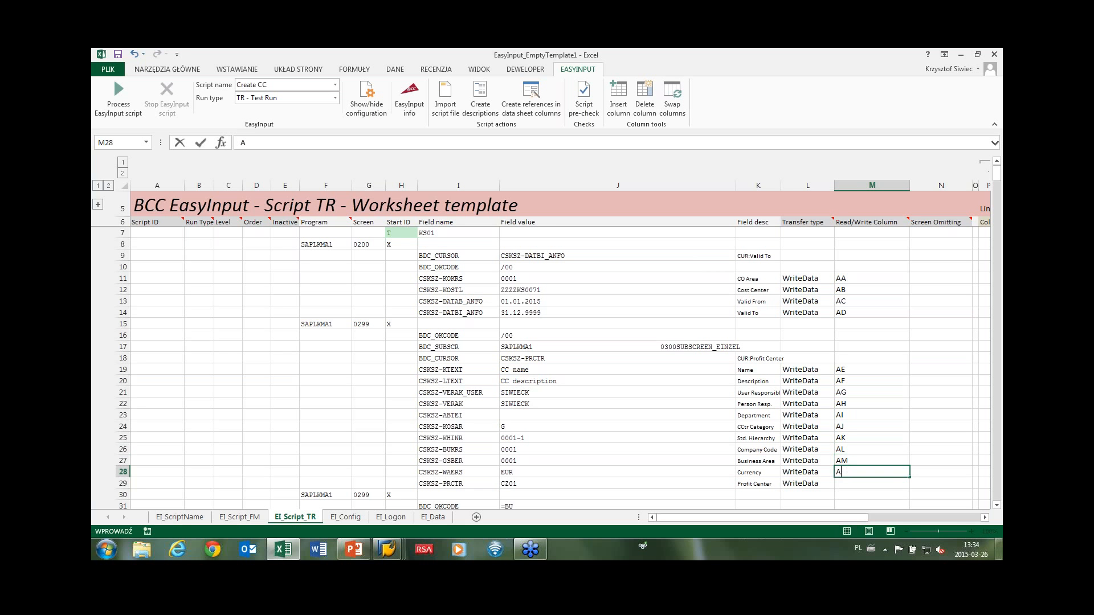
type("N")
left_click(846, 483)
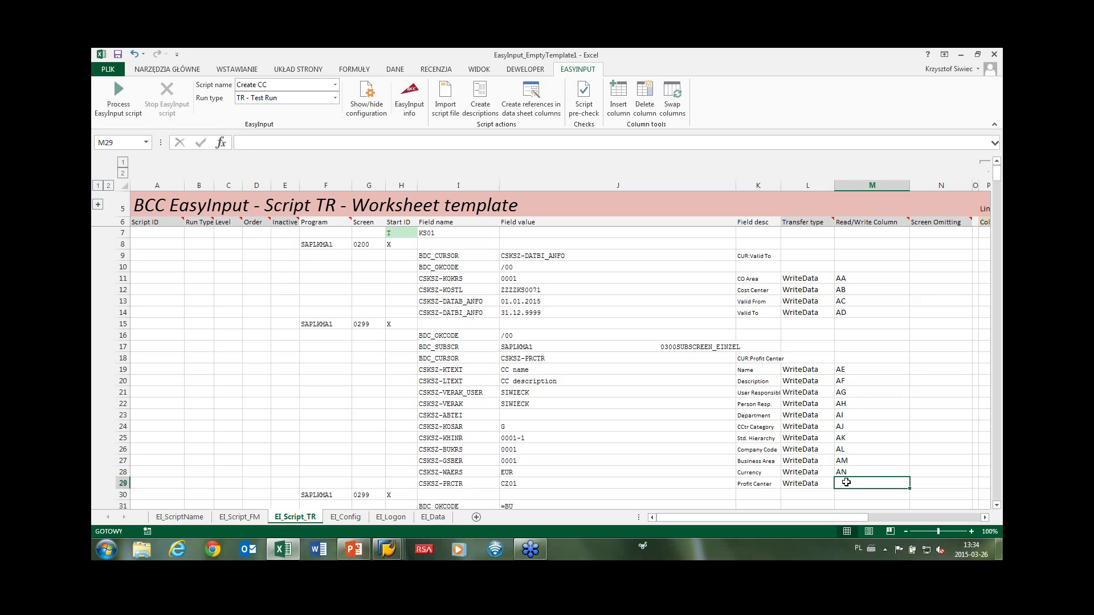
type("A")
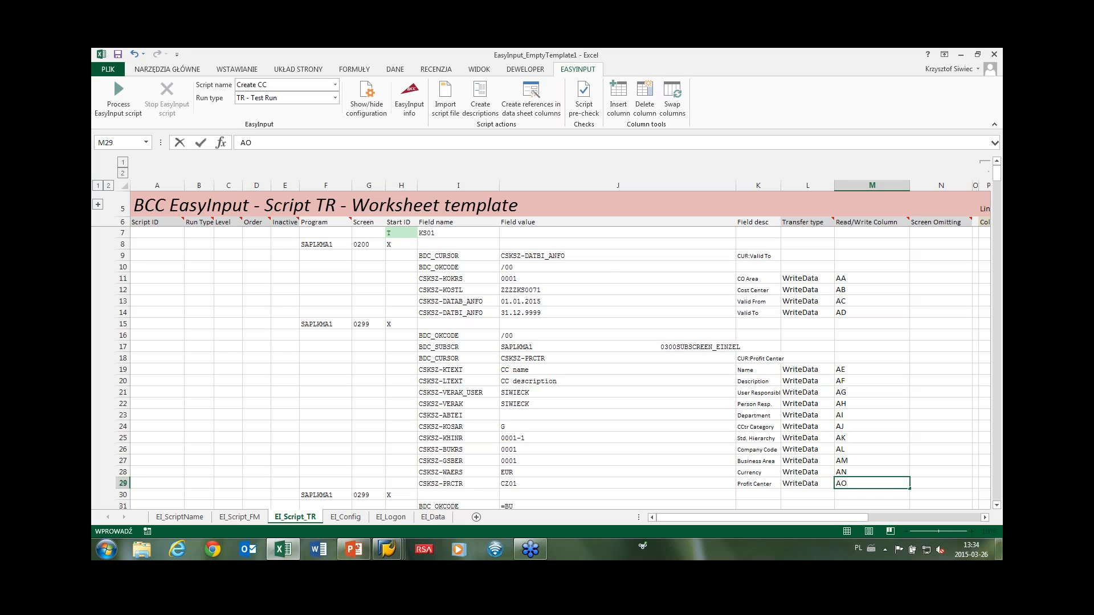
type("O")
left_click(856, 418)
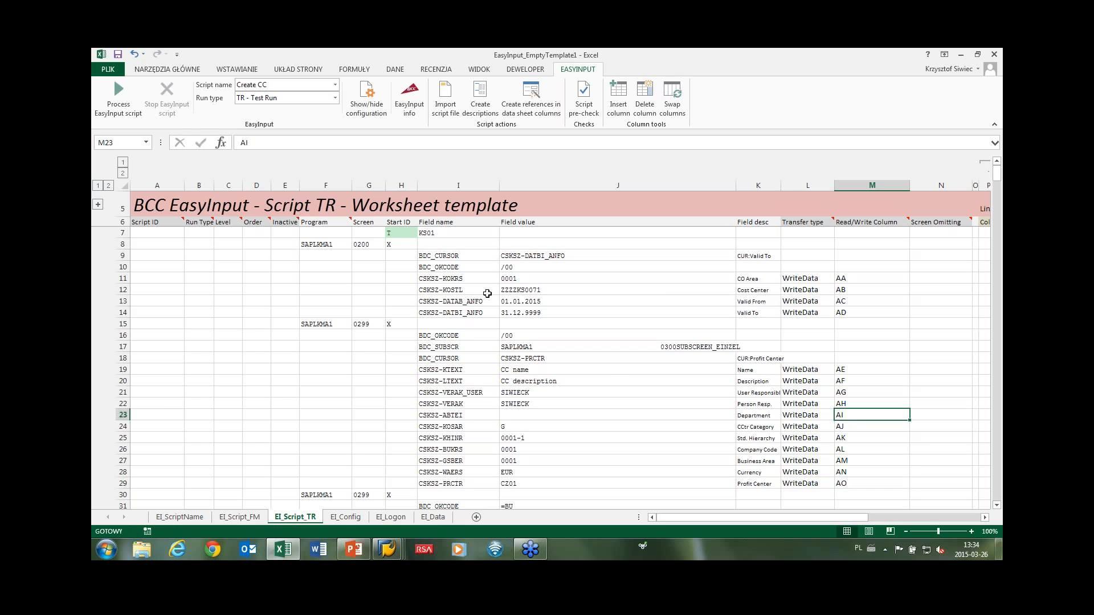
Select and review the first and second screens' mapped field rows.
left_click_drag(436, 279, 853, 483)
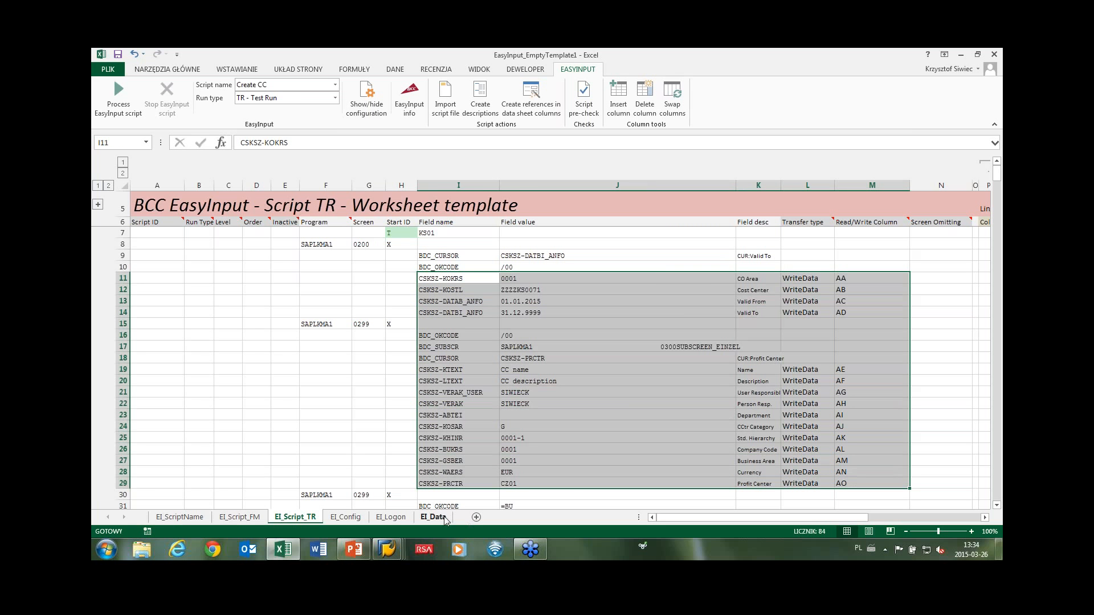
scroll(471, 391, "down", 3)
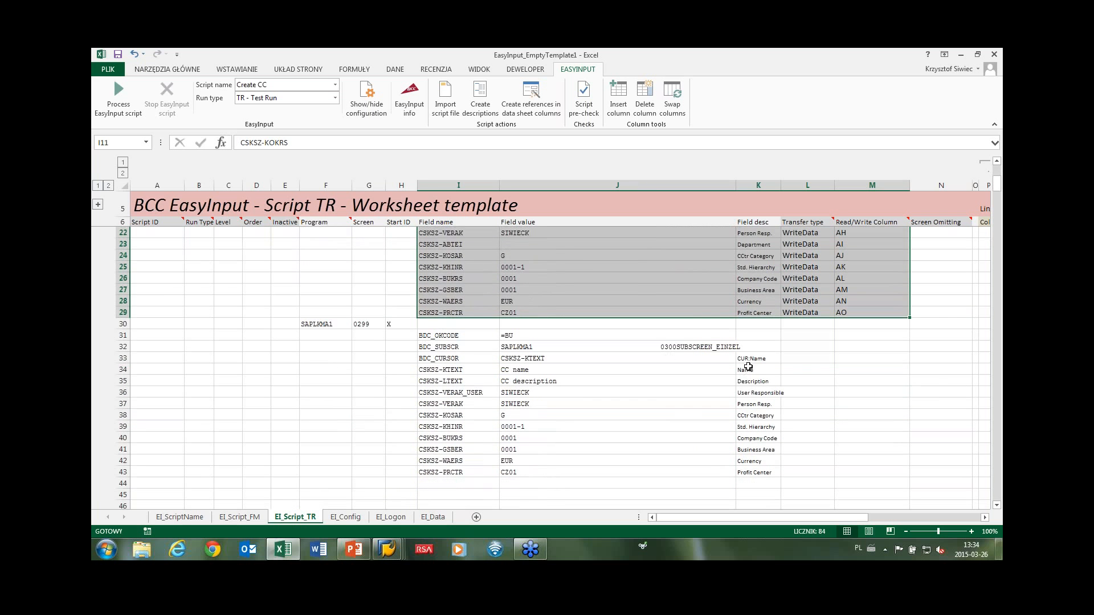
scroll(747, 364, "up", 2)
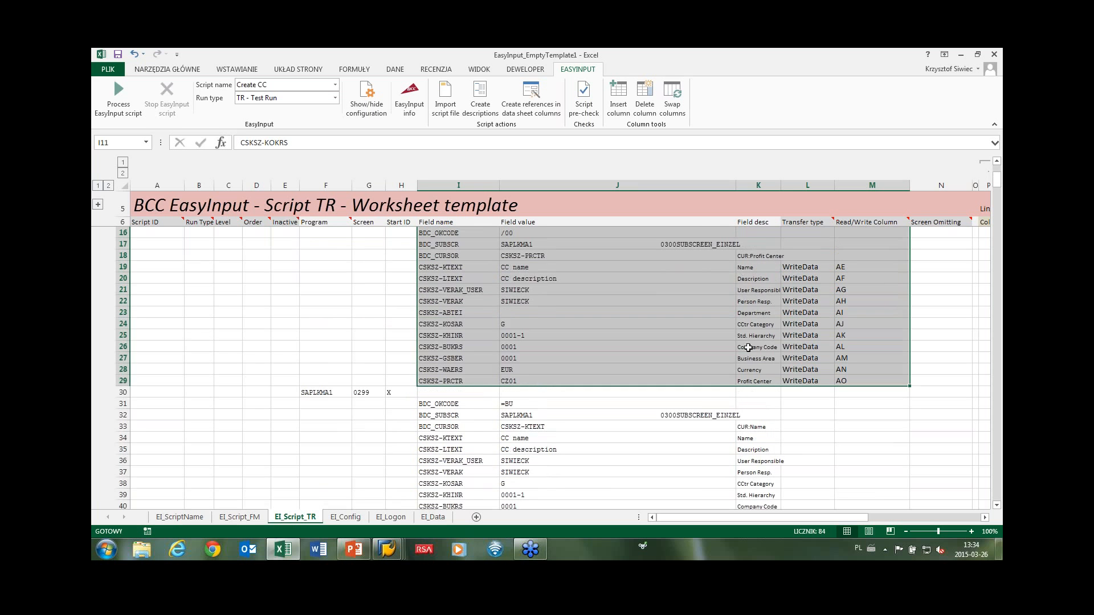
scroll(727, 366, "down", 2)
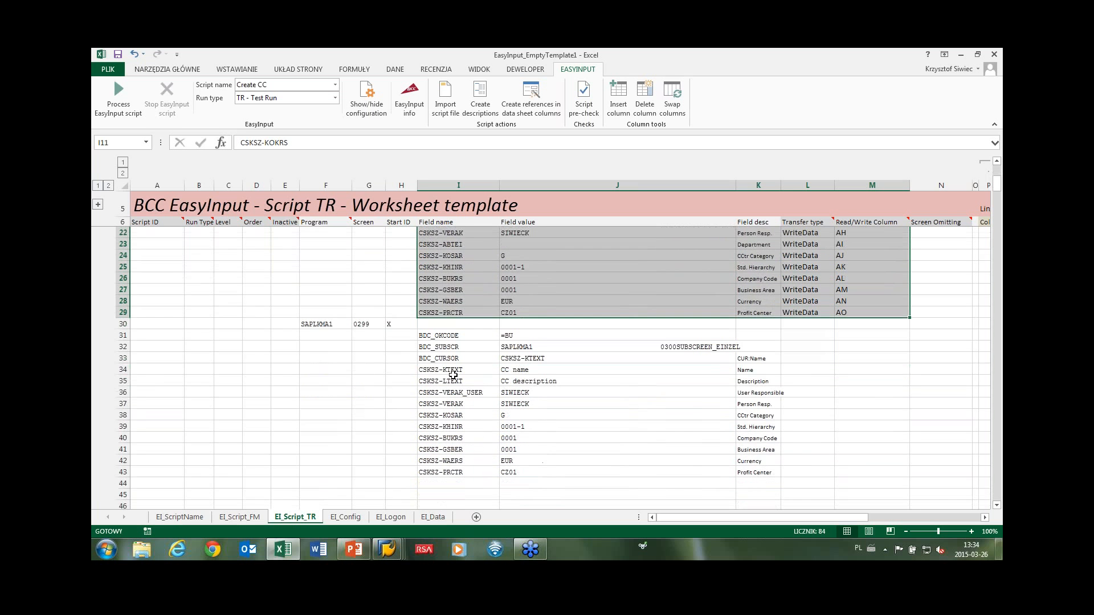
left_click_drag(435, 370, 764, 472)
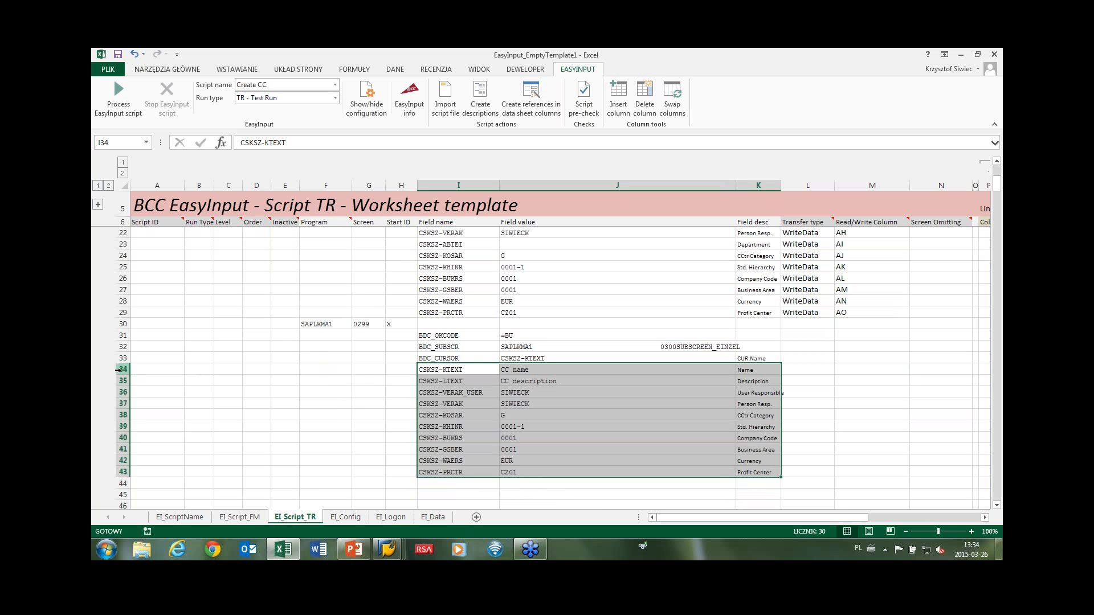
Set Inactive to X in E34 and copy it down through E43.
left_click(285, 367)
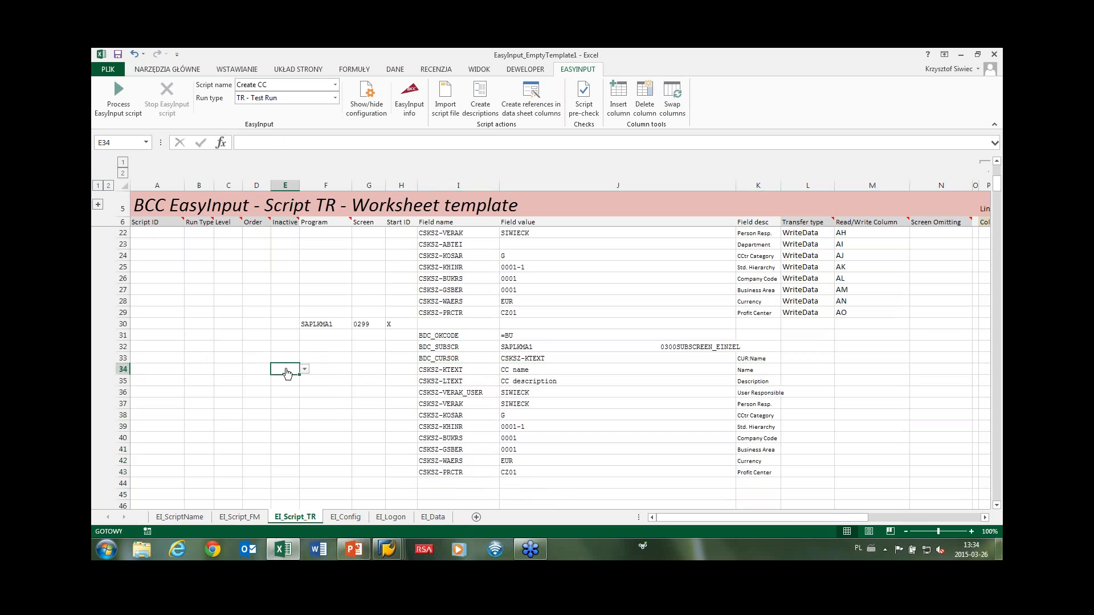
left_click(304, 371)
left_click(294, 381)
key("ctrl+c")
key("shift+Down")
key("shift+Down")
key("shift+Down")
key("shift+Down")
key("shift+Down")
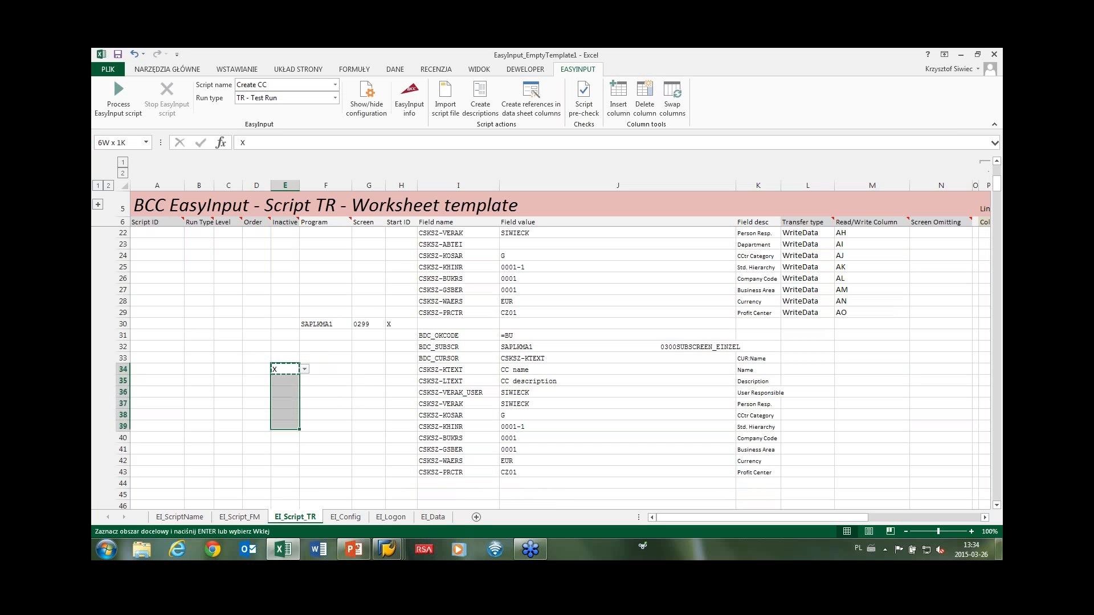
key("shift+Down")
key("shift+Down")
key("shift+Down")
key("shift+Down")
key("ctrl+v")
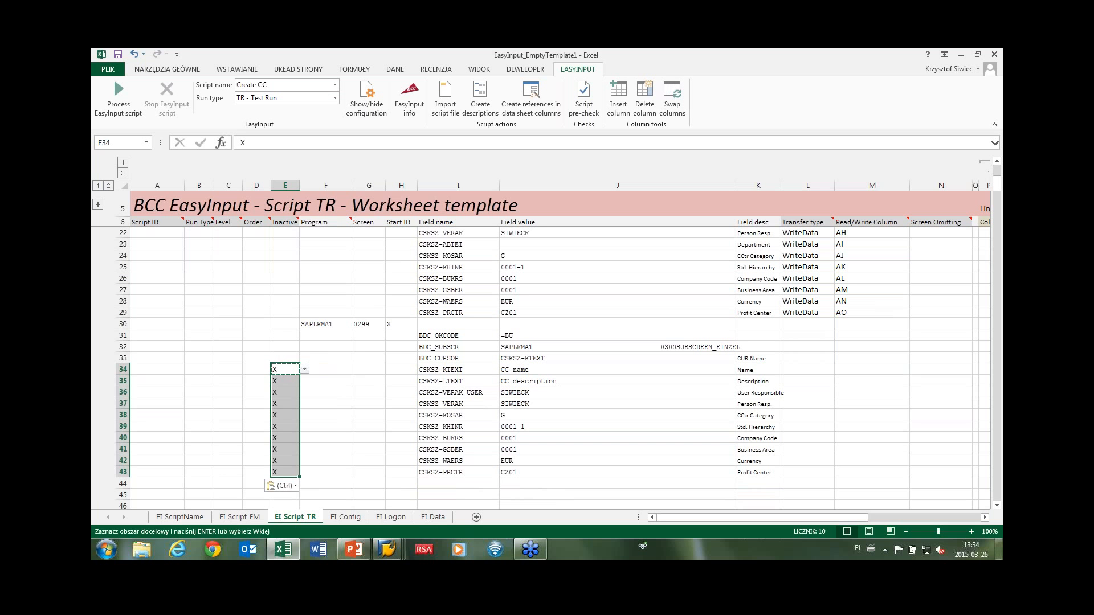
key("Escape")
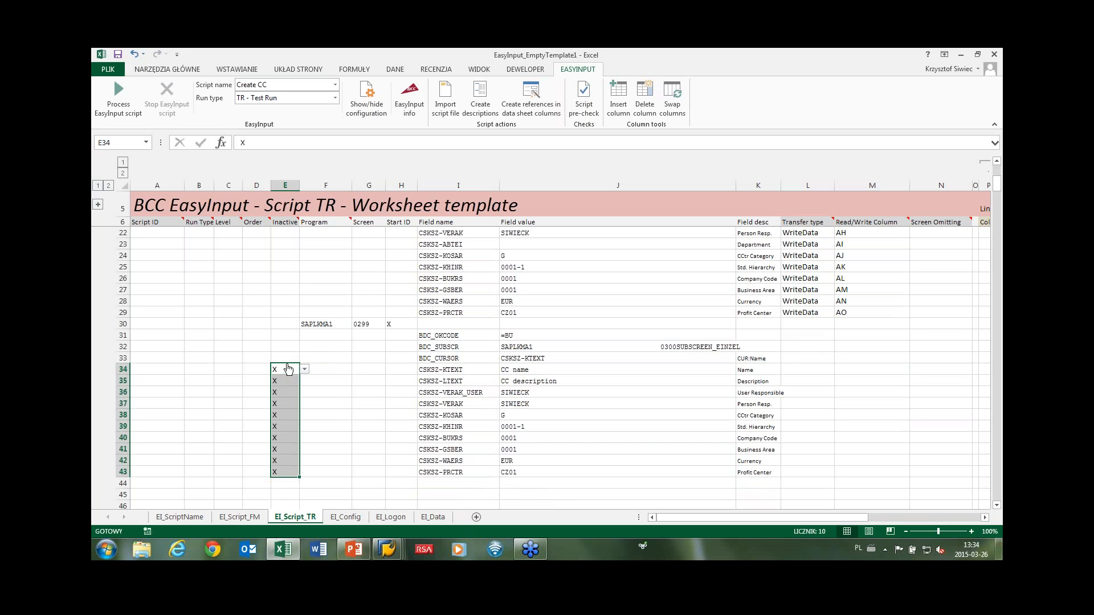
left_click(288, 357)
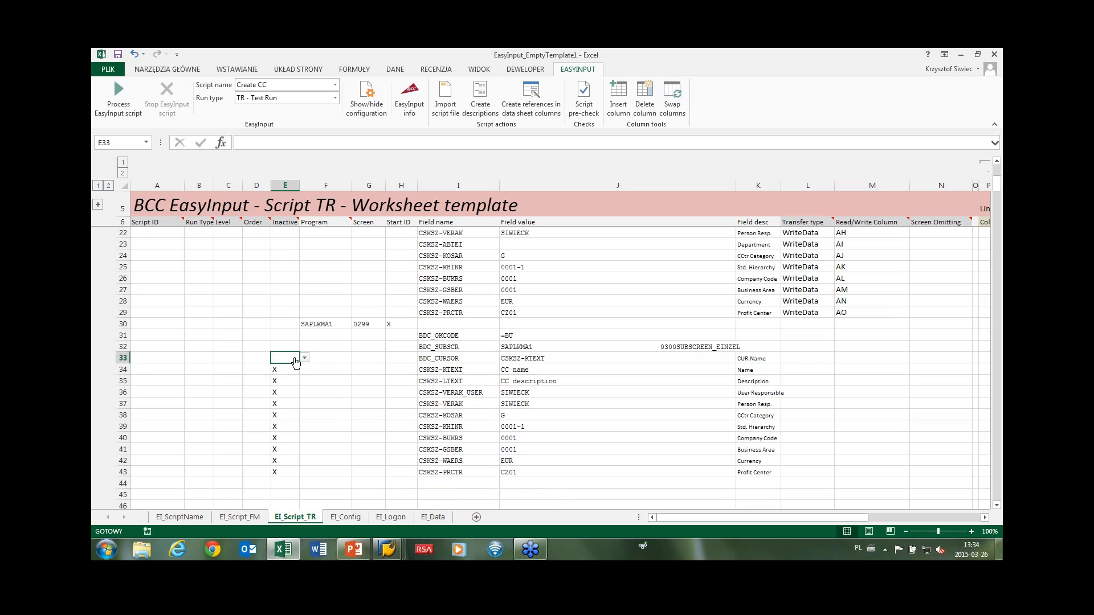
left_click(435, 362)
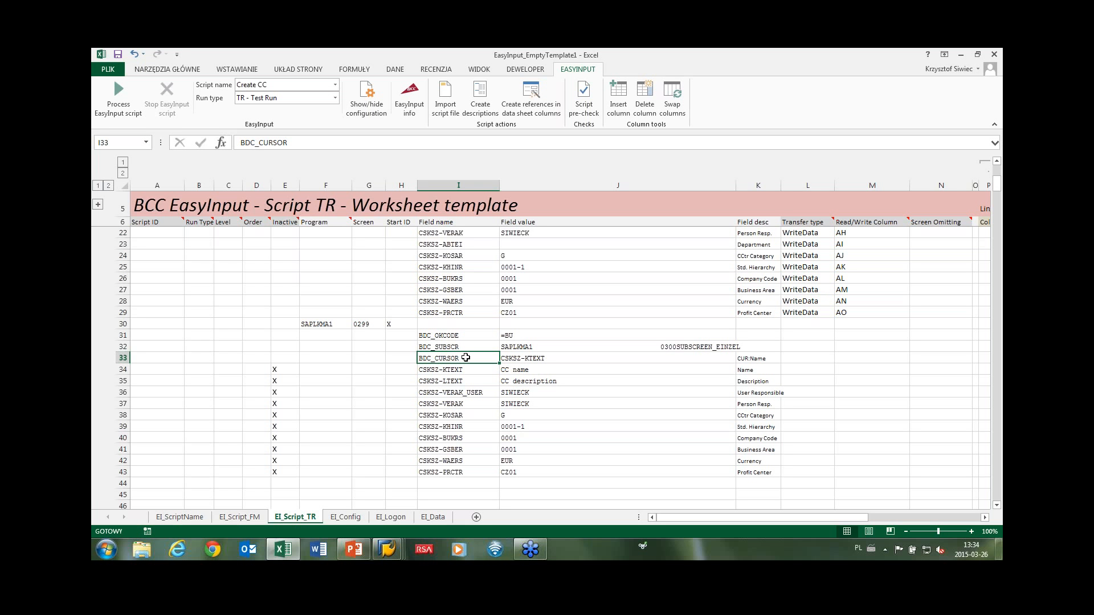
scroll(465, 357, "up", 5)
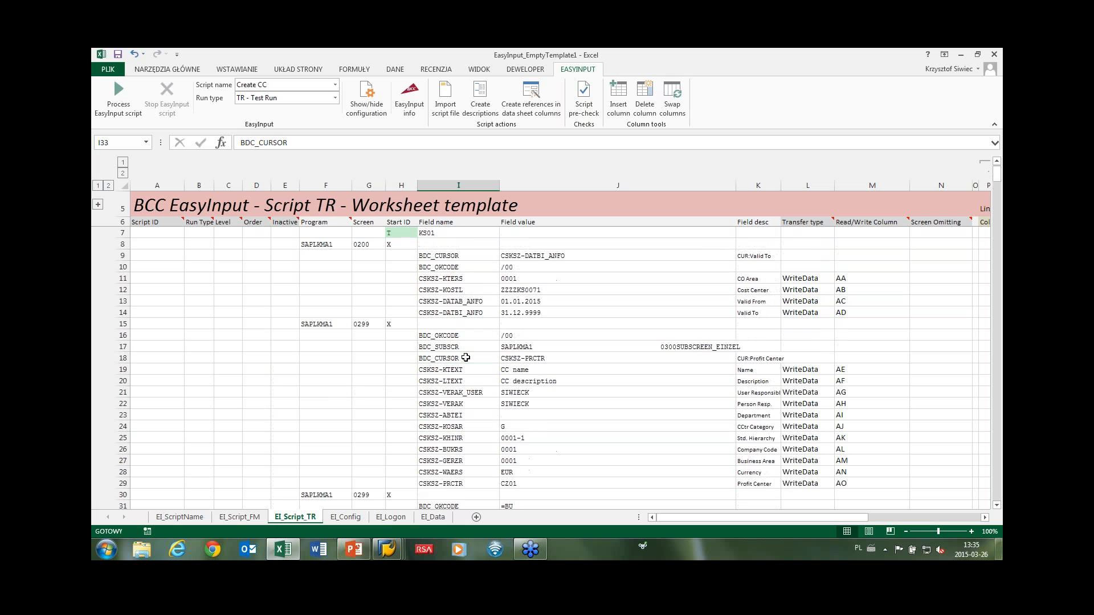
Run a script pre-check, which reports a missing Script ID or Run Type.
left_click(175, 234)
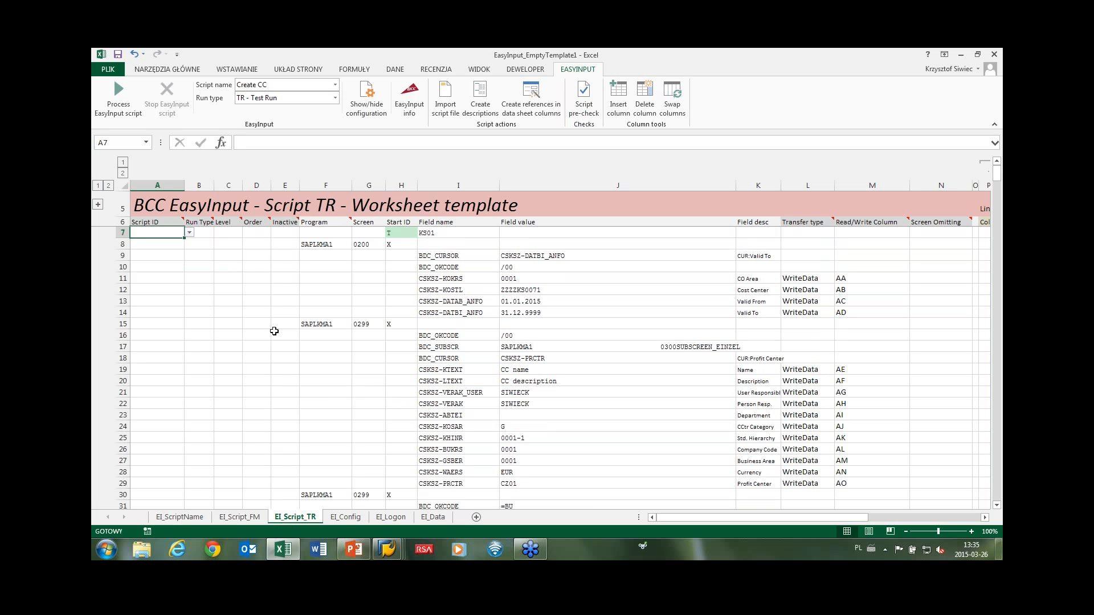
left_click(584, 104)
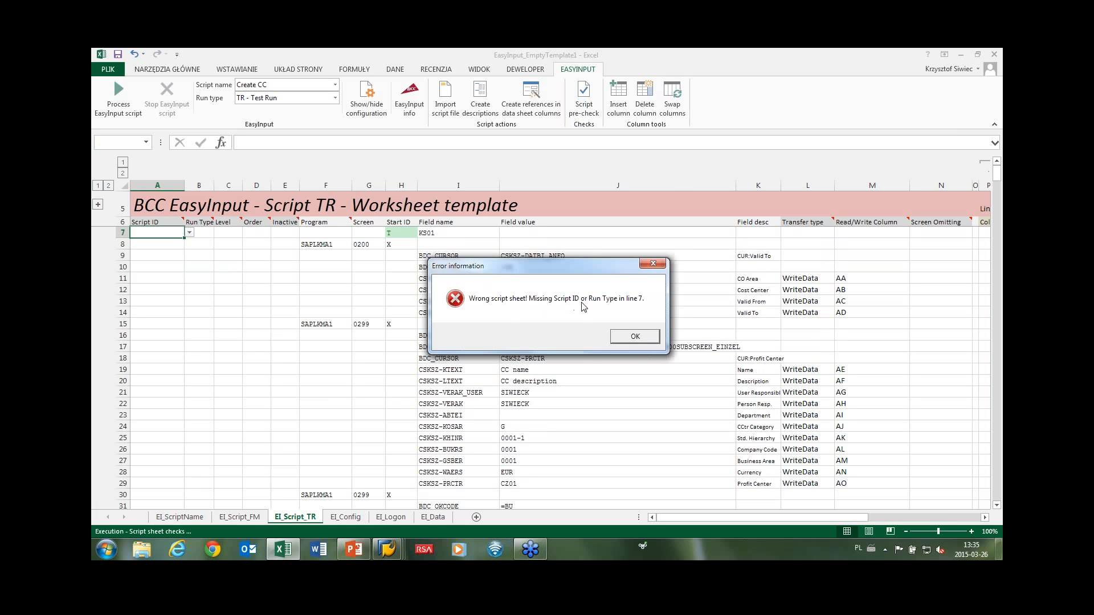
left_click(633, 336)
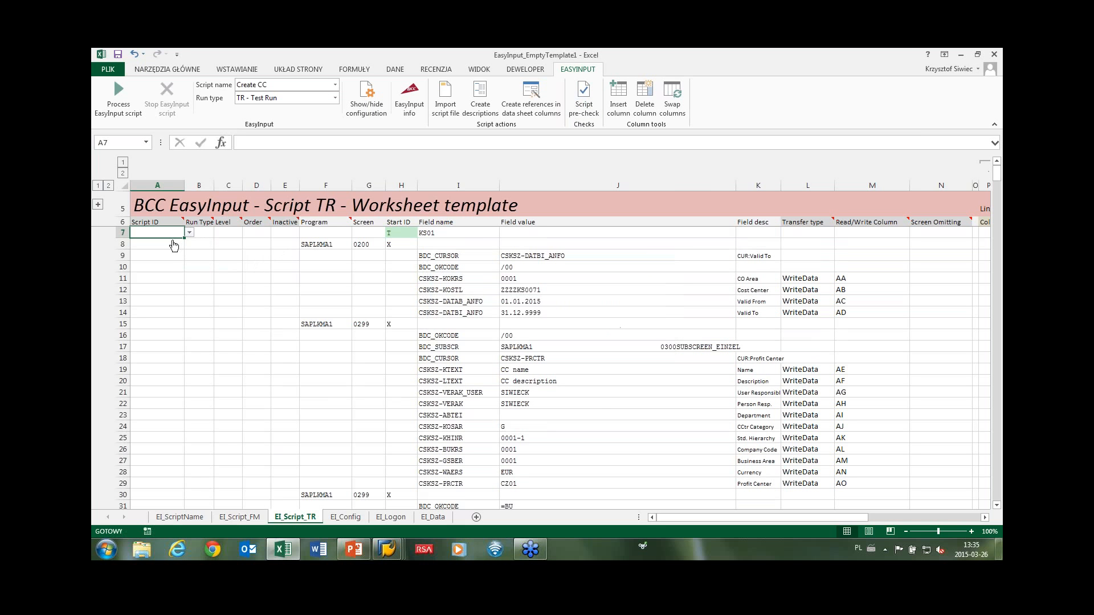
Tag row 7 as KS01 with run type C - All run types and copy it down to row 29.
left_click(189, 232)
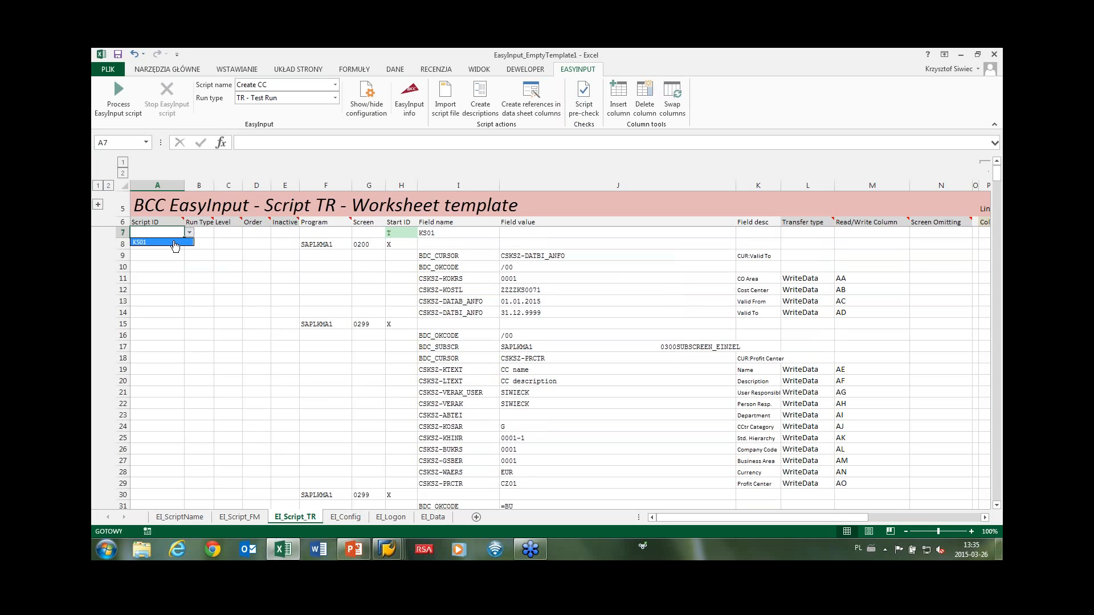
left_click(173, 242)
left_click(201, 234)
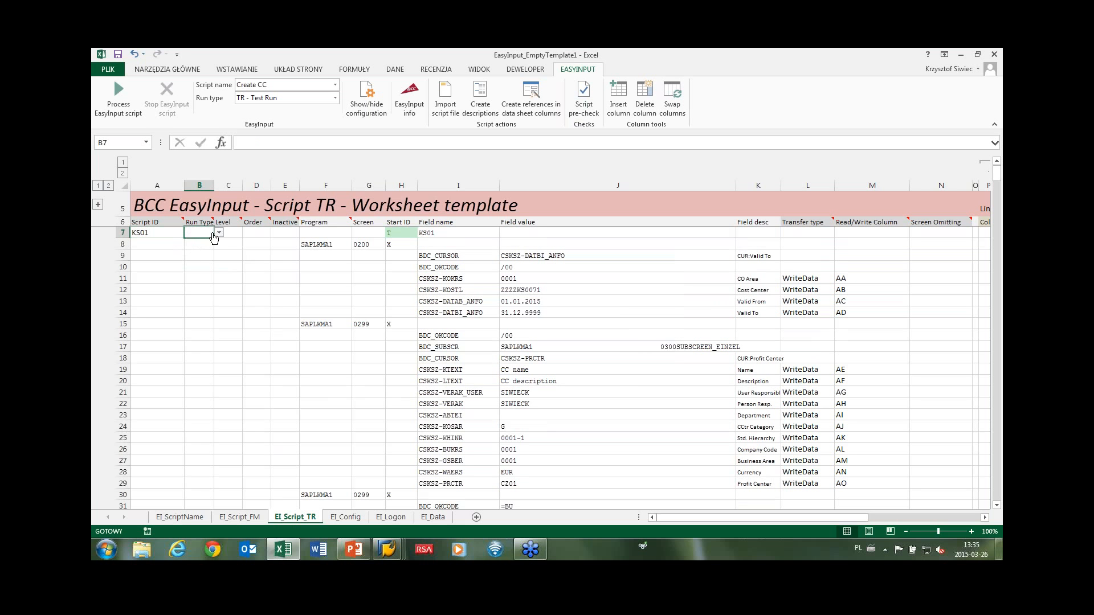
left_click(219, 233)
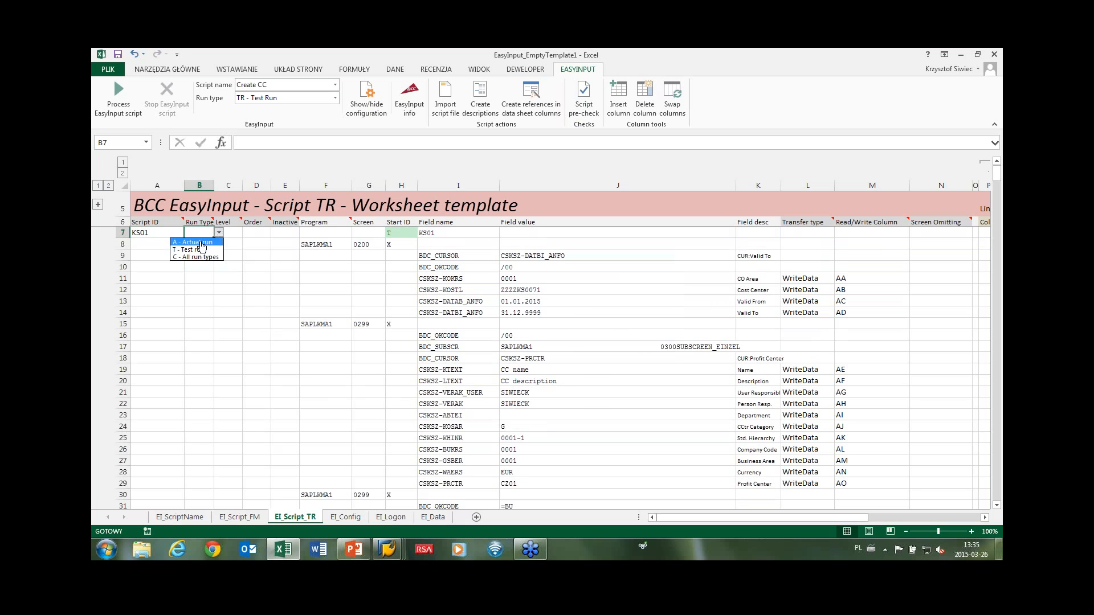
left_click(197, 257)
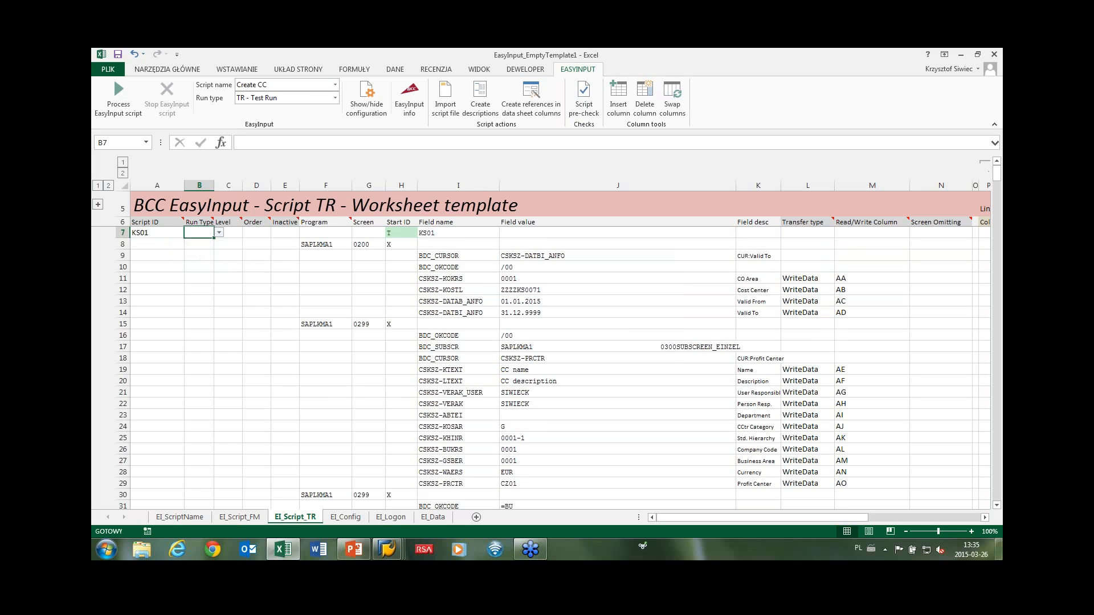
left_click_drag(157, 235, 208, 486)
key("ctrl+c")
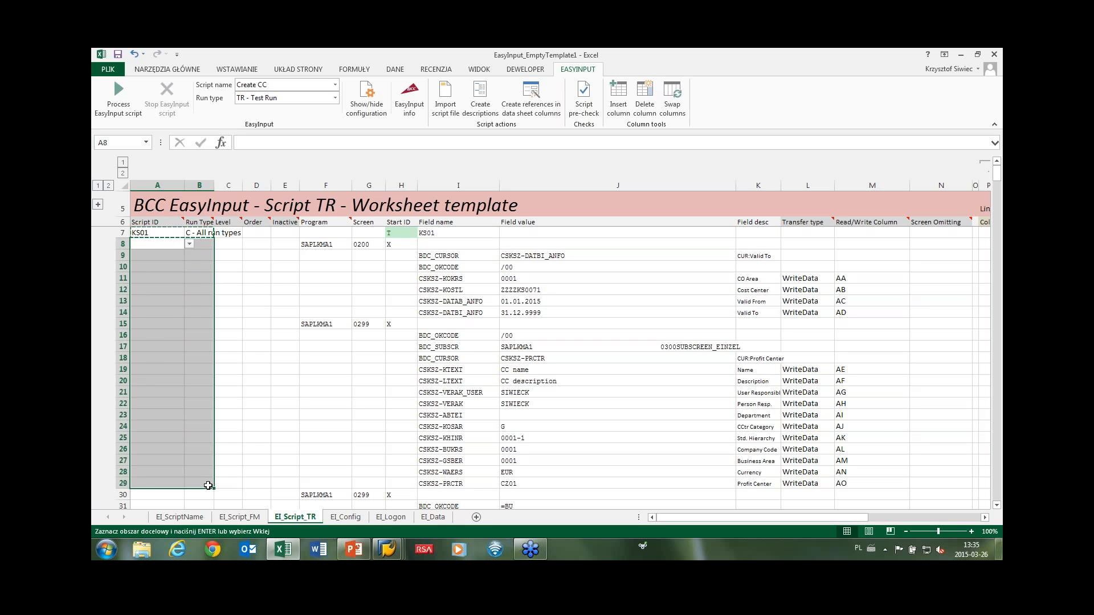
key("ctrl+v")
Tag rows 30–43 as KS01 with run type A - Actual run, then switch to SAP.
scroll(207, 485, "down", 2)
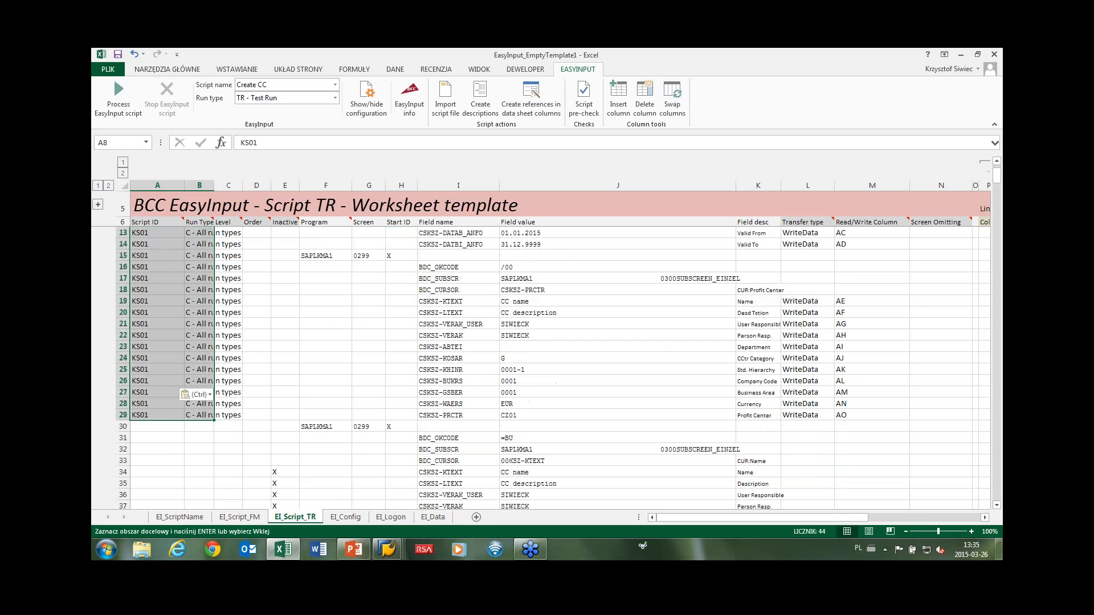
scroll(215, 348, "down", 4)
left_click(164, 290)
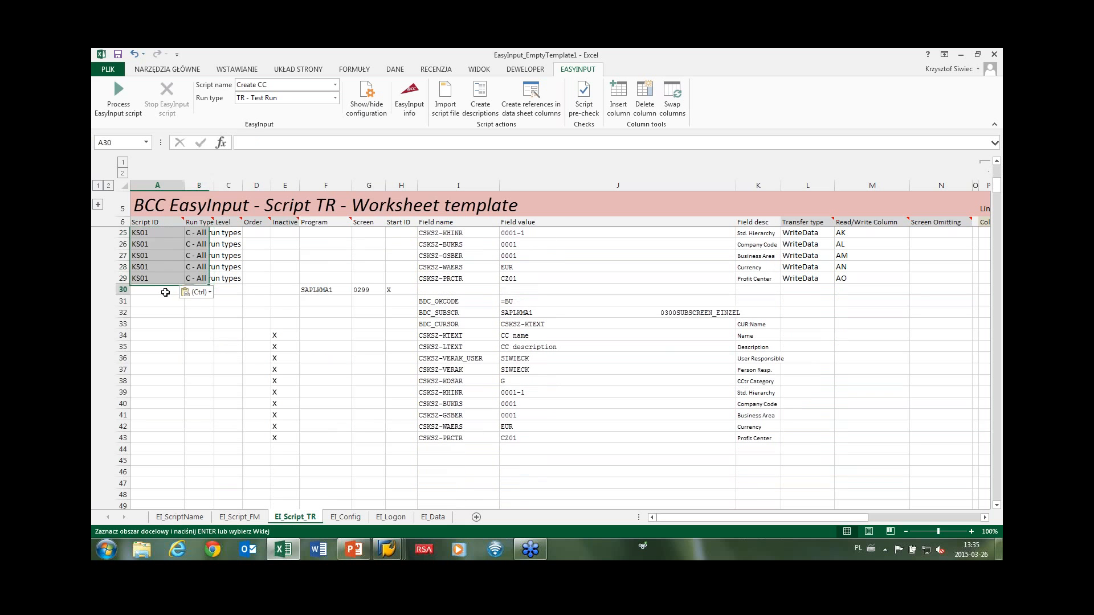
type("KS01")
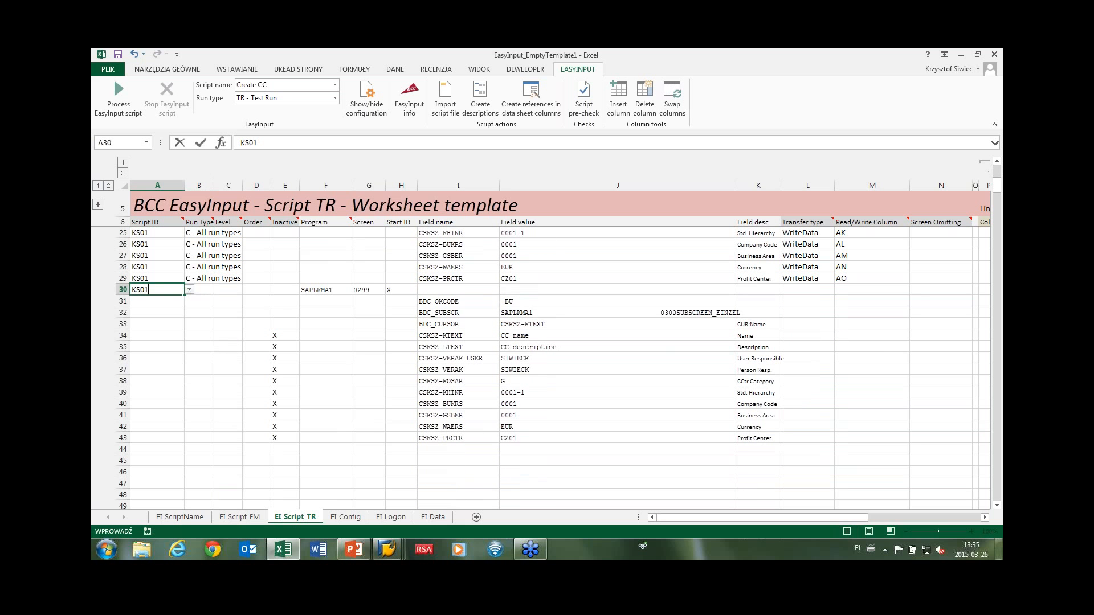
left_click(206, 292)
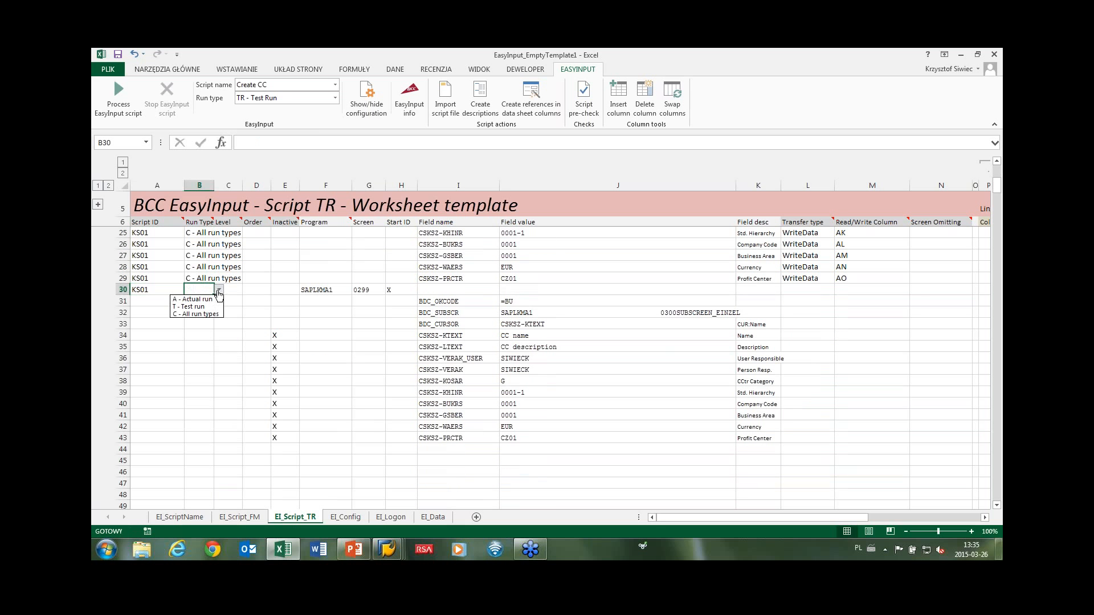
left_click(197, 300)
left_click_drag(154, 293, 196, 438)
key("ctrl+c")
key("ctrl+v")
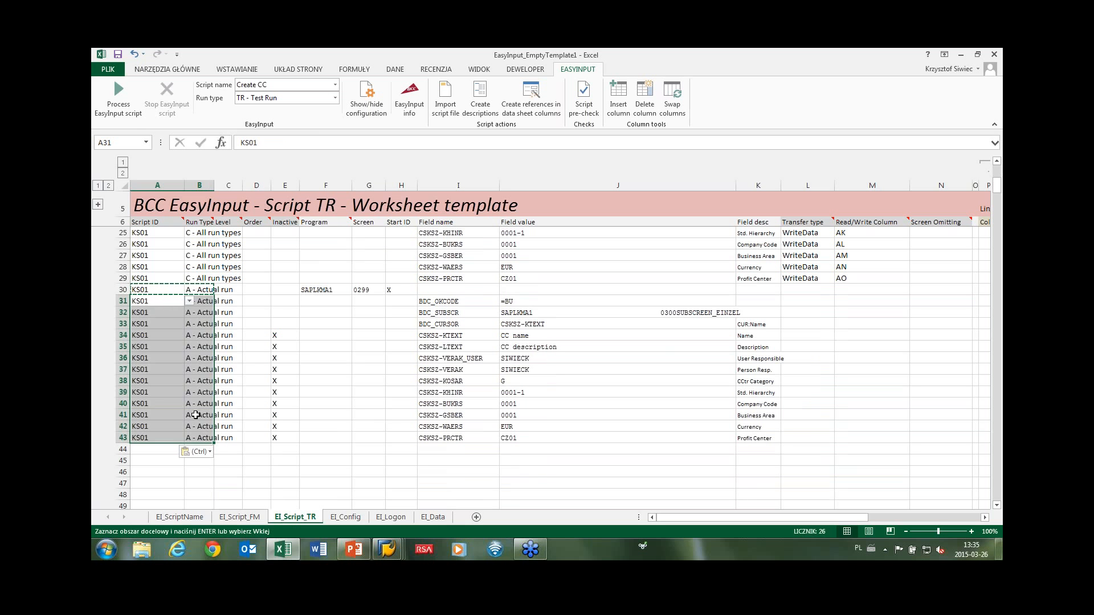
key("alt+Tab")
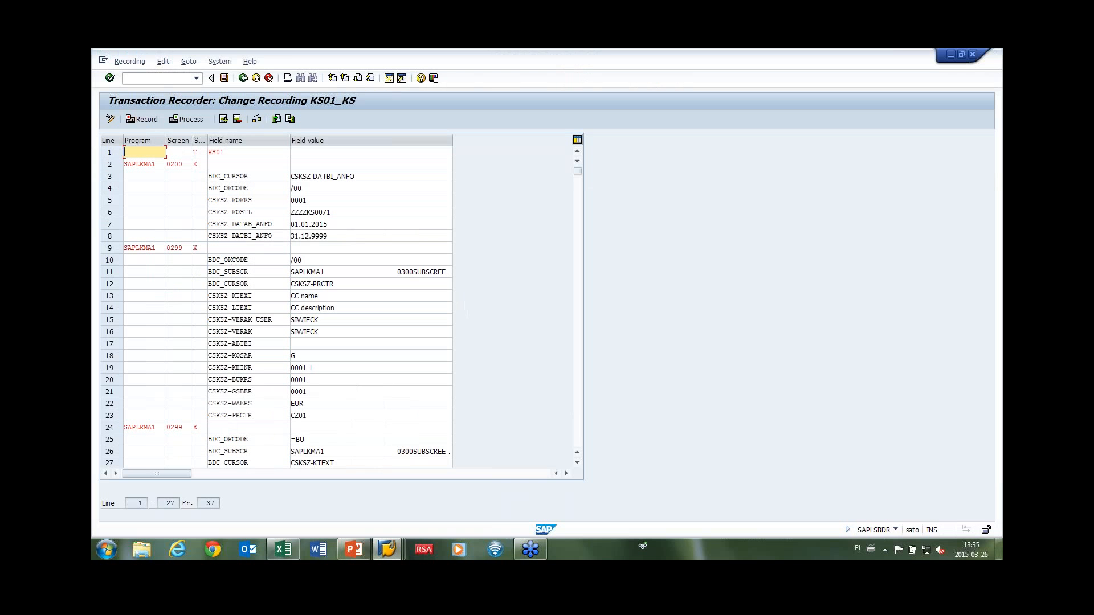
Block-select and copy KS01_KS recording lines 24–27, the /EABB and =YES steps.
key("alt+Tab")
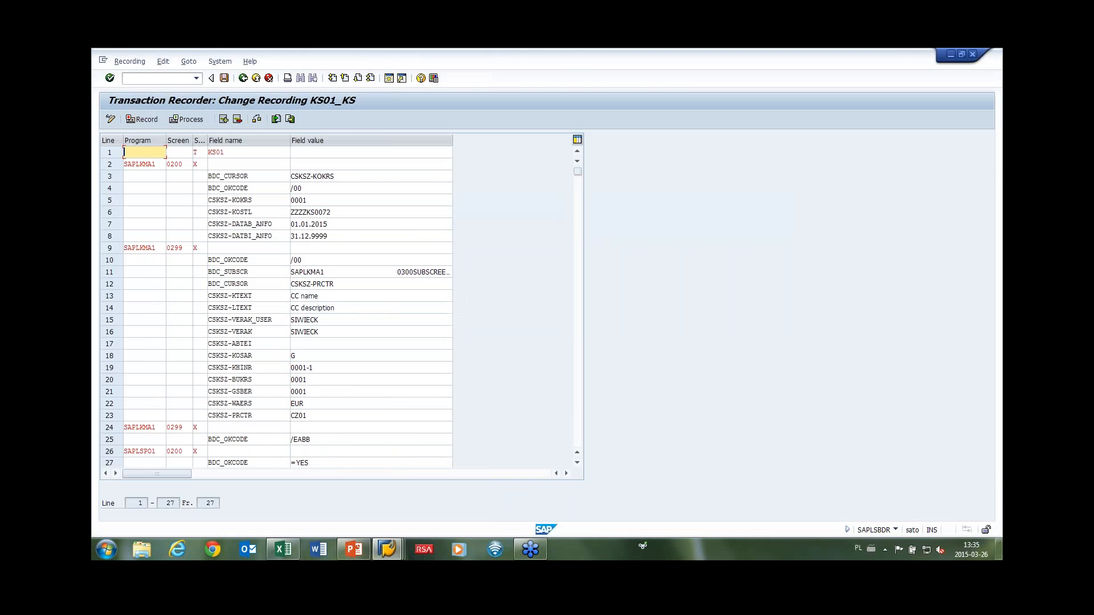
scroll(341, 307, "down", 1)
left_click(137, 391)
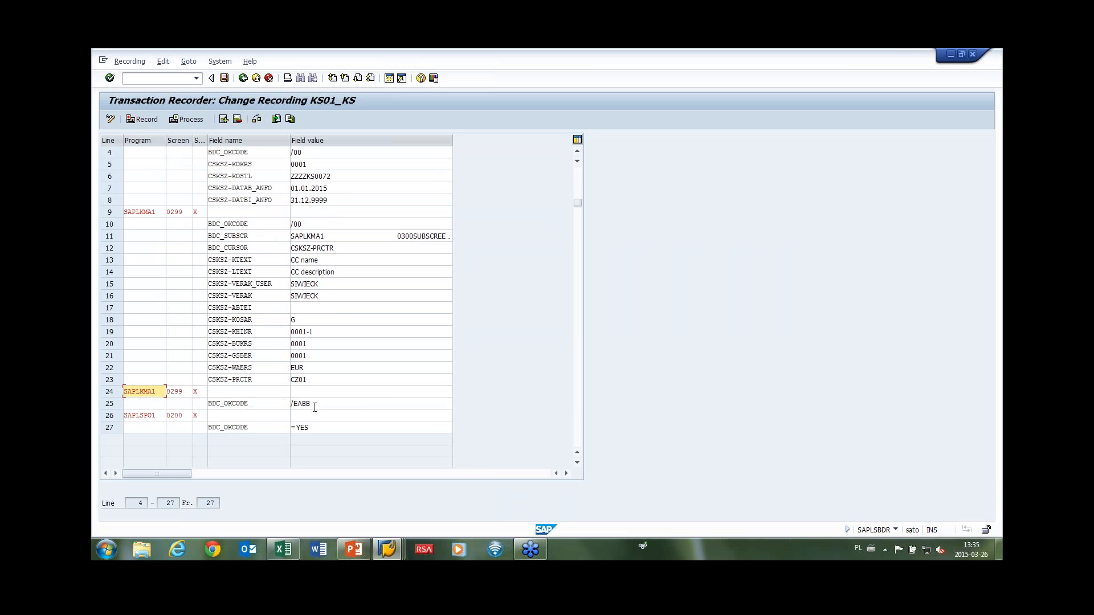
left_click_drag(315, 406, 265, 427)
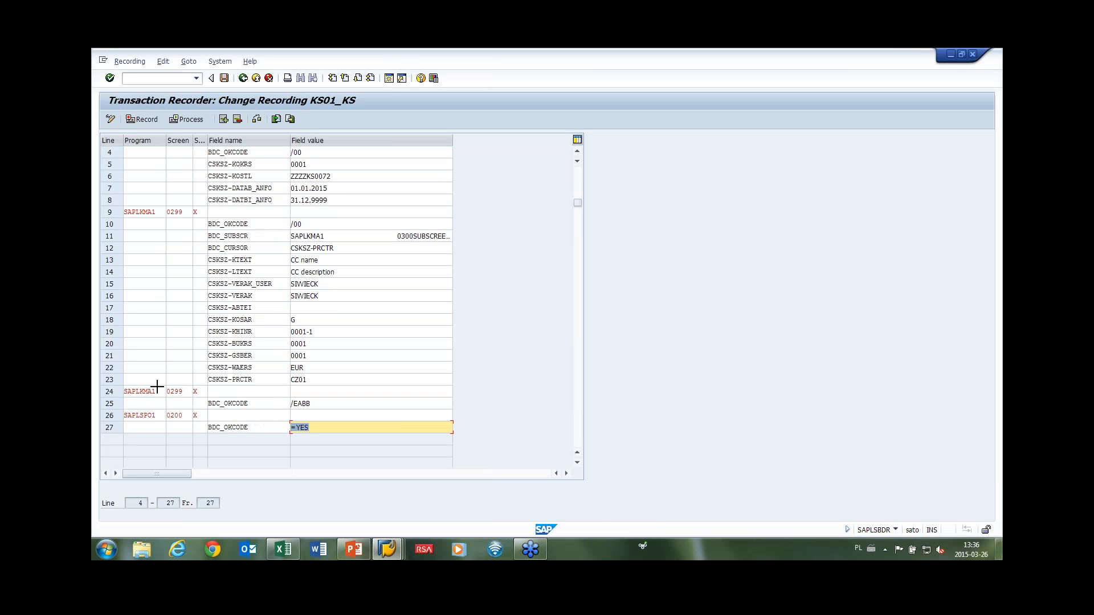
key("ctrl+y")
left_click_drag(158, 389, 314, 427)
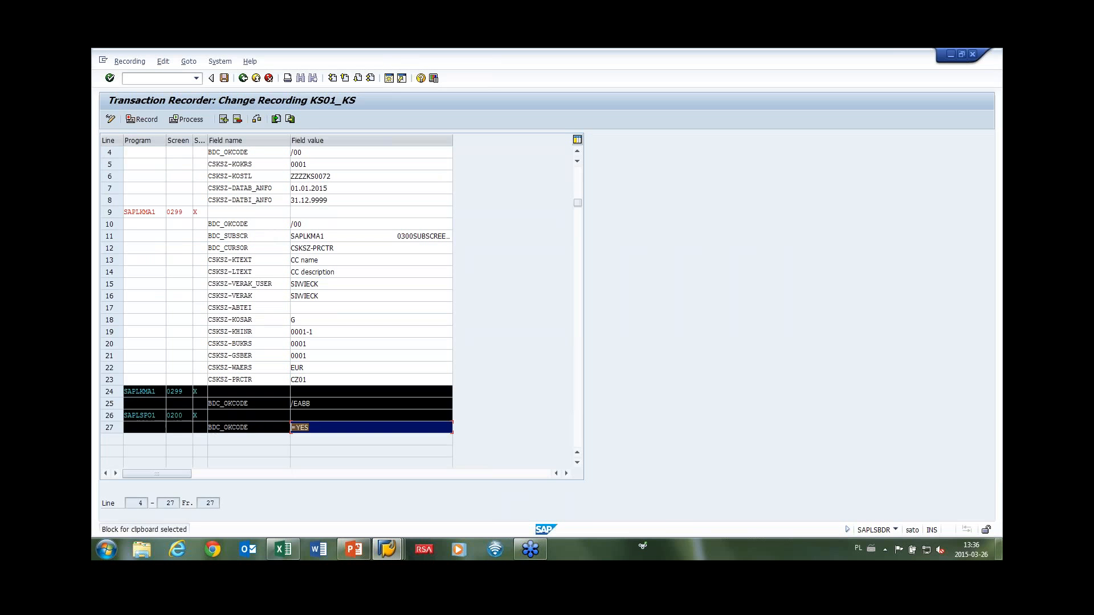
key("ctrl+c")
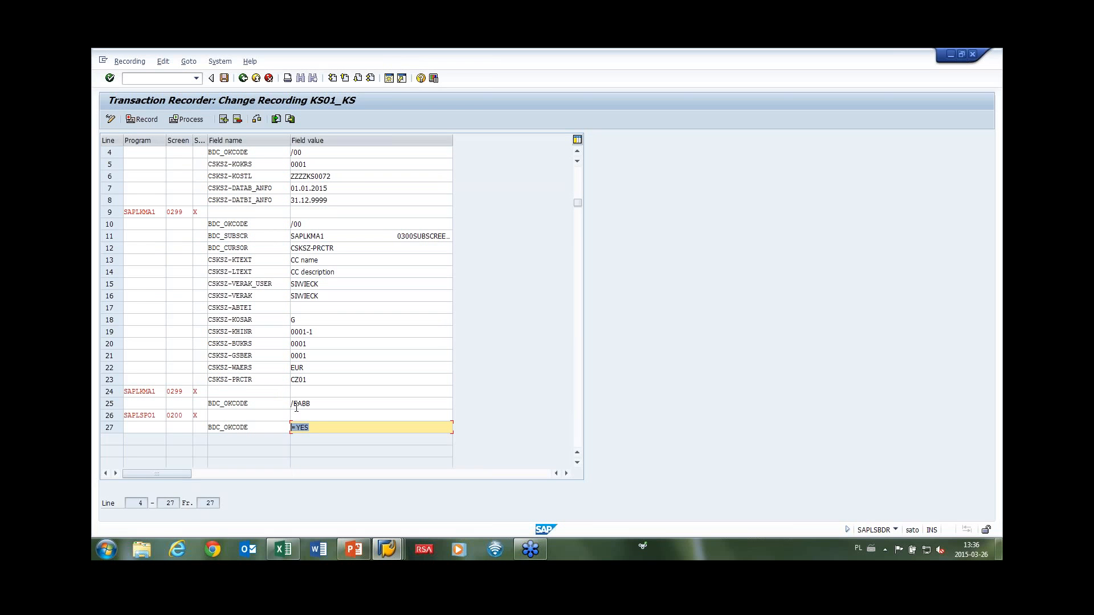
key("alt+Tab")
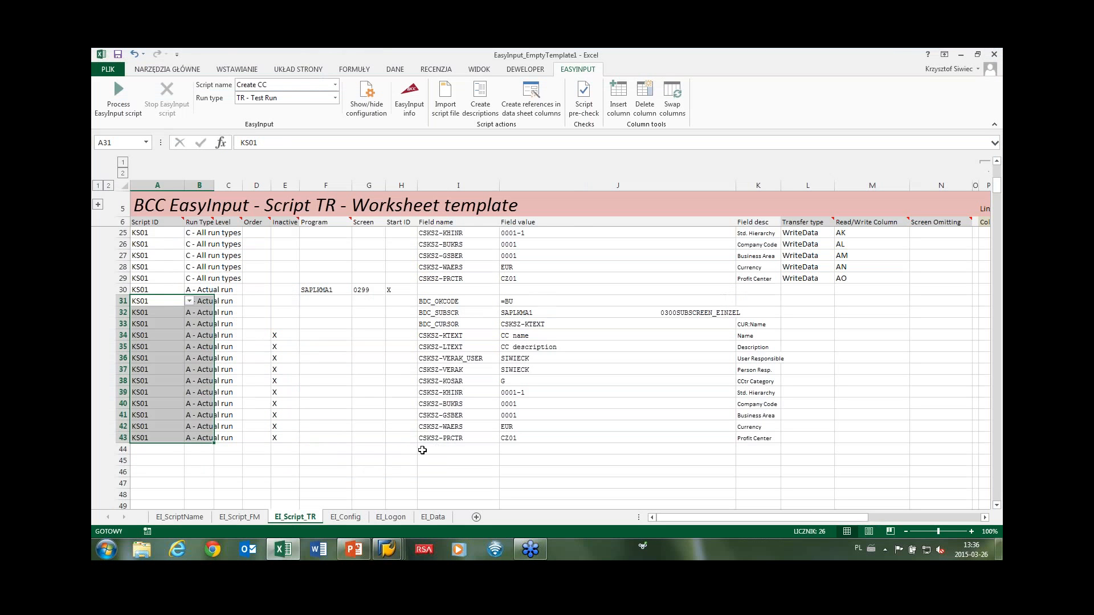
Paste the recording lines at F44 and tag rows 44–47 as KS01 with T - Test run.
left_click(327, 450)
key("ctrl+v")
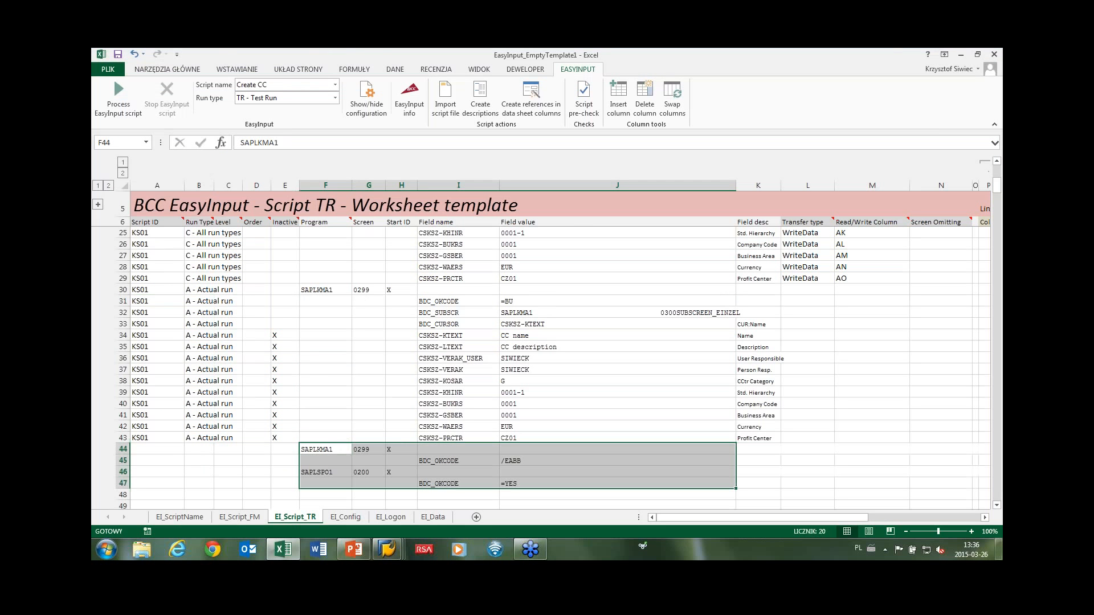
double_click(153, 448)
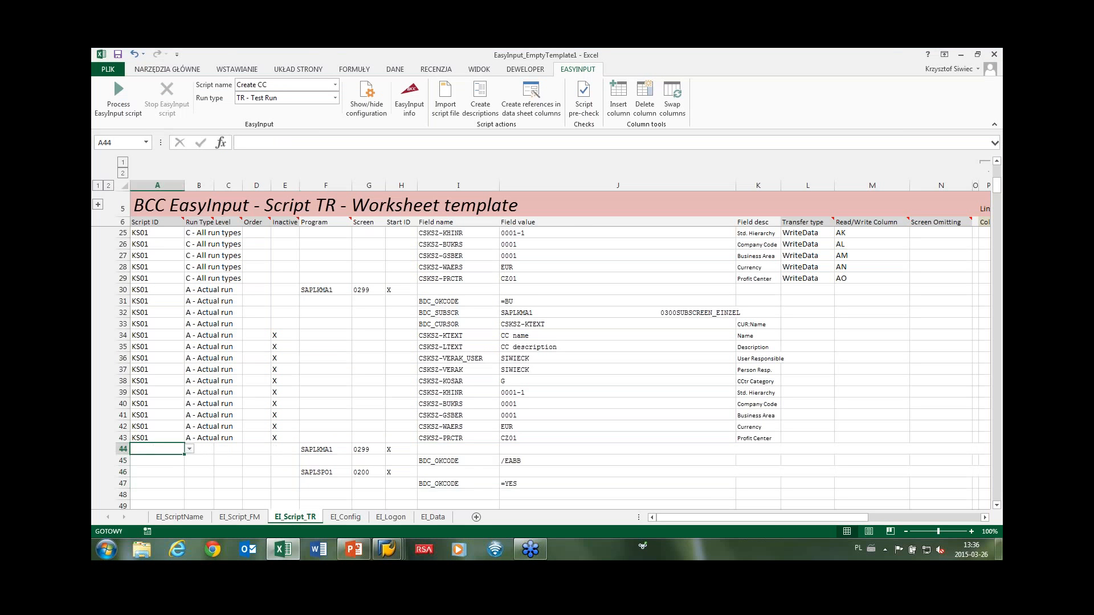
type("KS01")
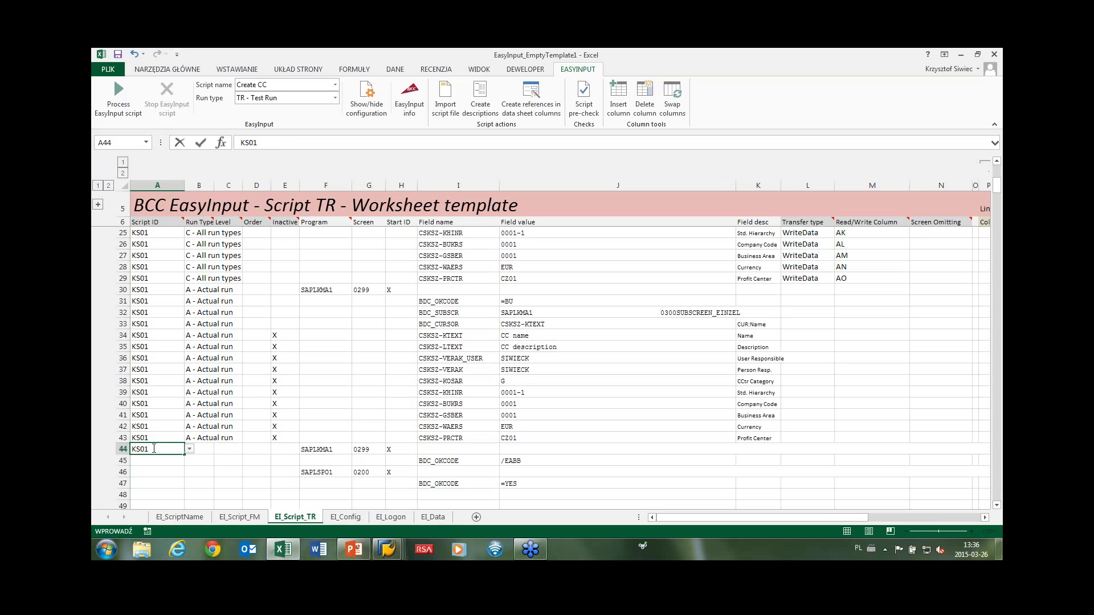
left_click(201, 447)
left_click(219, 449)
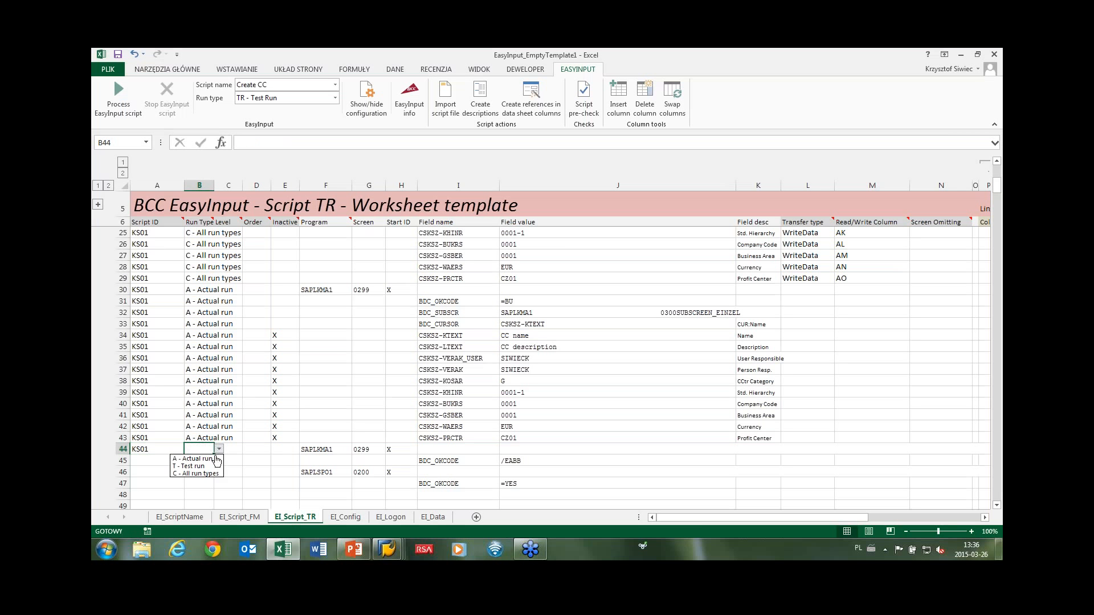
left_click(200, 466)
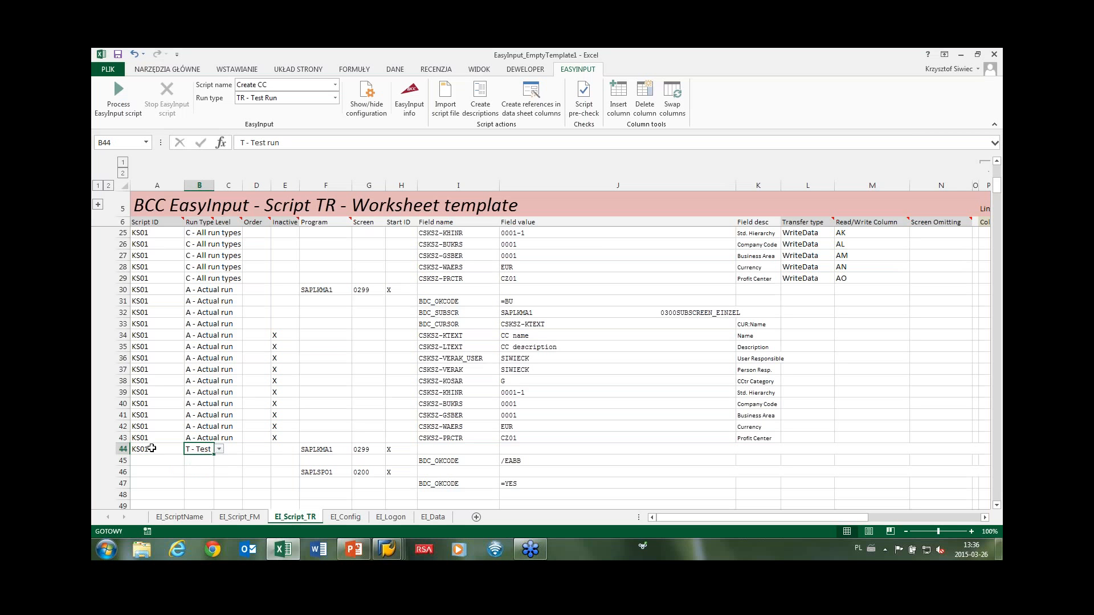
left_click_drag(151, 448, 203, 483)
key("ctrl+c")
left_click(176, 461)
key("ctrl+v")
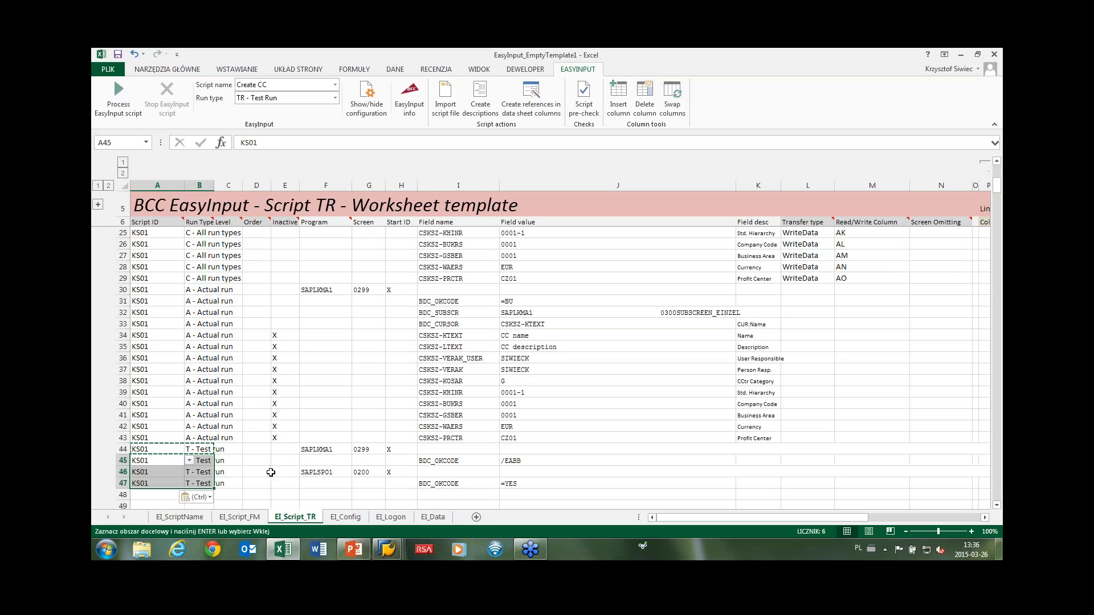
key("Escape")
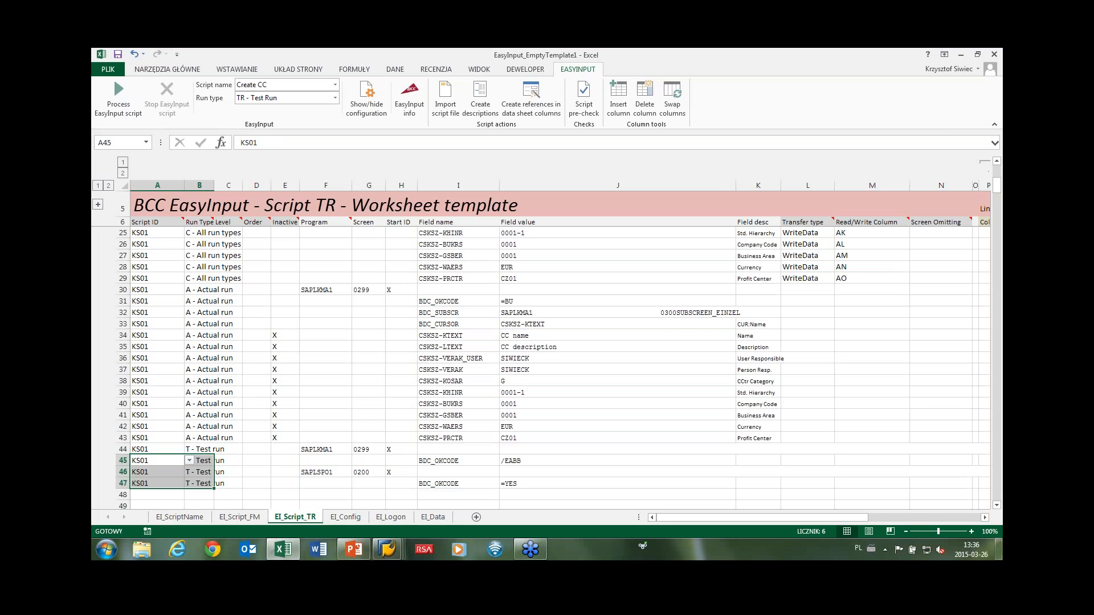
Pass the script pre-check, then create data sheet column references after SAP logon.
left_click(583, 103)
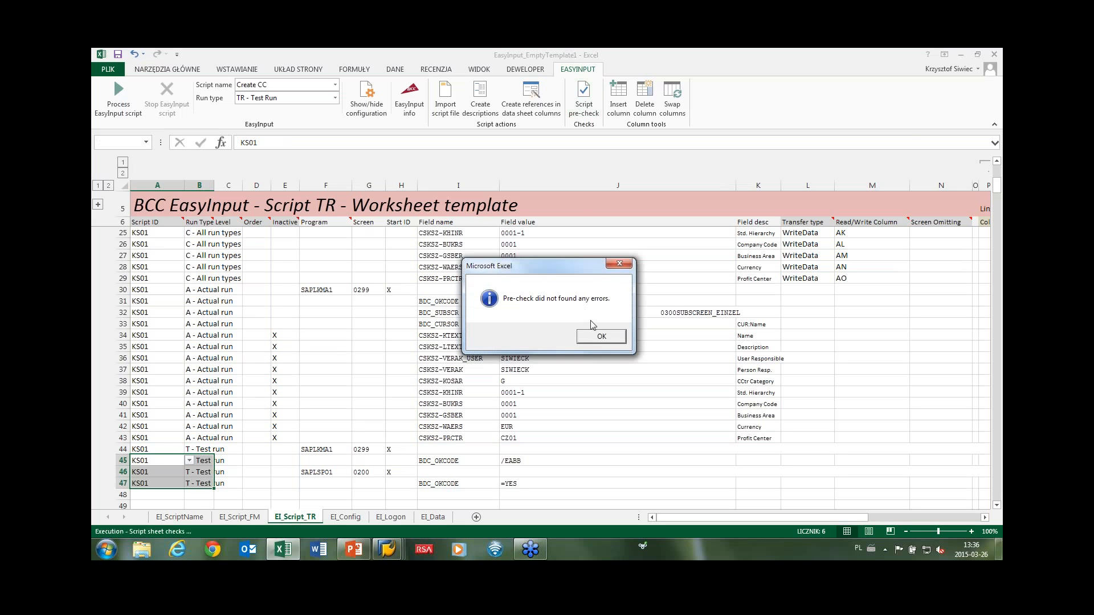
left_click(594, 334)
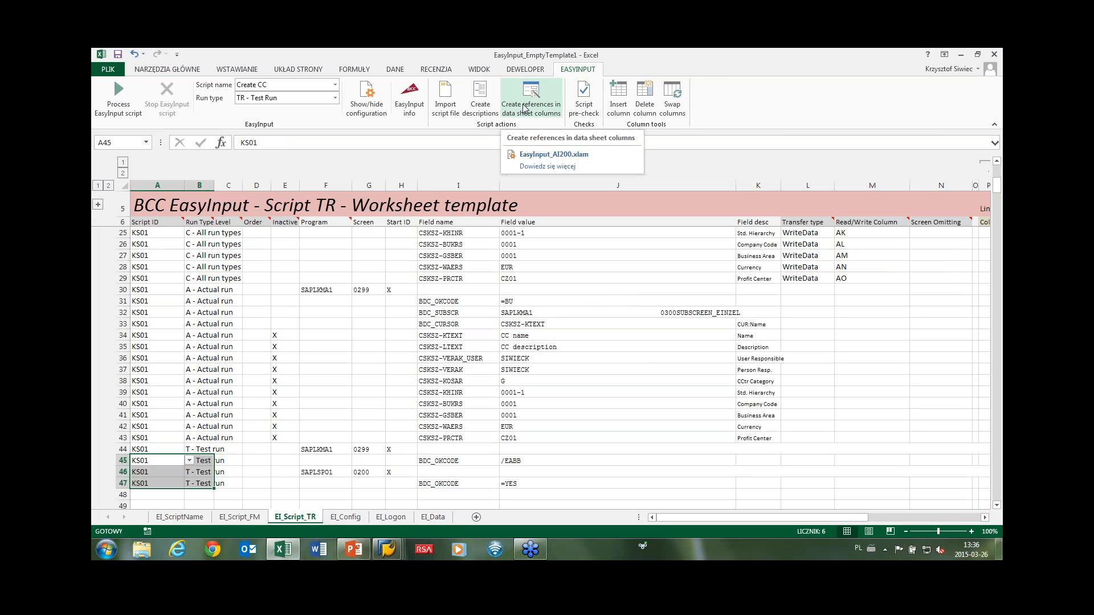
left_click(538, 114)
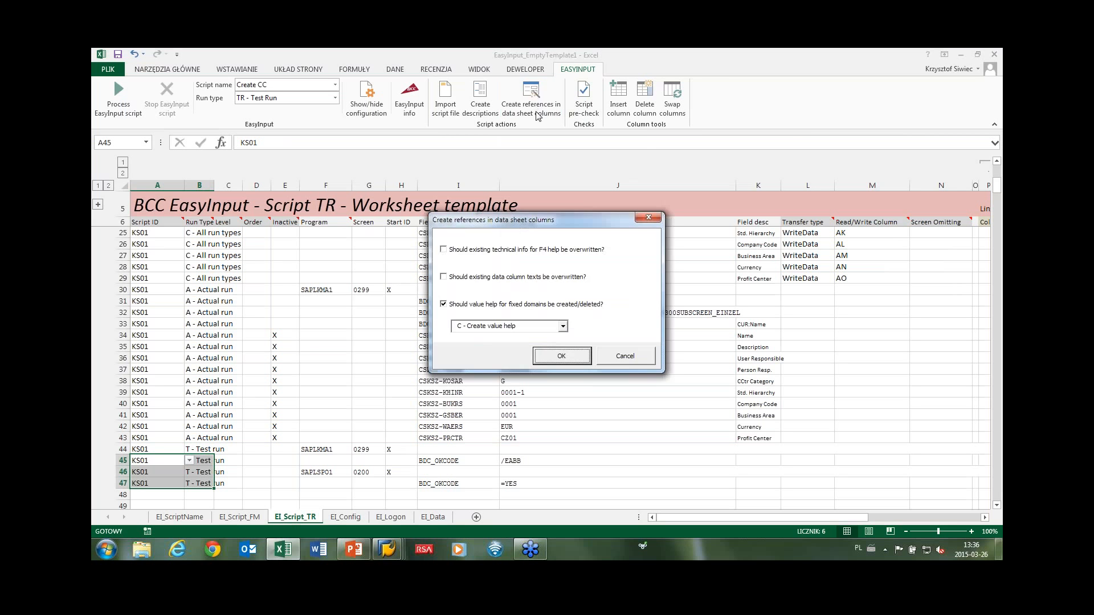
left_click(553, 357)
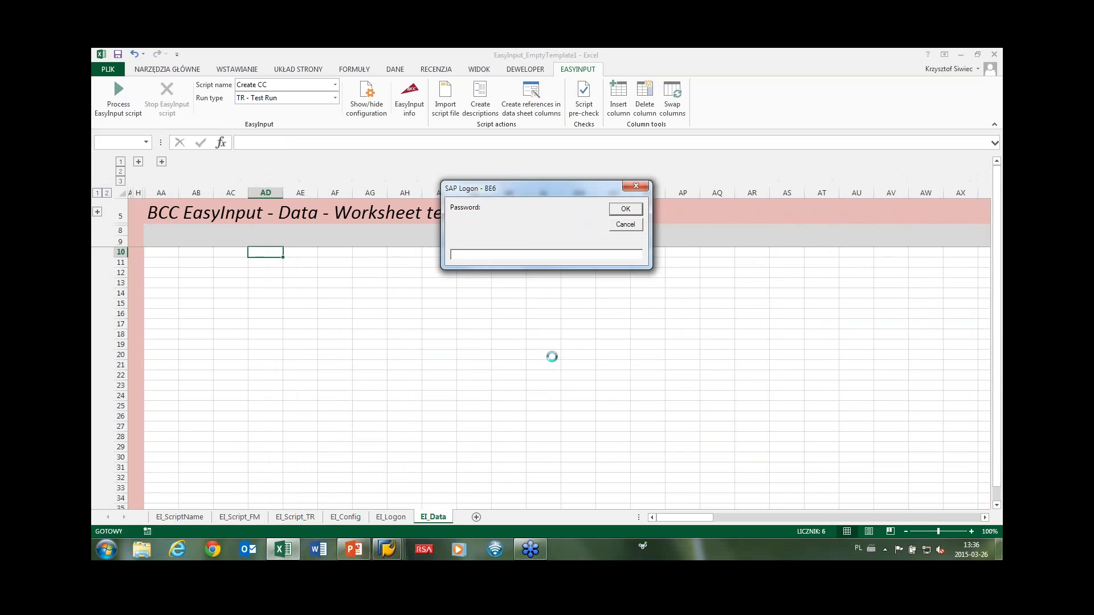
type("***")
key("Return")
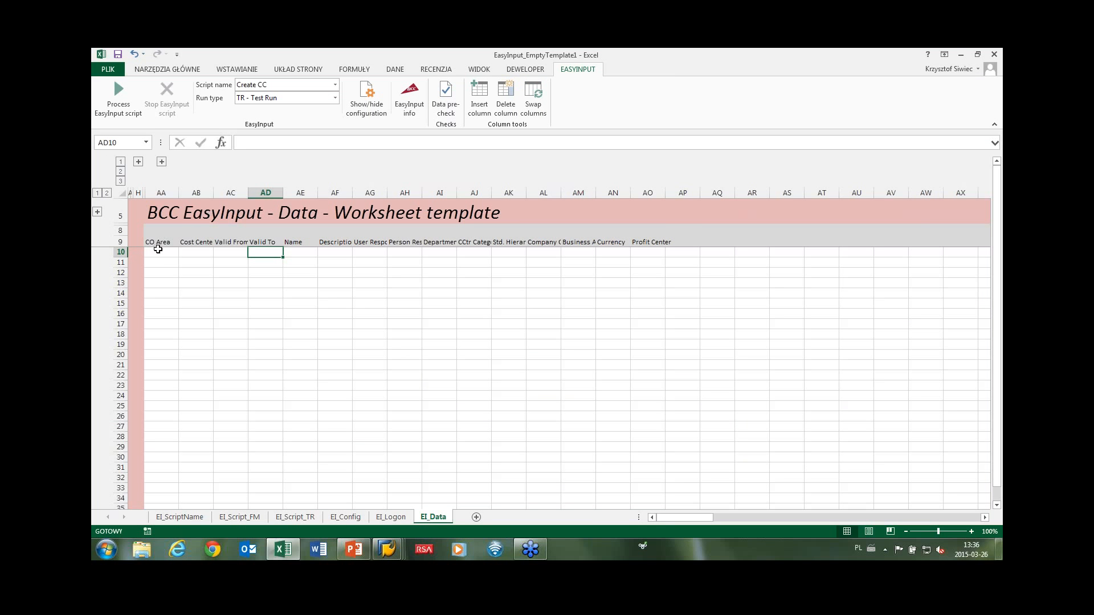
Enter CO Area 0001 in AA10 and cost center ZZZKSKS01 in AB10.
left_click(158, 251)
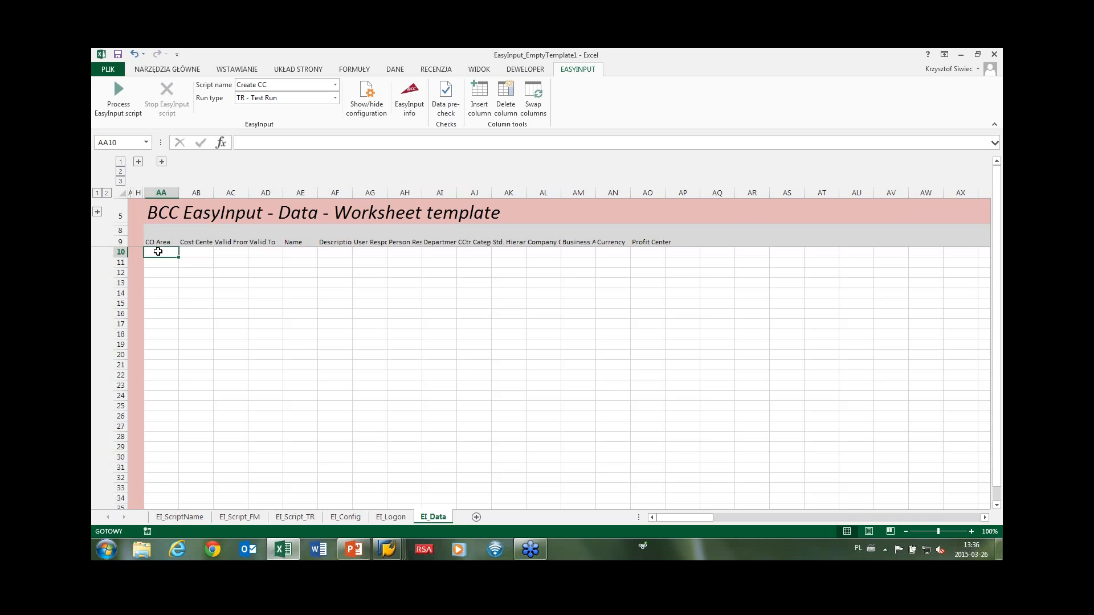
type("0001")
key("Return")
left_click(203, 251)
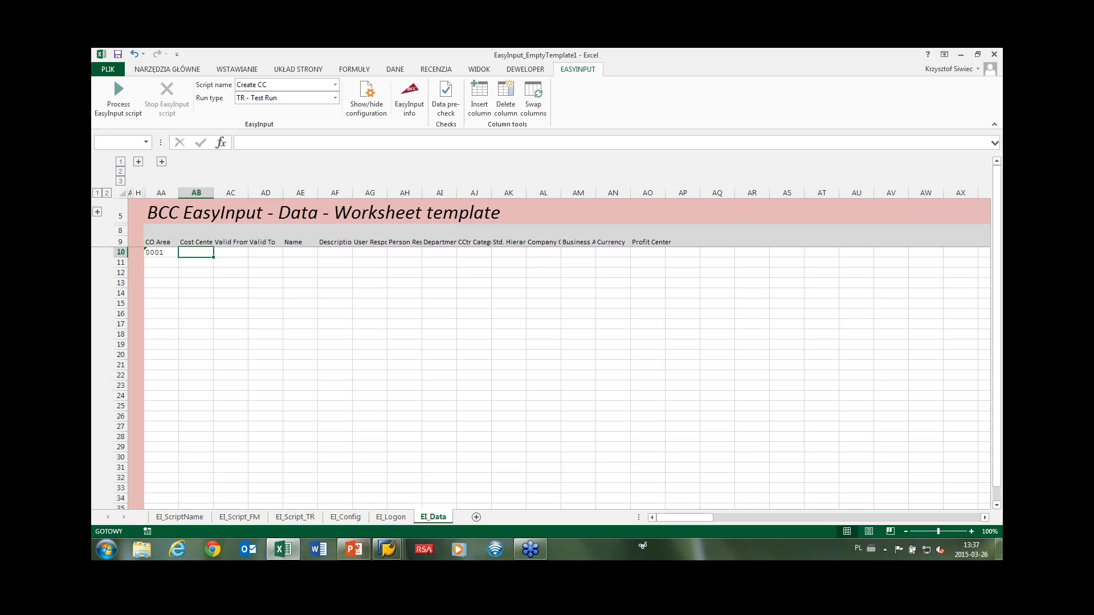
key("alt+Tab")
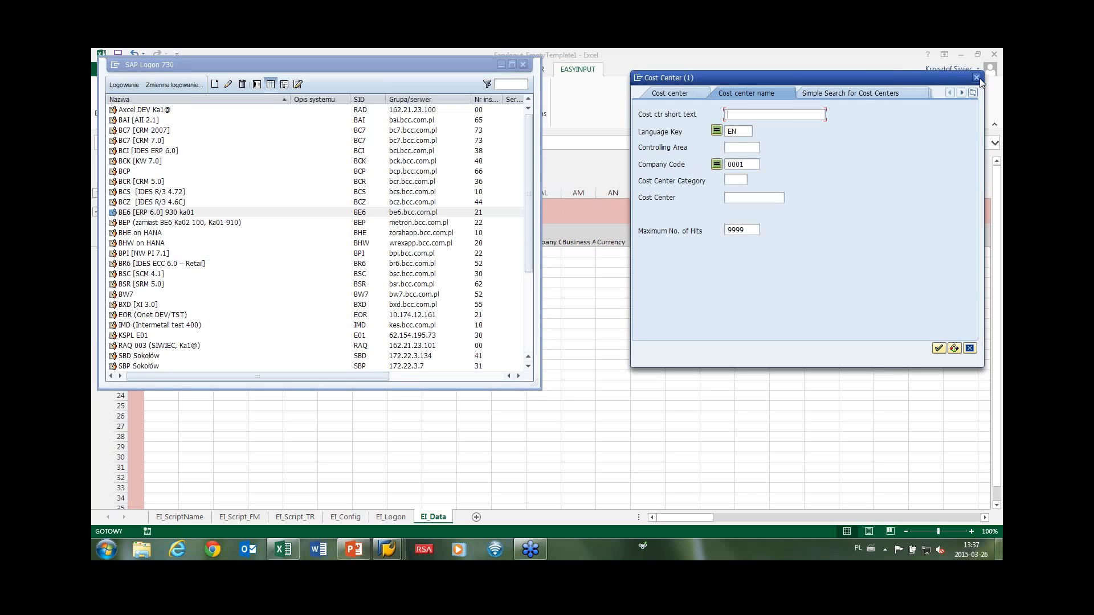
left_click(976, 77)
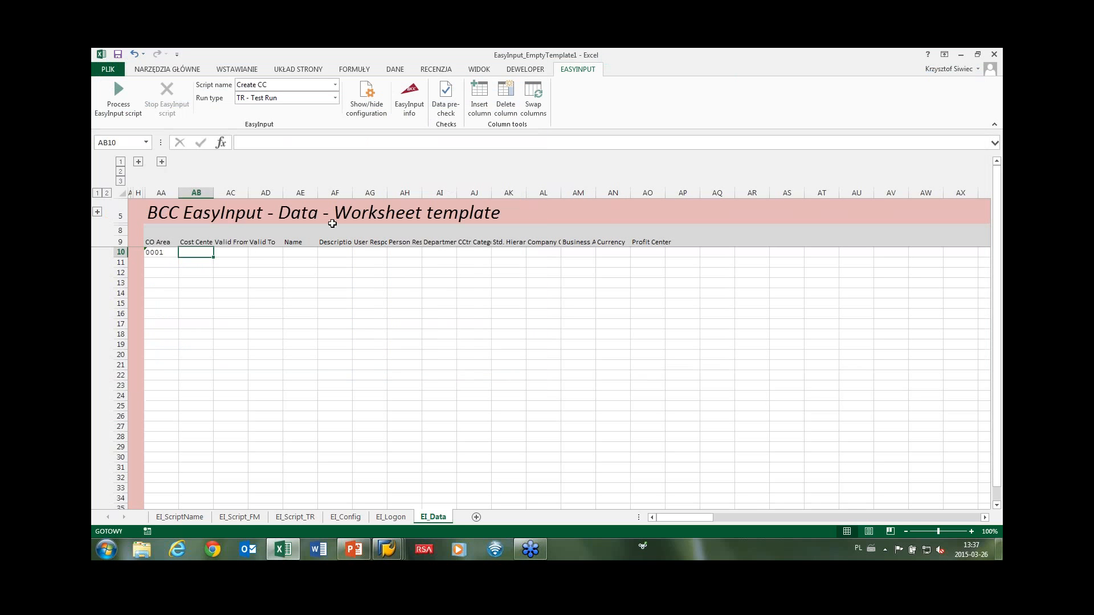
double_click(204, 251)
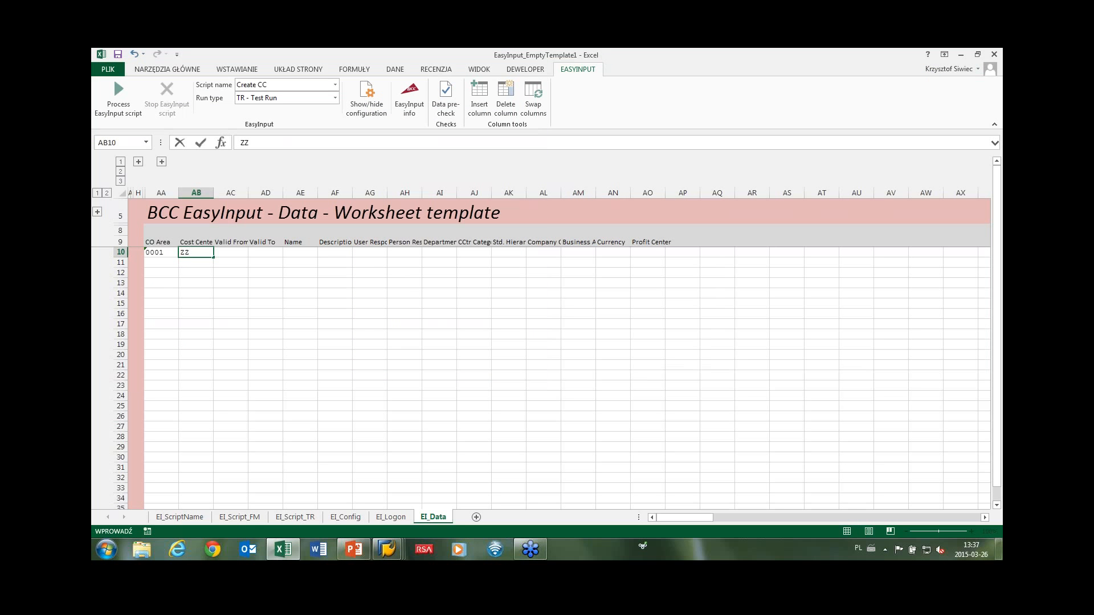
type("ZZZKSKS01")
key("Tab")
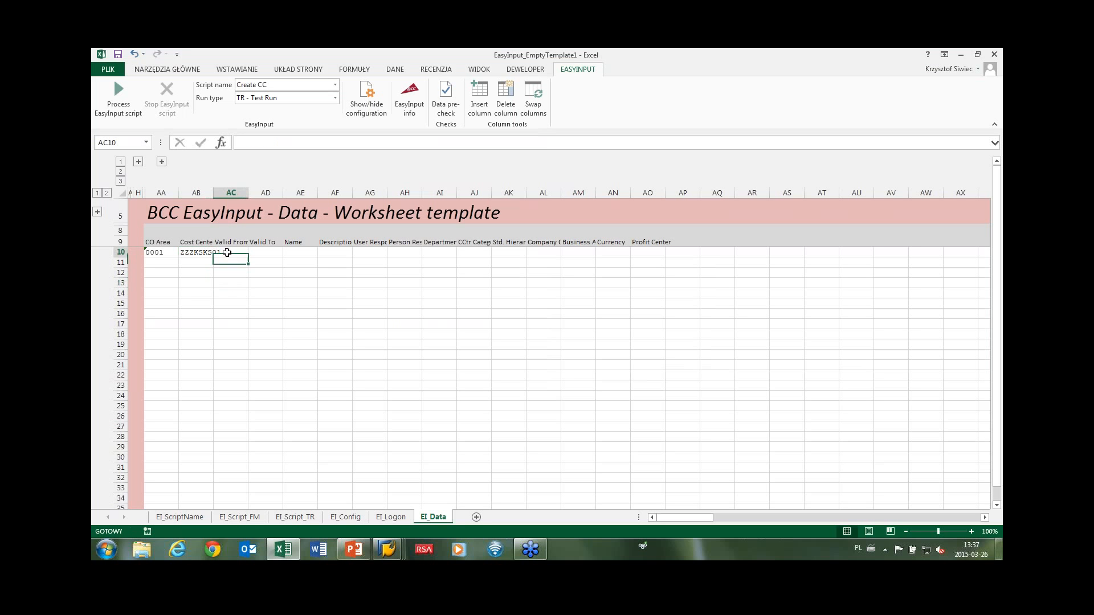
Set Valid From to 01.01.2015 via the calendar and Valid To to 31.12.9999.
key("alt+Tab")
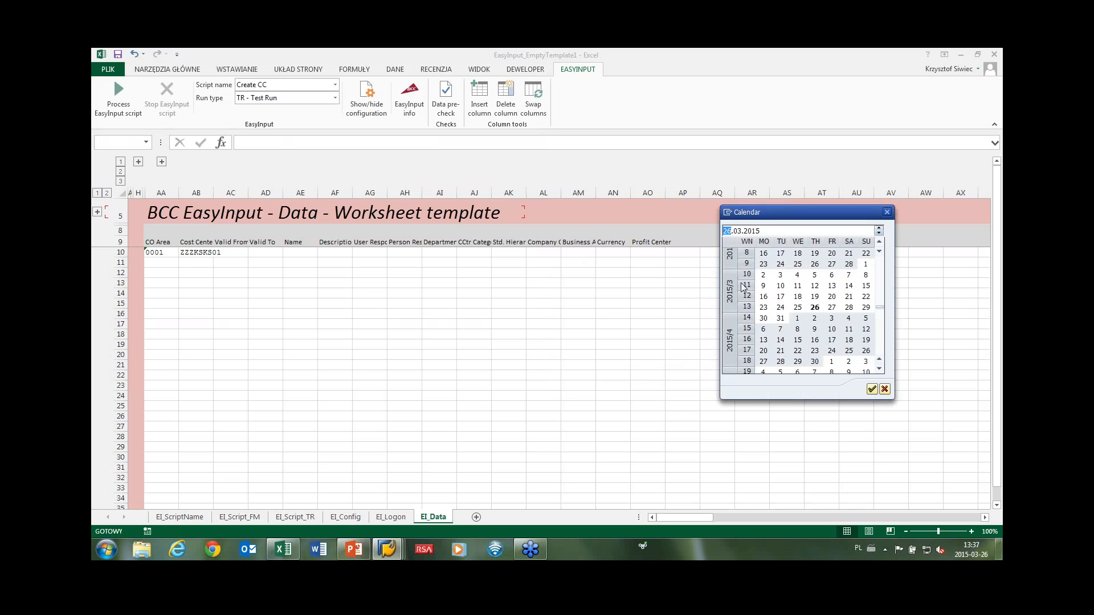
left_click(879, 279)
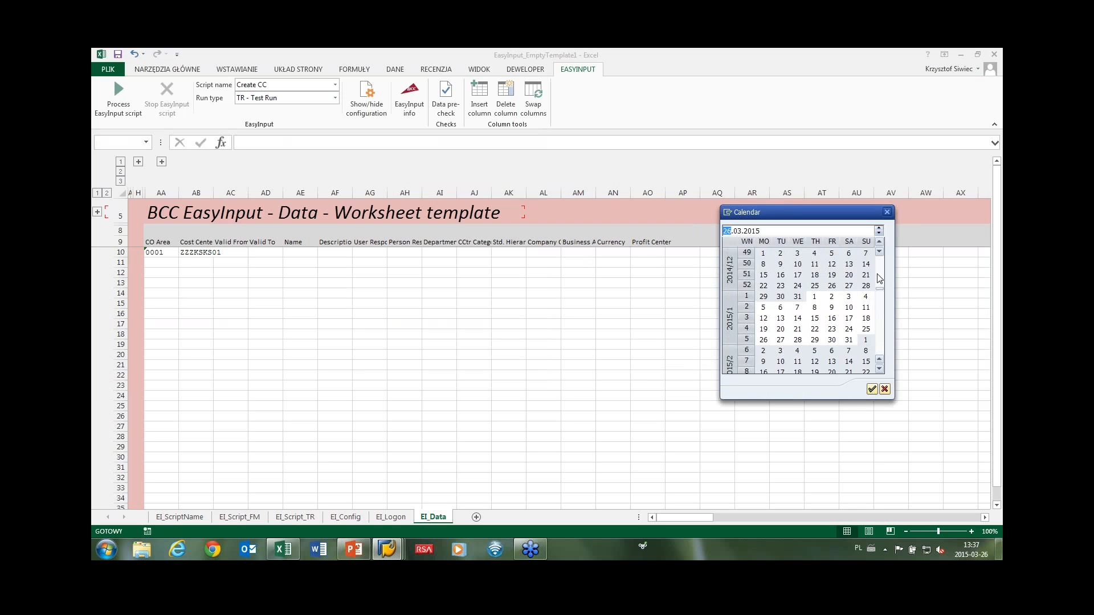
double_click(814, 296)
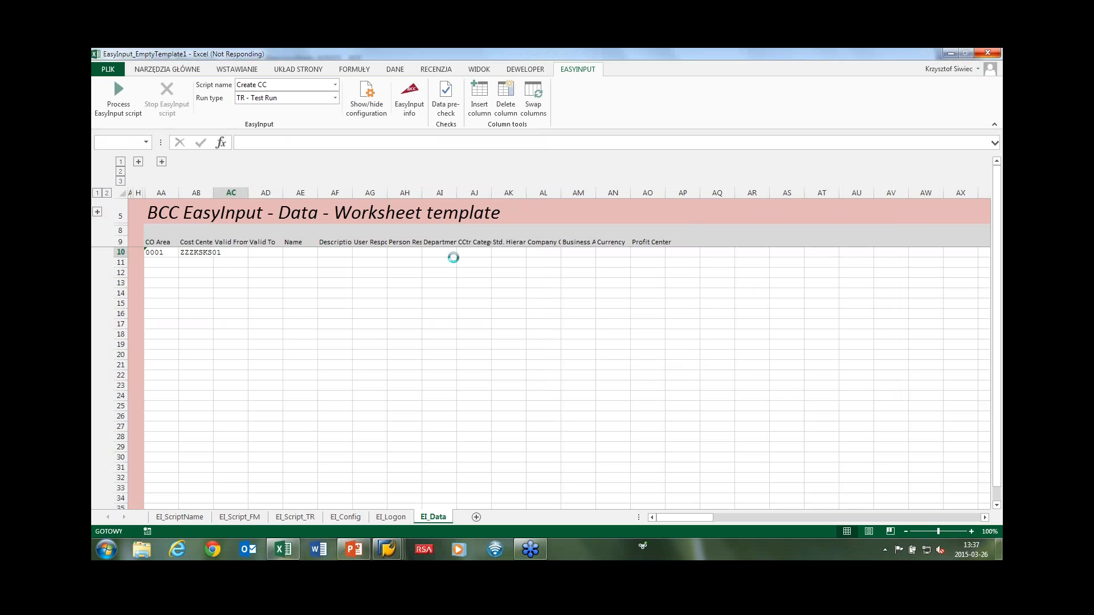
left_click_drag(248, 192, 324, 192)
left_click(298, 252)
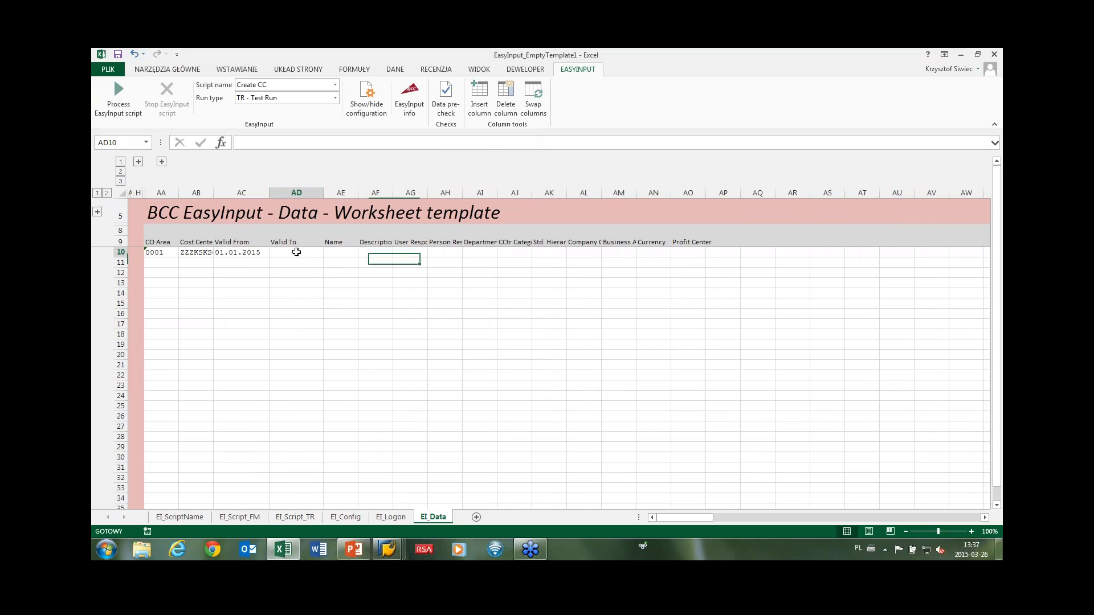
type("31.12.9999")
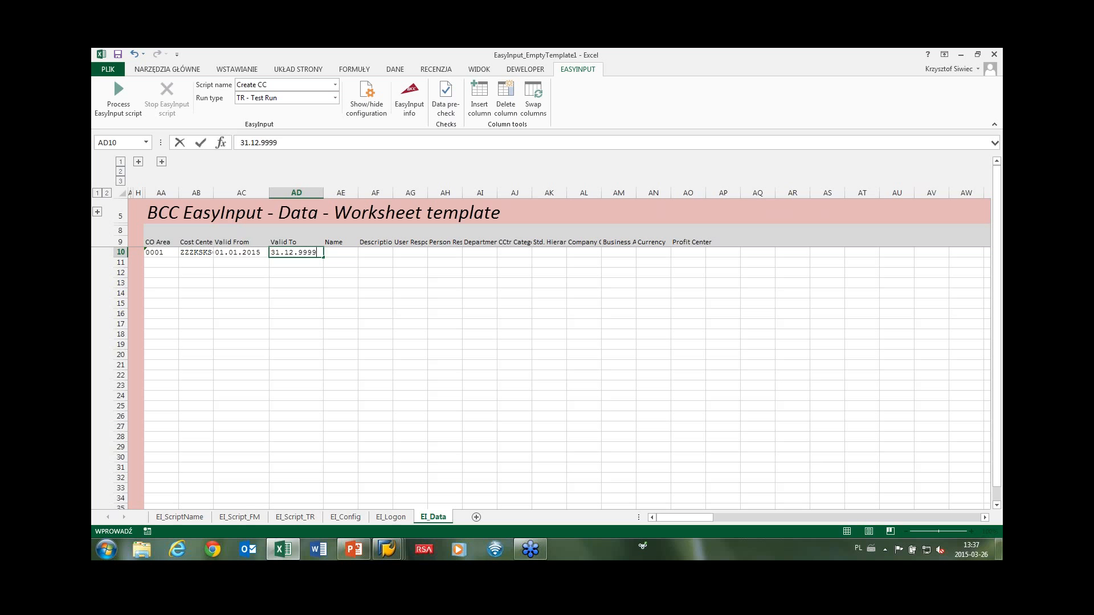
key("Return")
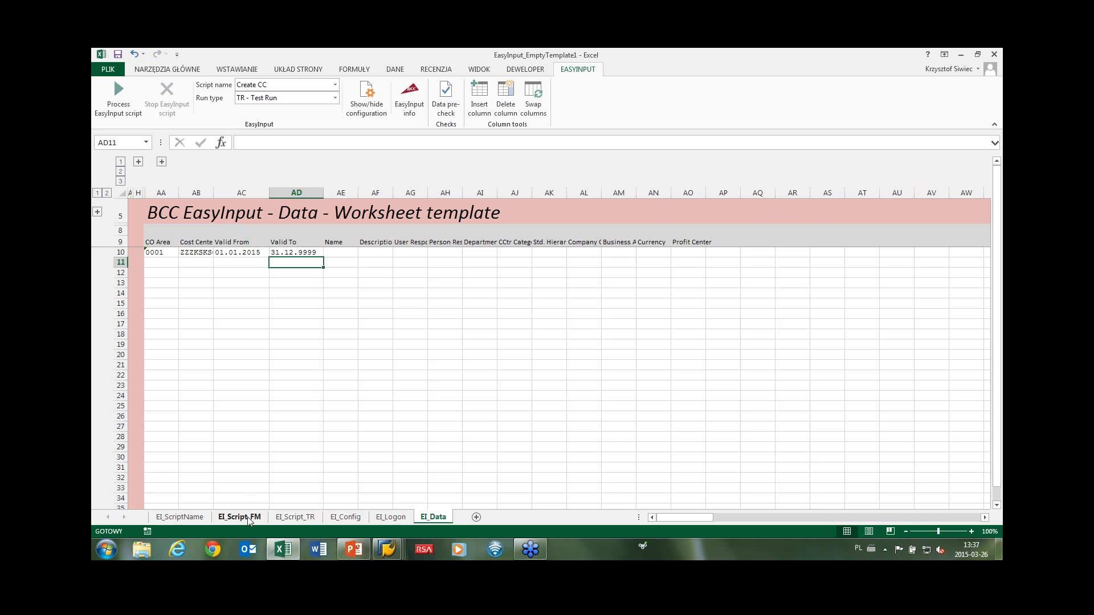
Copy the EI_Script_TR values J19:J29 and paste them transposed into EI_Data starting at AE10.
left_click(295, 517)
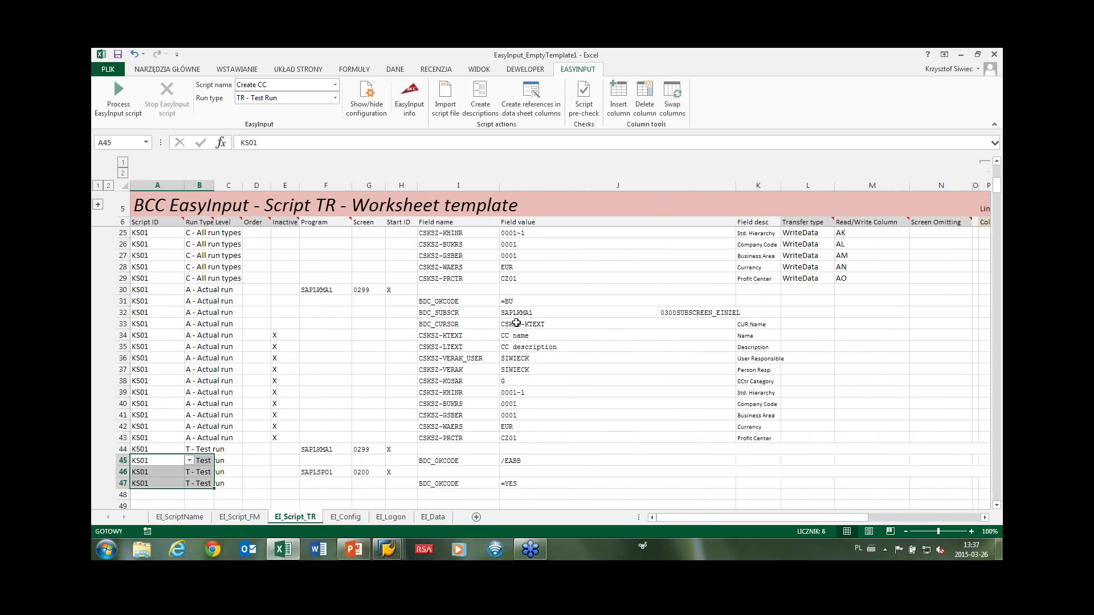
scroll(515, 323, "up", 2)
scroll(515, 323, "up", 3)
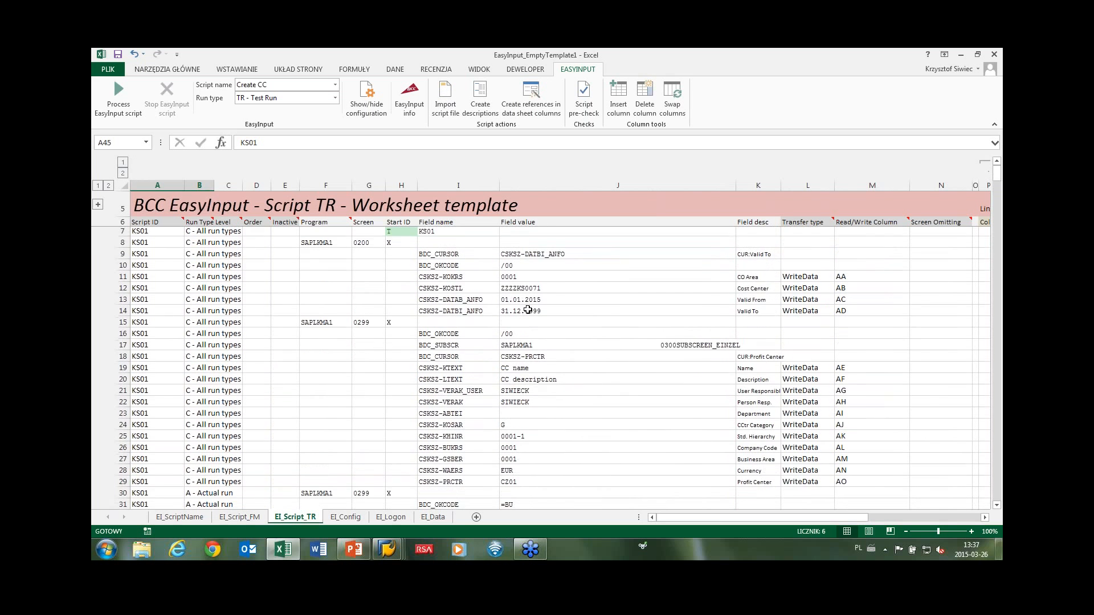
left_click_drag(511, 393, 513, 449)
key("ctrl+c")
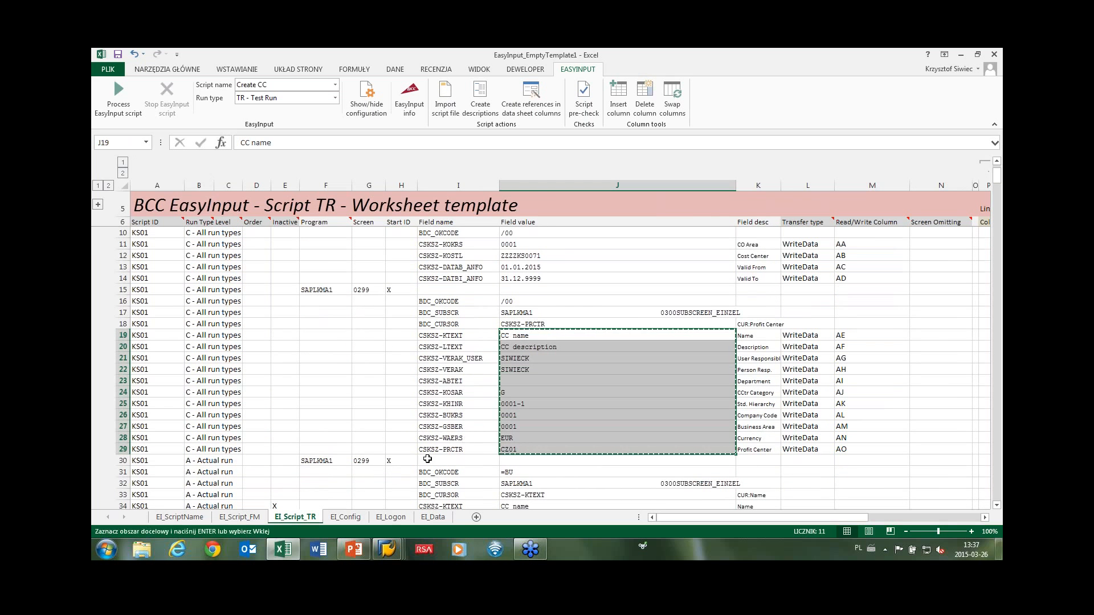
left_click(433, 517)
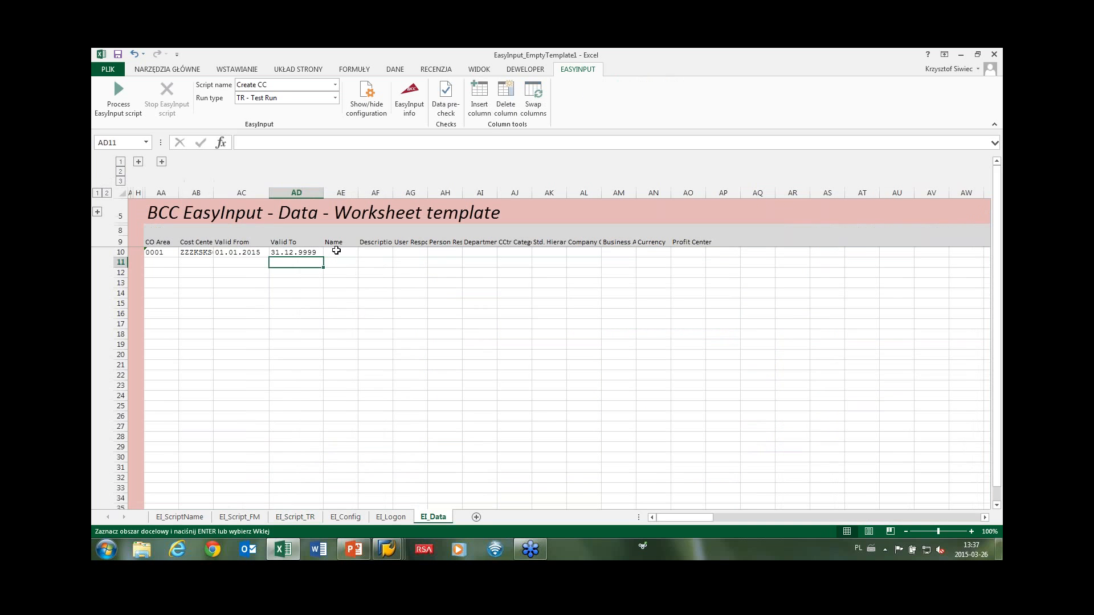
left_click(336, 252)
right_click(337, 251)
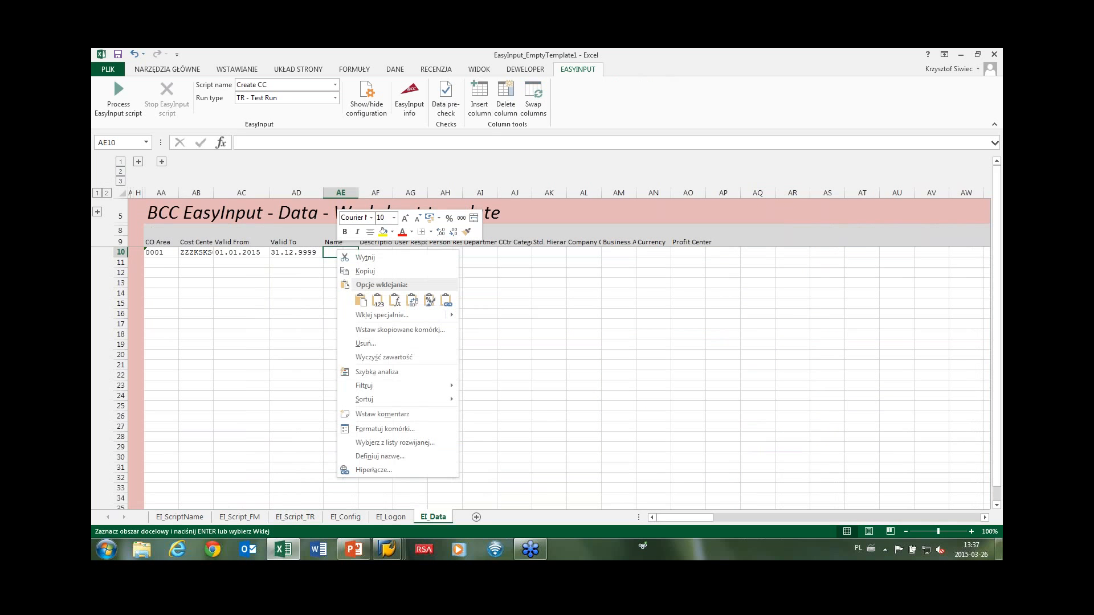
left_click(377, 315)
left_click(380, 375)
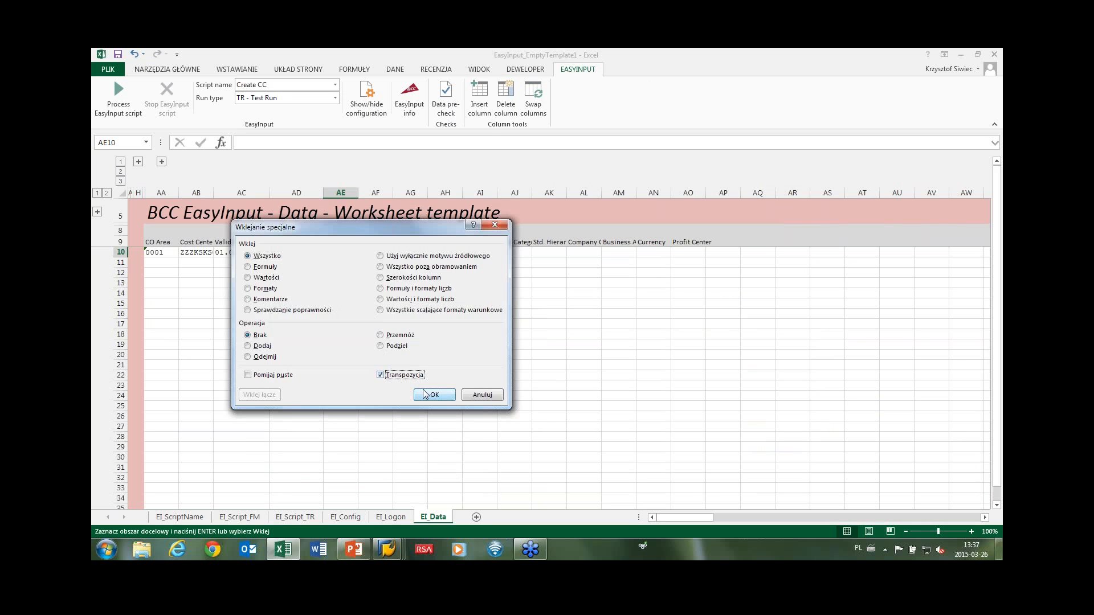
left_click(434, 395)
left_click(438, 346)
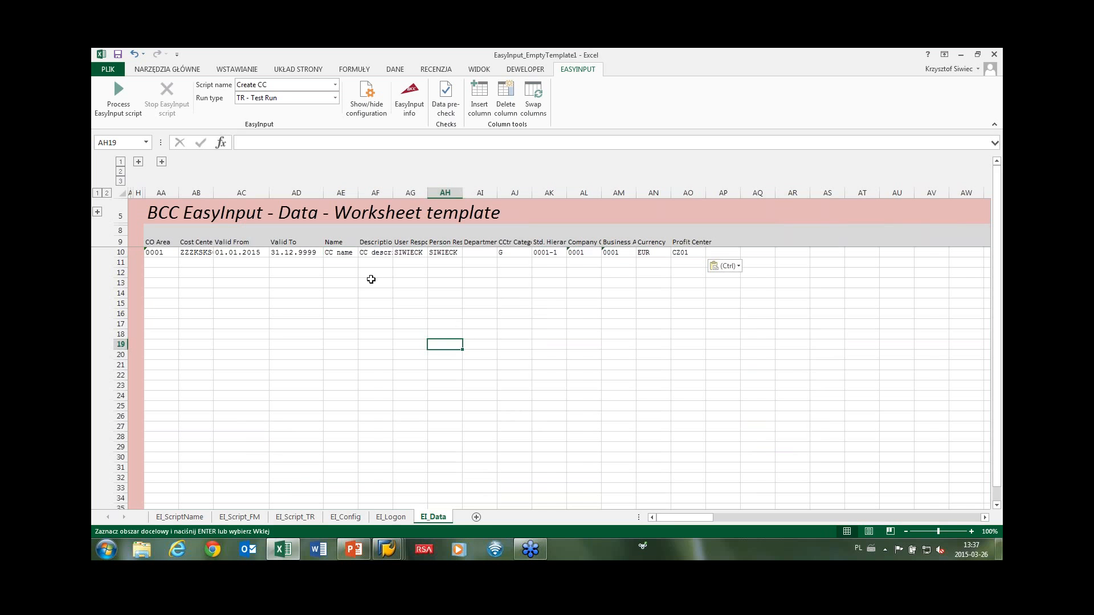
Autofit column AB and copy data row 10 into rows 11, 12, 13 and 14.
double_click(213, 192)
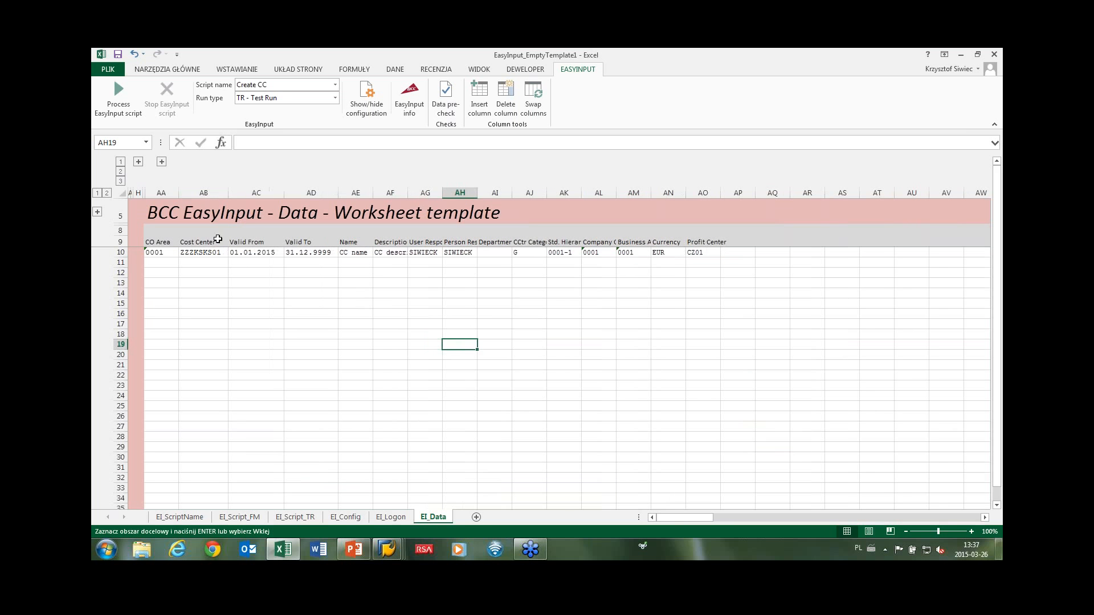
left_click_drag(154, 252, 697, 249)
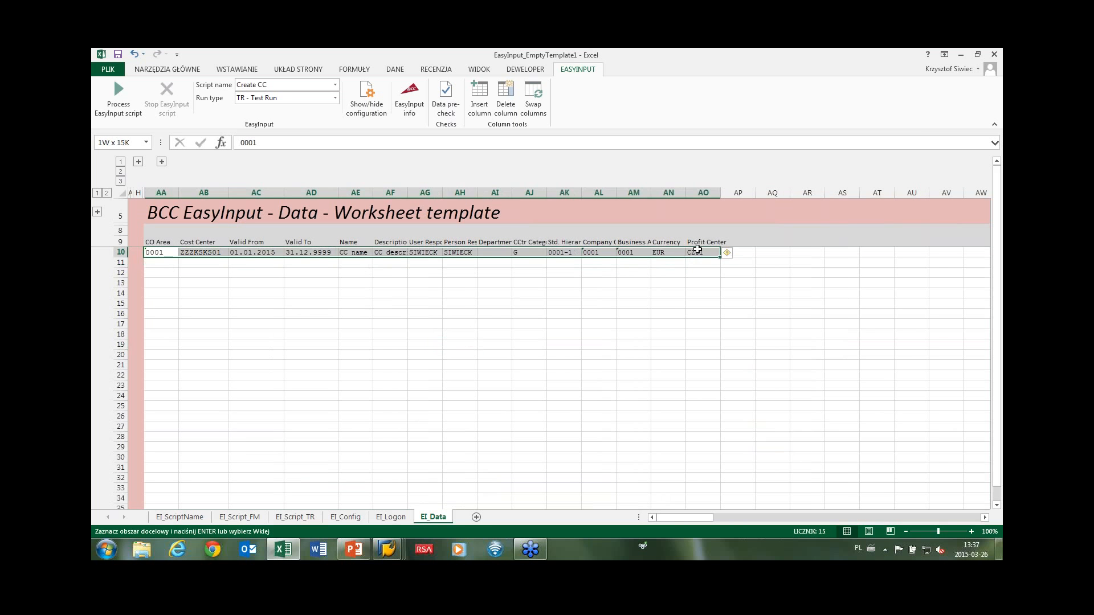
key("ctrl+c")
left_click(164, 262)
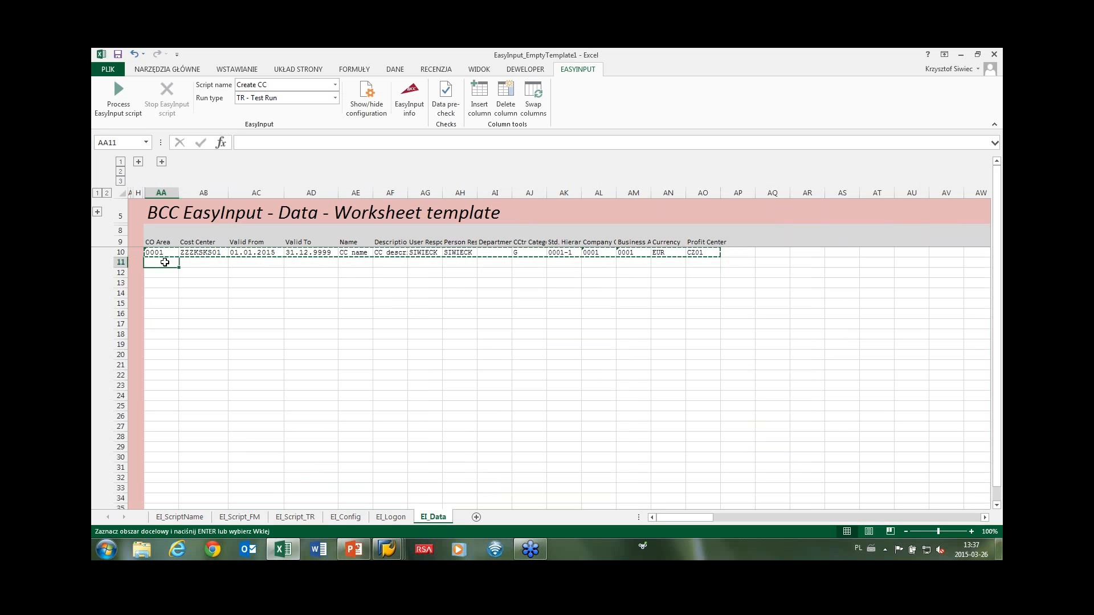
key("ctrl+v")
left_click(163, 273)
key("ctrl+v")
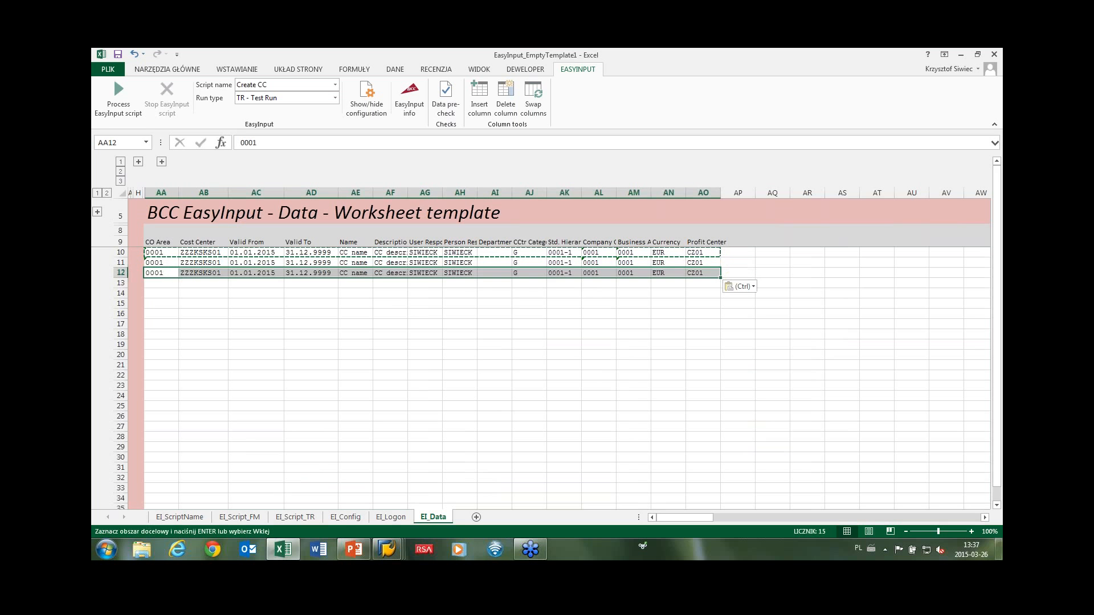
left_click(159, 282)
key("ctrl+v")
left_click(159, 293)
key("ctrl+v")
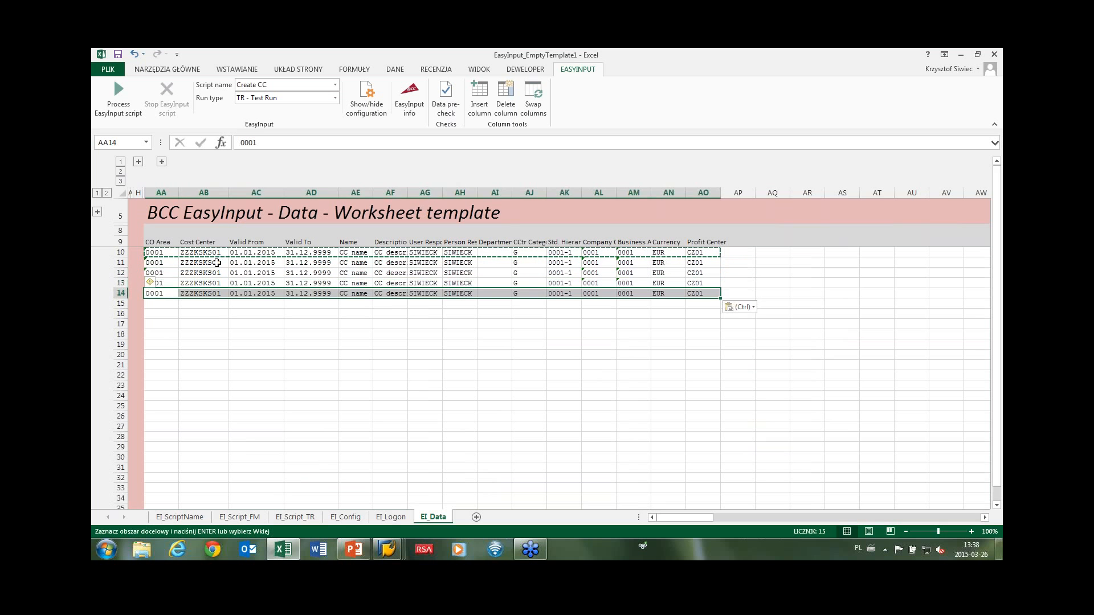
Renumber cost centers in AB11–AB14 to ZZZKSKS02, ZZZKSKS03, ZZZKSKS04 and ZZZKSKS04.
double_click(224, 262)
left_click_drag(222, 263, 217, 293)
type("2")
double_click(221, 273)
type("3")
double_click(221, 283)
type("4")
double_click(221, 294)
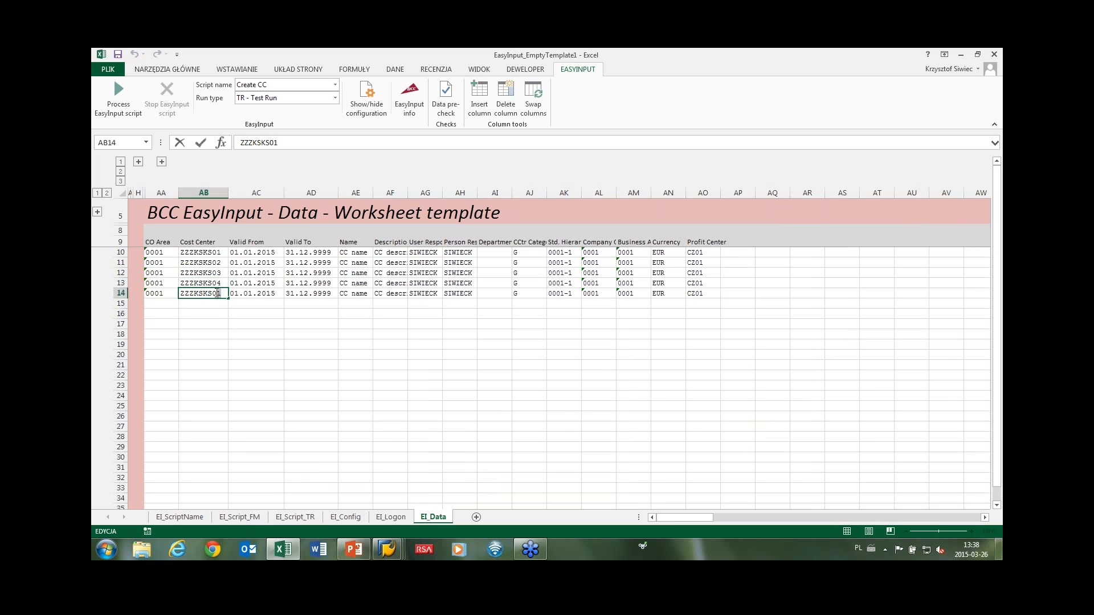
type("4")
left_click(225, 320)
left_click(210, 292)
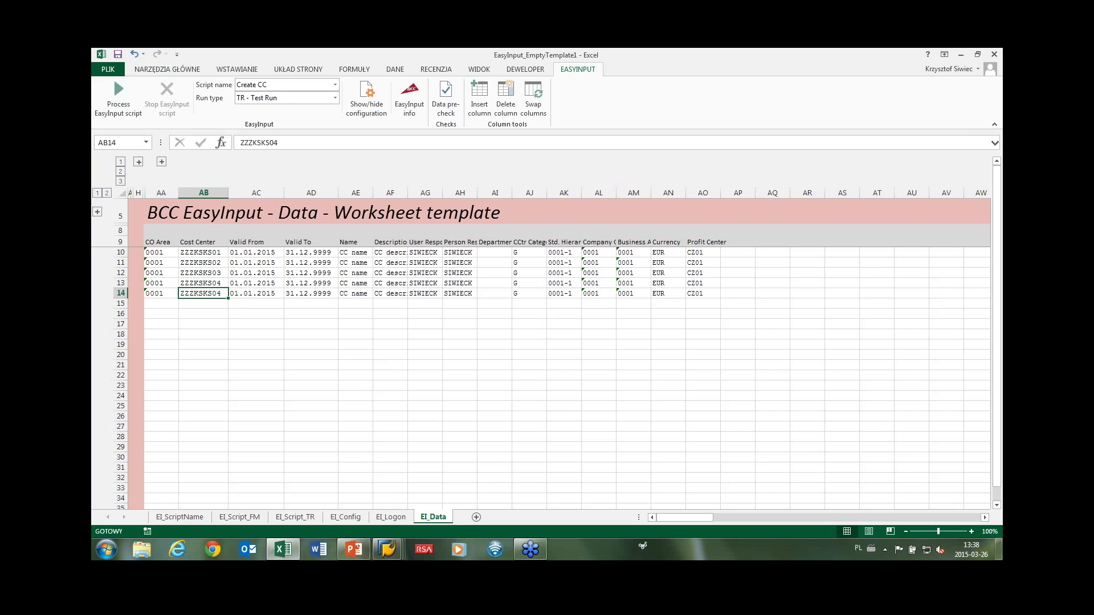
Show the result columns and test-run the script, which reports 5 transactions with 2 errors.
left_click(138, 162)
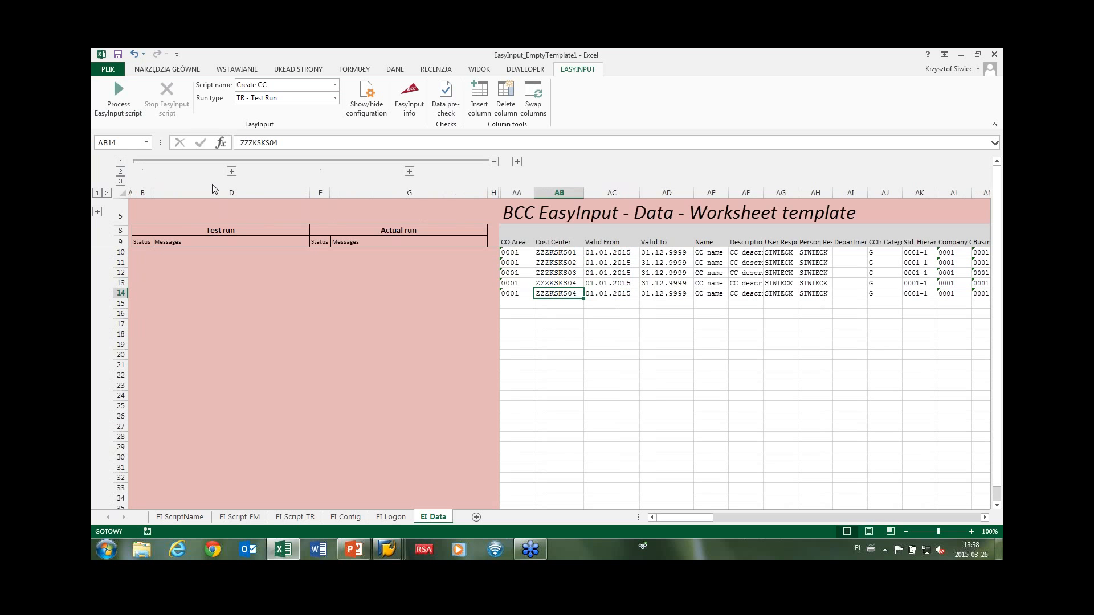
left_click(120, 92)
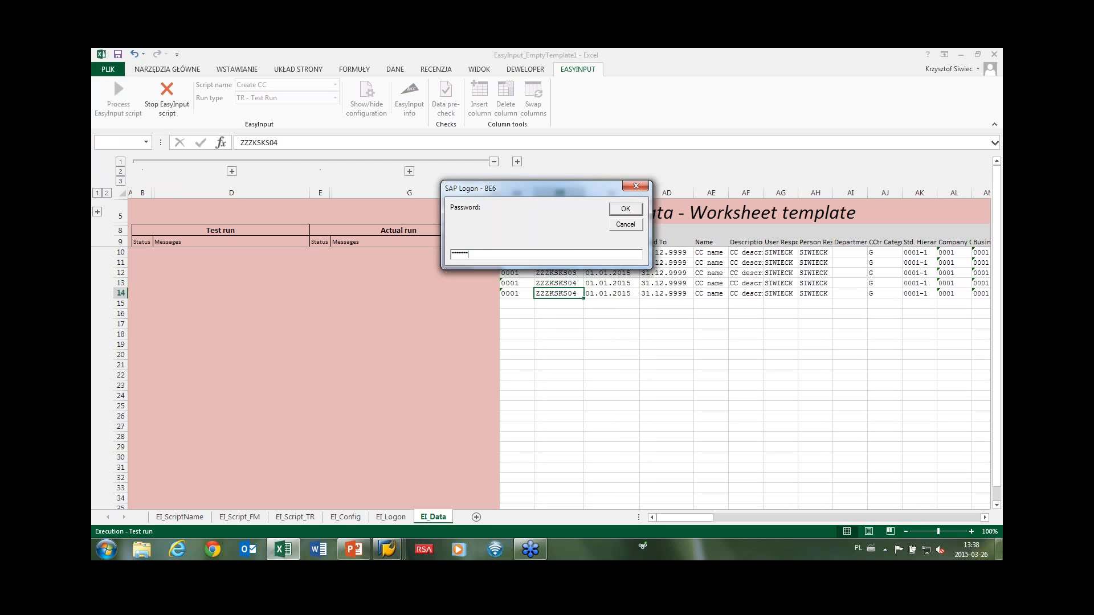
key("Return")
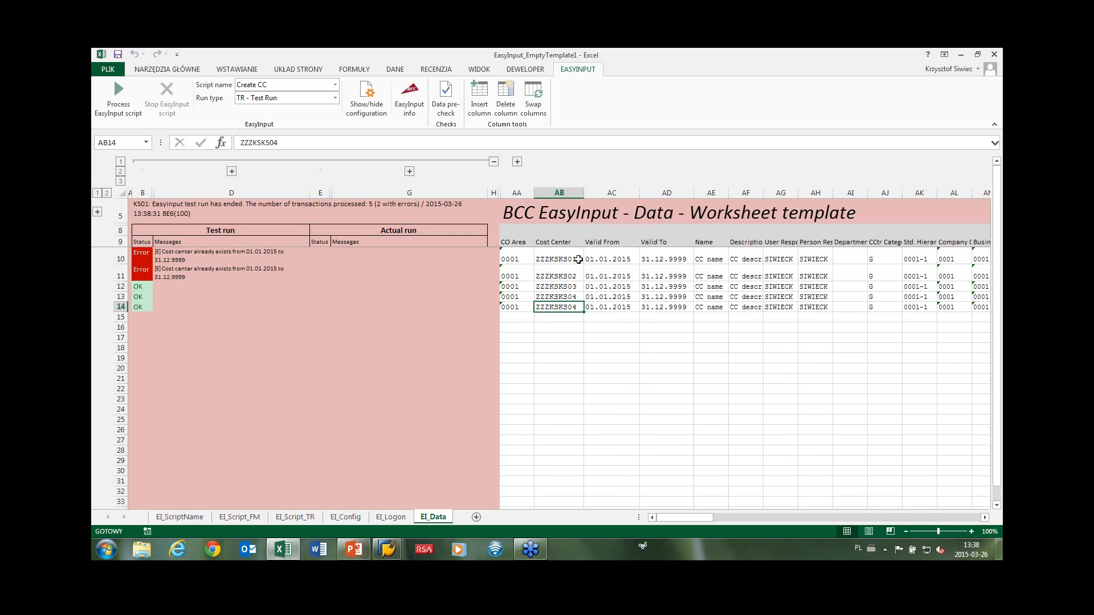
Change the AB10 and AB11 cost centers to ZZZKSKS61 and ZZZKSKS62.
double_click(578, 259)
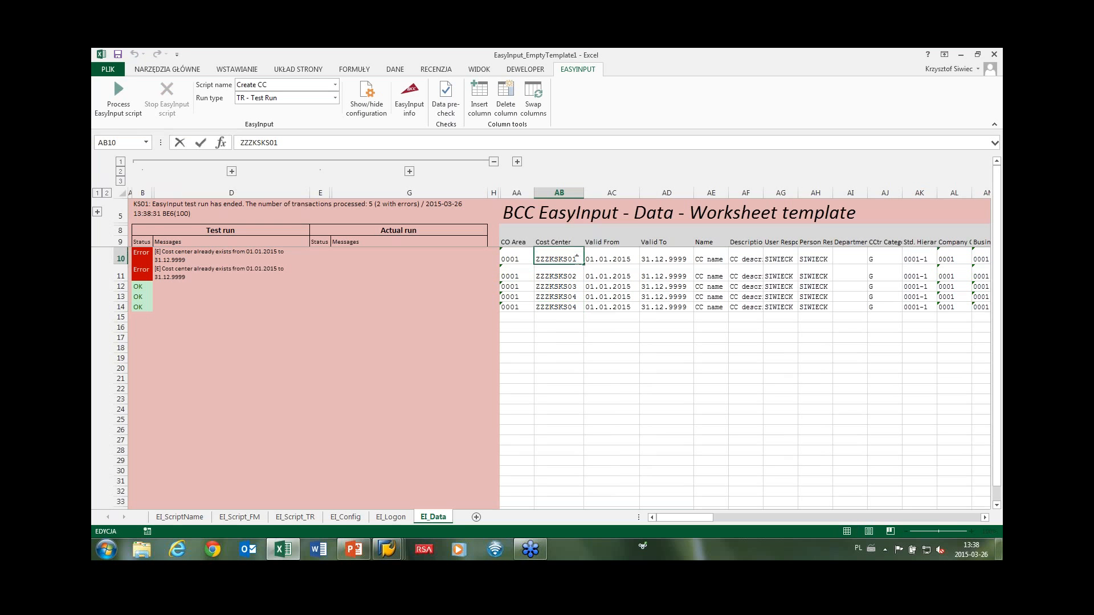
type("6")
double_click(570, 273)
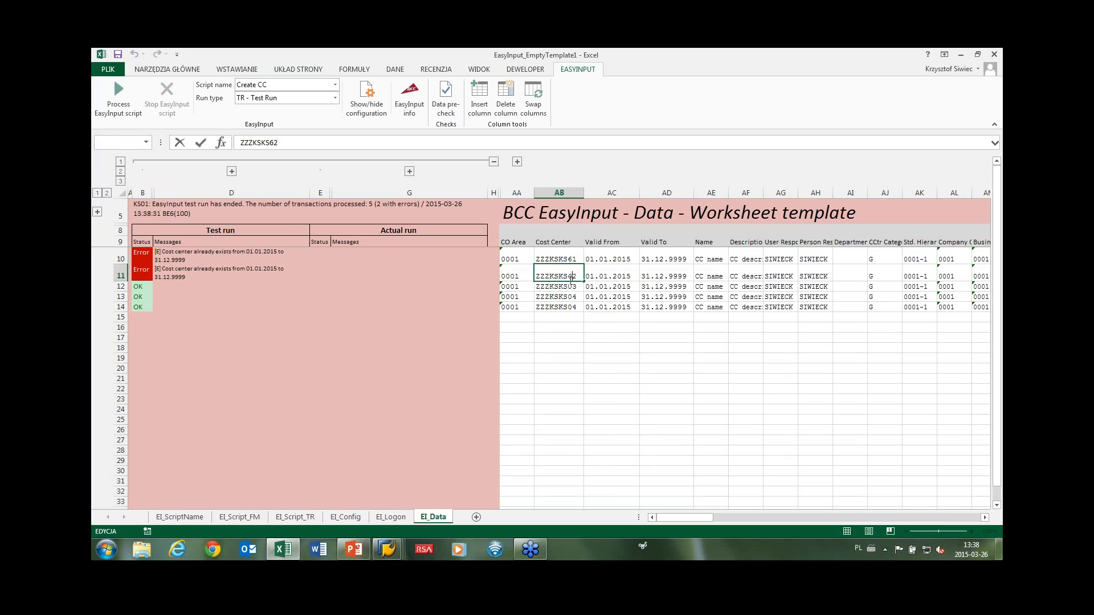
double_click(573, 287)
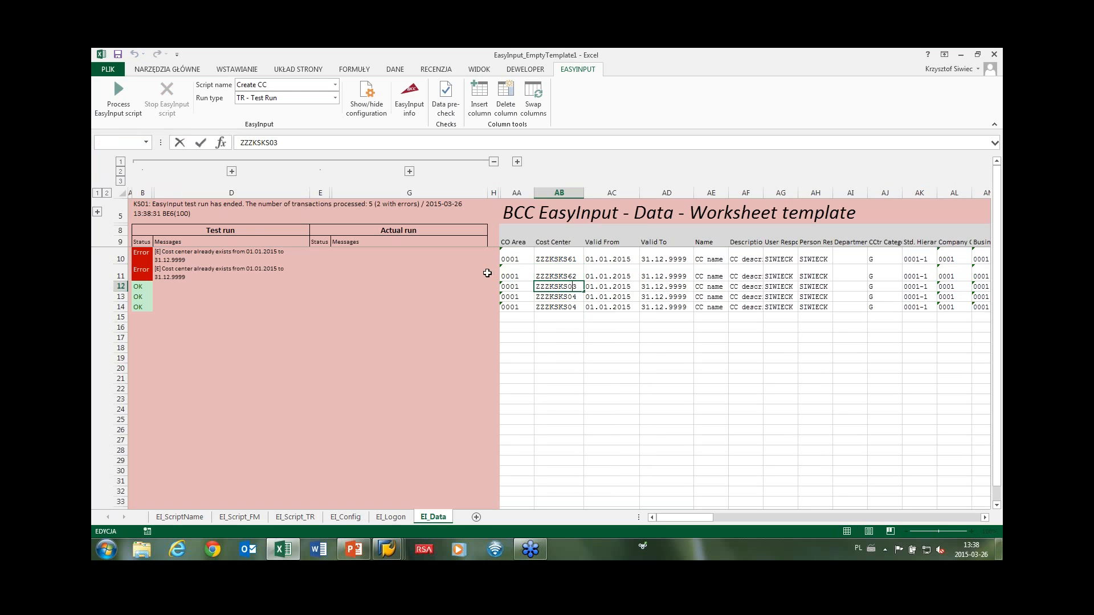
left_click(390, 288)
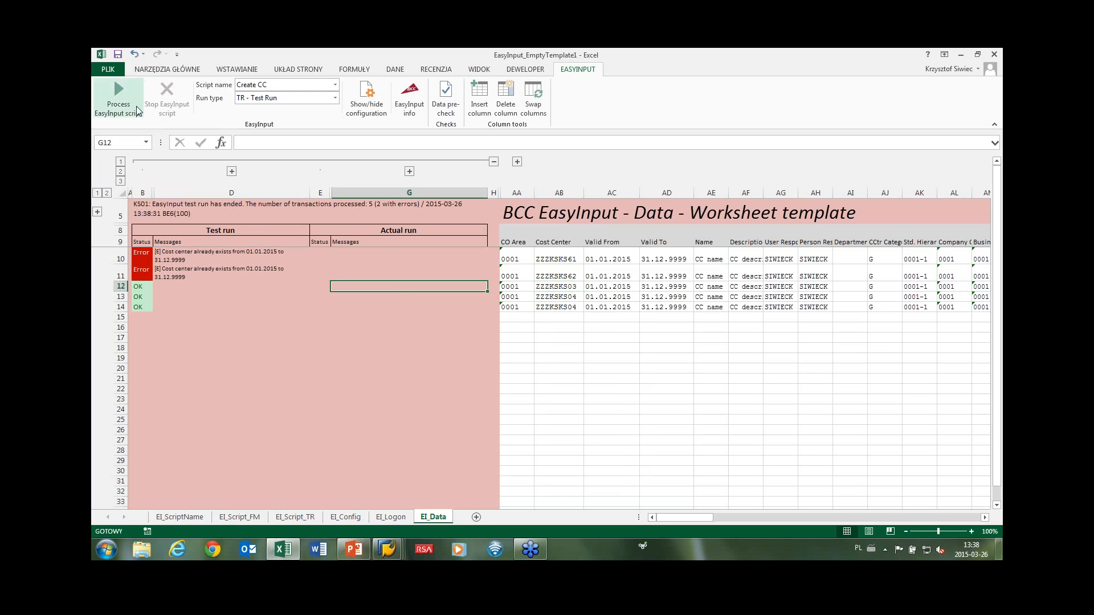
Rerun the EasyInput test and confirm all 5 cost center rows show OK.
left_click(117, 91)
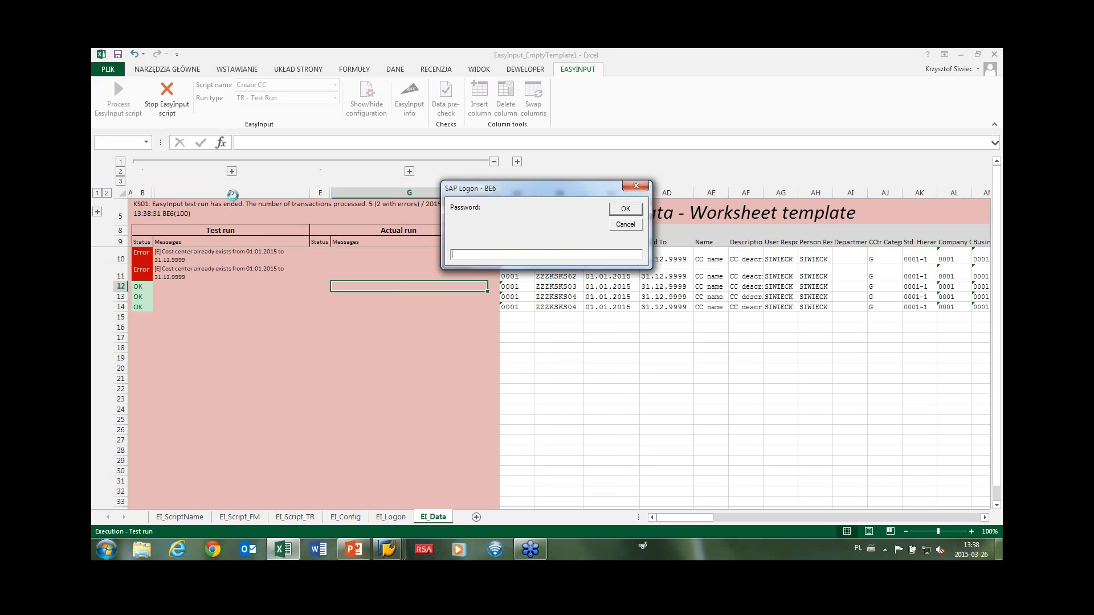
key("Return")
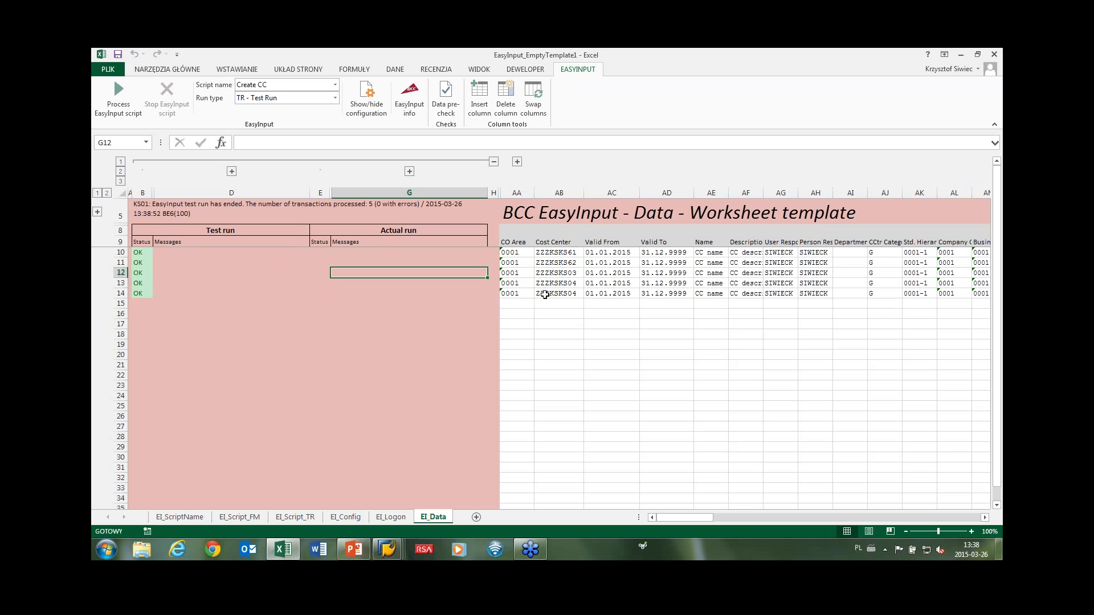
left_click_drag(545, 295, 809, 296)
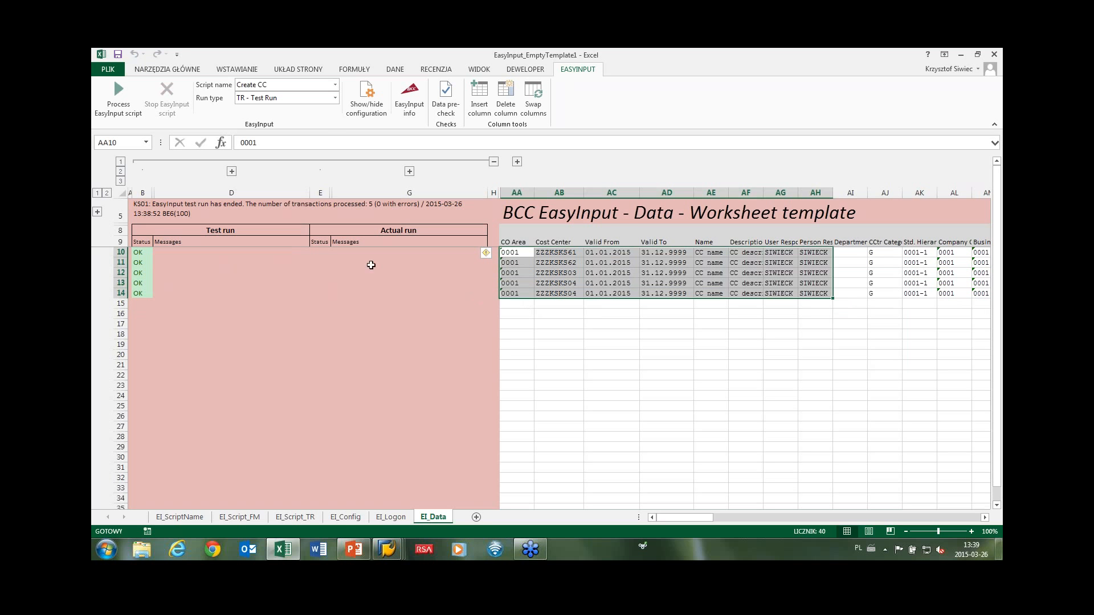
Execute the script as an Actual Run On New, submitting the SAP password and confirming actual mode.
left_click(334, 99)
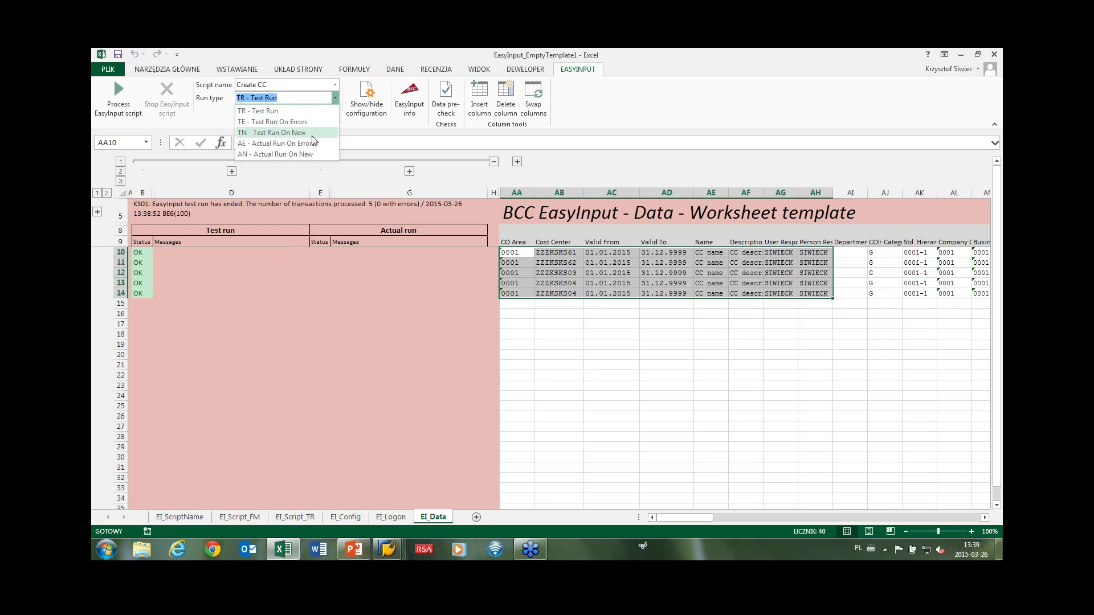
left_click(262, 154)
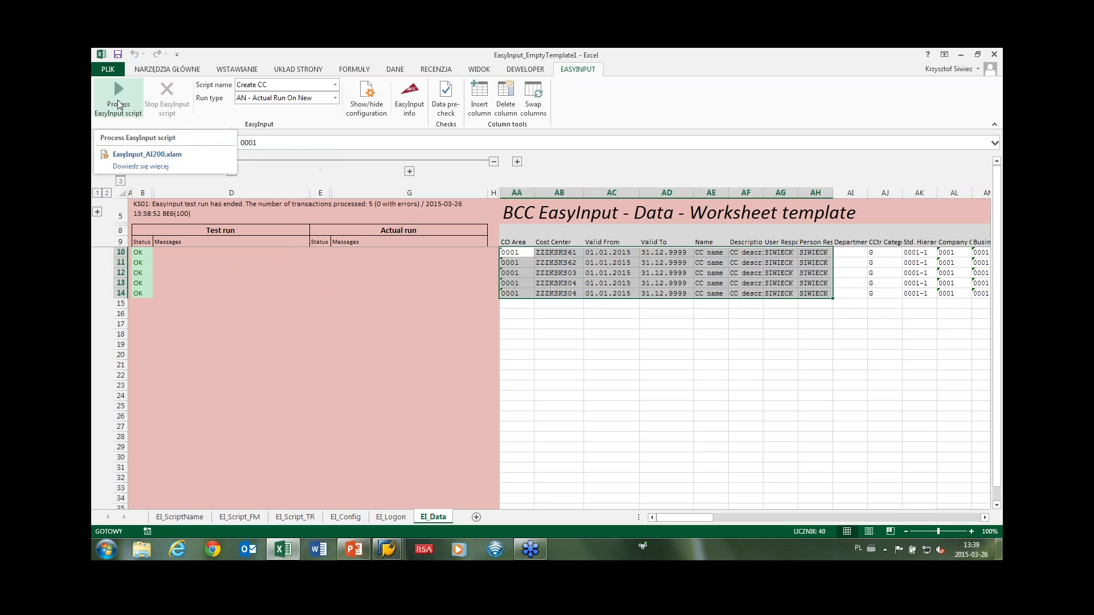
left_click(118, 101)
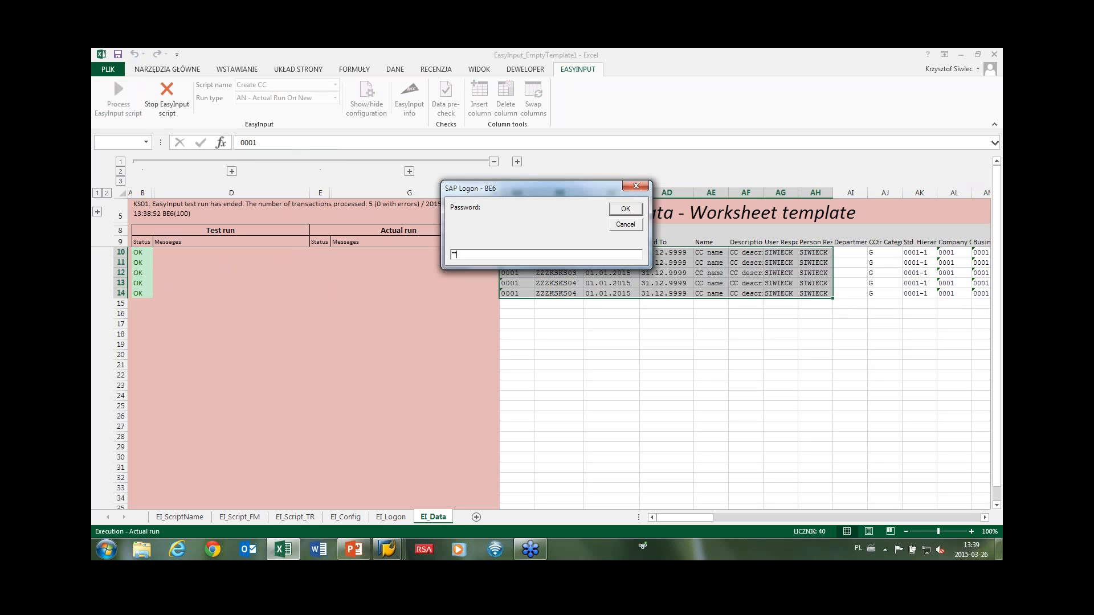
key("Return")
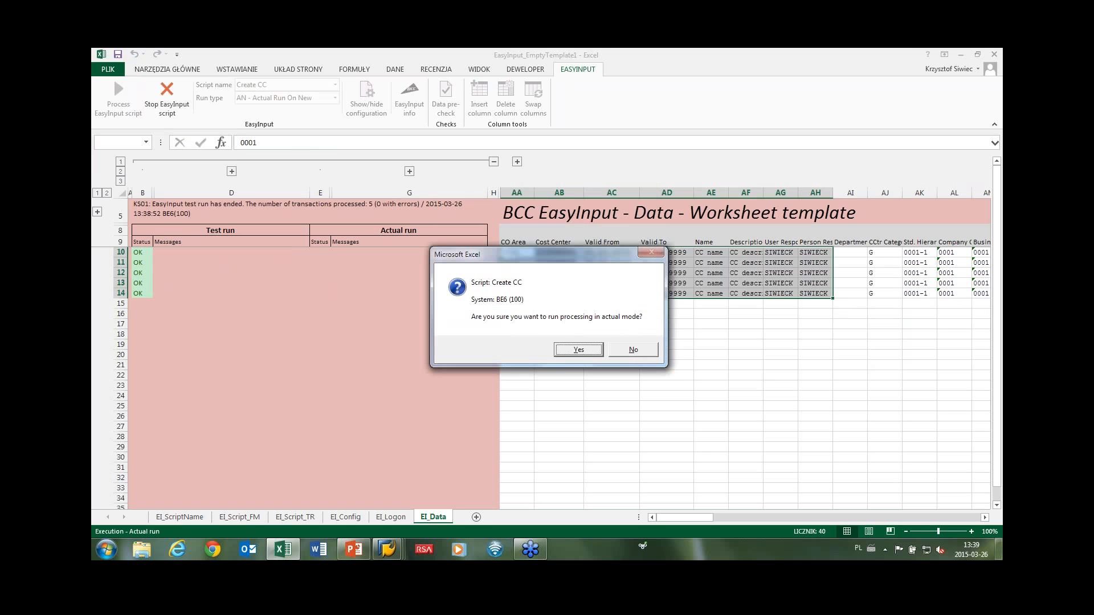
left_click(563, 350)
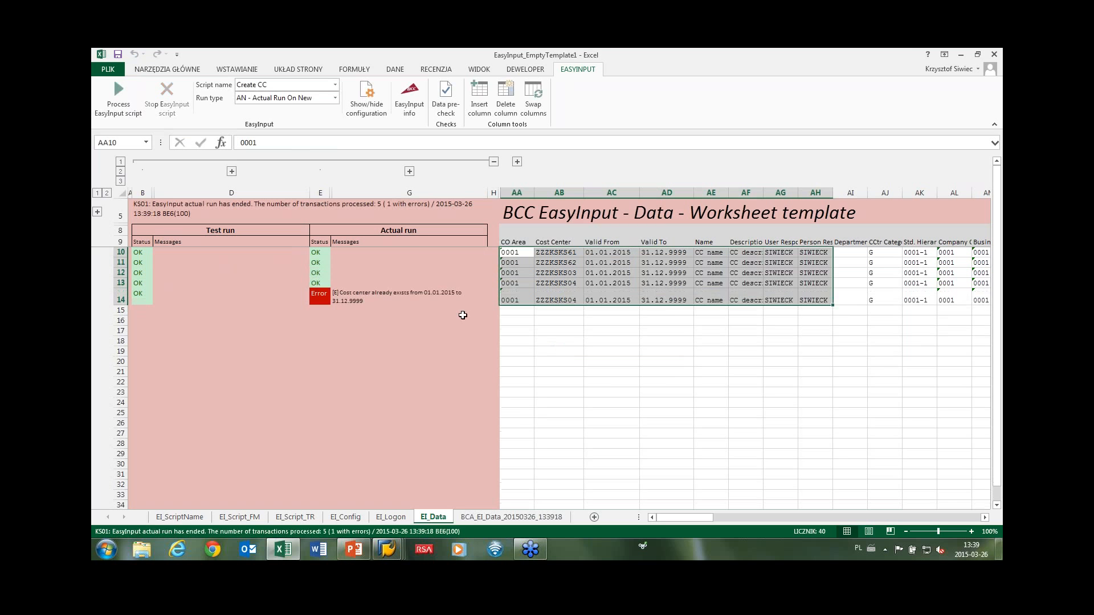
Compare row 14's 'already exists' error with rows 13–14 cost centers and open AB14 for editing.
left_click(381, 298)
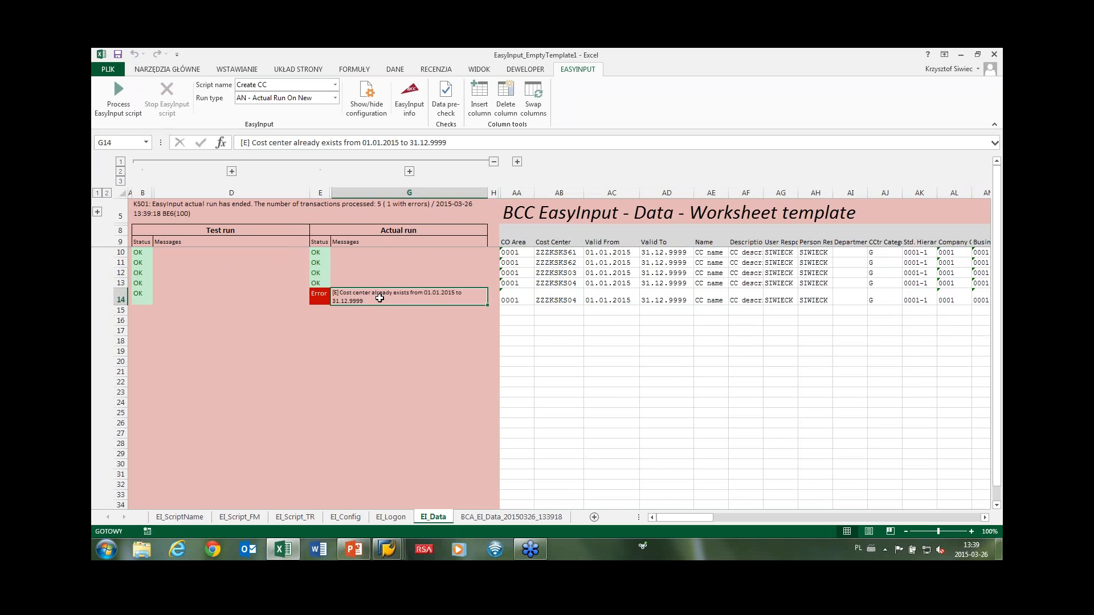
left_click(563, 302)
left_click(548, 282)
left_click(550, 297)
left_click(545, 284)
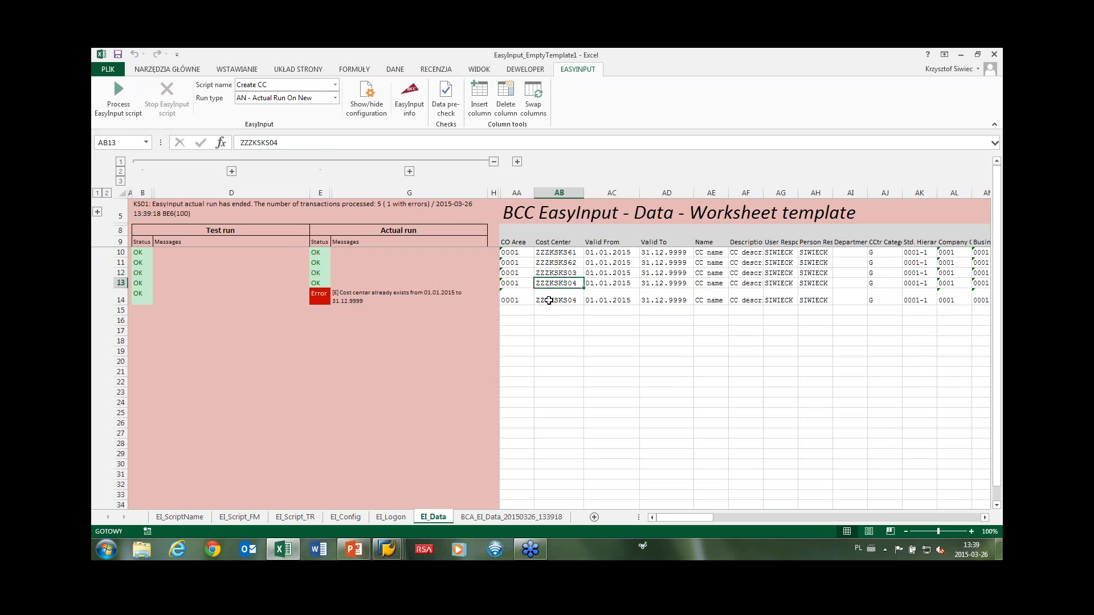
left_click(548, 300)
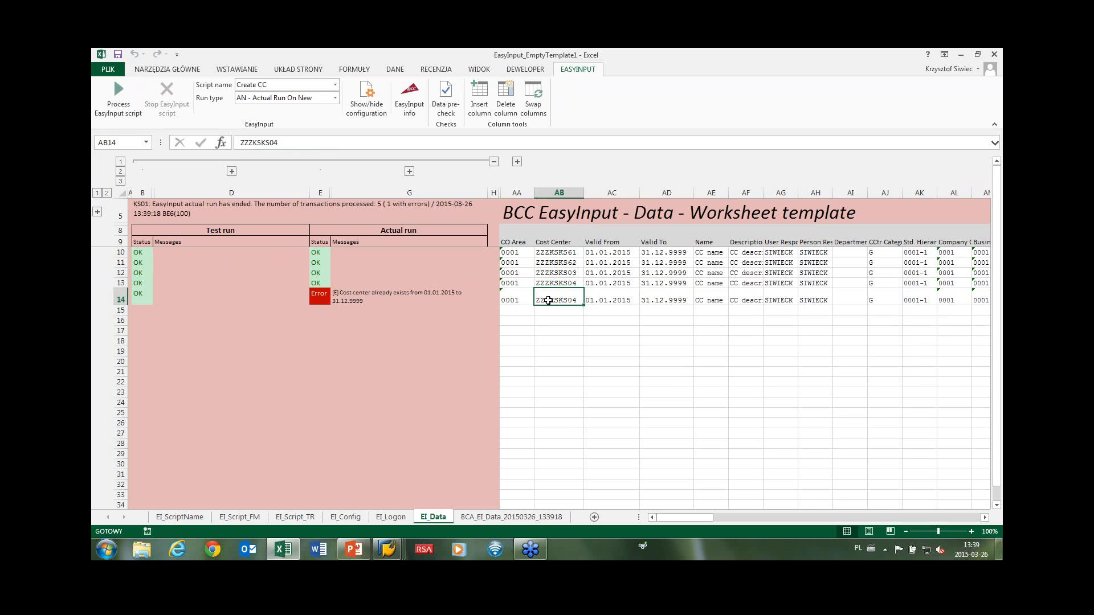
left_click(356, 297)
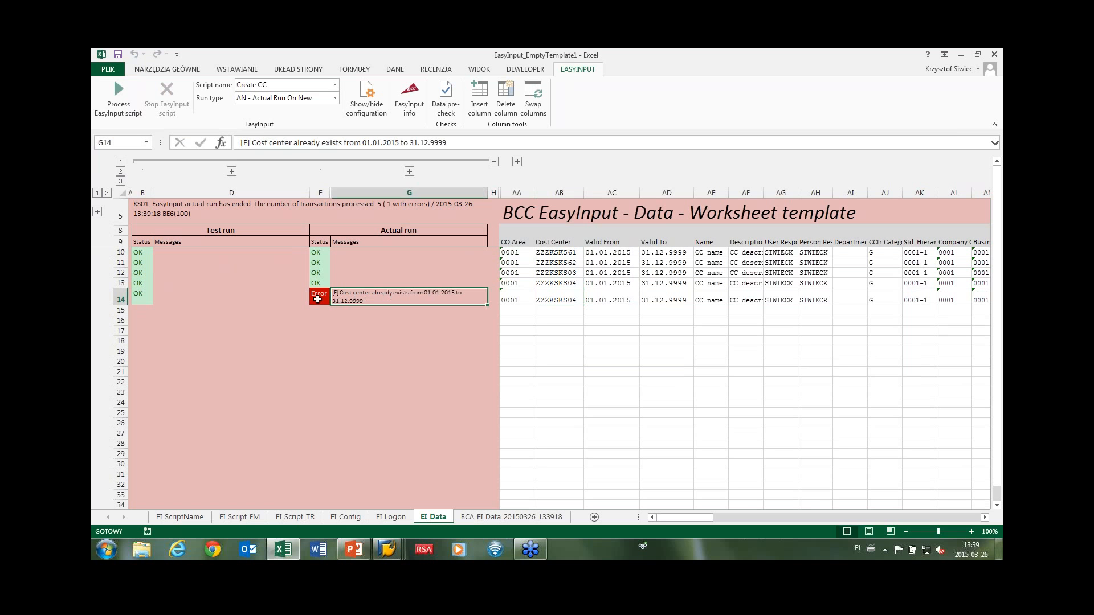
left_click(320, 297)
left_click(345, 297)
left_click(323, 297)
double_click(576, 299)
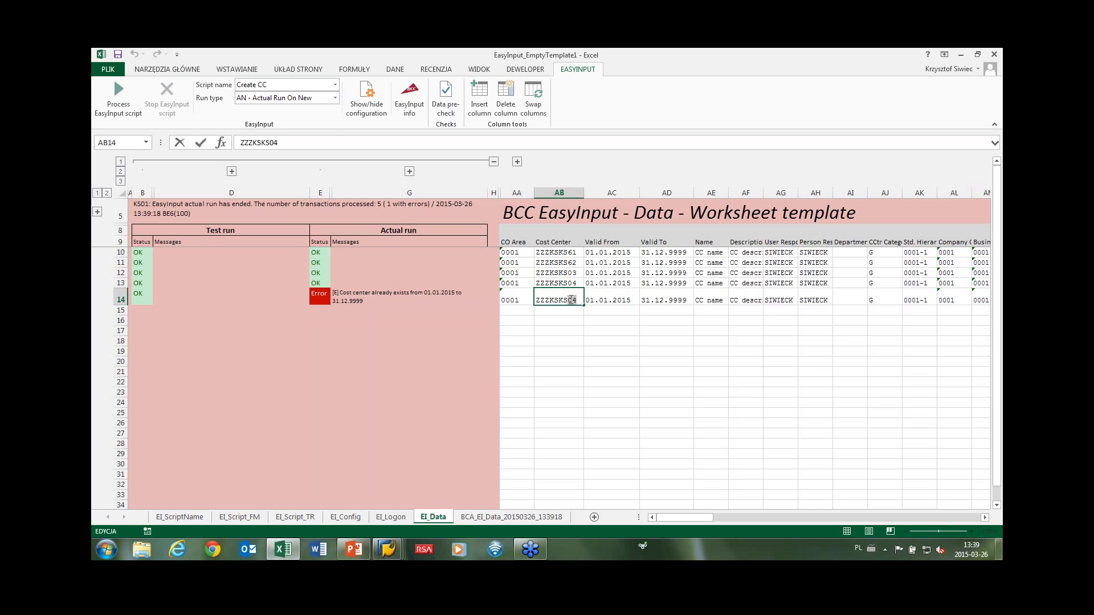
Change row 14's cost center to ZZZKSKS05 and select the AE - Actual Run On Errors run type.
type("5")
key("Return")
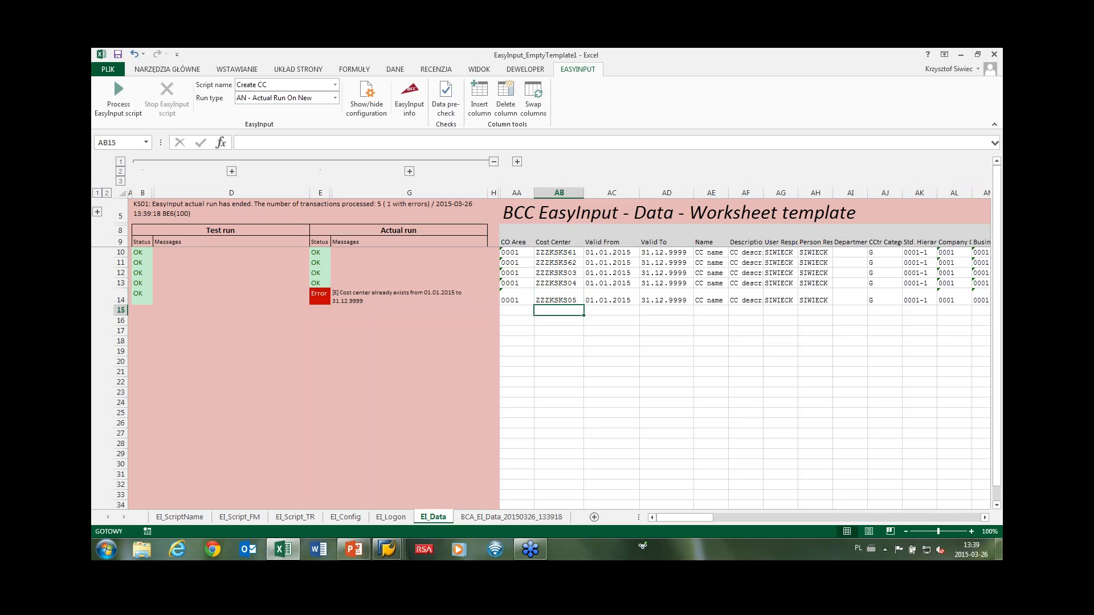
left_click(335, 98)
left_click(317, 142)
Select E14:G14 and process the script, submitting the SAP password and confirming to continue.
left_click(319, 296)
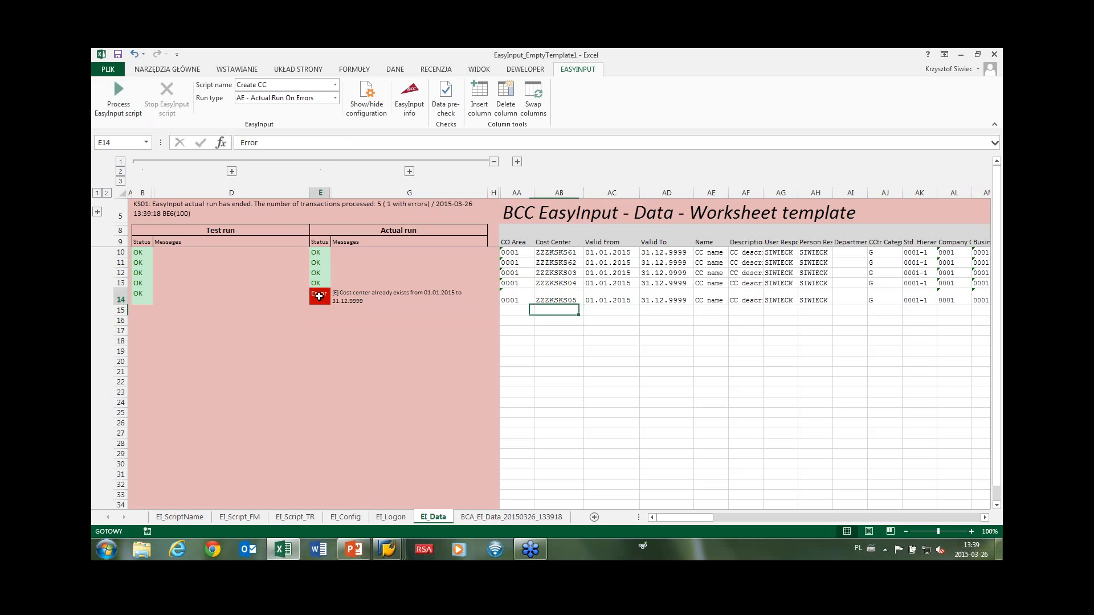
left_click_drag(319, 297, 387, 297)
left_click(116, 114)
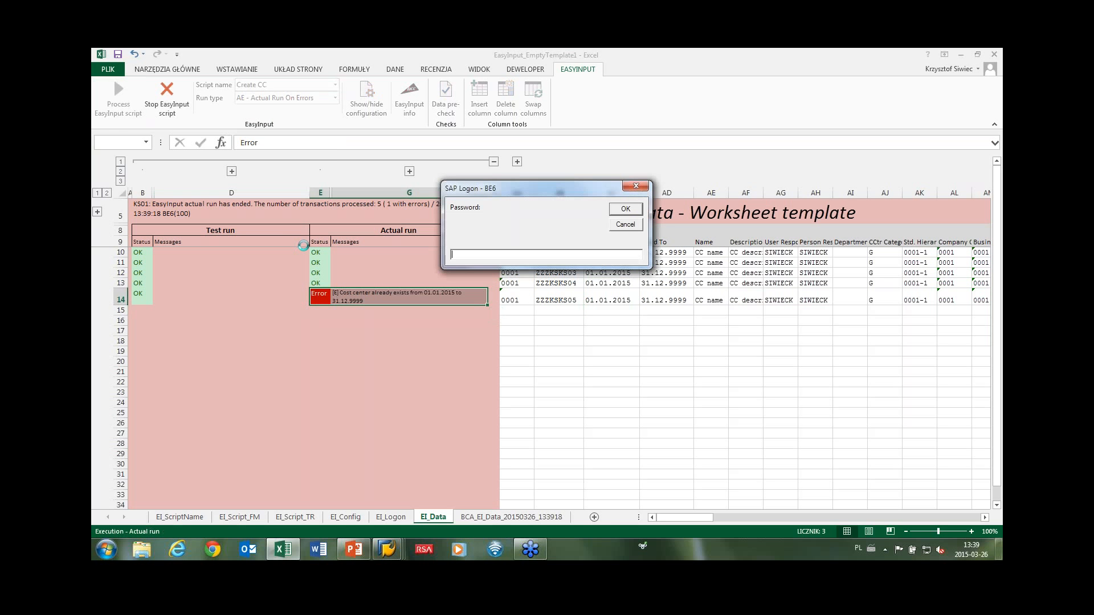
key("Return")
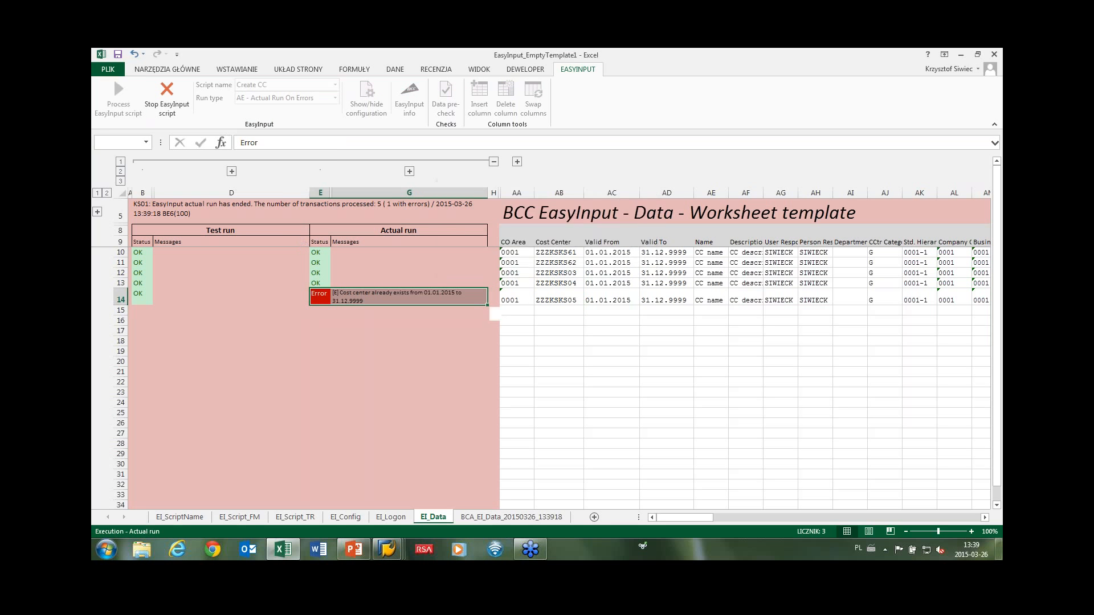
key("Return")
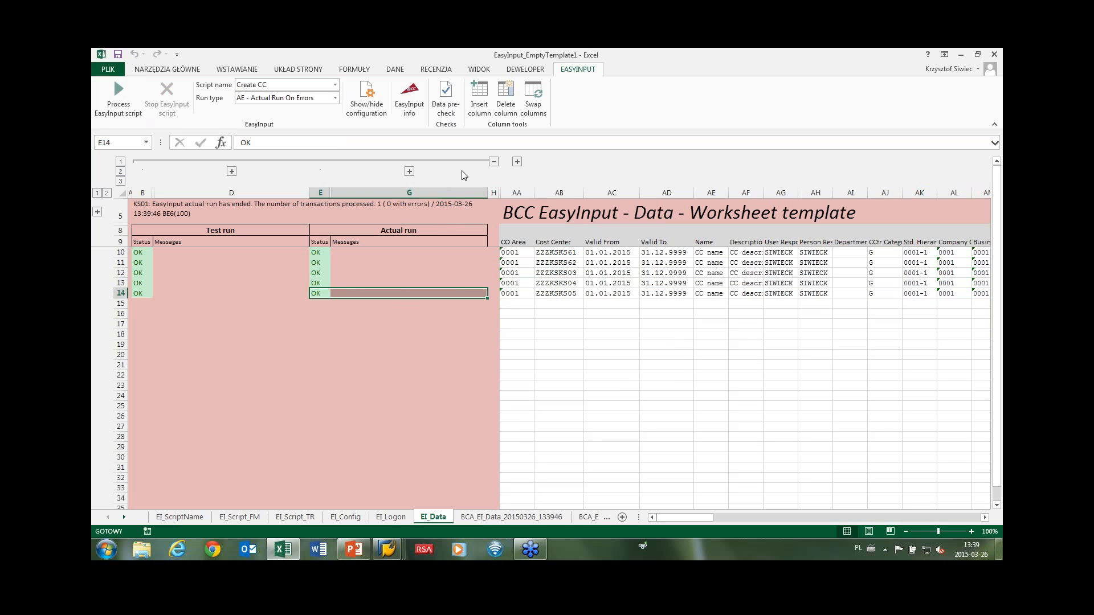
On EI_Config, set MakeDataBackupAfter to N - Do not backup data.
left_click(345, 517)
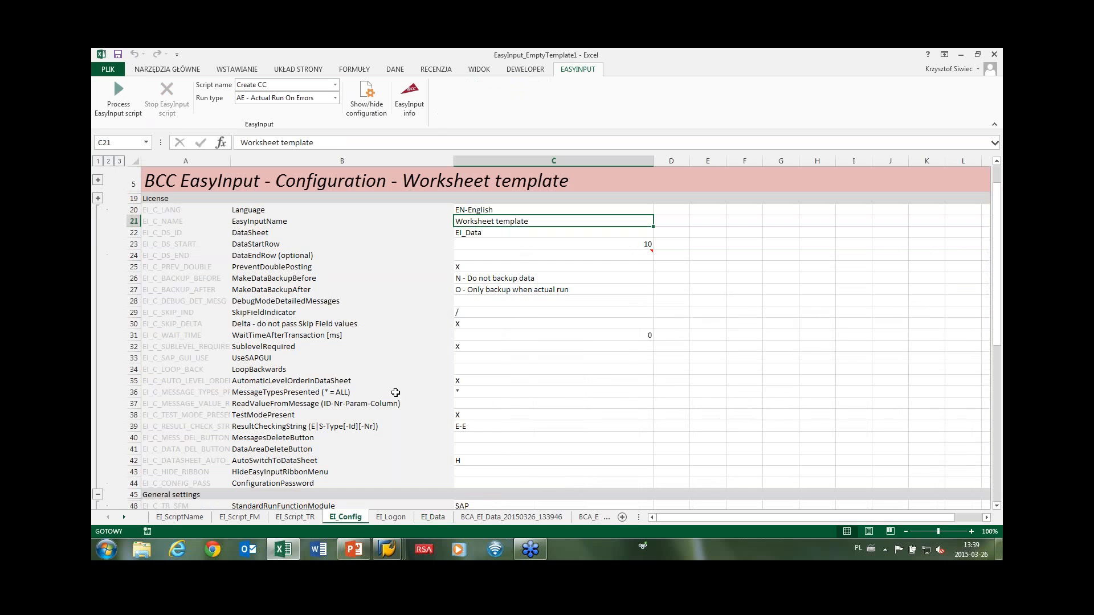
left_click(495, 292)
key("alt+Down")
left_click(495, 299)
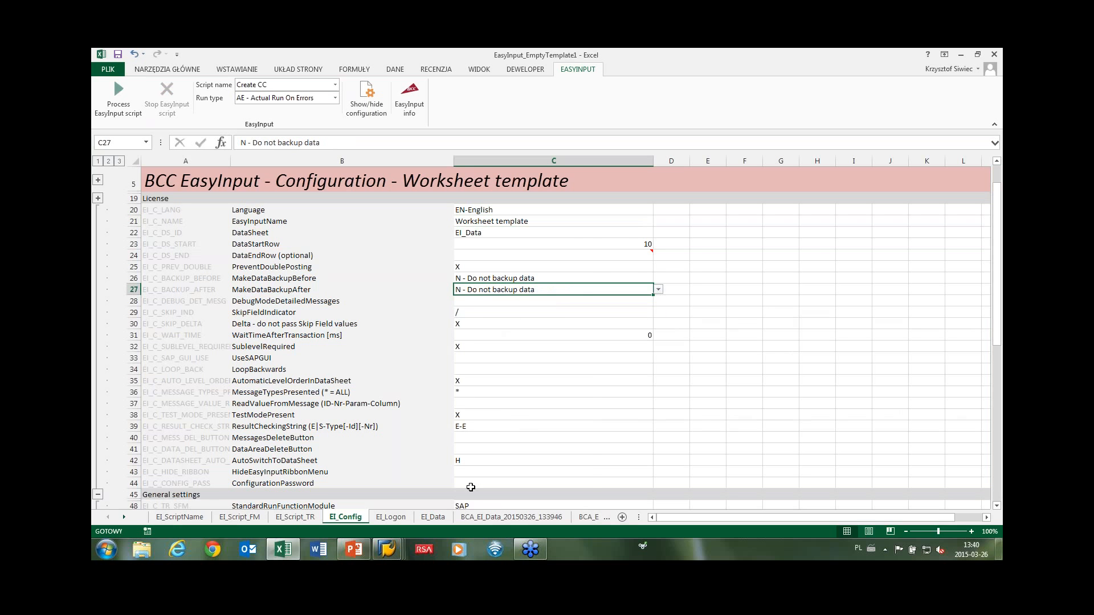
Delete both BCA_EI_Data backup sheets.
left_click(480, 520)
right_click(480, 520)
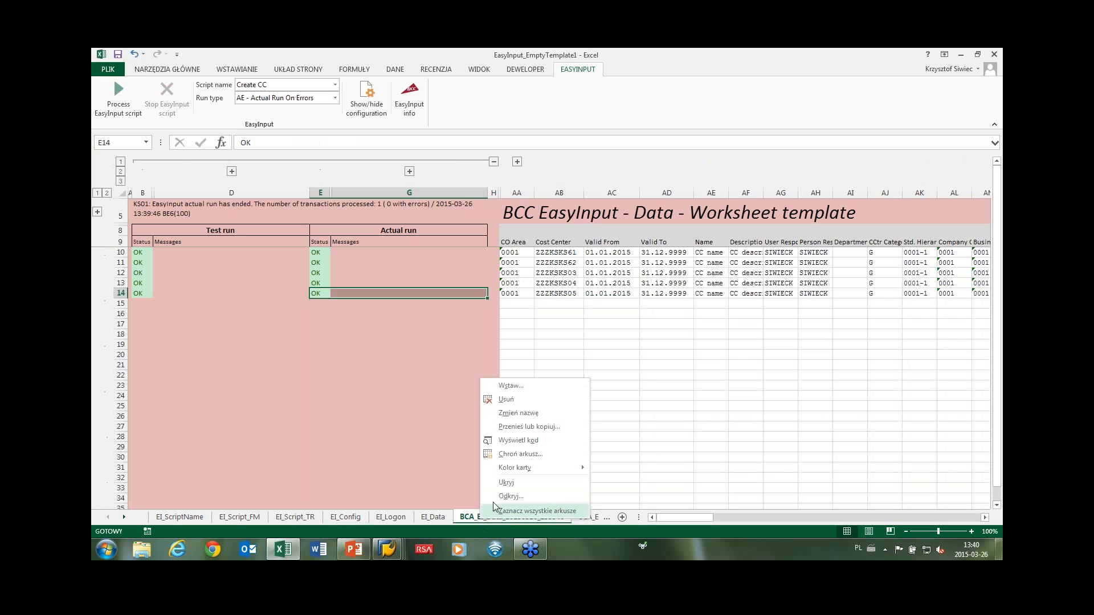
left_click(511, 401)
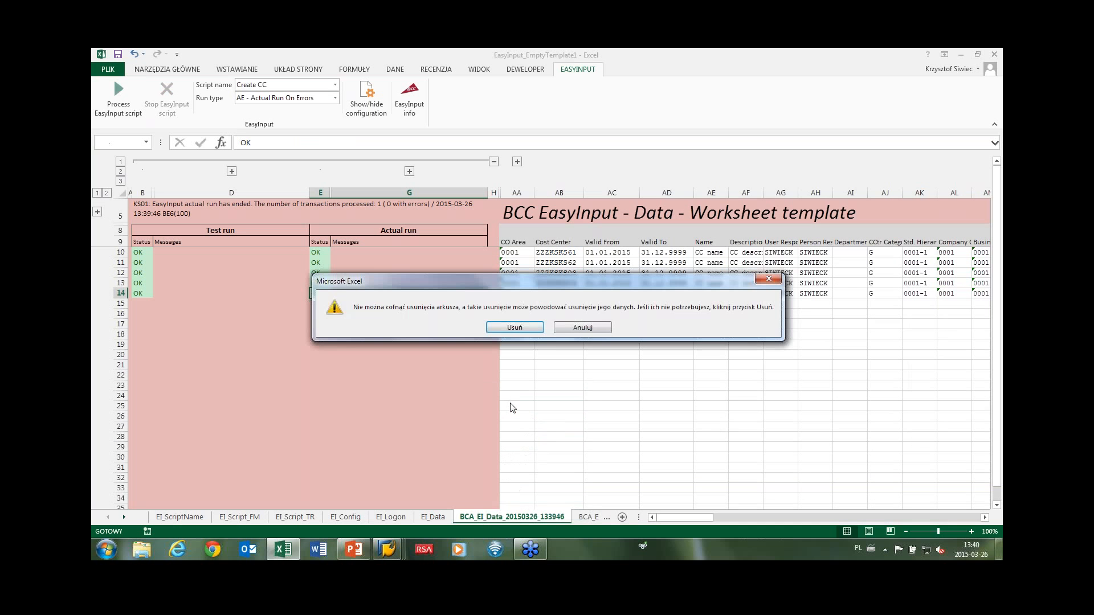
left_click(511, 328)
right_click(496, 518)
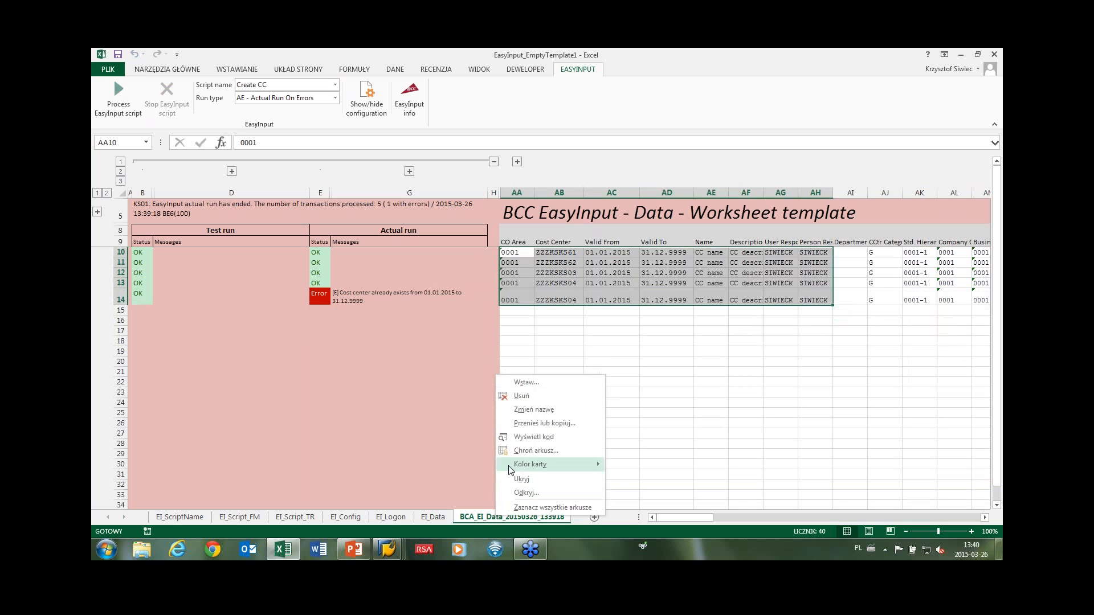
left_click(513, 396)
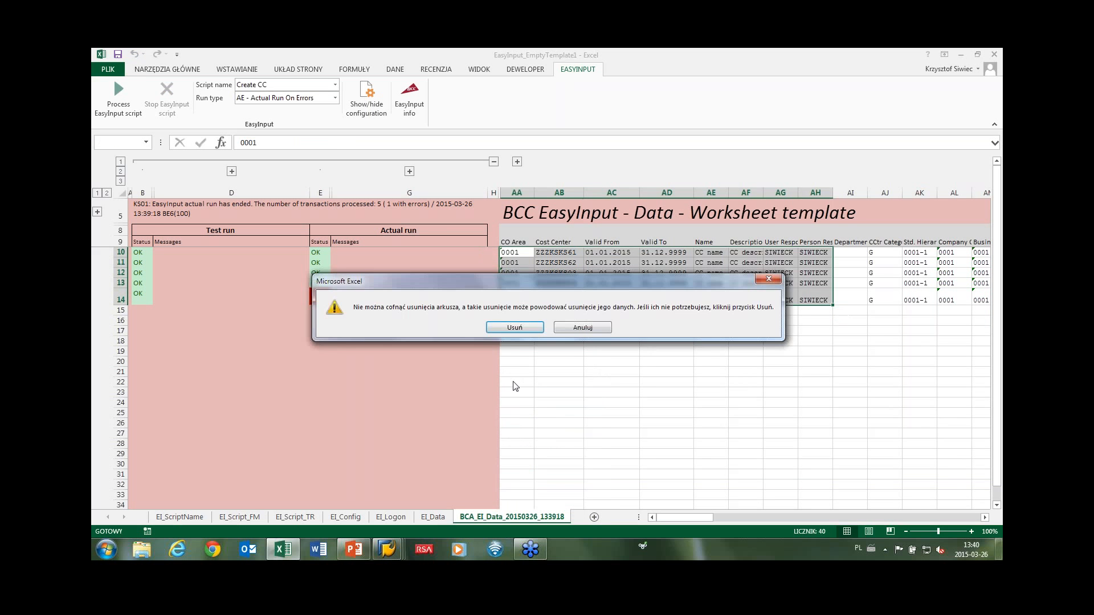
left_click(514, 328)
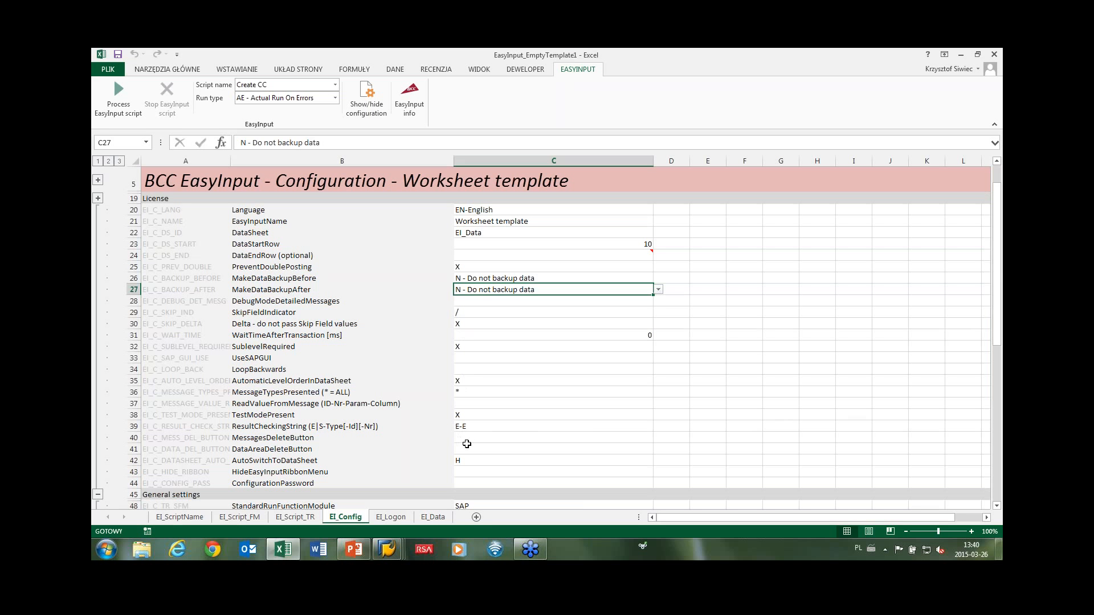
Set MessagesDeleteButton to X and return to the EI_Data sheet.
left_click(465, 438)
key("alt+Down")
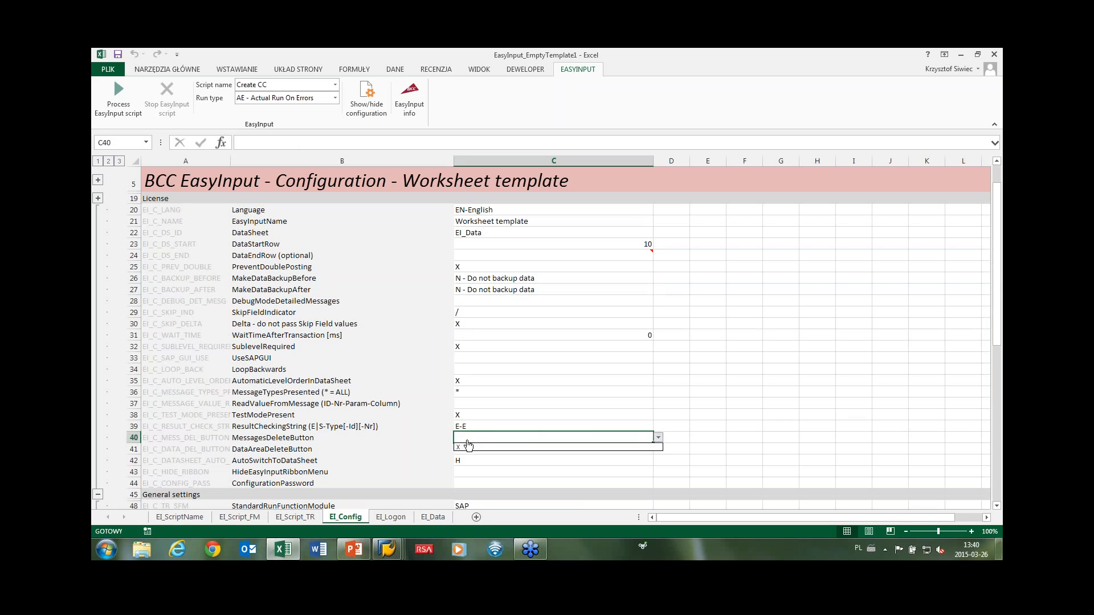
left_click(468, 446)
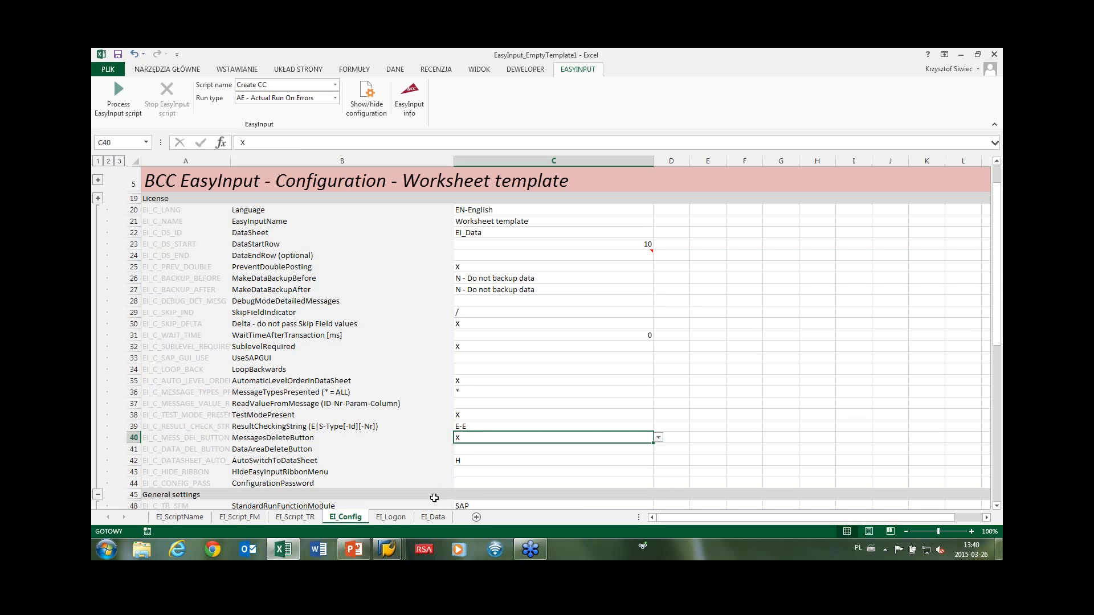
left_click(433, 519)
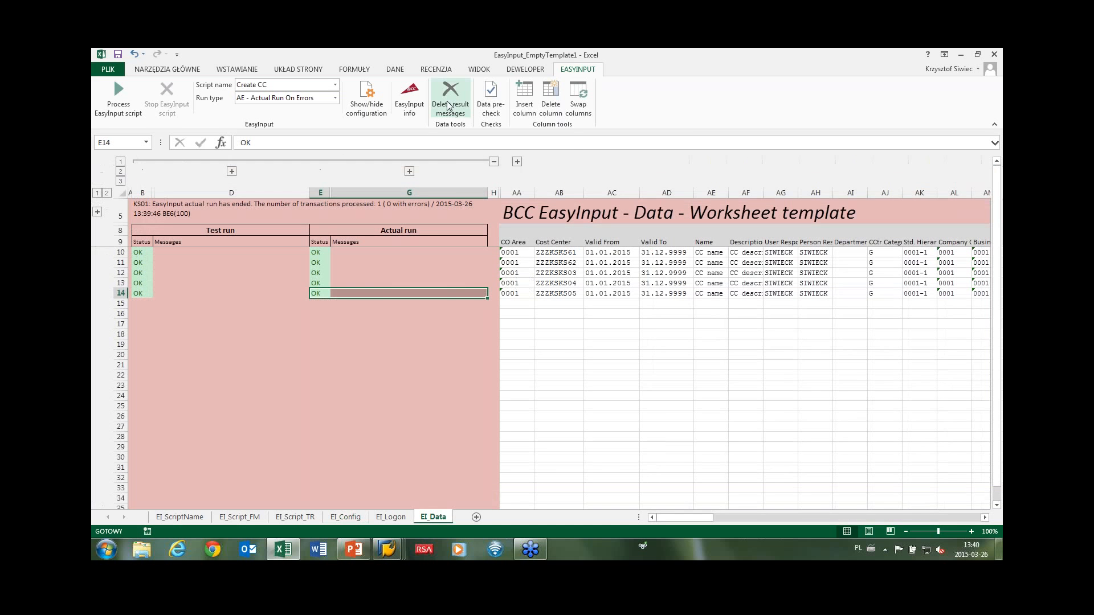
Confirm Delete result messages to clear run statuses, then select rows 10–14 for removal.
left_click(453, 106)
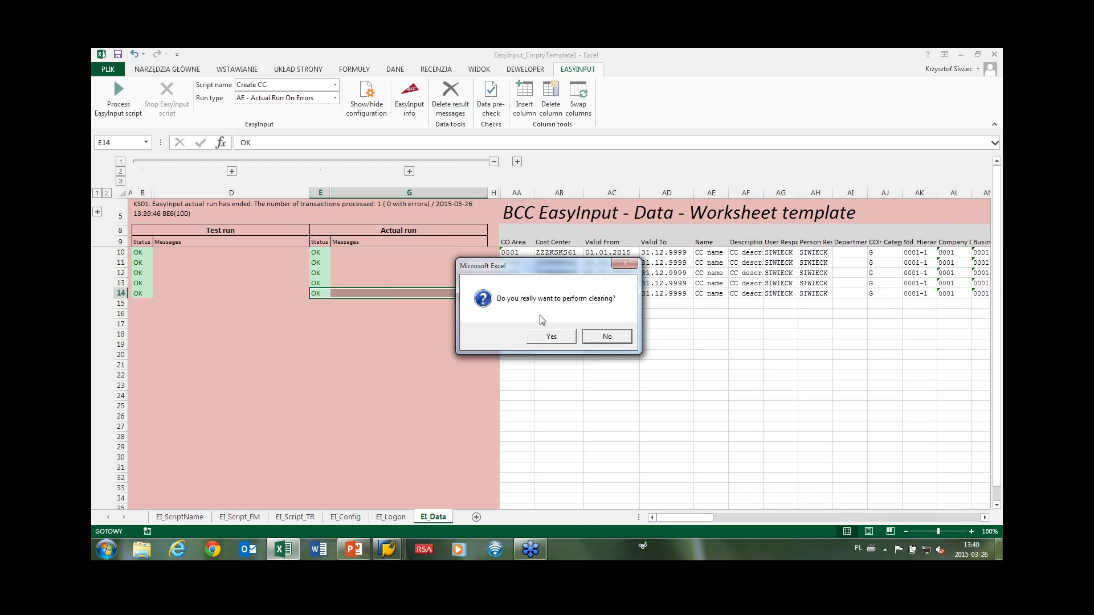
left_click(549, 336)
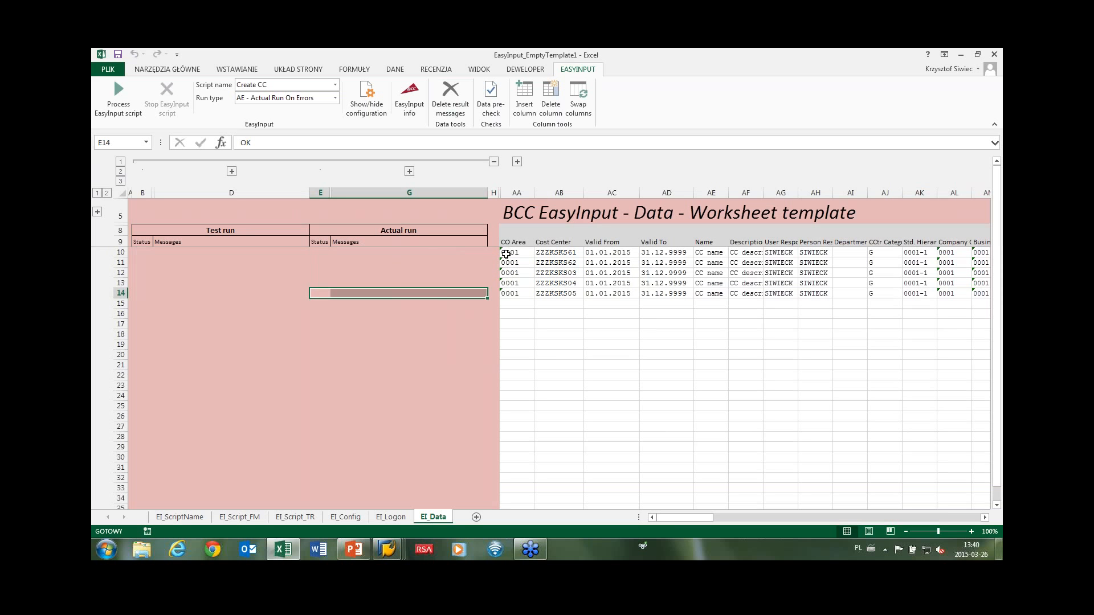
left_click_drag(120, 252, 120, 293)
right_click(145, 284)
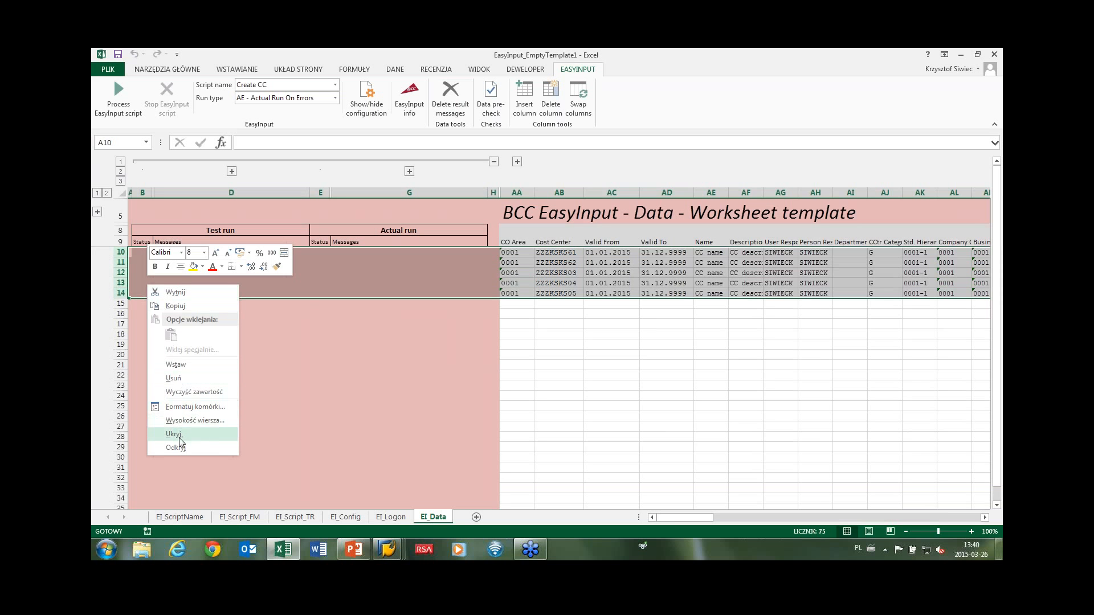
Delete cost center rows 10–14 and enter a ConfigurationPassword in EI_Config C44.
left_click(174, 378)
left_click(365, 365)
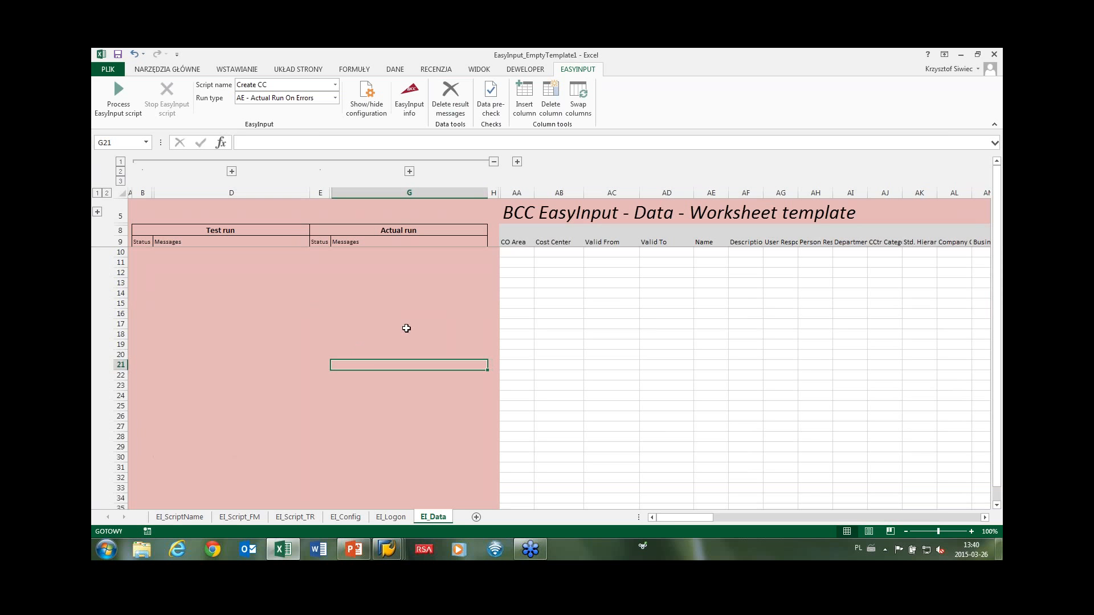
left_click(358, 518)
left_click(462, 481)
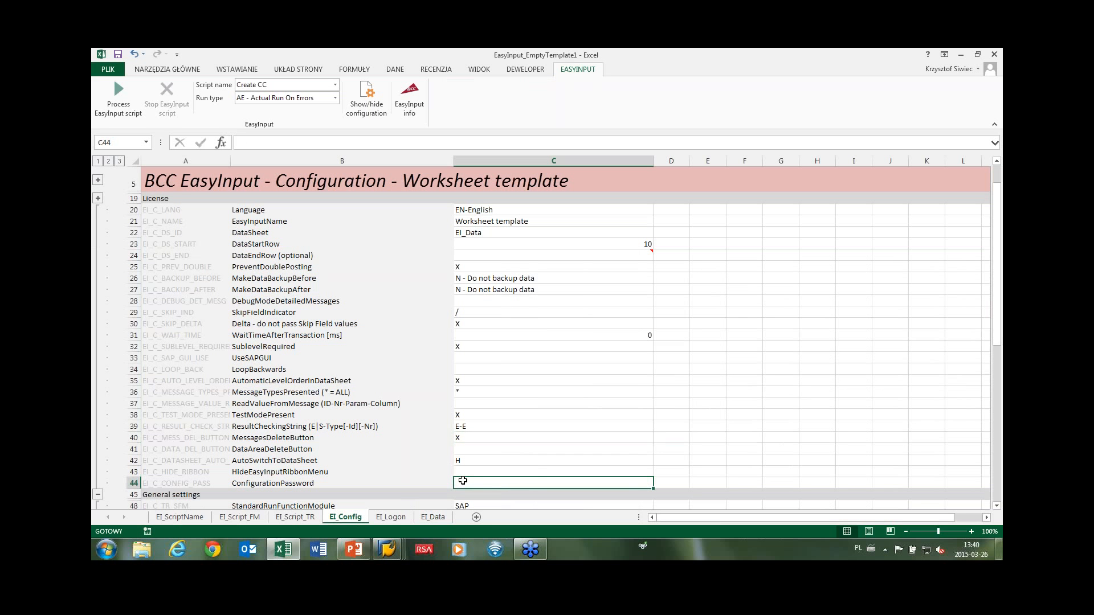
type("lock")
key("Return")
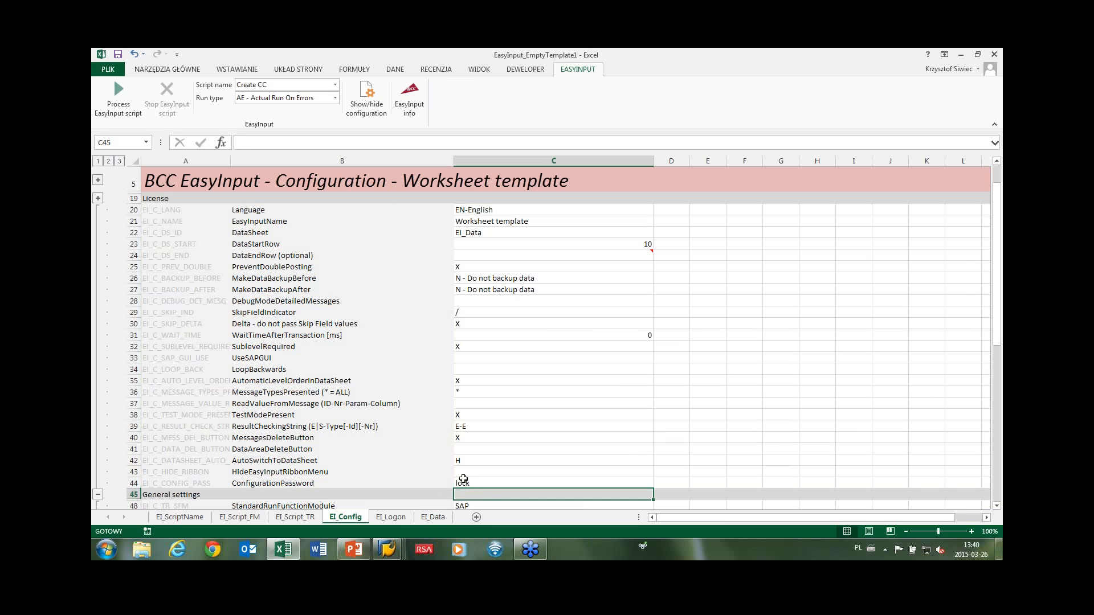
Hide the configuration sheets and collapse the B–G results column group on EI_Data.
left_click(367, 94)
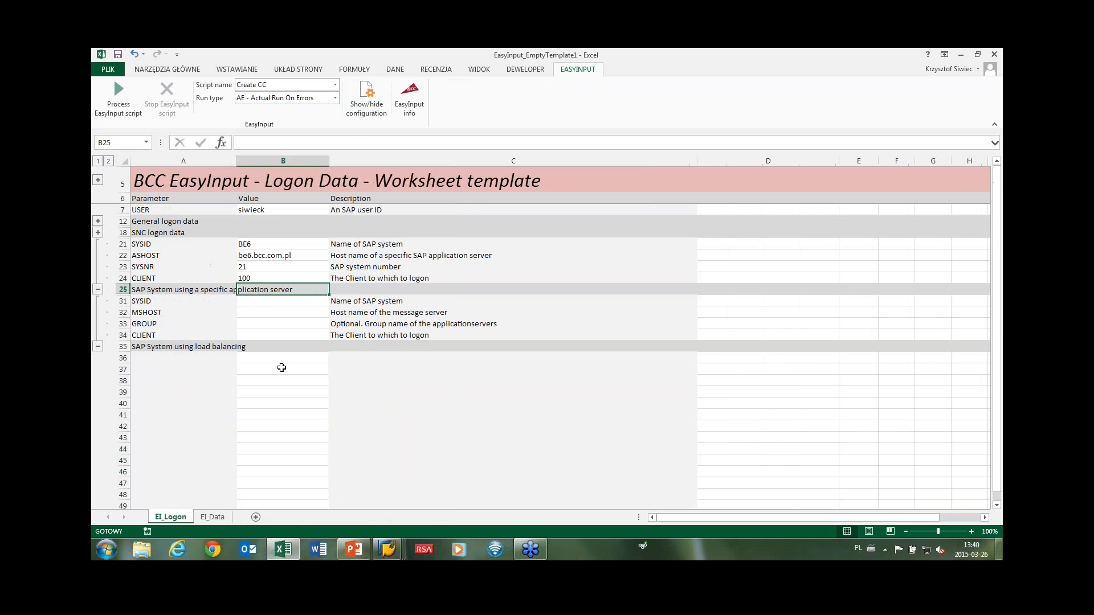
left_click(212, 517)
left_click(171, 517)
left_click(214, 517)
left_click(519, 283)
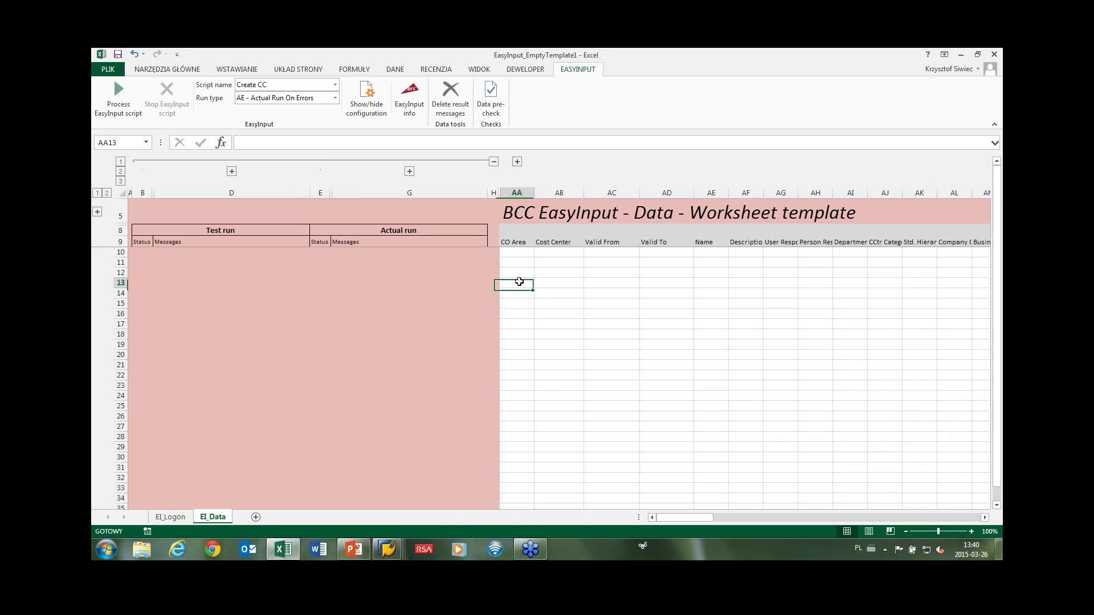
left_click(493, 161)
left_click(277, 295)
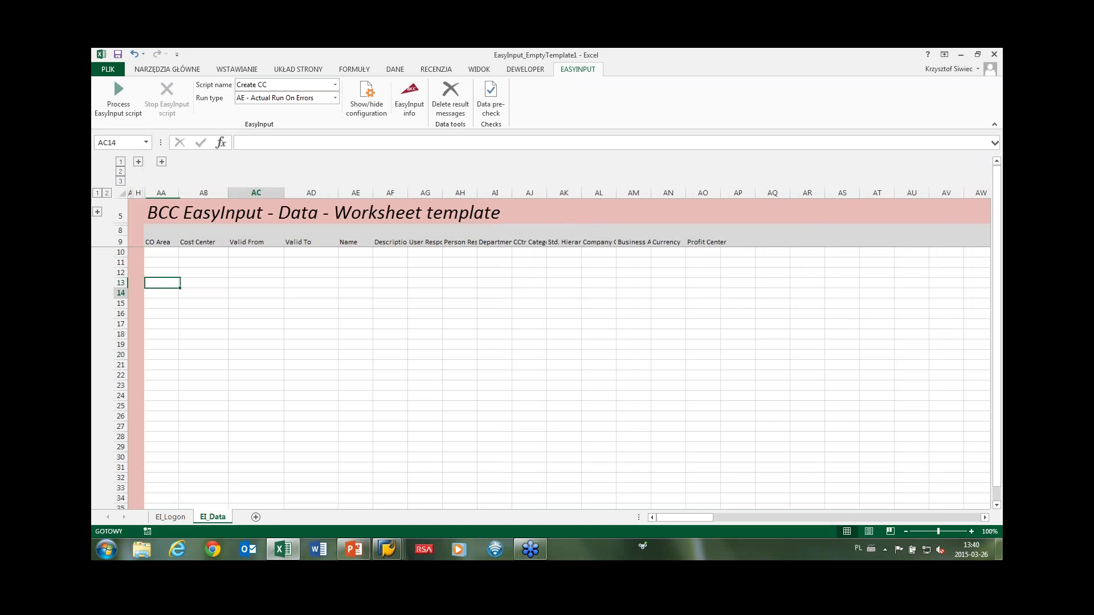
Save As into Documents, replacing the template part of the file name to get EasyInput_CC_Create.xlsx.
left_click(112, 69)
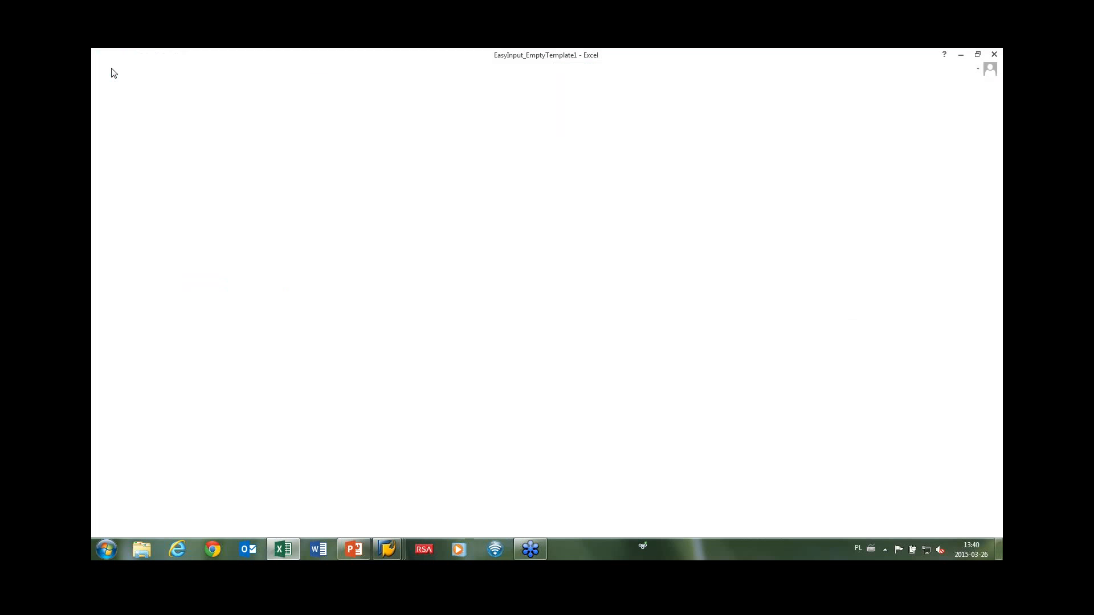
left_click(126, 184)
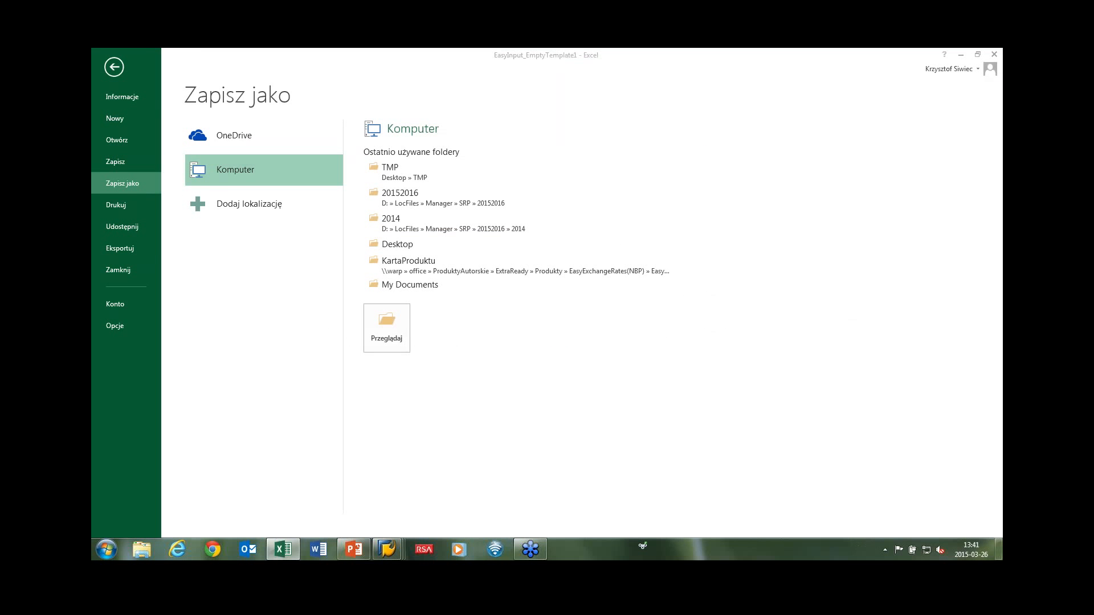
double_click(217, 174)
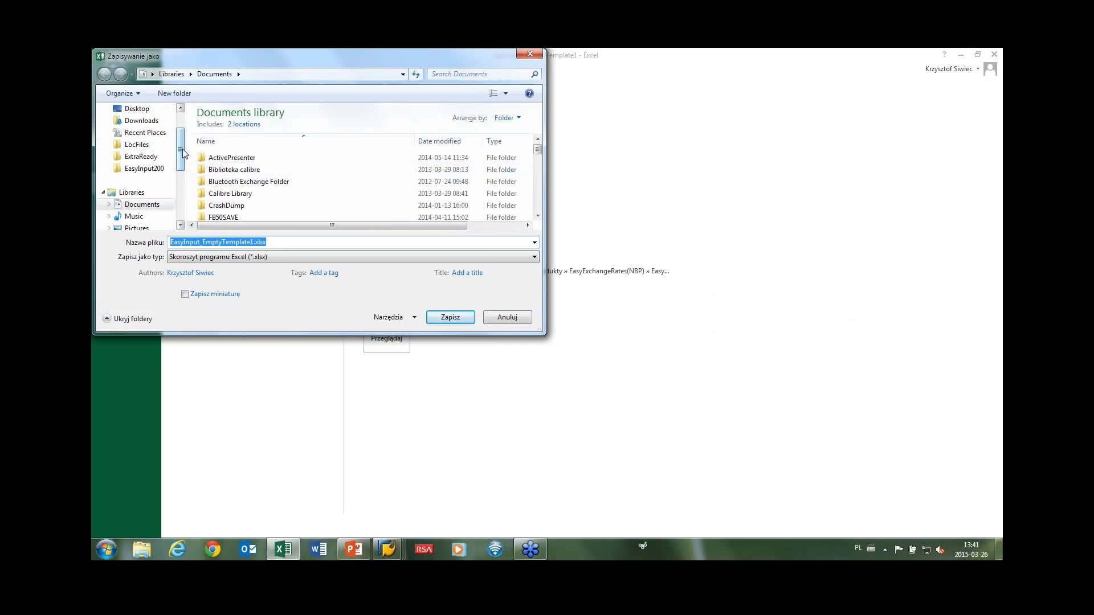
left_click(141, 204)
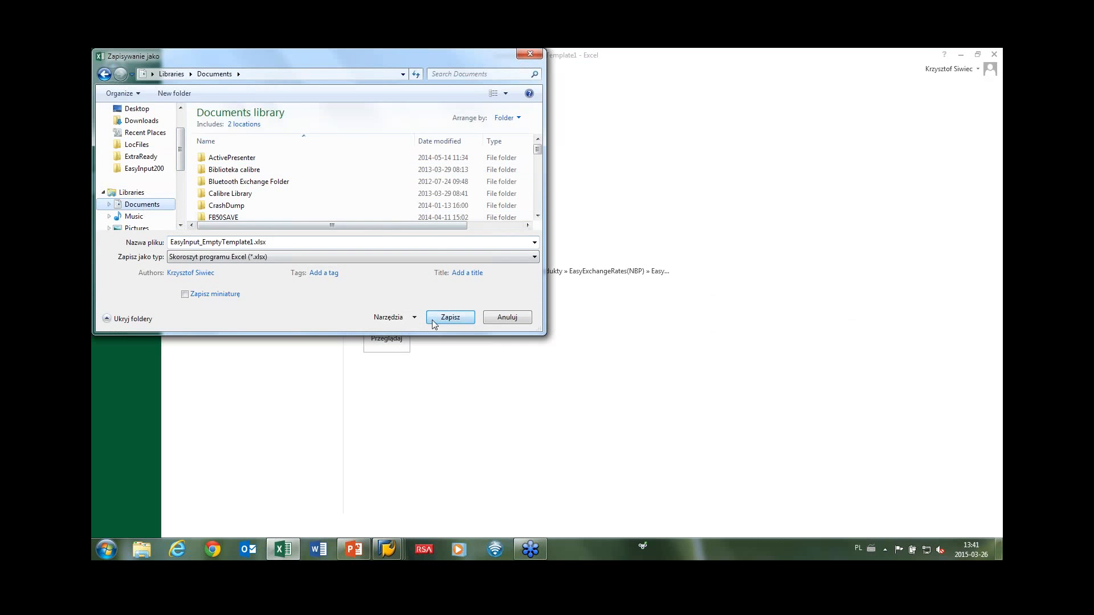
left_click(254, 242)
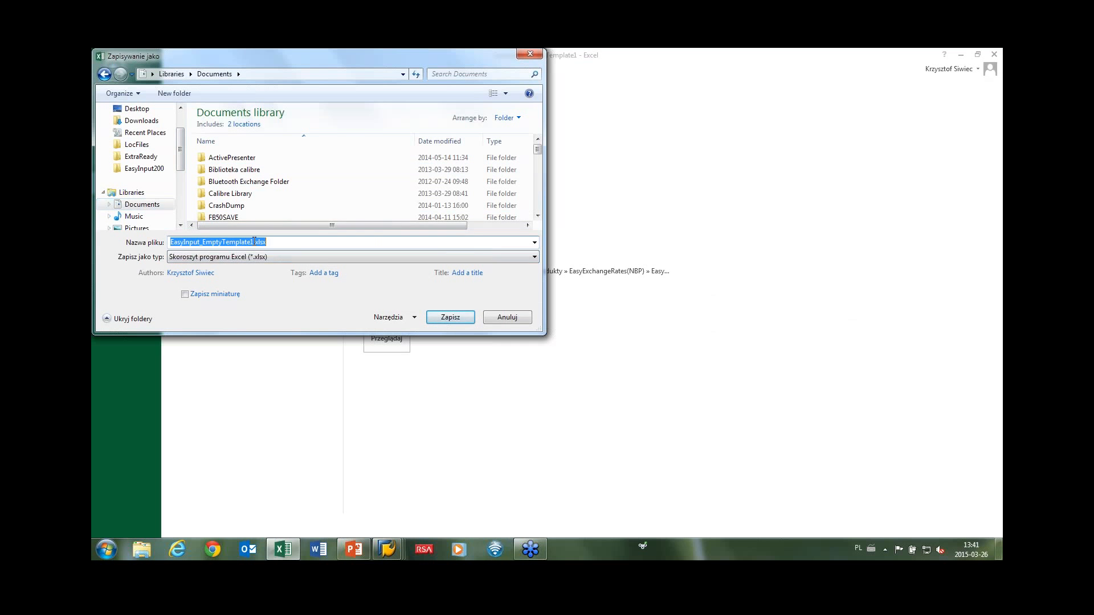
left_click_drag(254, 242, 204, 242)
type("CC_Cr")
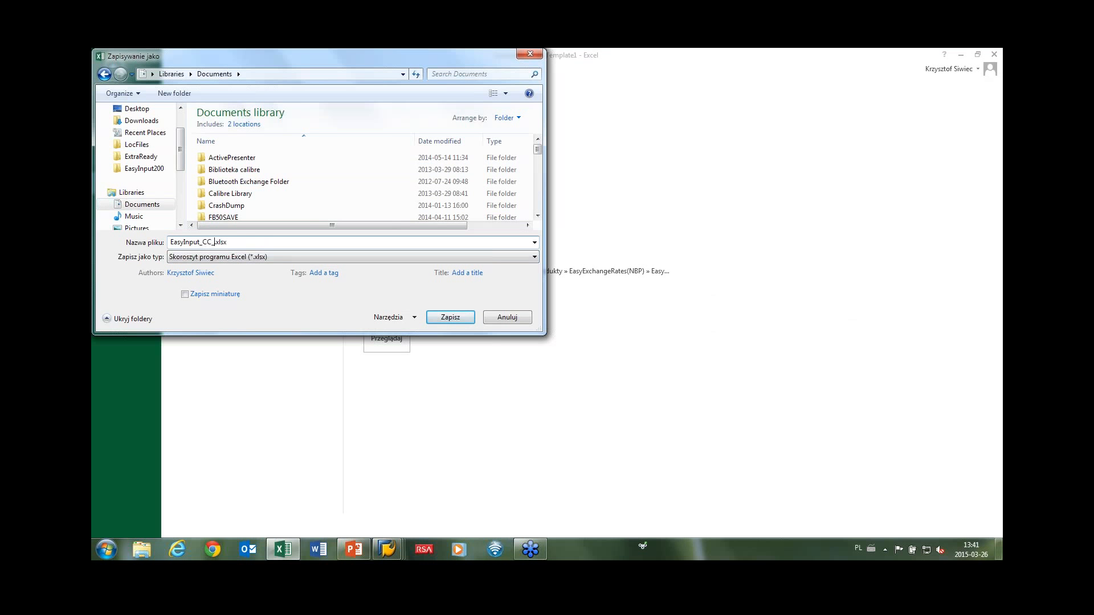
type("eate")
key("Return")
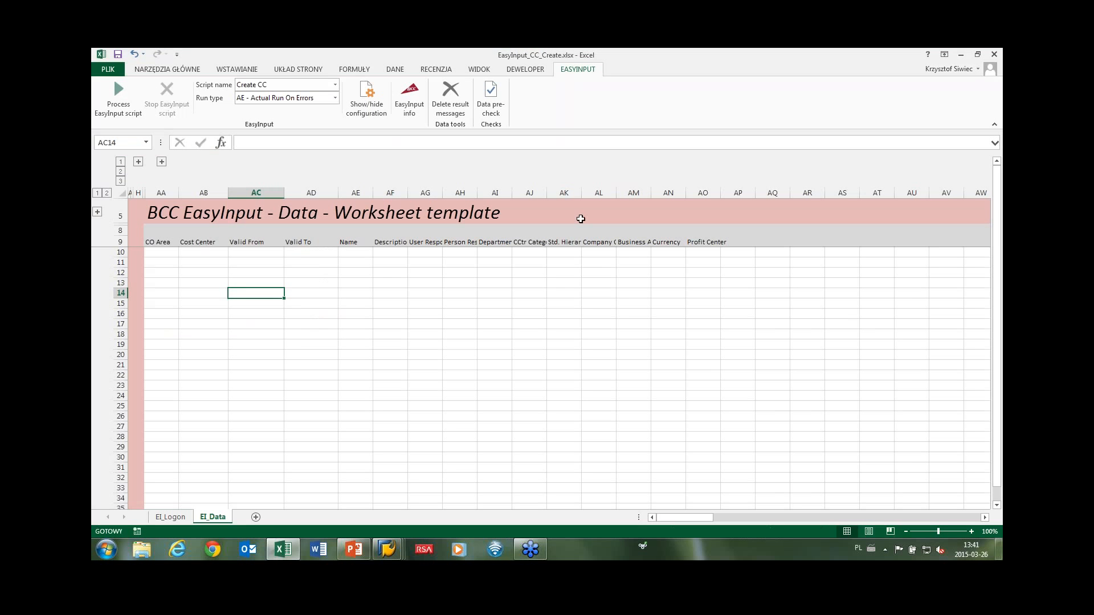
Close the Excel window and relaunch EasyInput from its desktop icon.
left_click(994, 54)
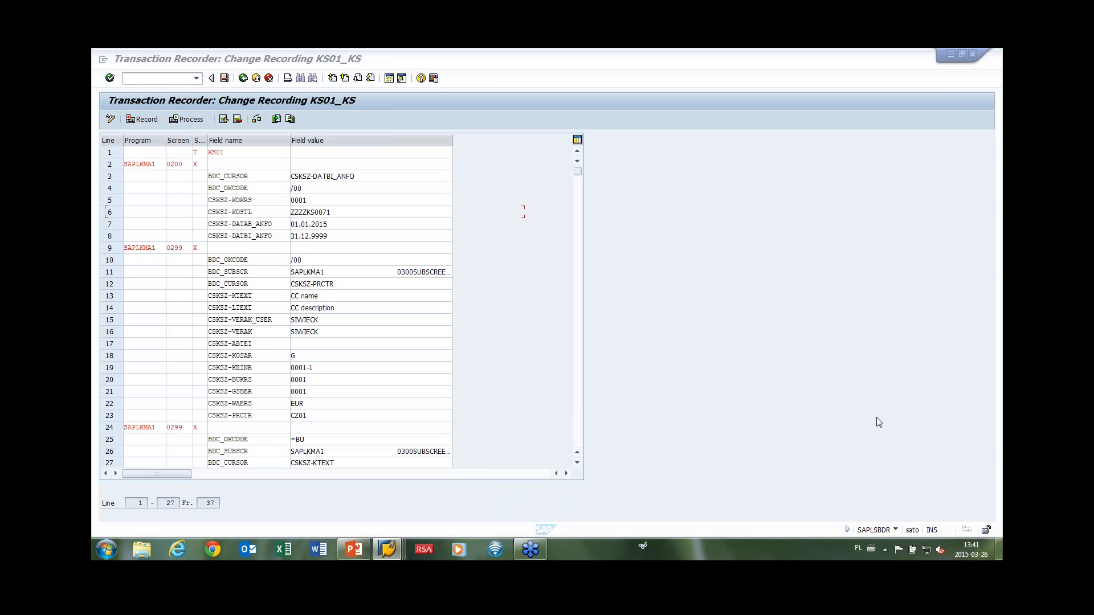
left_click(998, 549)
double_click(114, 131)
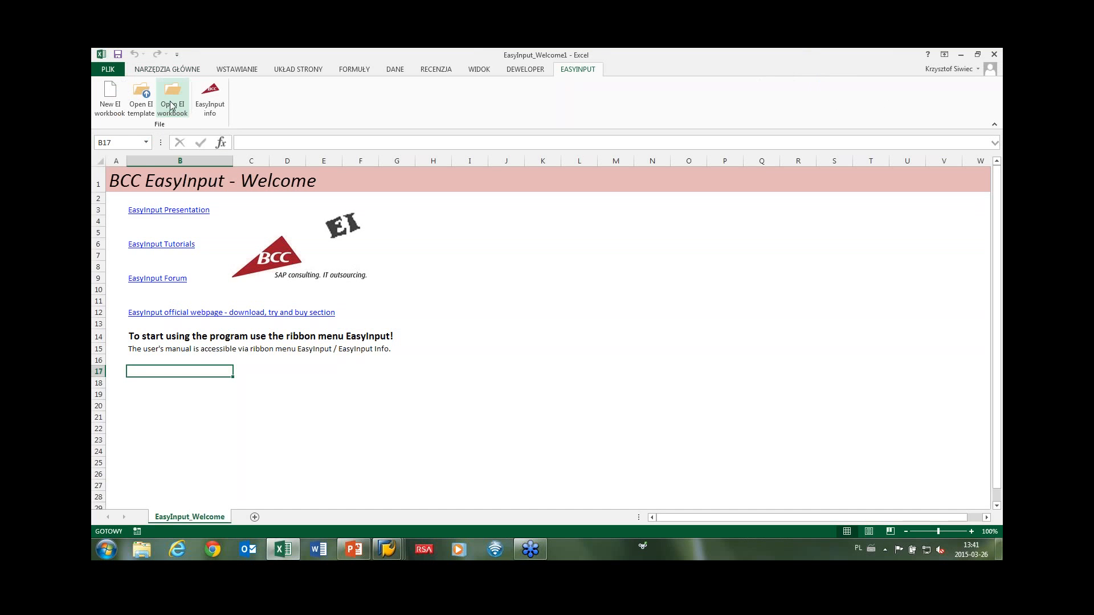
Open EasyInput_CC_Create.xlsx through the Open EI workbook file dialog.
left_click(170, 105)
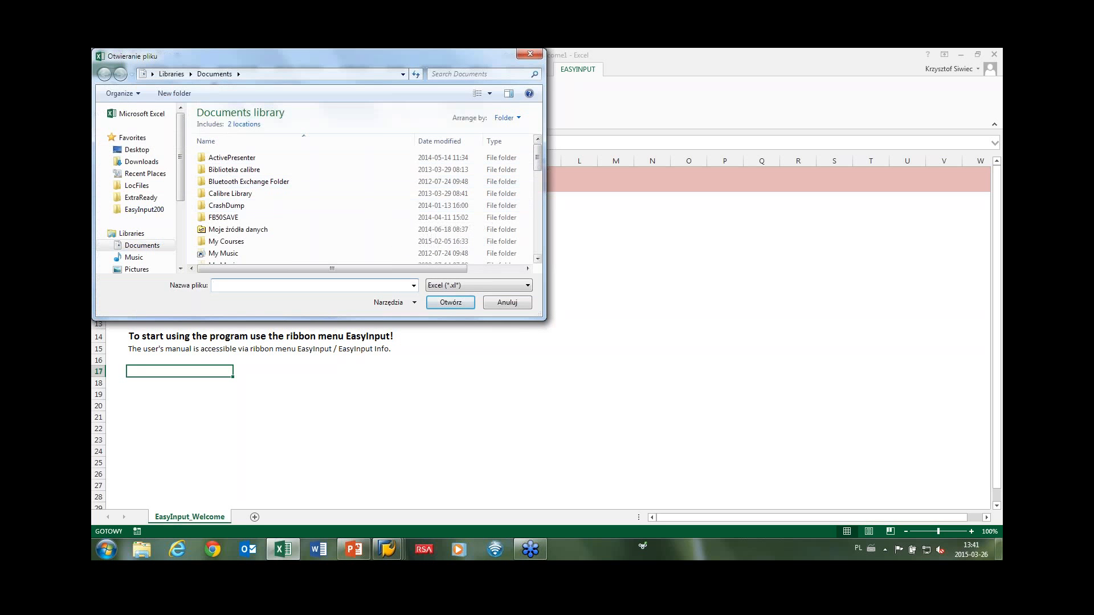
left_click_drag(538, 158, 541, 233)
left_click(249, 179)
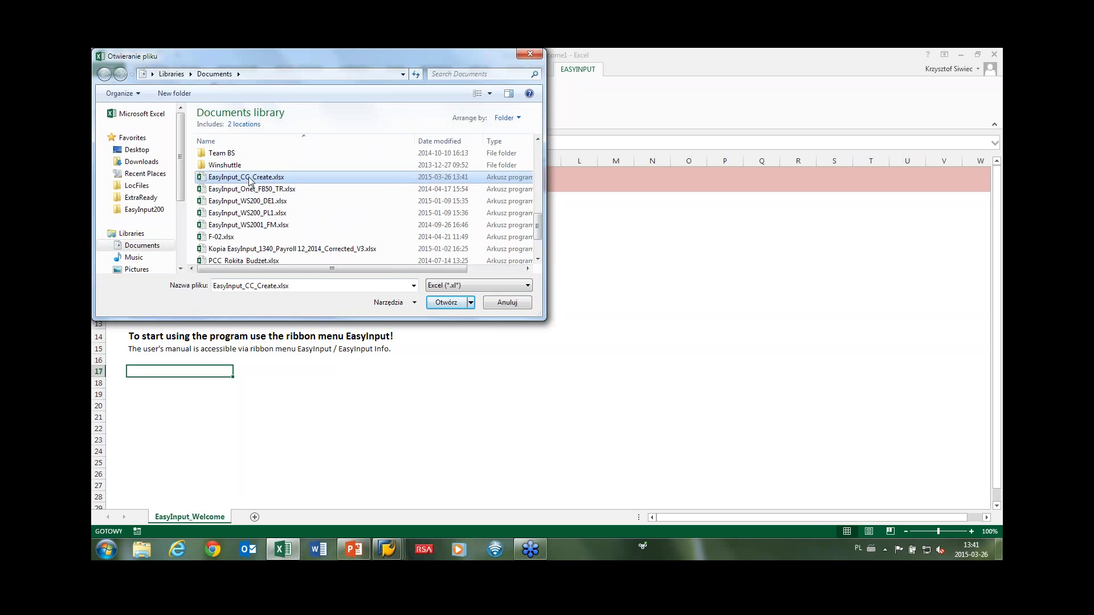
double_click(253, 180)
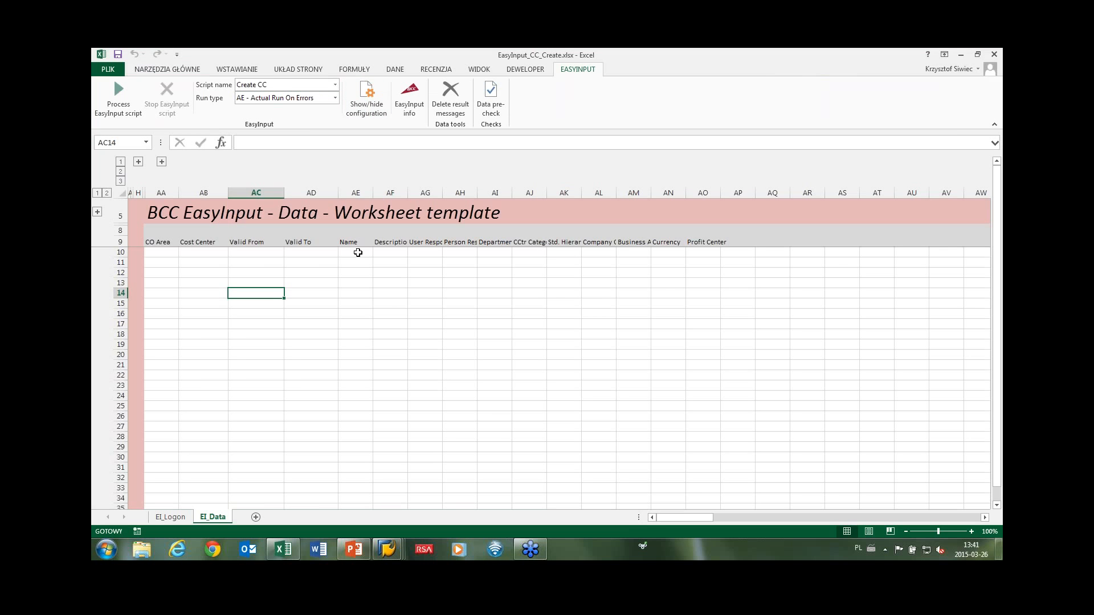
key("alt+Tab")
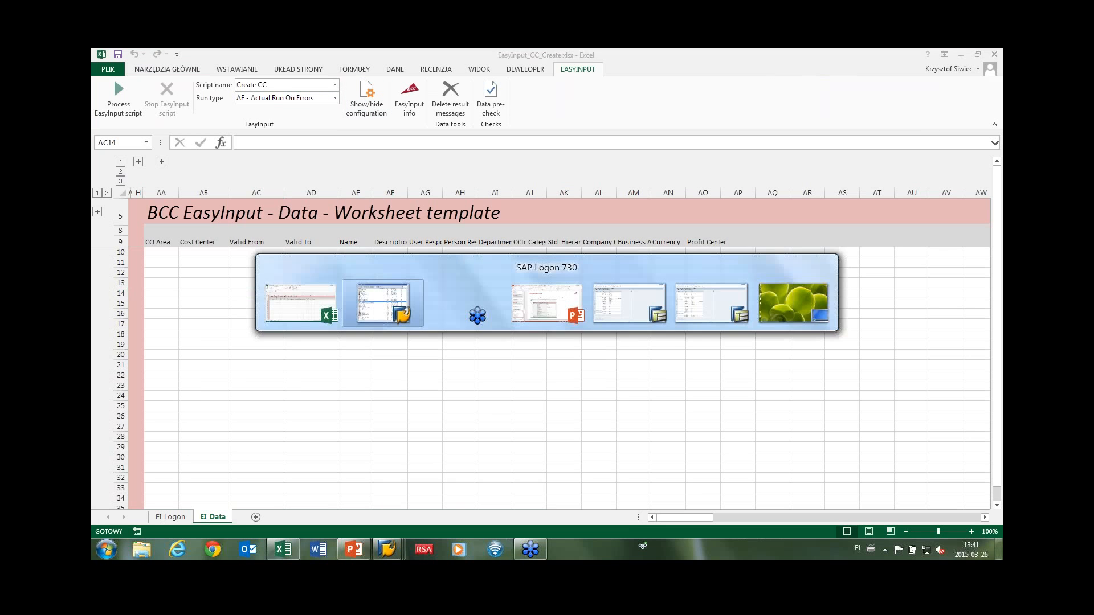
Present slides 21–23 (EasyInput Overview, Constraints) in PowerPoint, stepping back to slide 22 before ending.
key("alt+Tab")
key("alt+Tab")
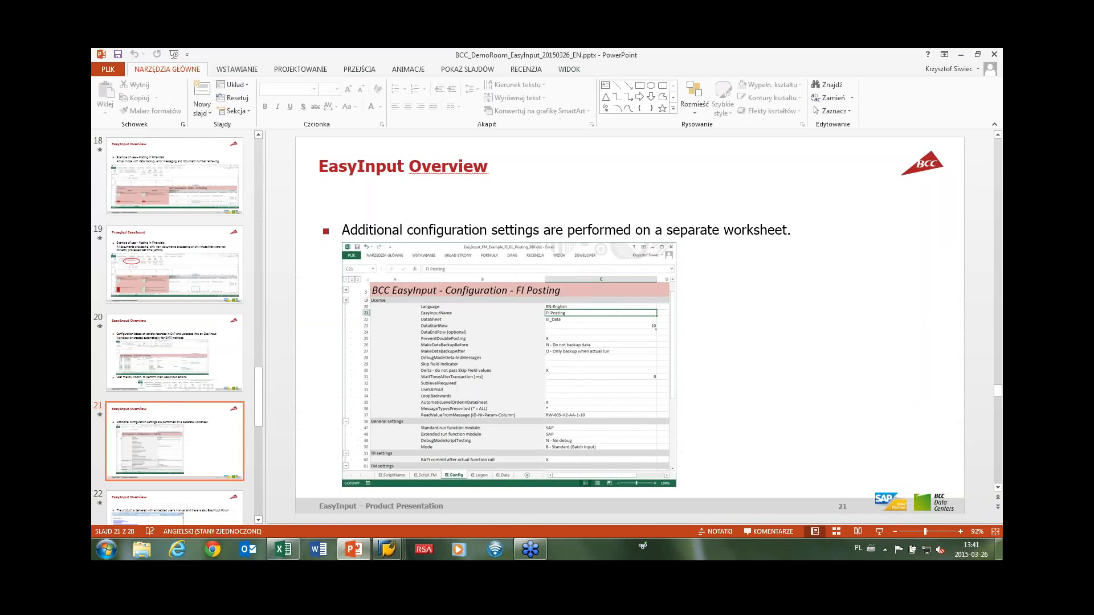
left_click(879, 530)
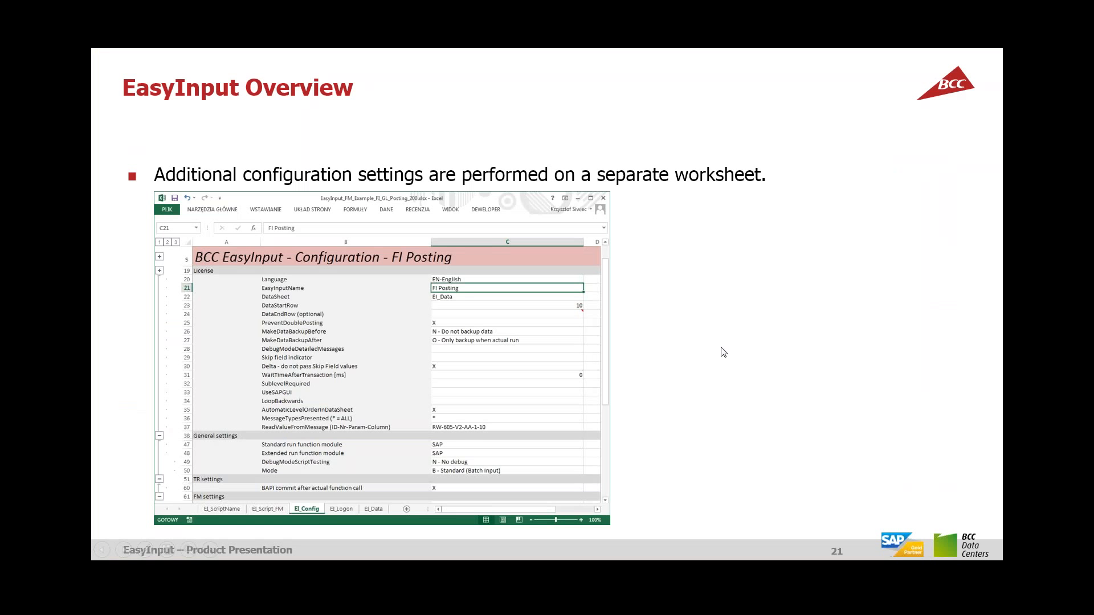
left_click(742, 321)
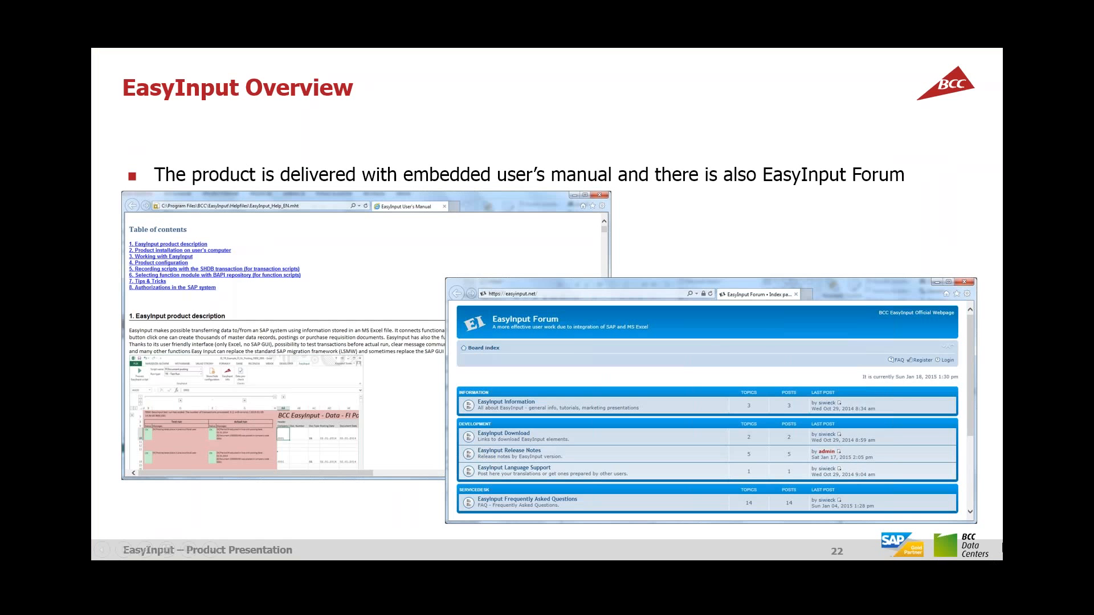
key("Right")
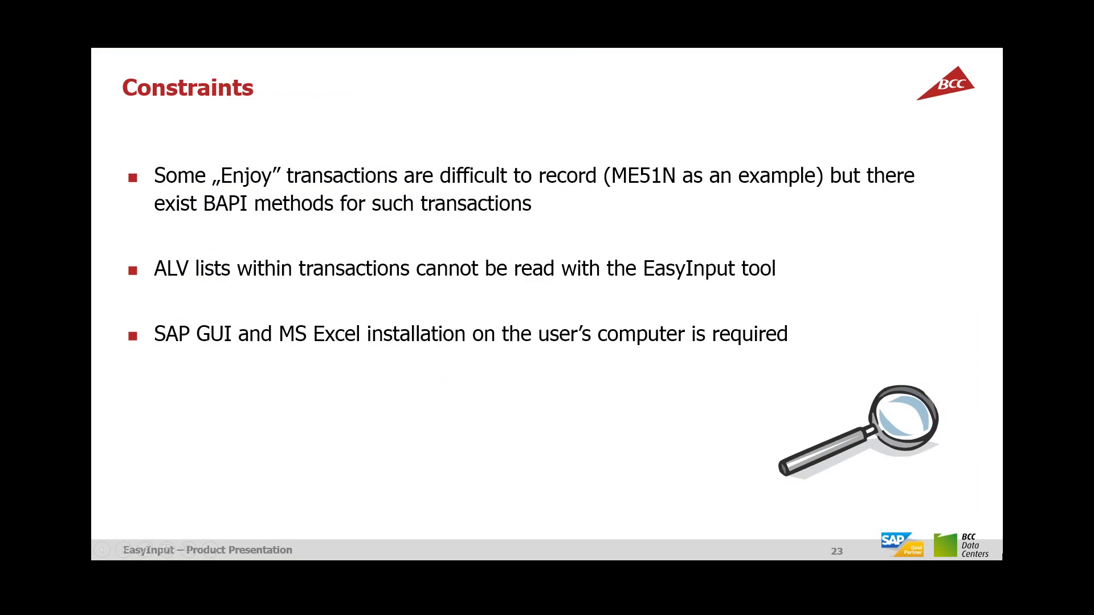
right_click(940, 520)
left_click(913, 386)
key("Escape")
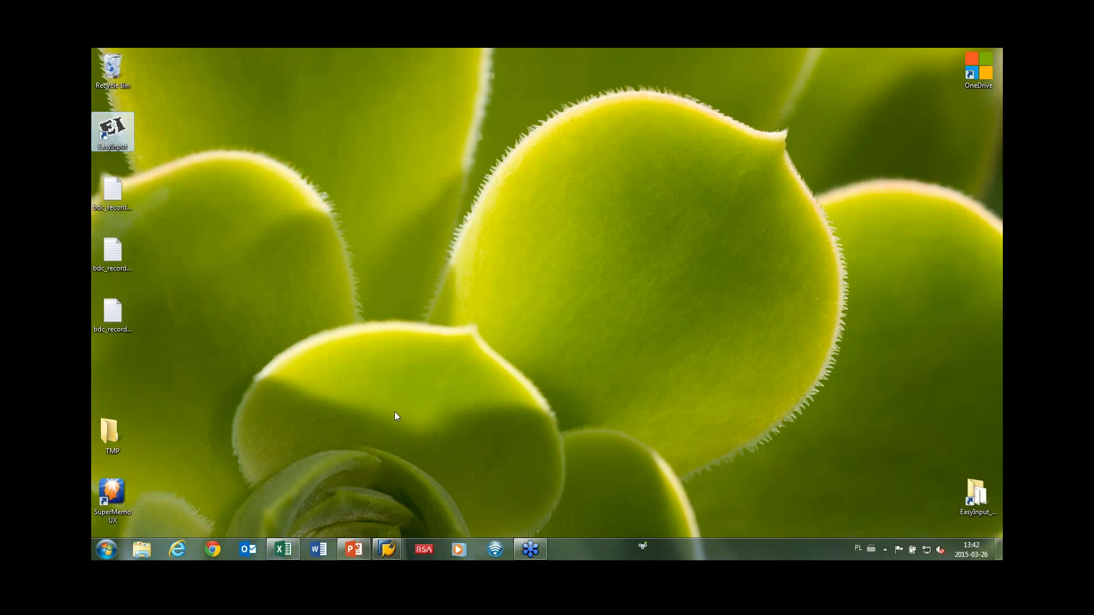
From Excel's EasyInput info, open the EasyInput User's Manual in Internet Explorer.
left_click(284, 549)
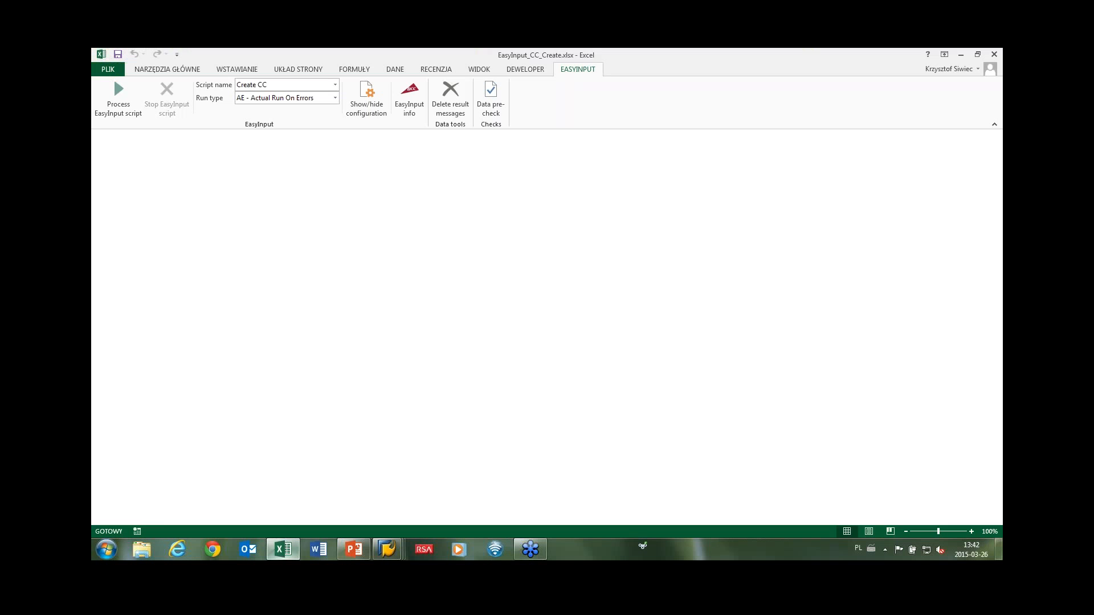
left_click(406, 107)
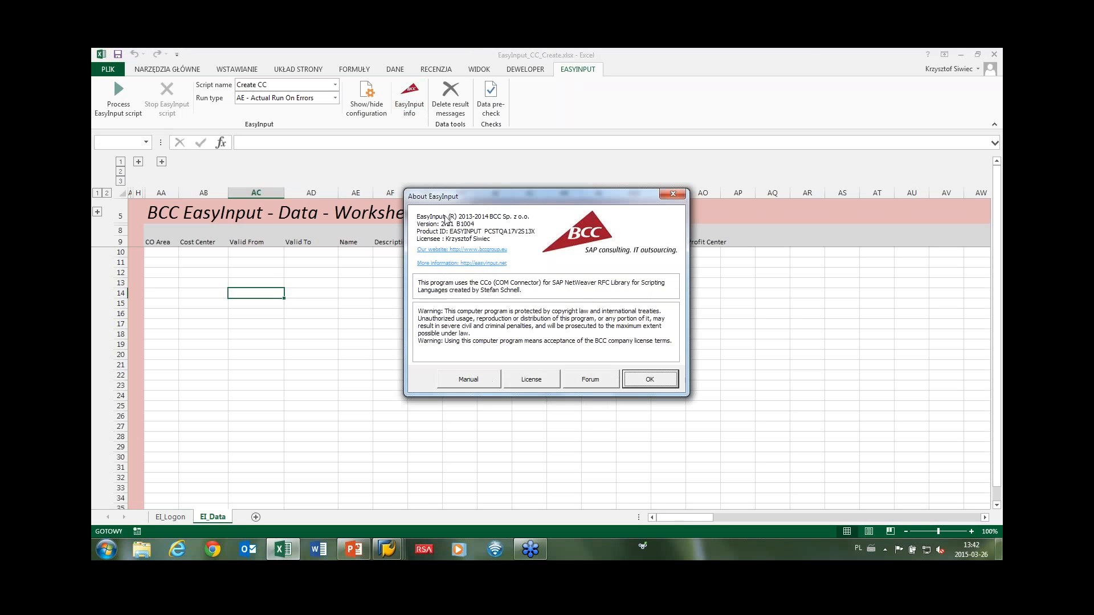
left_click(465, 381)
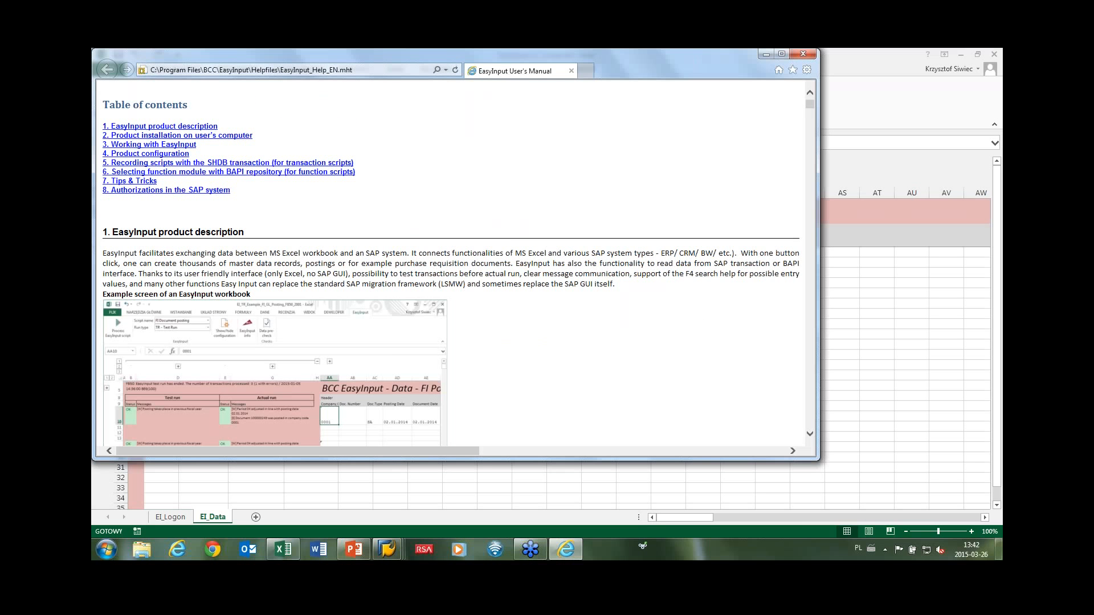
scroll(456, 265, "down", 4)
scroll(456, 265, "up", 4)
Browse the manual's 4. Product configuration and 8. Authorizations sections, then close it.
left_click(151, 154)
scroll(456, 262, "down", 15)
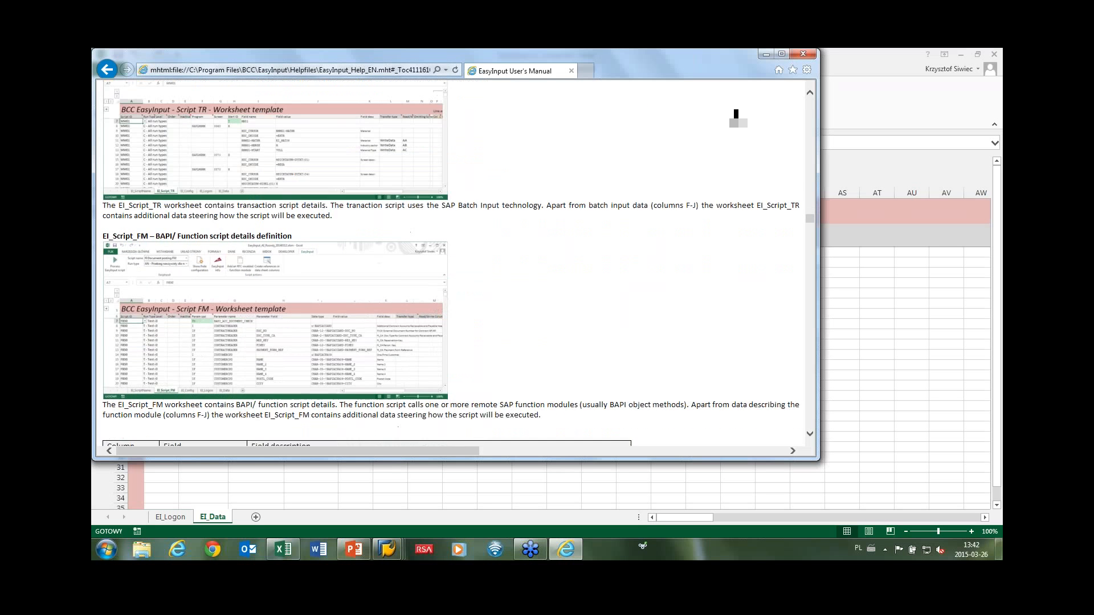
scroll(216, 224, "down", 15)
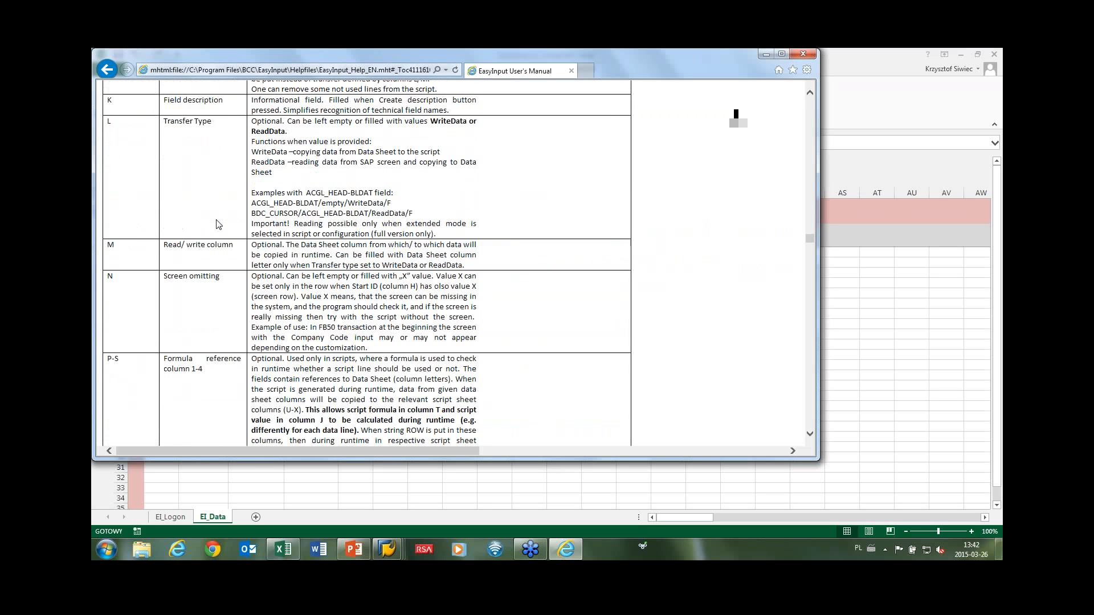
scroll(216, 224, "down", 8)
scroll(216, 223, "up", 12)
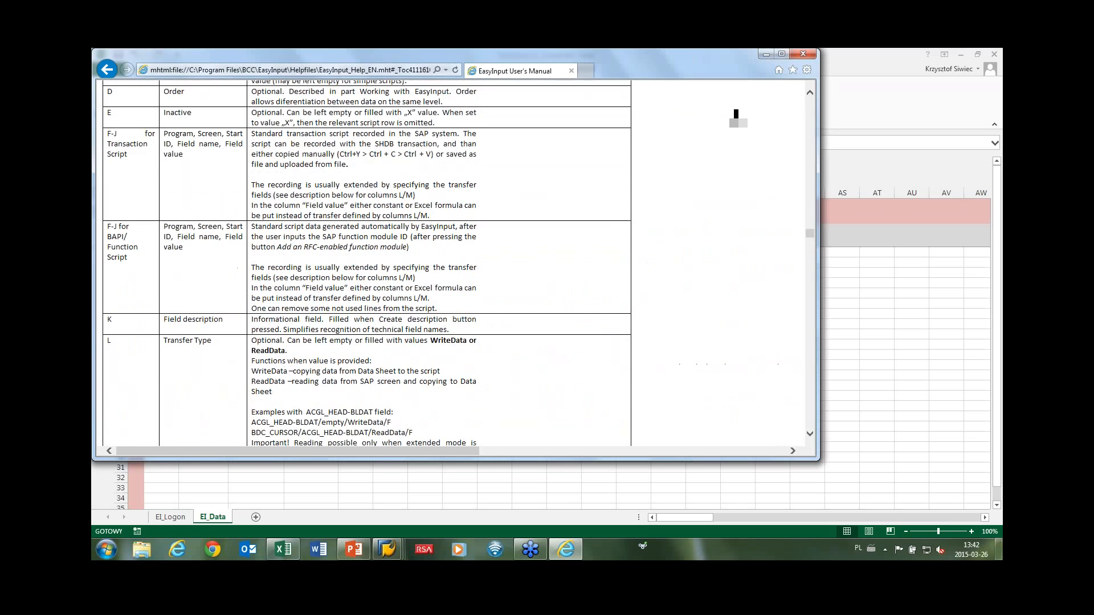
scroll(218, 215, "up", 15)
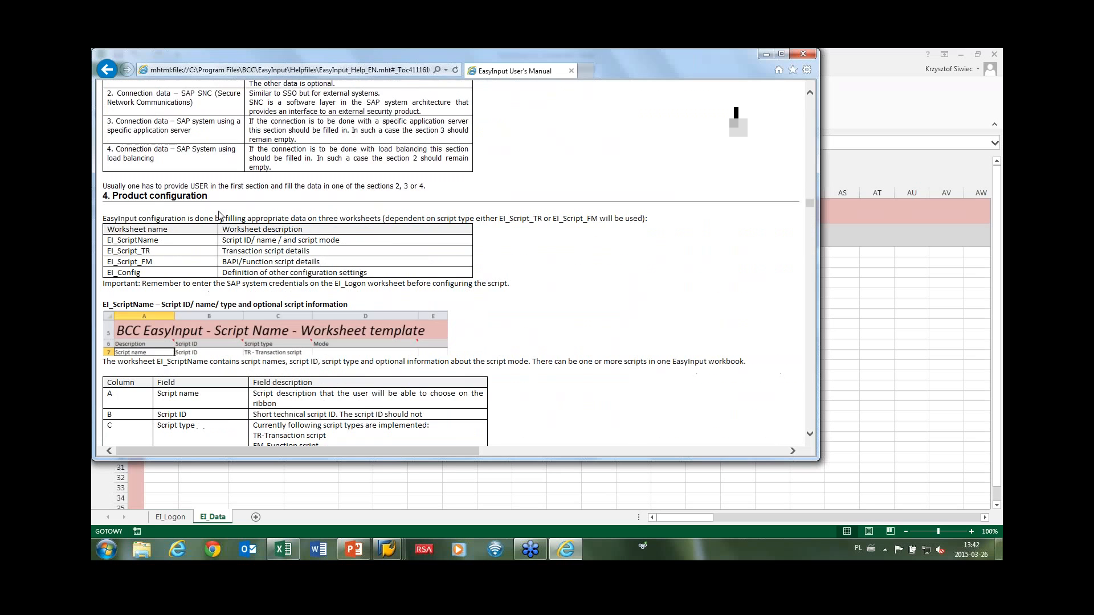
left_click_drag(810, 202, 800, 116)
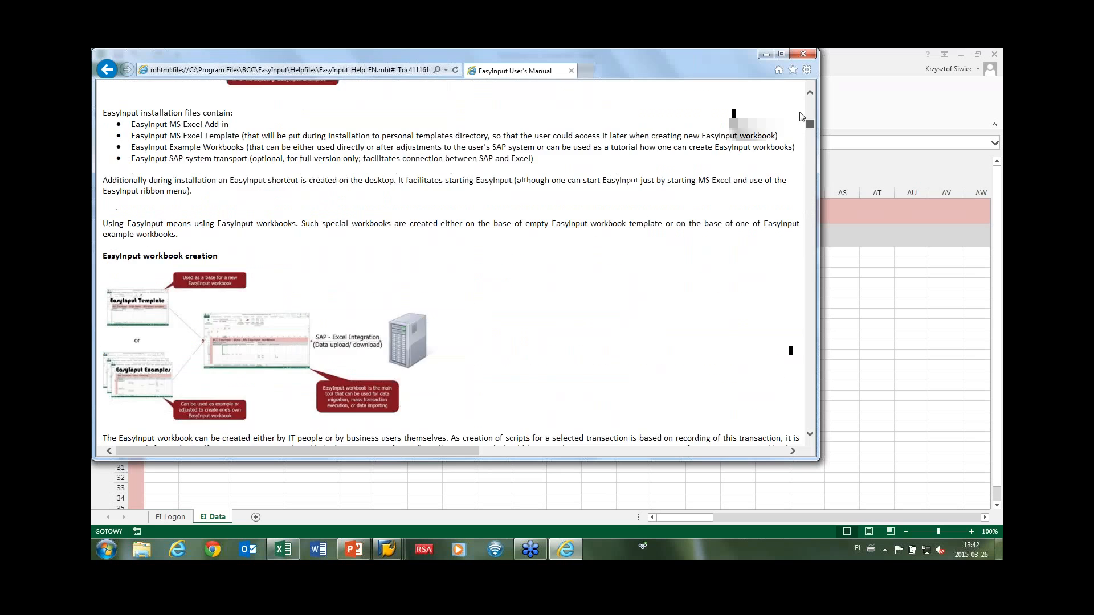
scroll(171, 228, "up", 6)
left_click(158, 194)
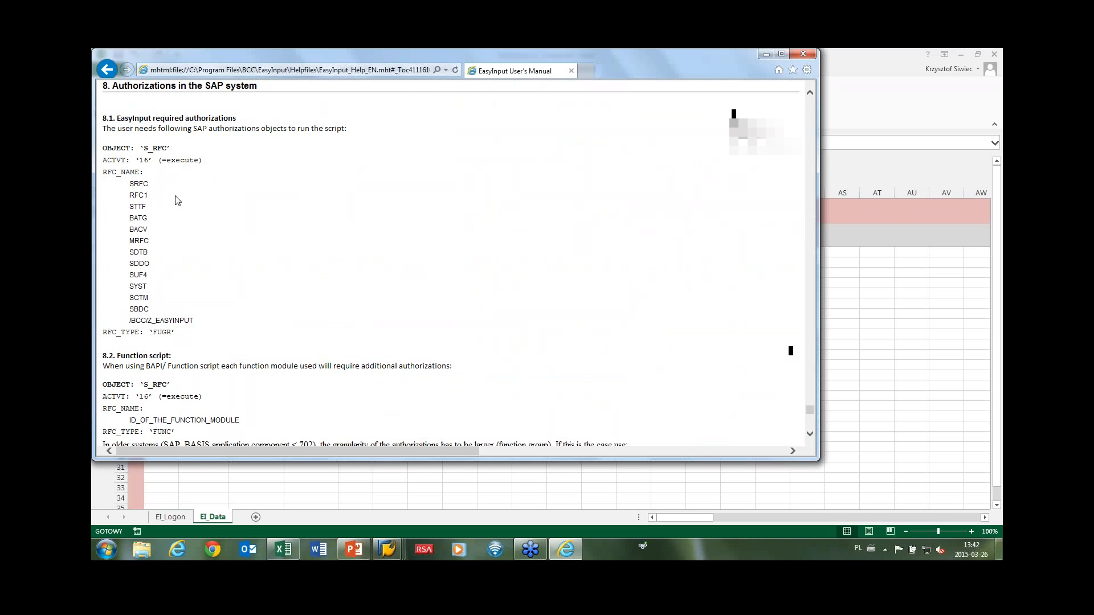
left_click(571, 71)
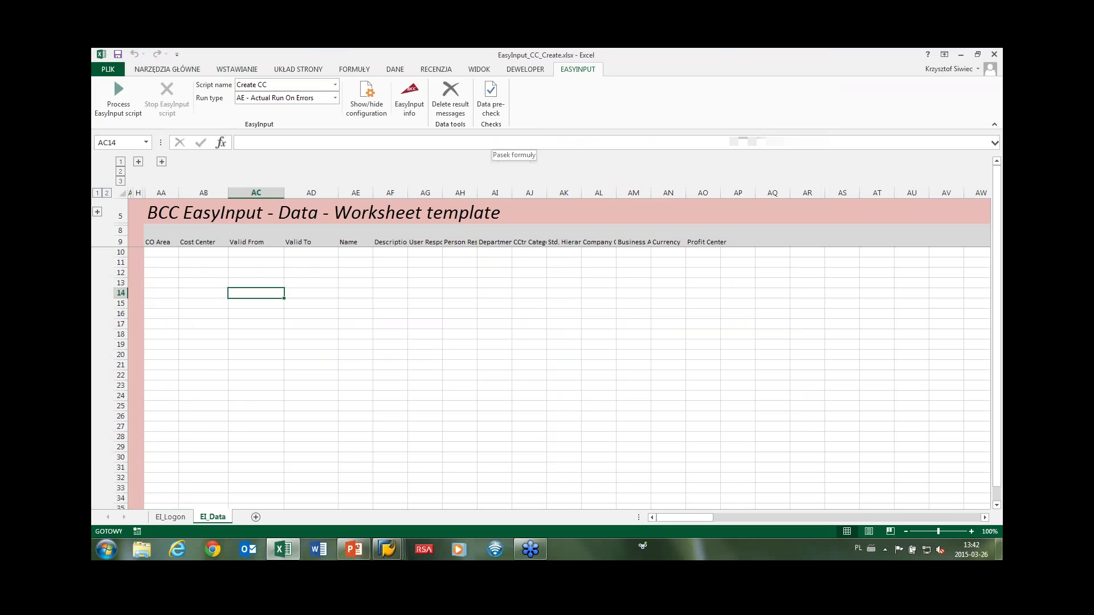
Open the EasyInput Forum from EasyInput info and view the EasyInput Tutorials topic under EasyInput Information.
left_click(409, 94)
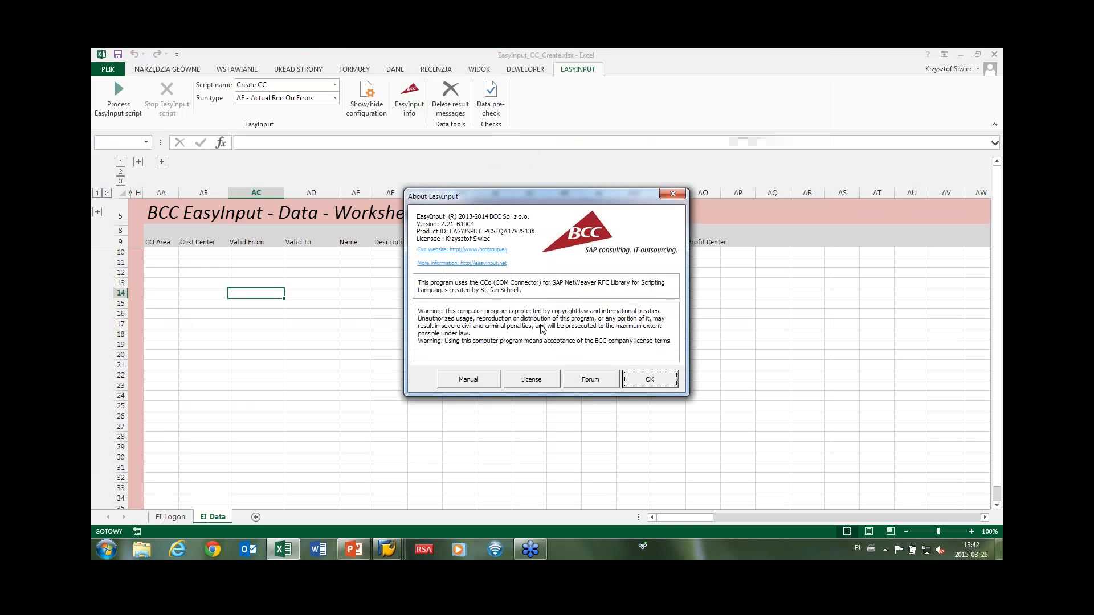
left_click(590, 376)
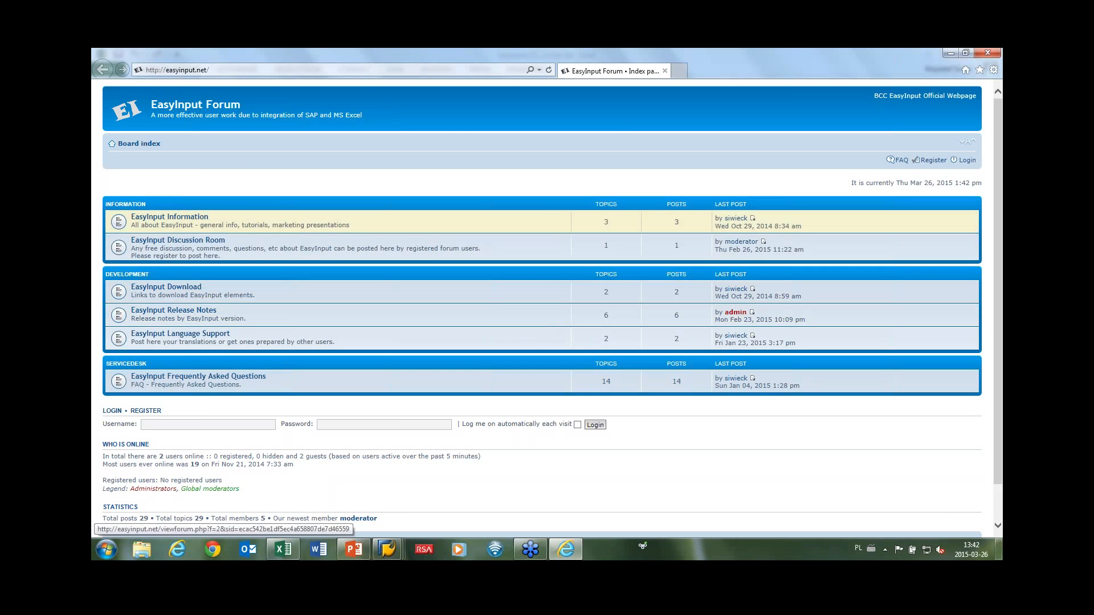
left_click(170, 217)
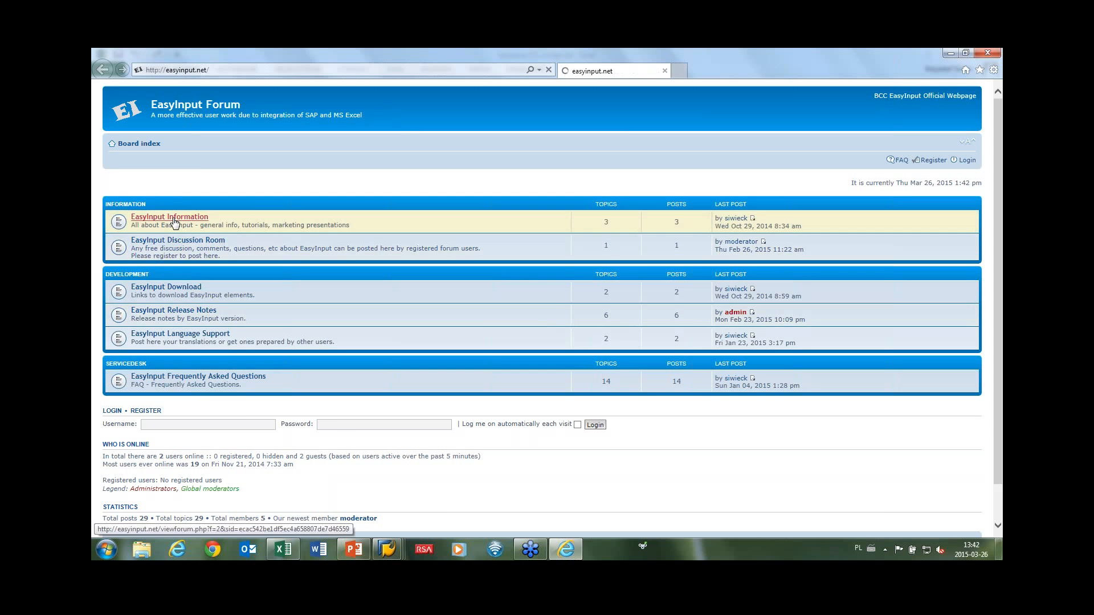
left_click(181, 263)
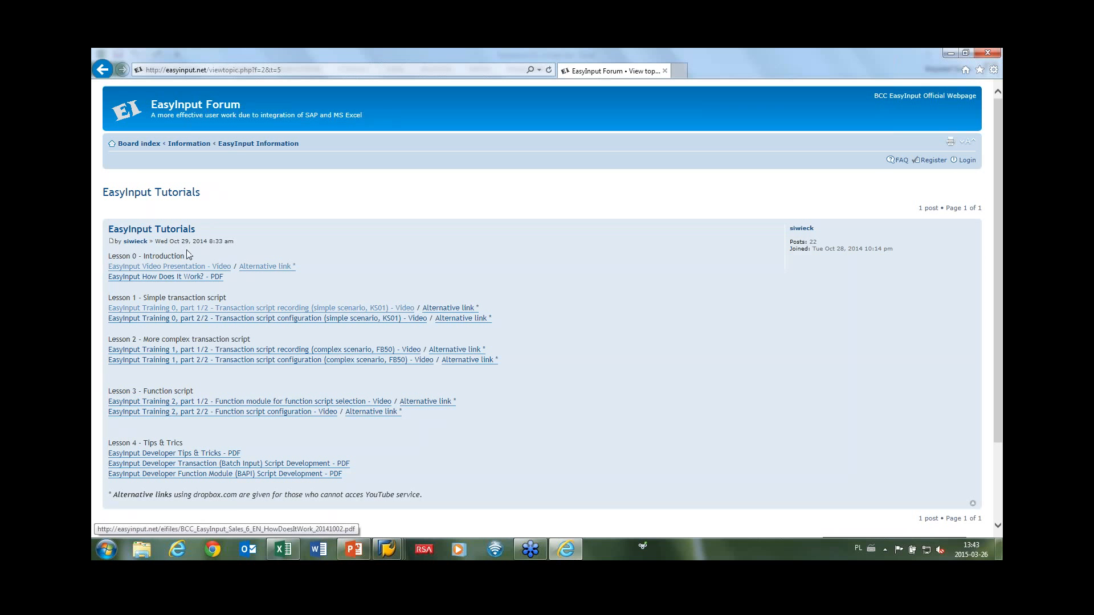
Return to the forum's board index, then show slide 23, Constraints, in PowerPoint.
left_click(143, 148)
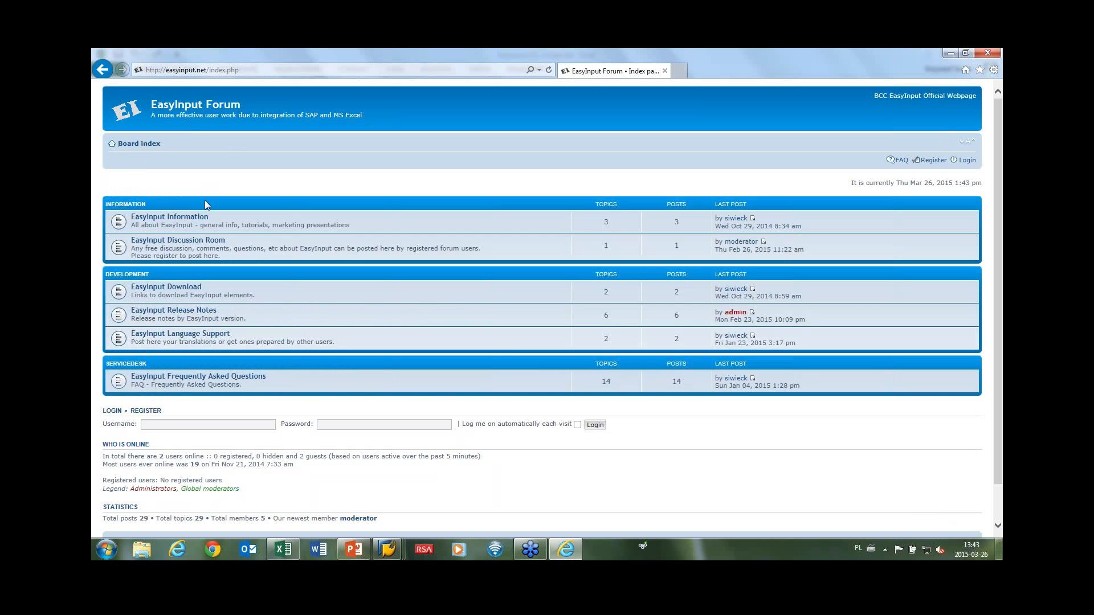
key("alt+Tab")
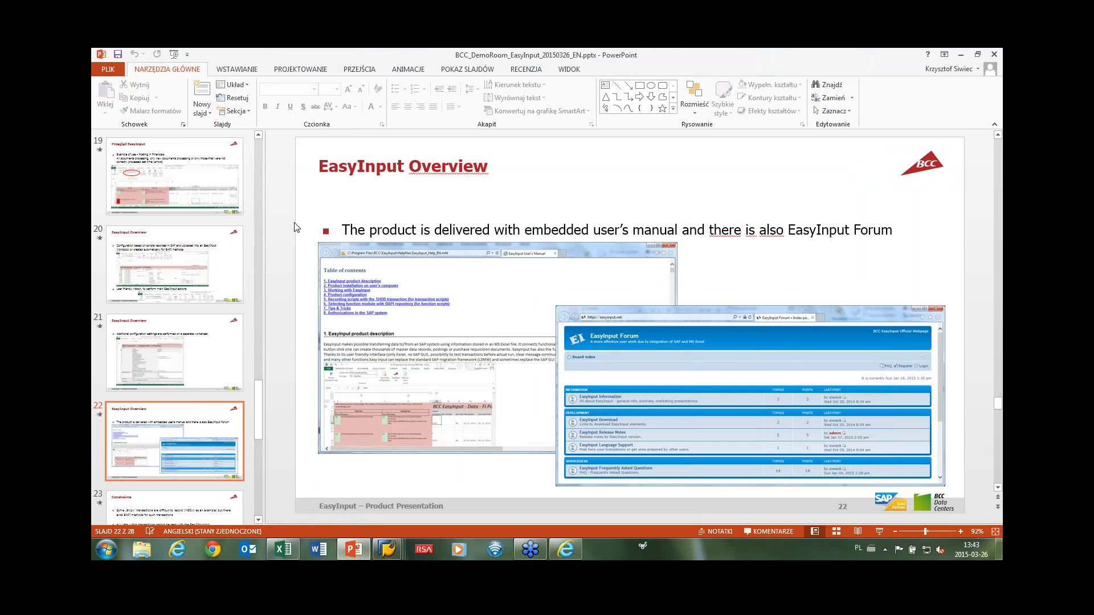
scroll(296, 227, "down", 1)
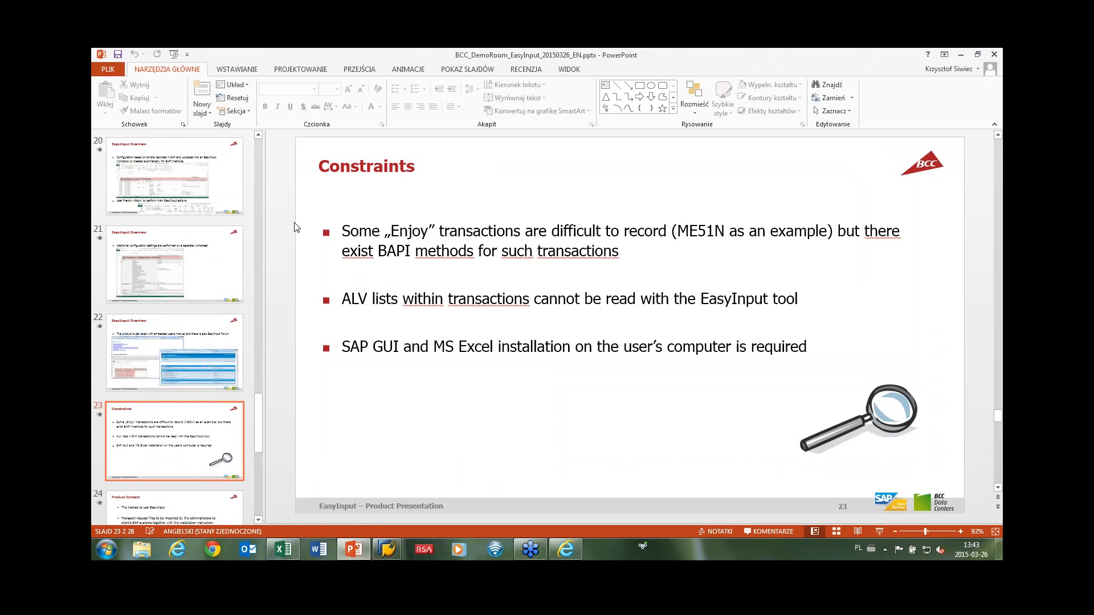